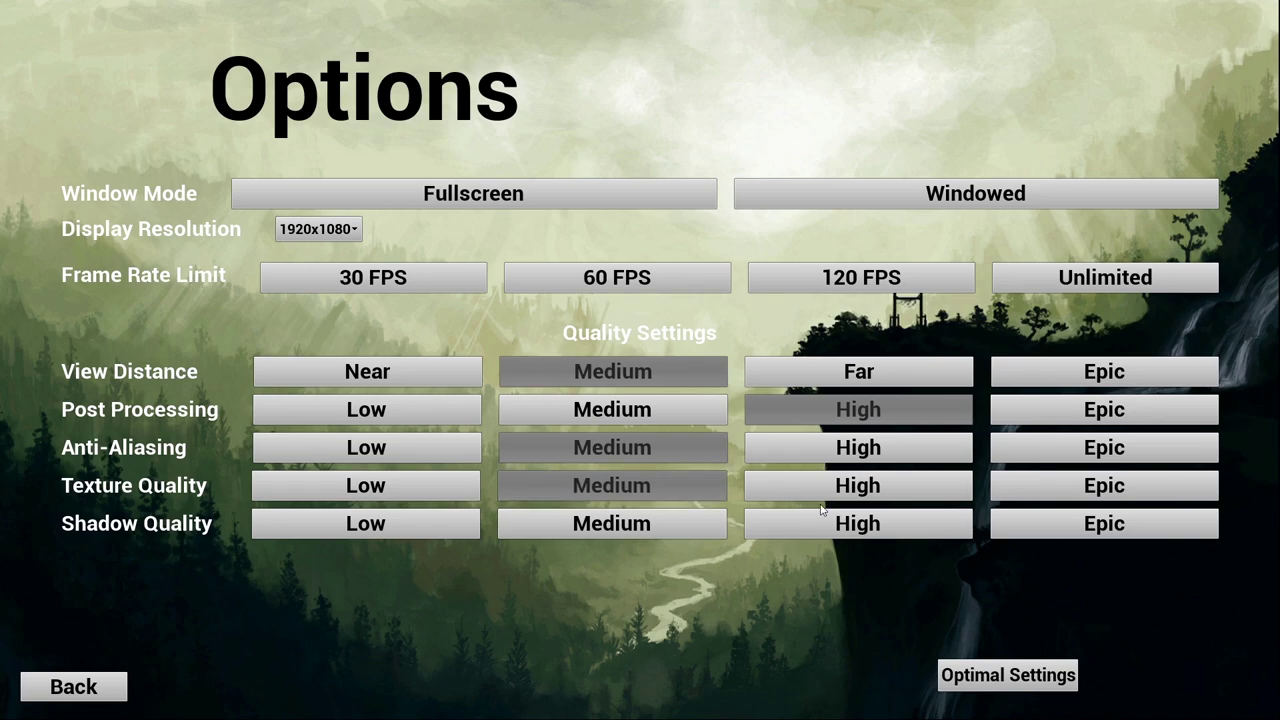
Try High shadow quality, the optimal settings and the display resolution list in the running options menu, ending the preview.
left_click(830, 514)
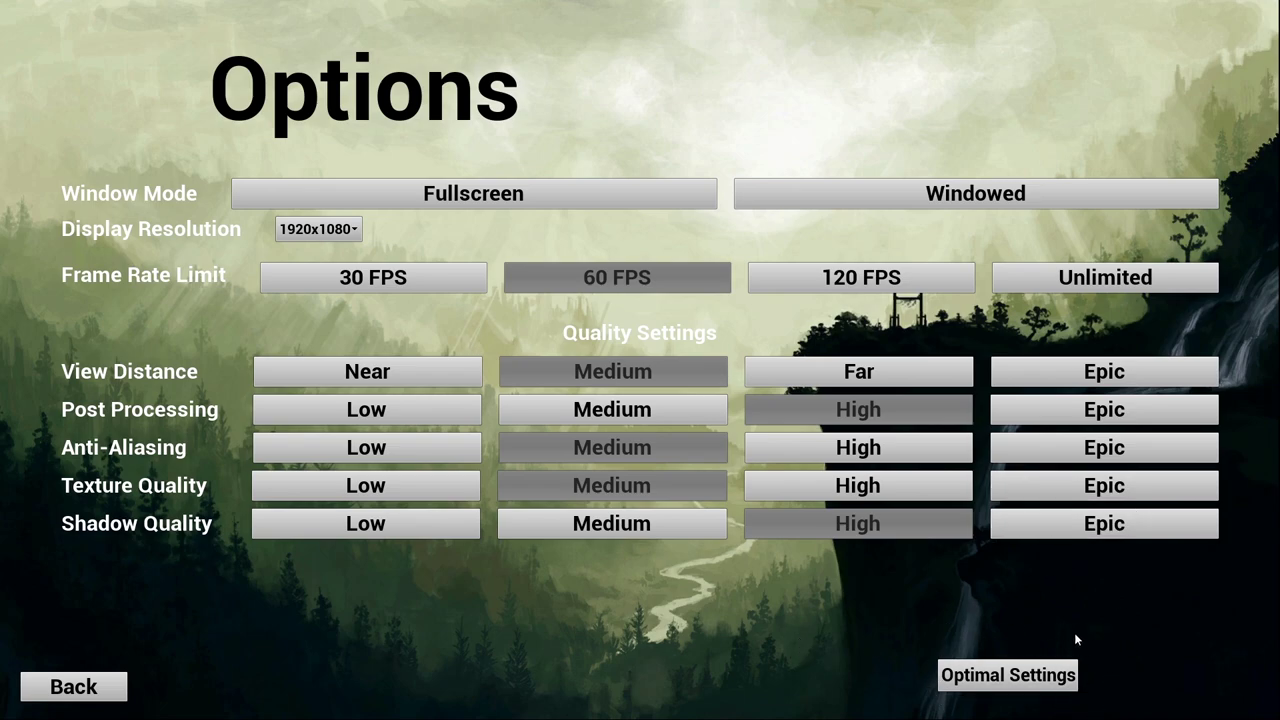
left_click(1014, 677)
left_click(316, 229)
left_click(305, 284)
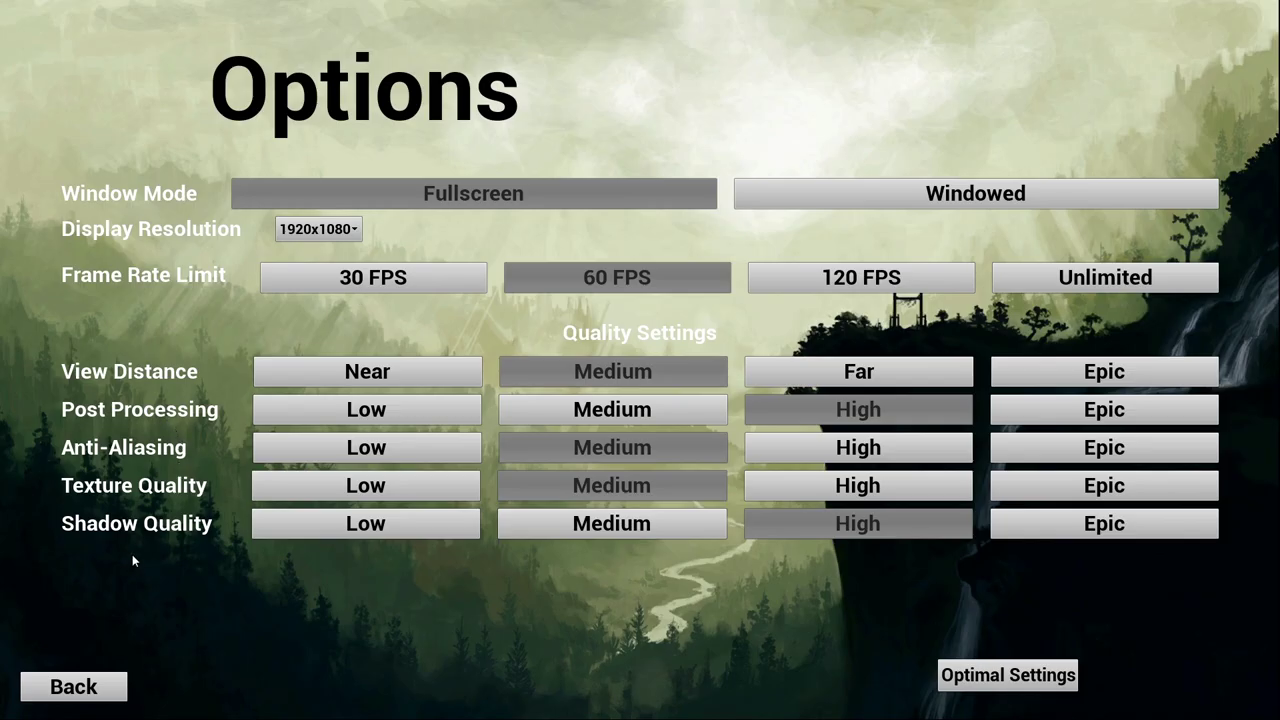
key("Escape")
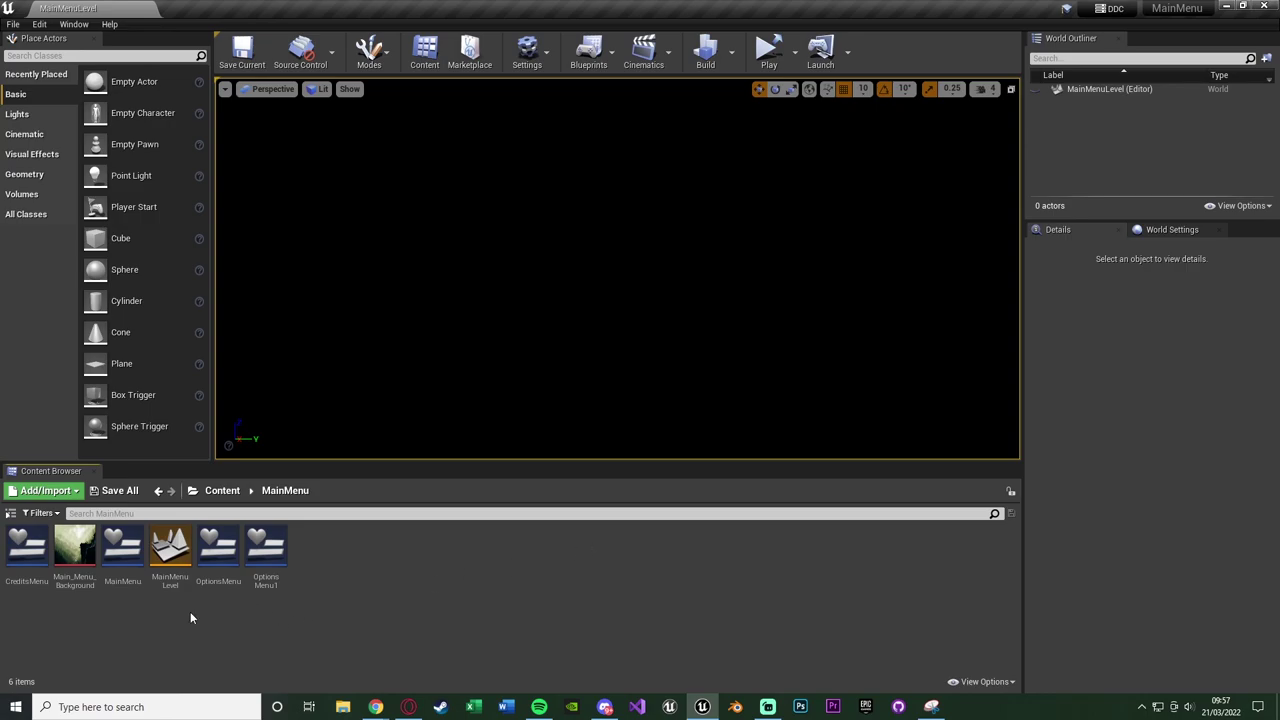
Delete the Event Construct, Options Button and Set Is Enabled nodes from the MainMenu widget's event graph.
double_click(122, 548)
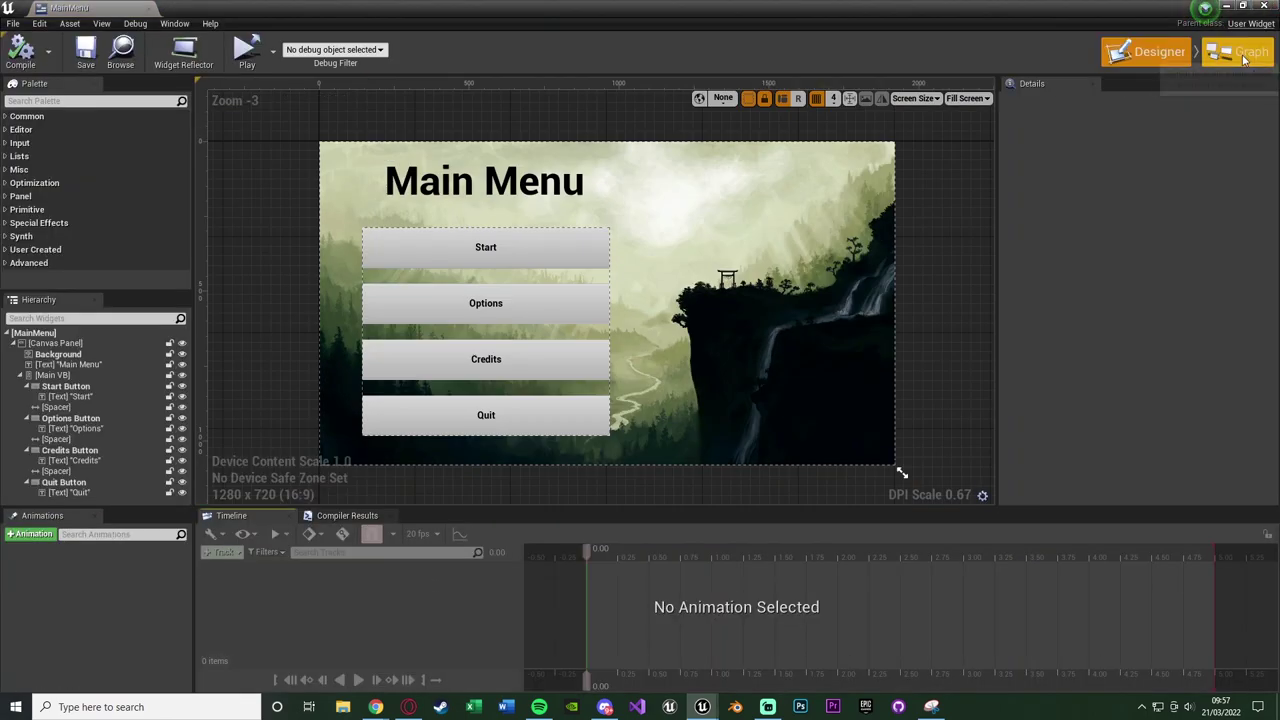
left_click(1245, 58)
right_click_drag(764, 401, 744, 264)
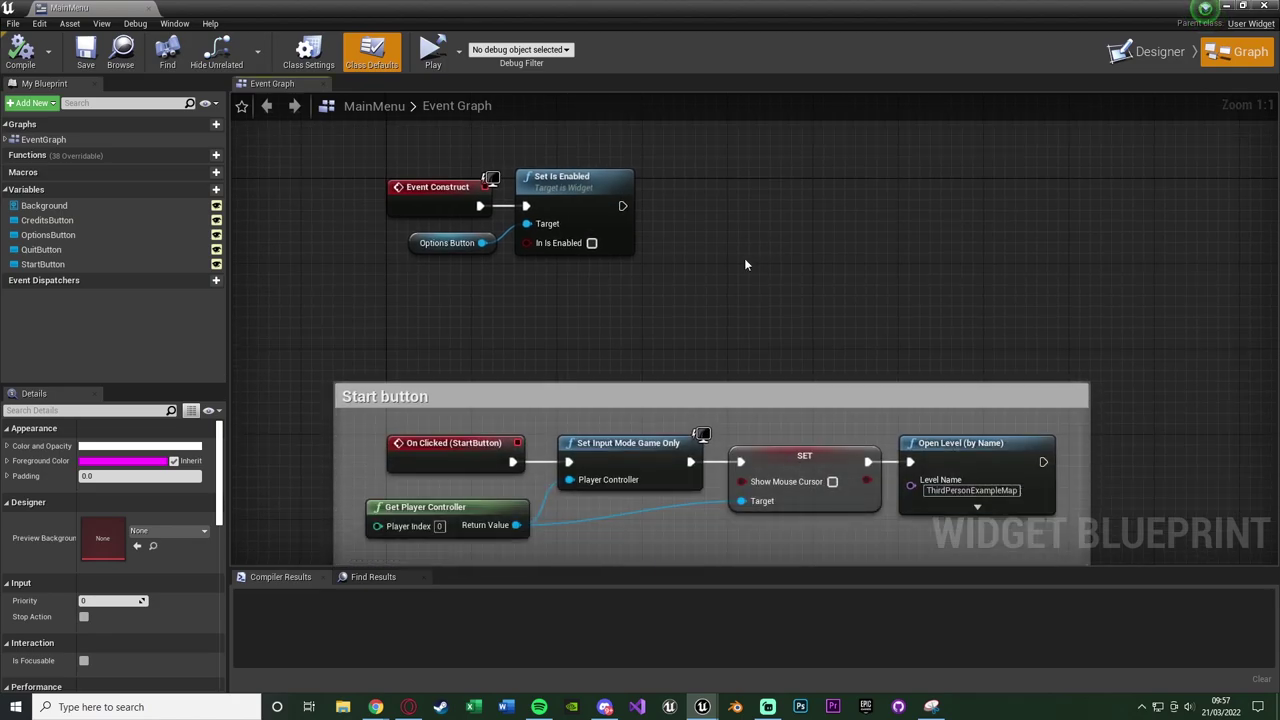
scroll(744, 264, "down", 4)
right_click_drag(666, 283, 627, 316)
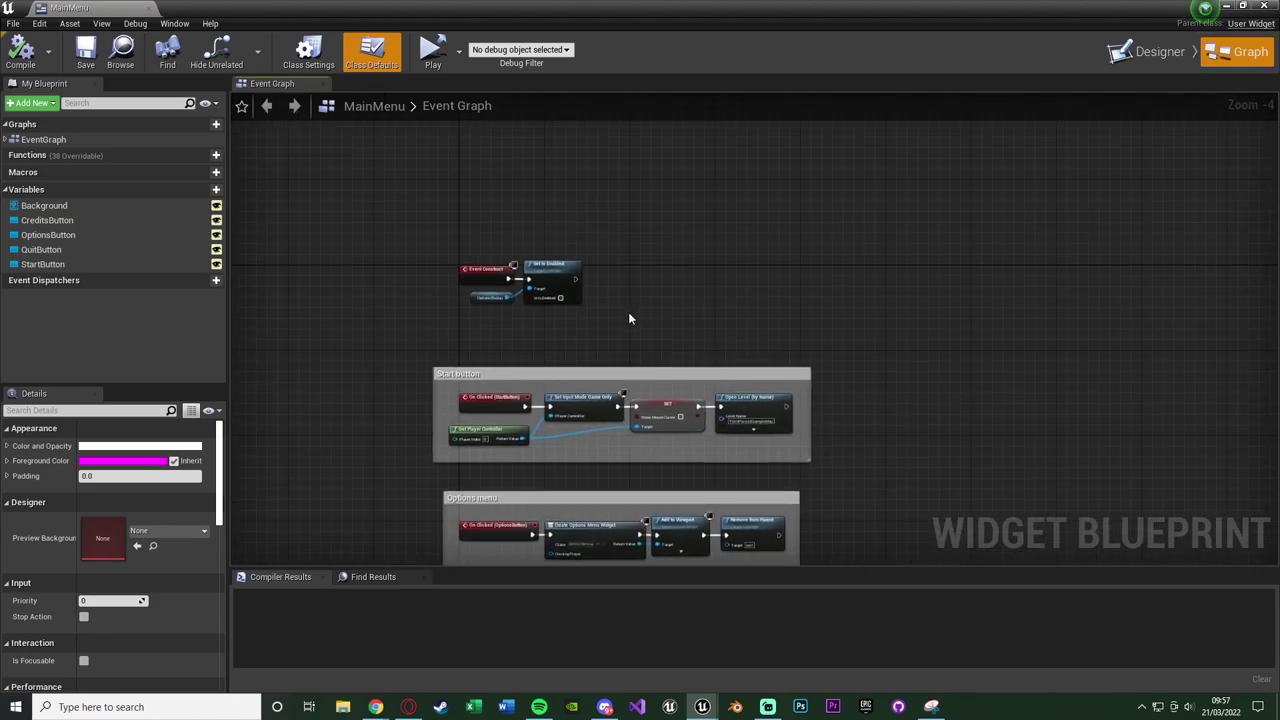
scroll(628, 315, "up", 3)
right_click_drag(398, 196, 442, 252)
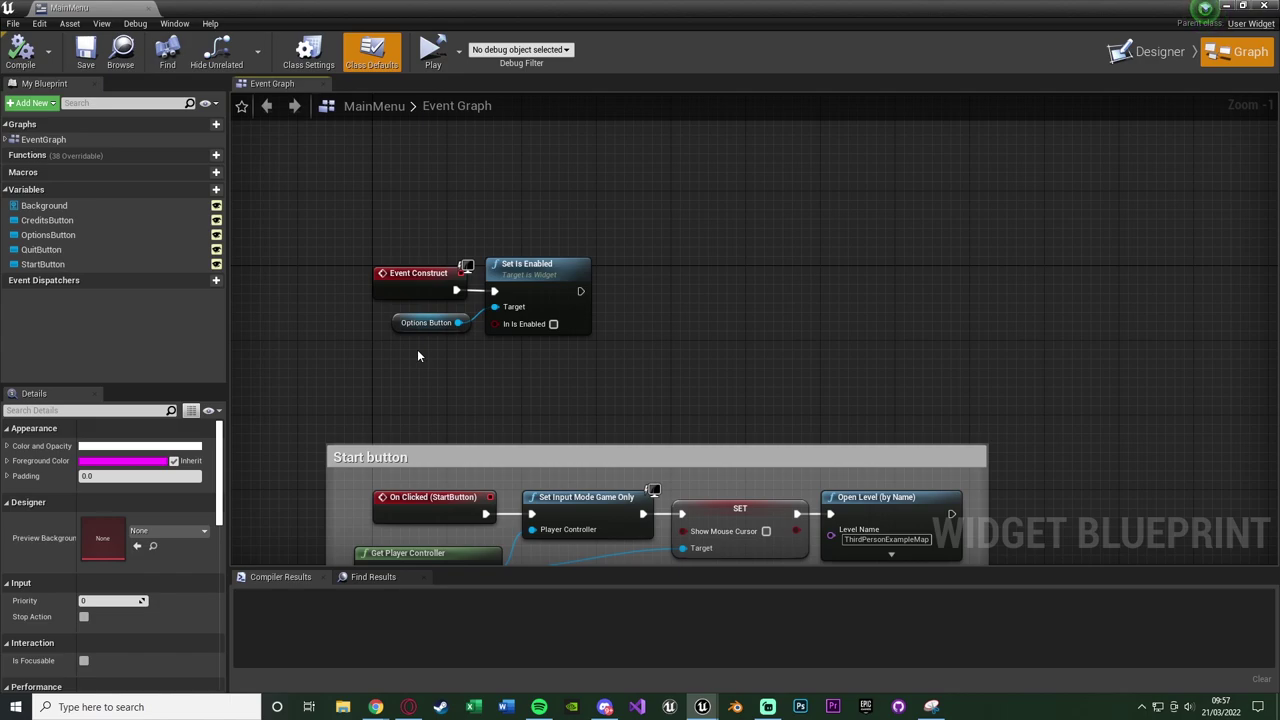
left_click_drag(418, 356, 642, 245)
key("Delete")
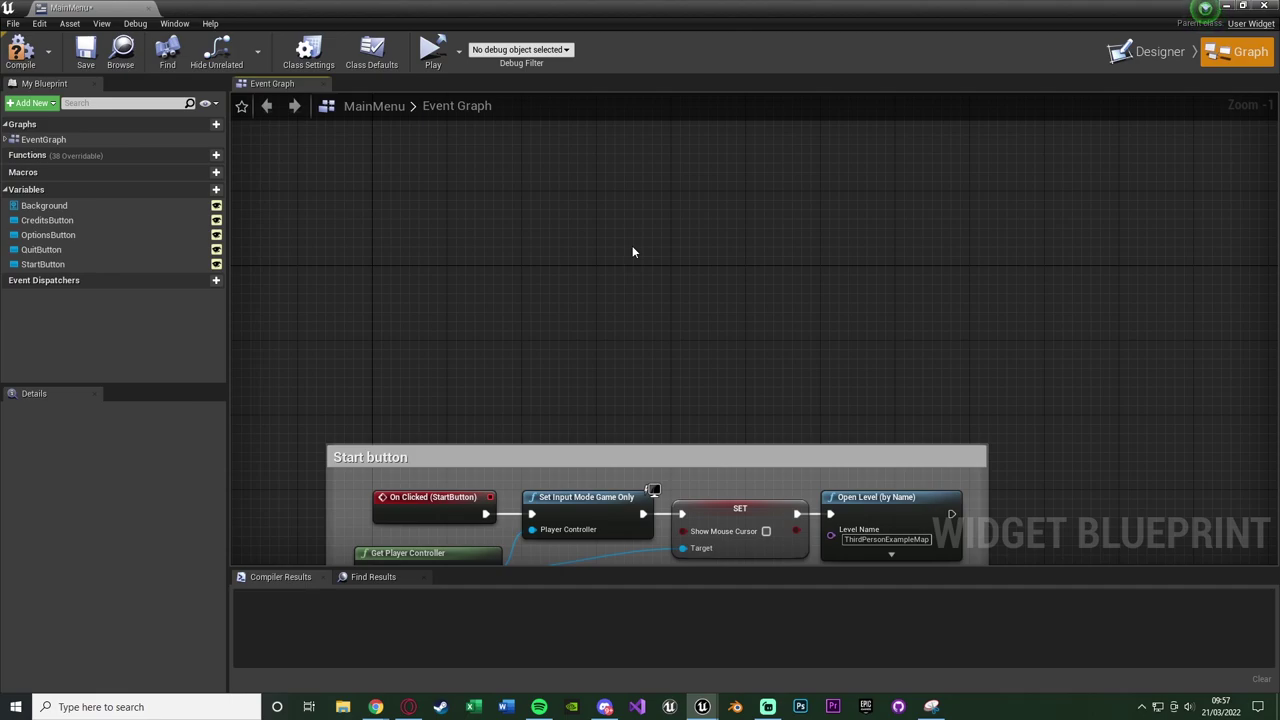
Compile and save the MainMenu widget blueprint and close its editor.
left_click(20, 50)
left_click(85, 50)
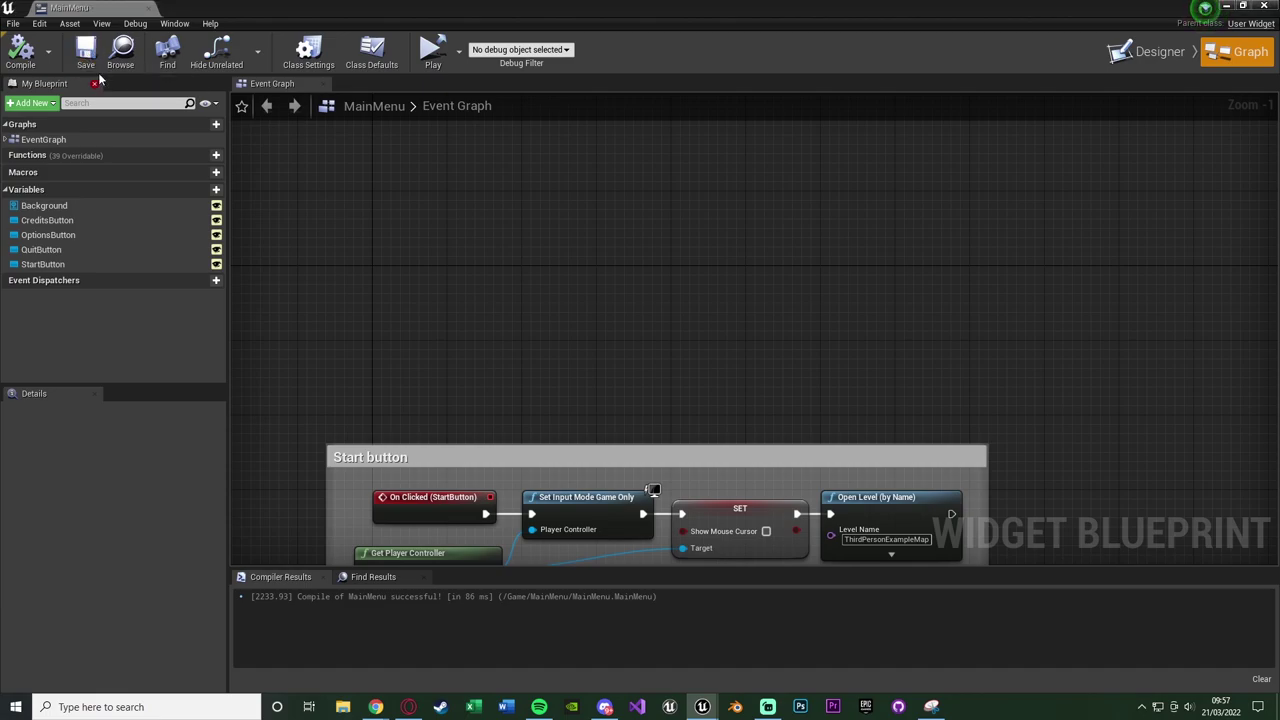
left_click(97, 6)
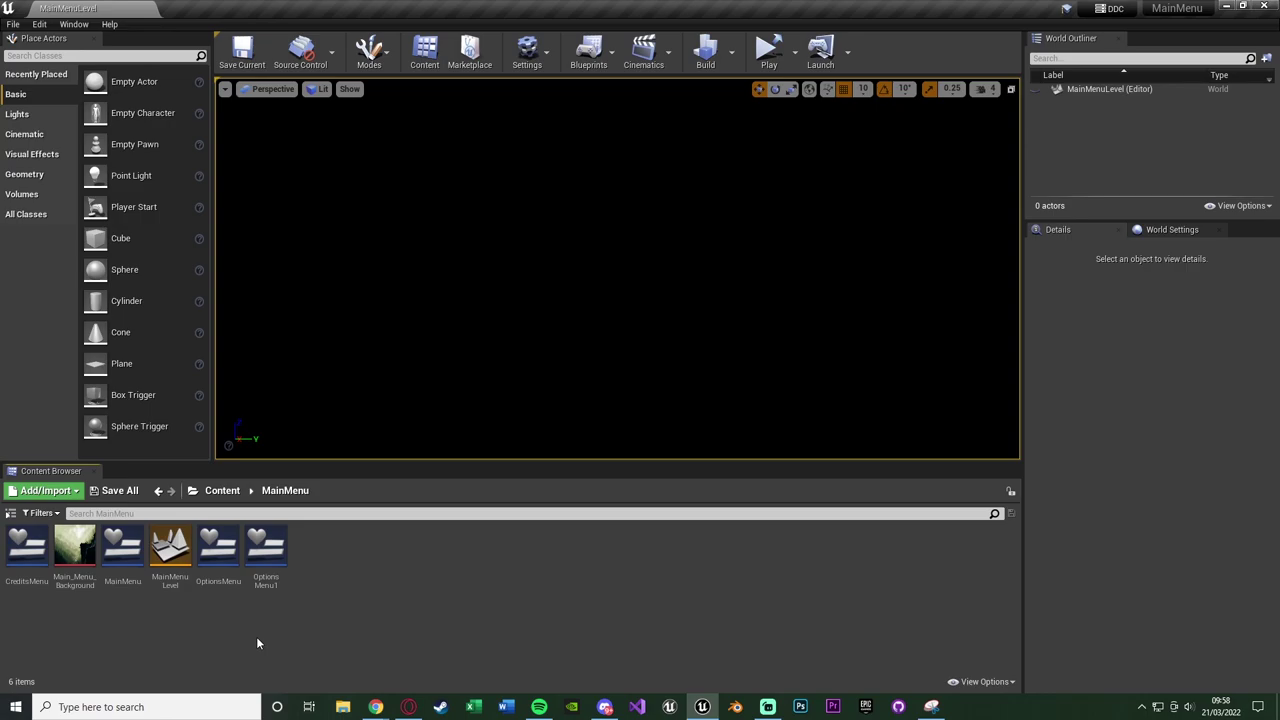
Enlarge the Main VB box in the OptionsMenu widget to about 1766 by 724 and move its anchor to the box's center.
double_click(248, 578)
left_click(575, 405)
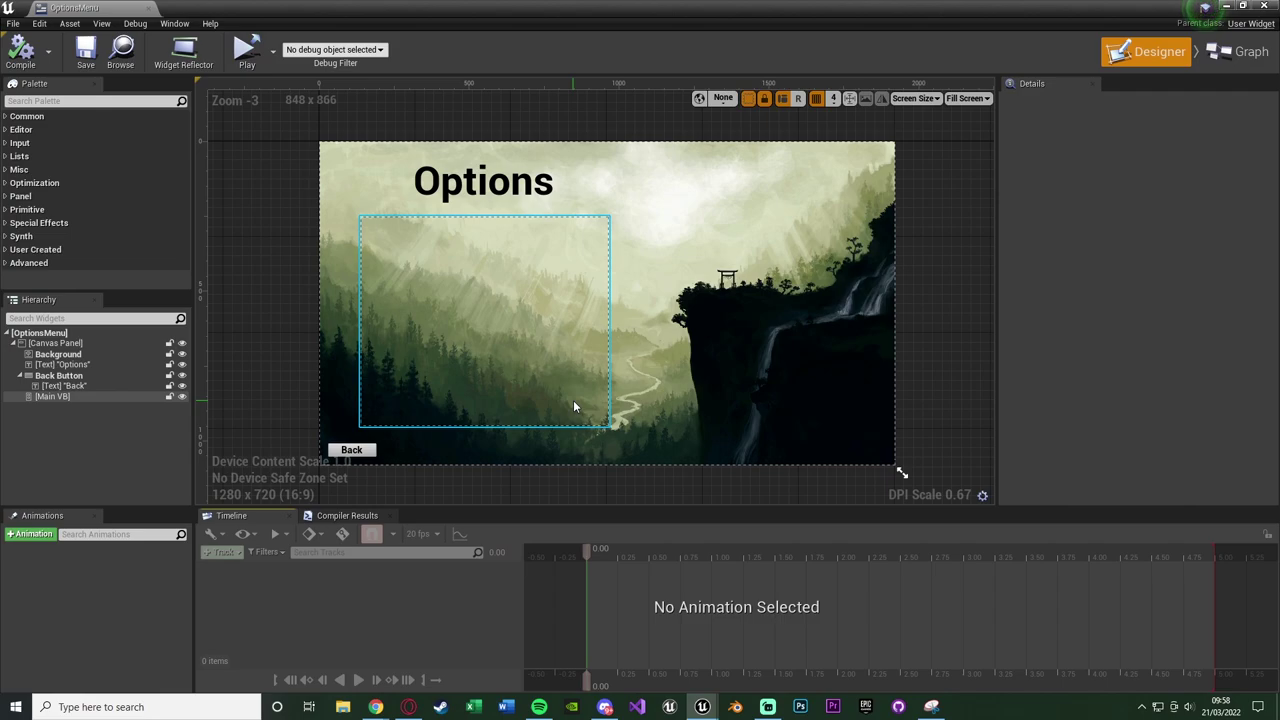
left_click(565, 343)
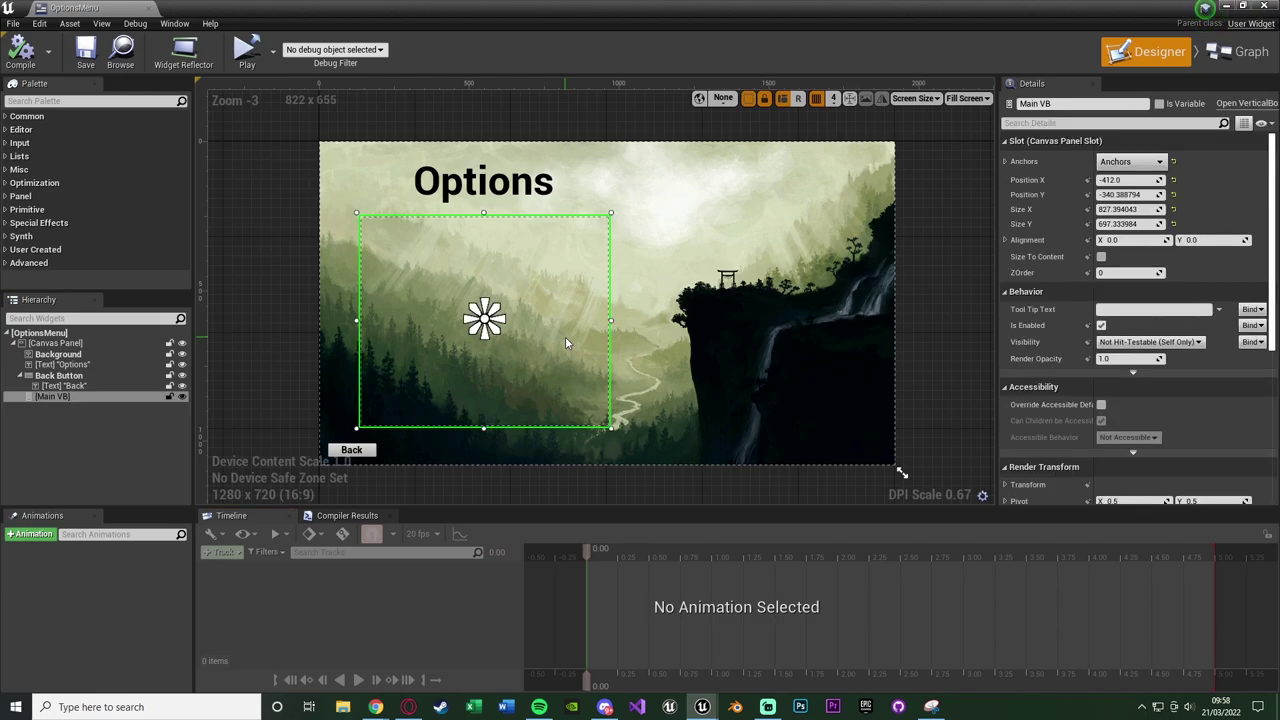
left_click_drag(609, 320, 876, 308)
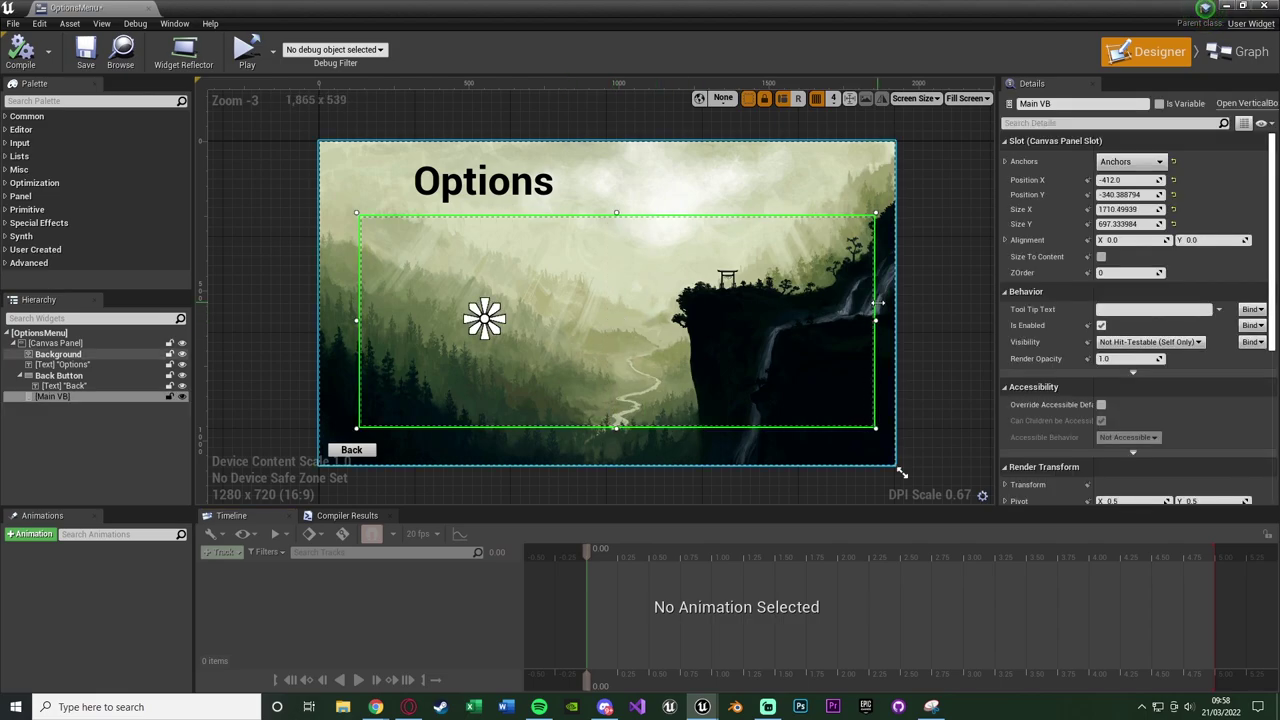
left_click_drag(352, 319, 336, 320)
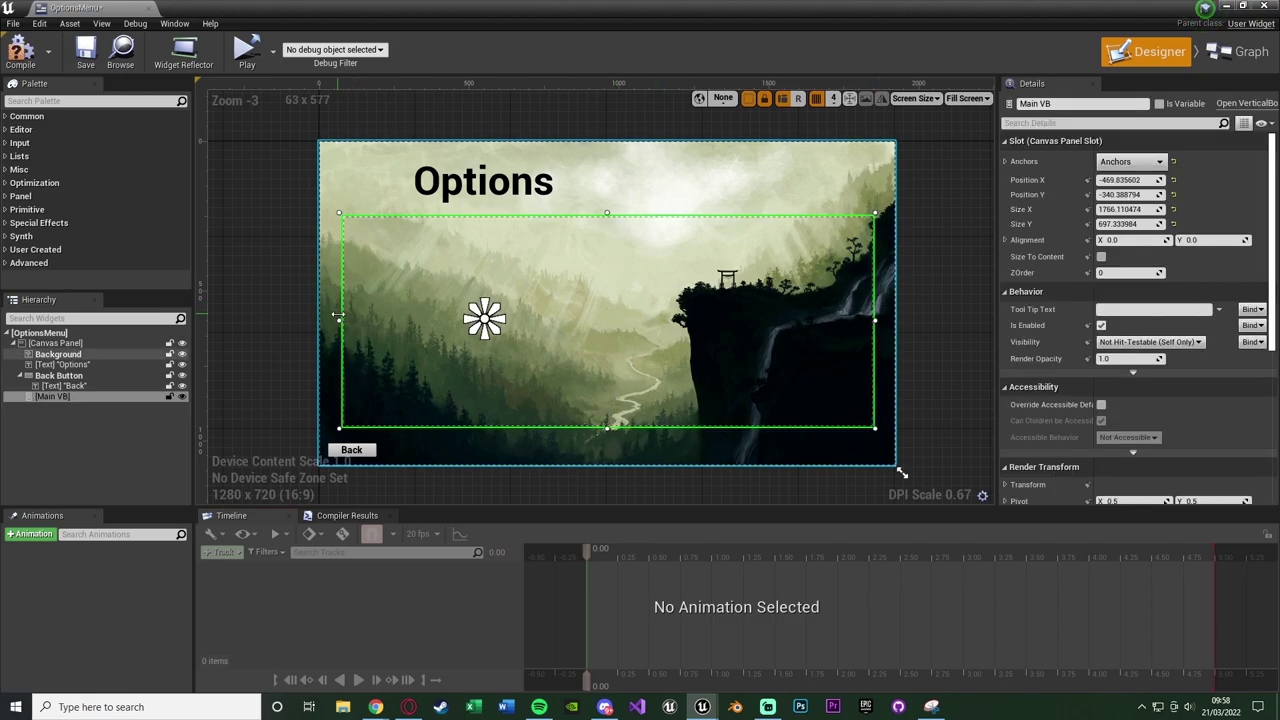
left_click_drag(607, 430, 607, 435)
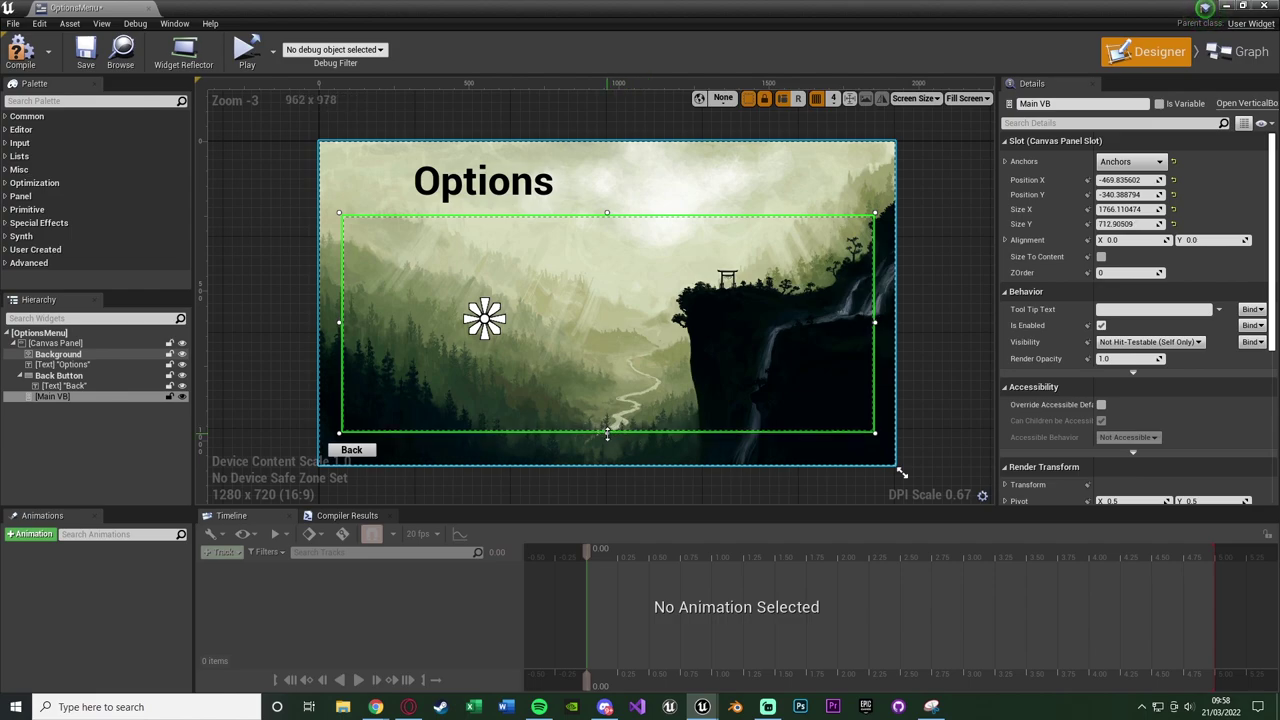
left_click_drag(607, 214, 607, 208)
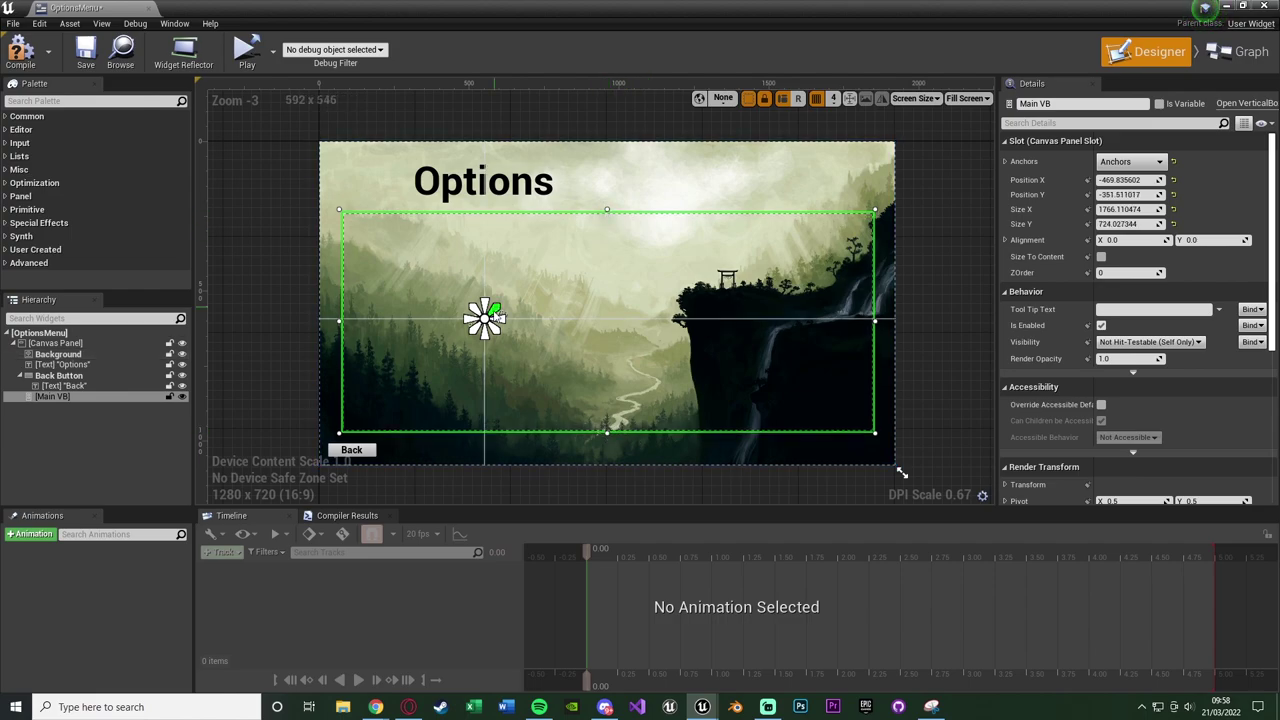
left_click_drag(484, 318, 611, 325)
Move the Options title's anchor to the canvas's horizontal center at the height of the title.
left_click(486, 180)
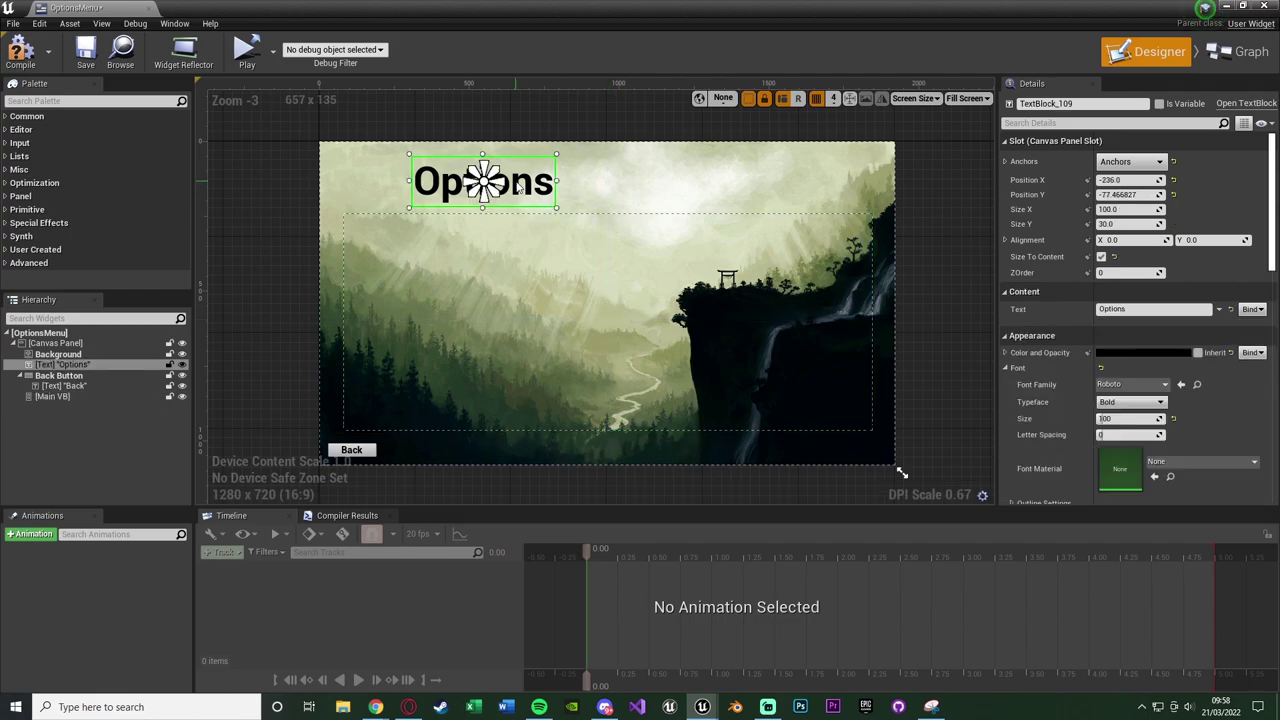
left_click(1130, 161)
left_click(1171, 243)
left_click_drag(607, 303, 609, 182)
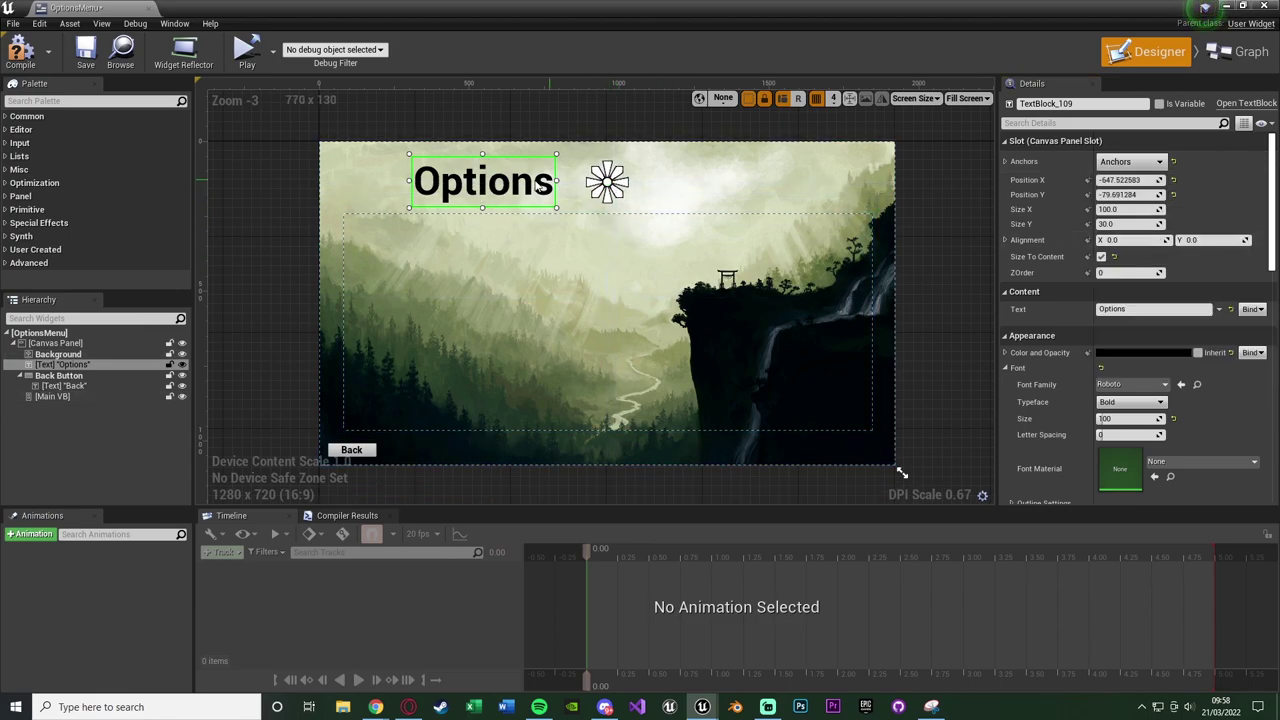
Nudge the Options title rightward to X position -232 so it is centered on its anchor.
key("Right")
key("Right")
key("Right")
key("Right")
key("Right")
key("Right")
key("Right")
key("Right")
key("Right")
key("Right")
key("Right")
key("Right")
key("Right")
key("Right")
key("Right")
key("Right")
key("Right")
key("Right")
key("Right")
key("Right")
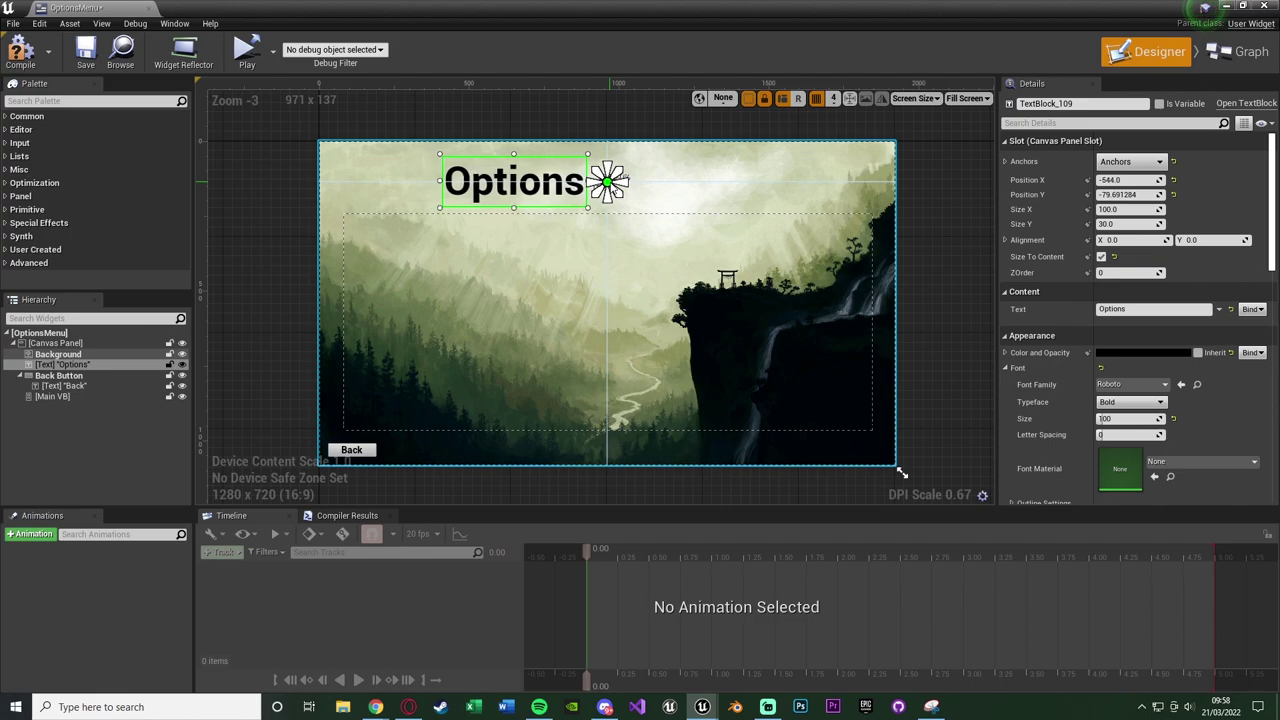
key("Right")
key("Right")
key("Right")
key("Right")
key("Right")
key("Right")
key("Right")
key("Right")
key("Right")
key("Right")
key("Right")
key("Right")
key("Right")
key("Right")
key("Right")
key("Right")
key("Right")
key("Right")
key("Right")
key("Right")
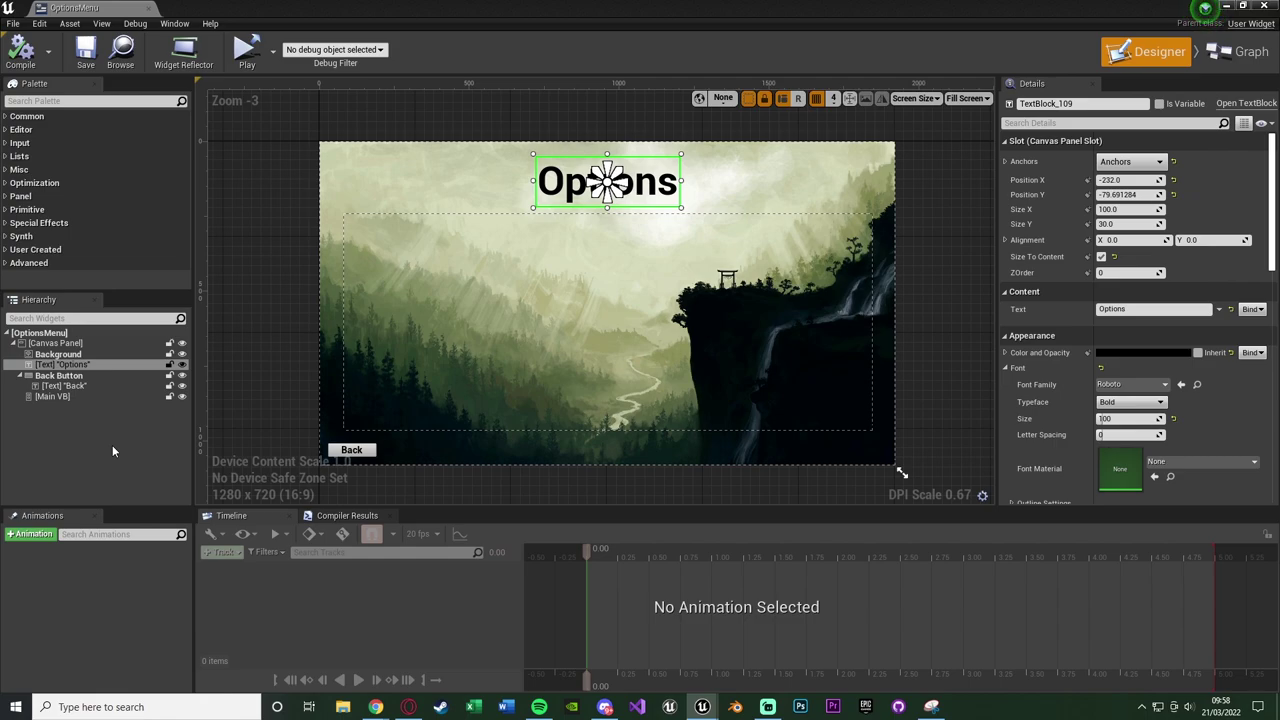
Add a Horizontal Box inside Main VB and name it "Window Mode HB".
left_click(28, 116)
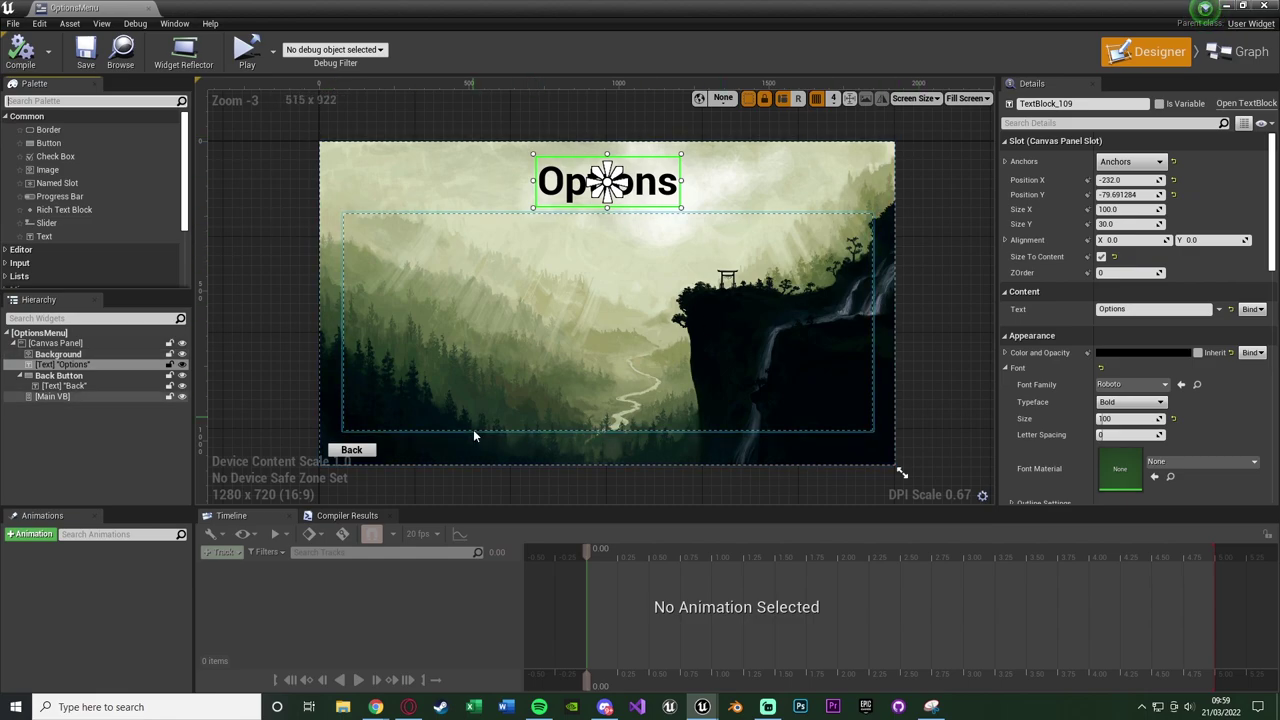
type("hor")
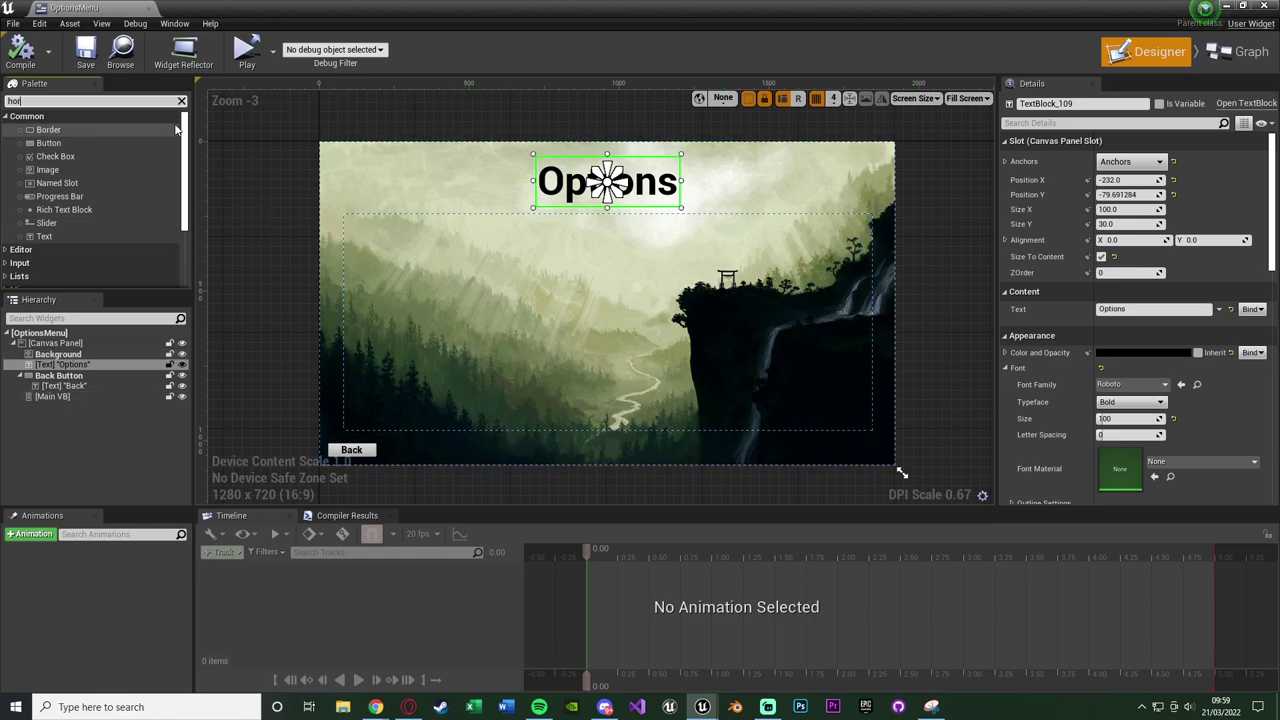
left_click_drag(73, 129, 57, 395)
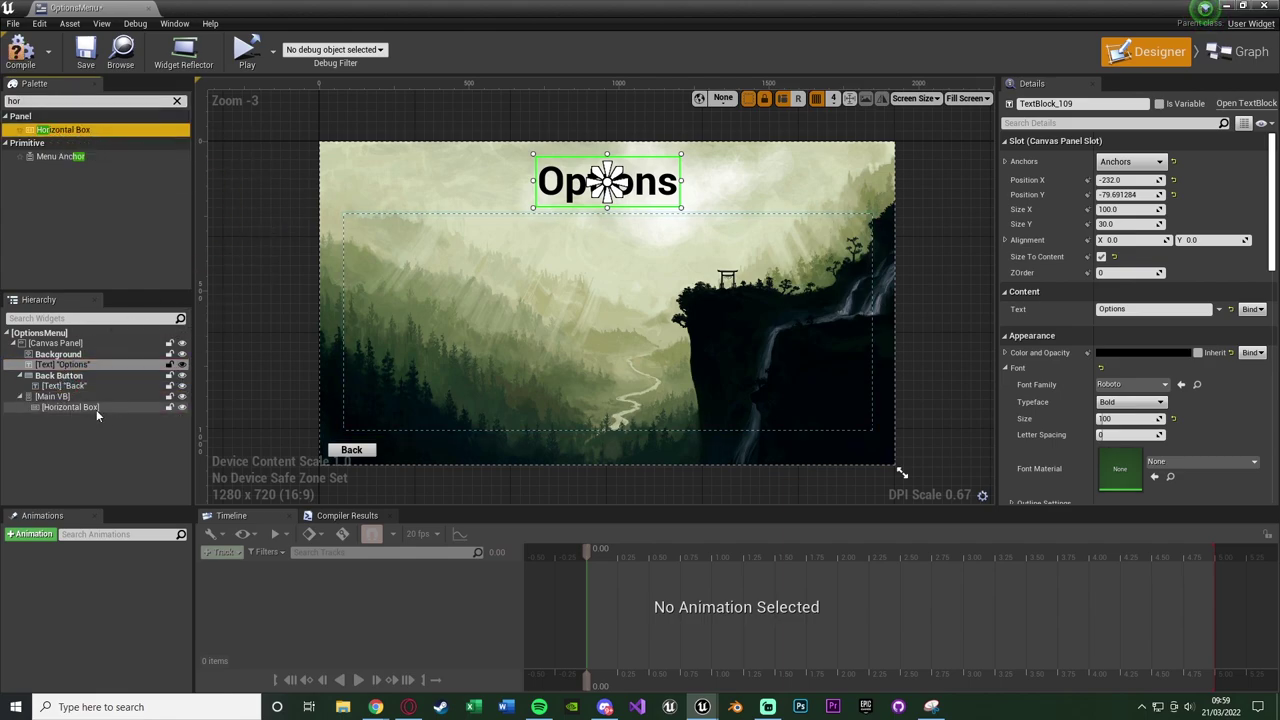
left_click(76, 407)
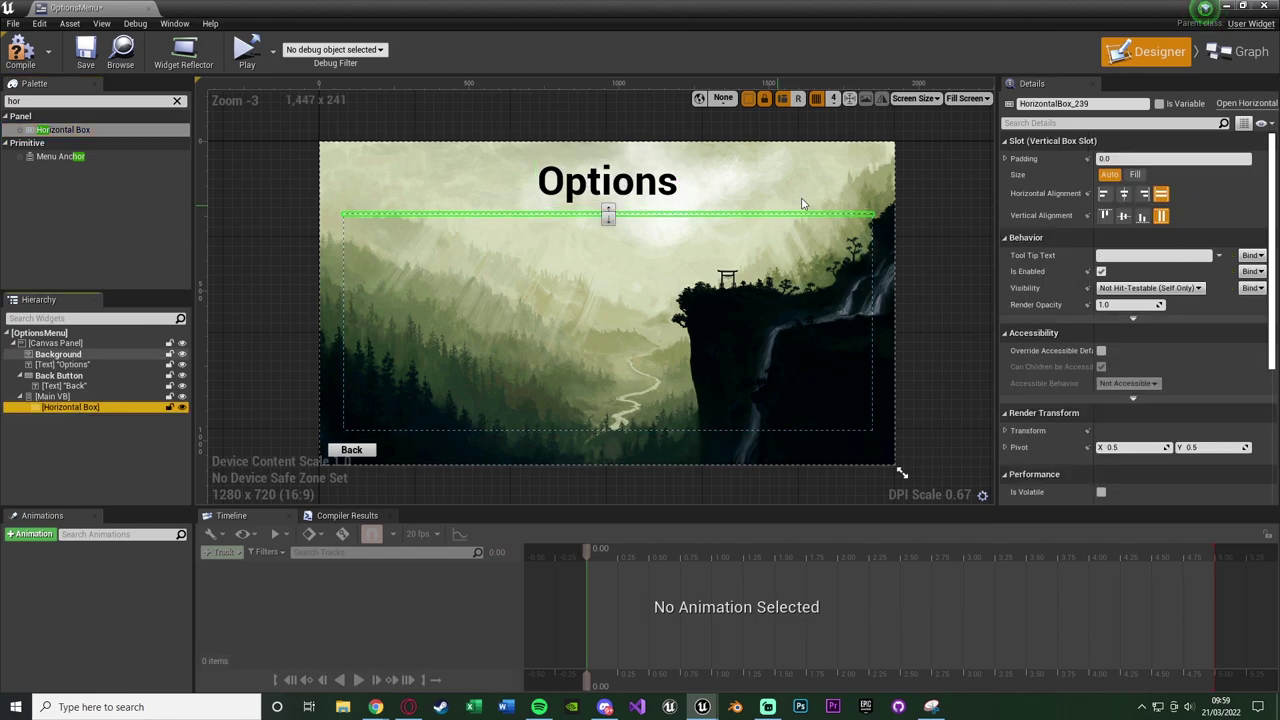
left_click(1058, 103)
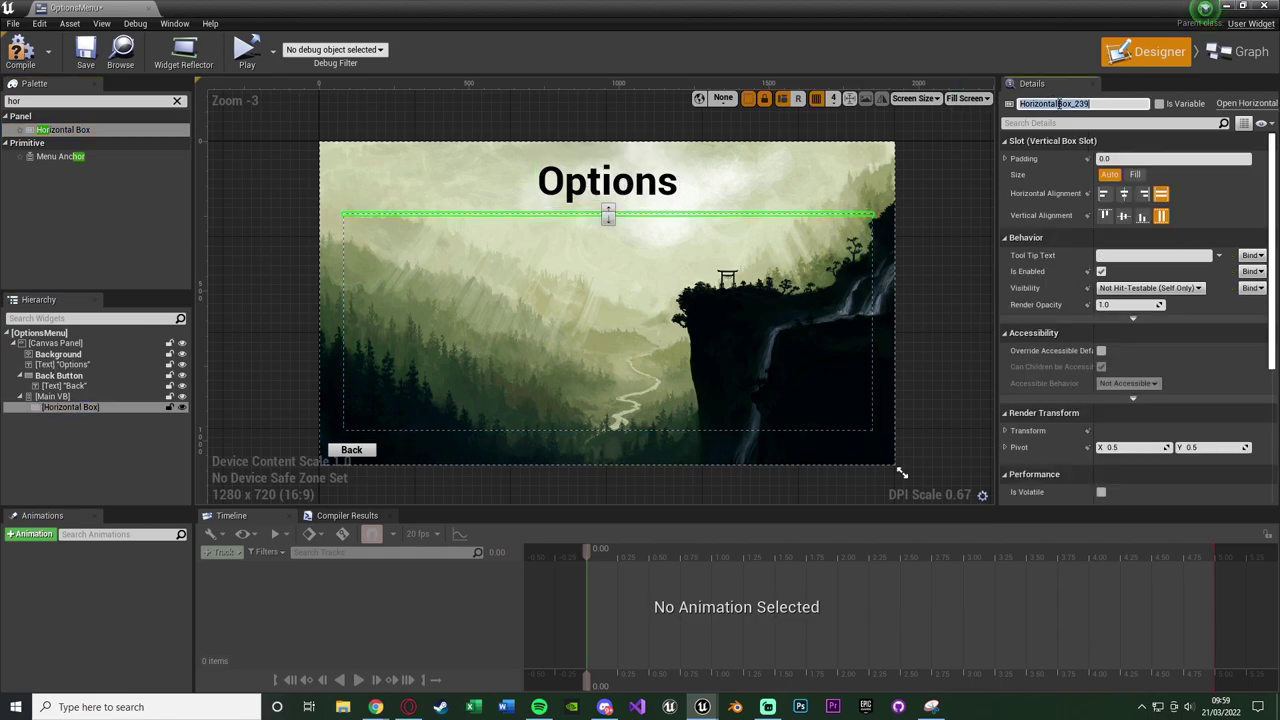
type("Window Mode HB")
key("Return")
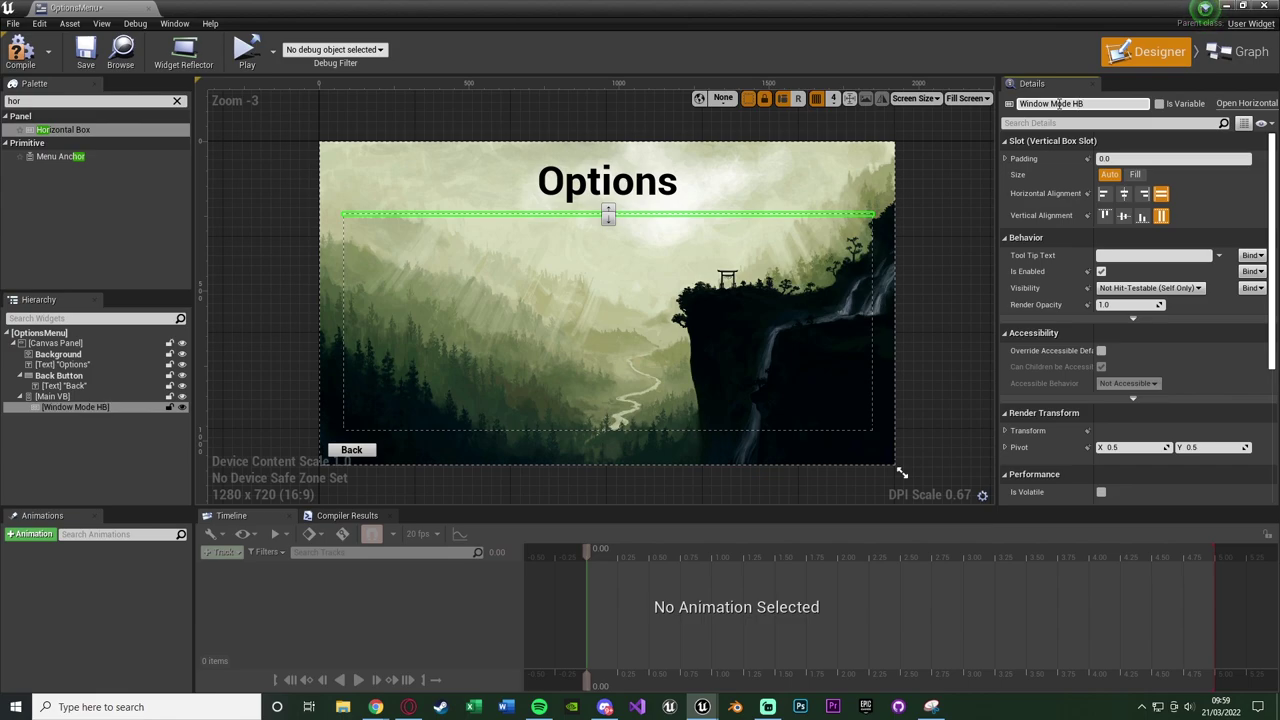
Add a text widget inside Window Mode HB and set its text to "Window Mode".
left_click(177, 100)
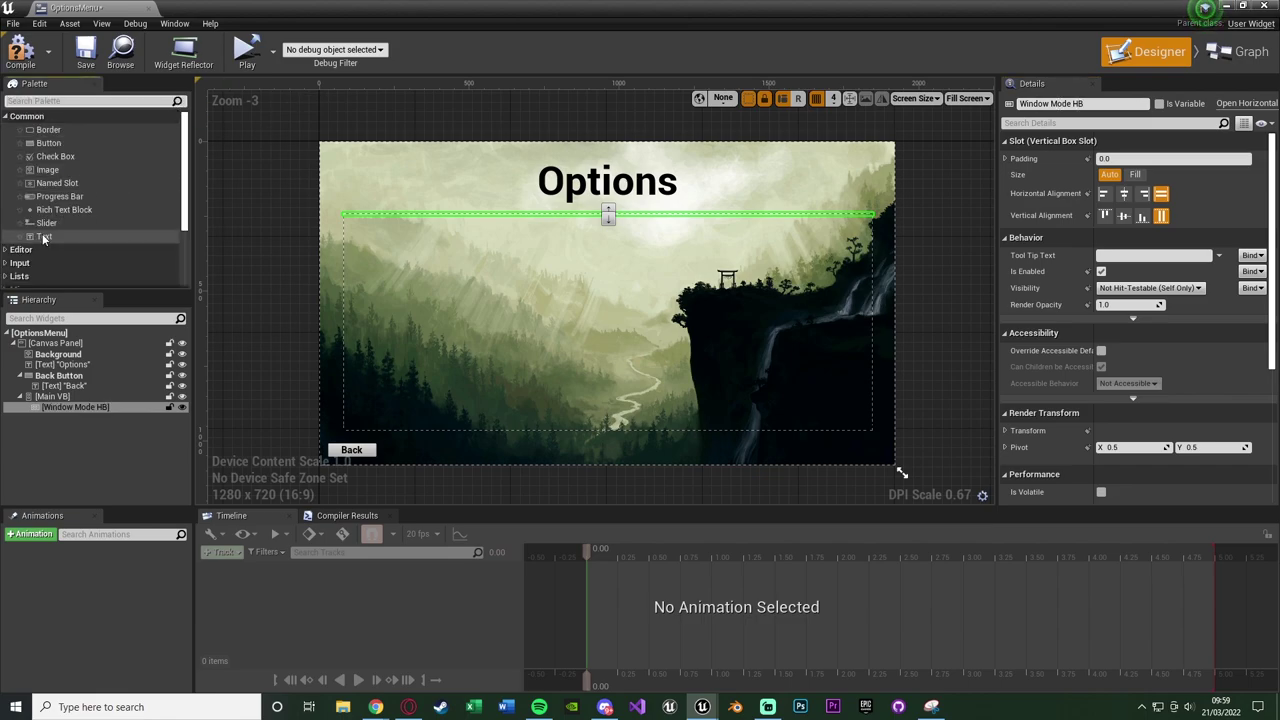
left_click_drag(44, 236, 88, 418)
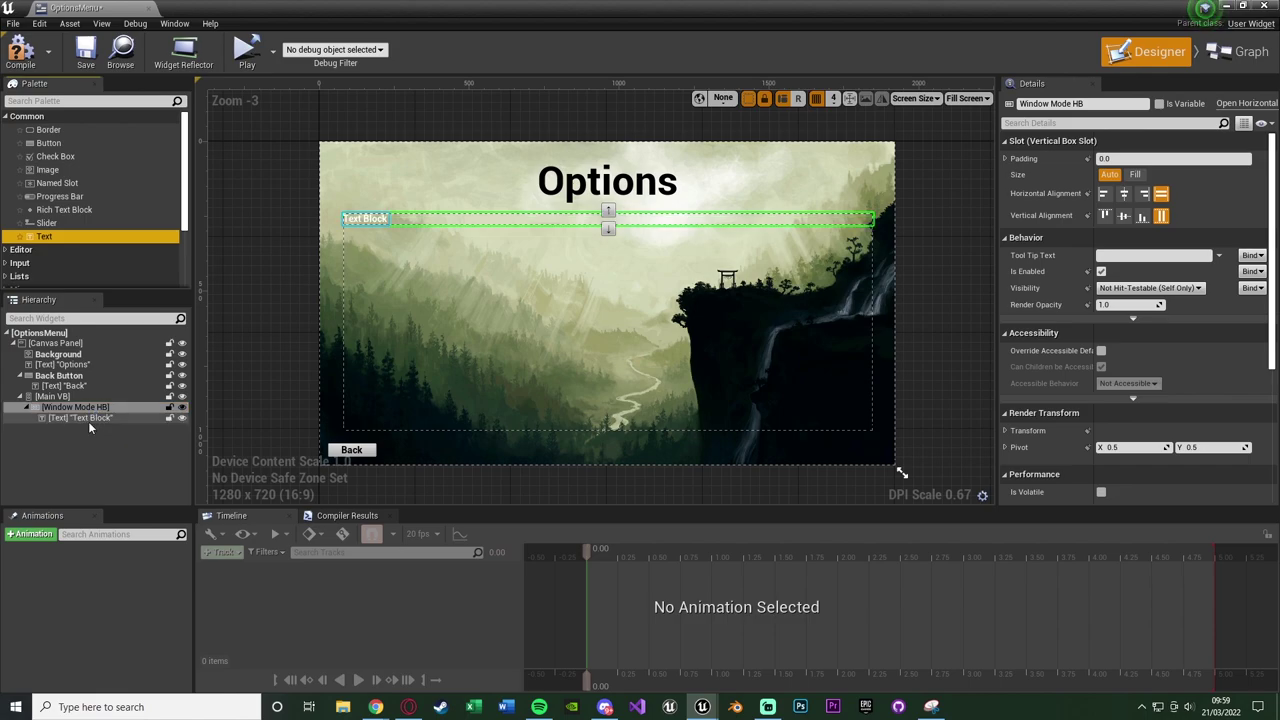
left_click(1142, 256)
type("Window Mode")
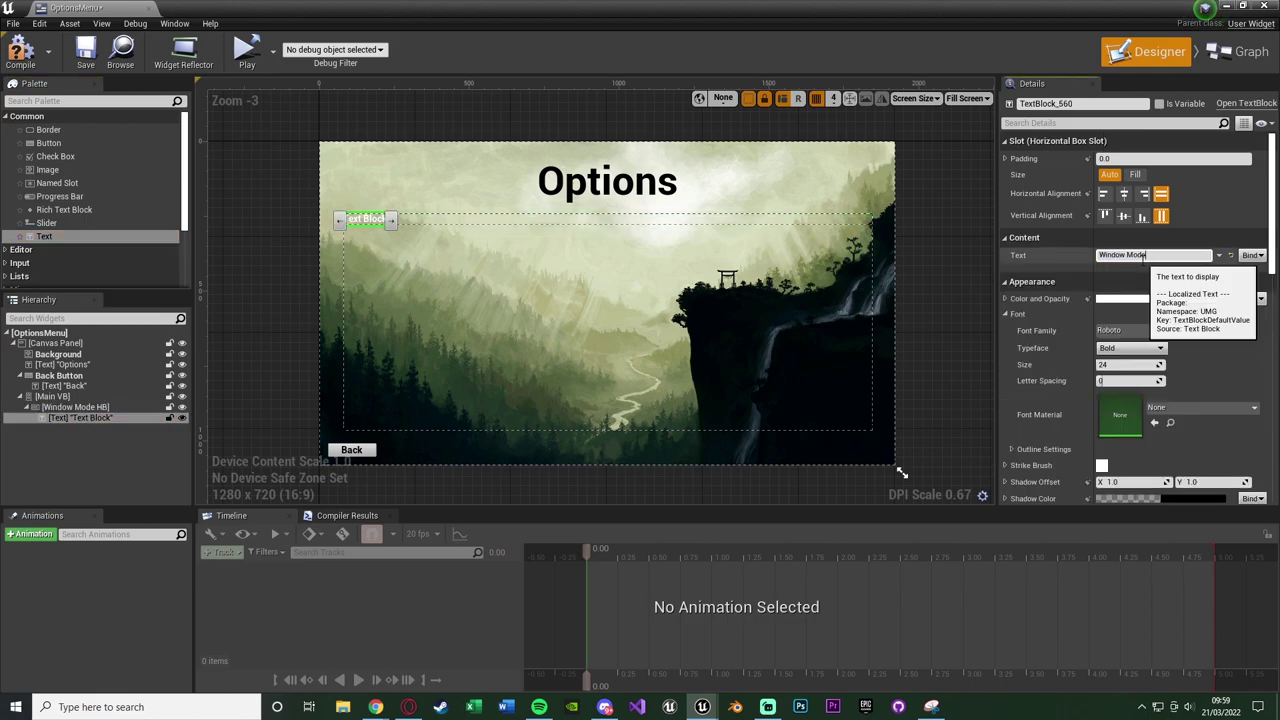
key("Return")
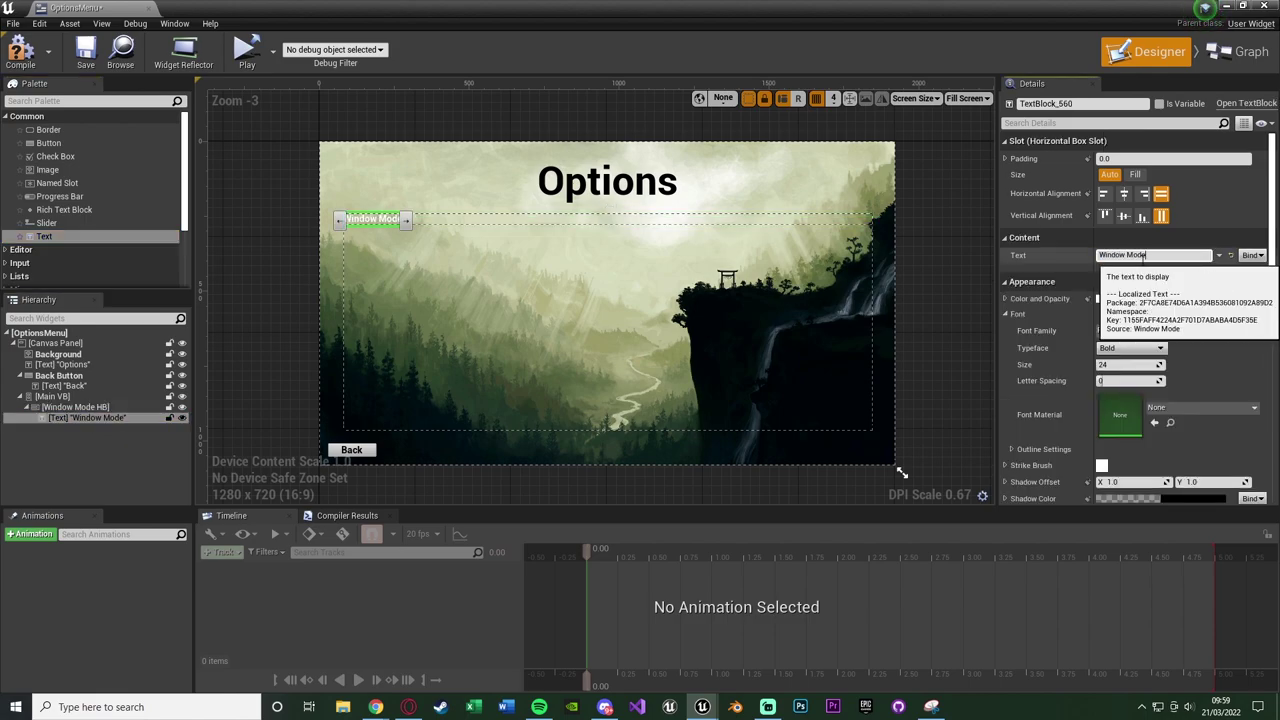
Add a Spacer after the Window Mode text in Window Mode HB and set its X size to 10.
left_click(140, 101)
type("spac")
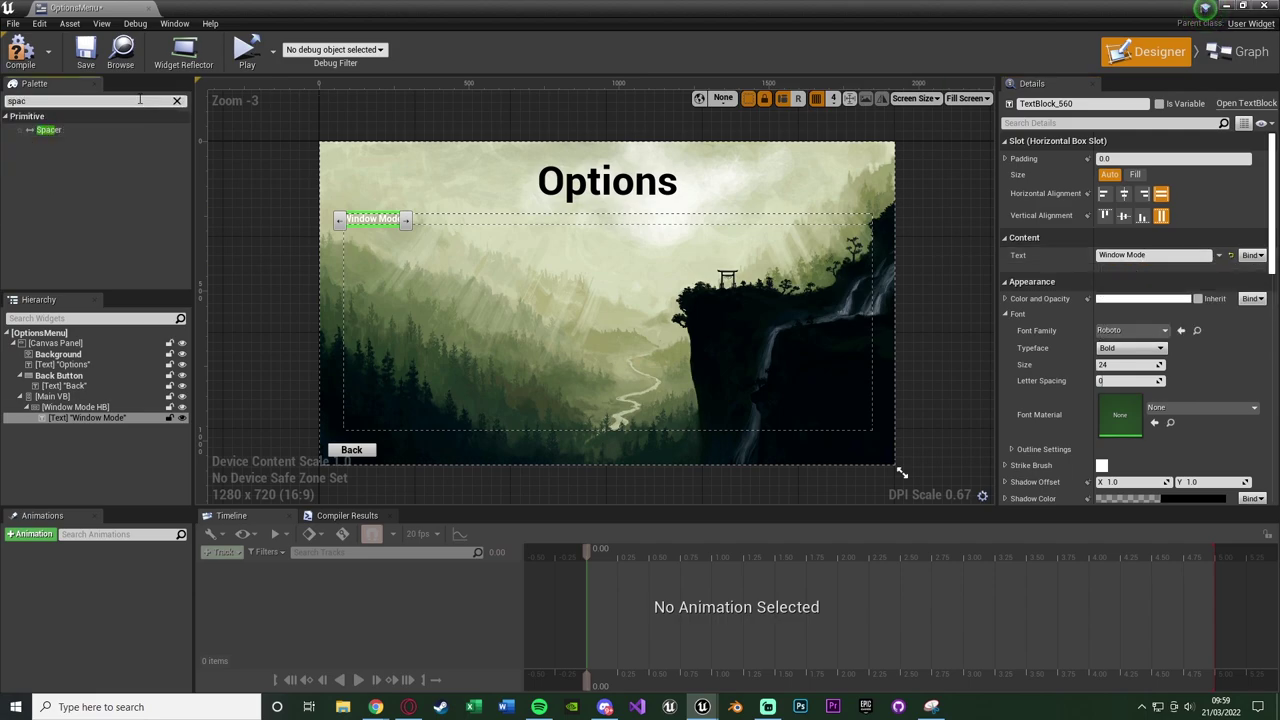
left_click_drag(48, 130, 85, 424)
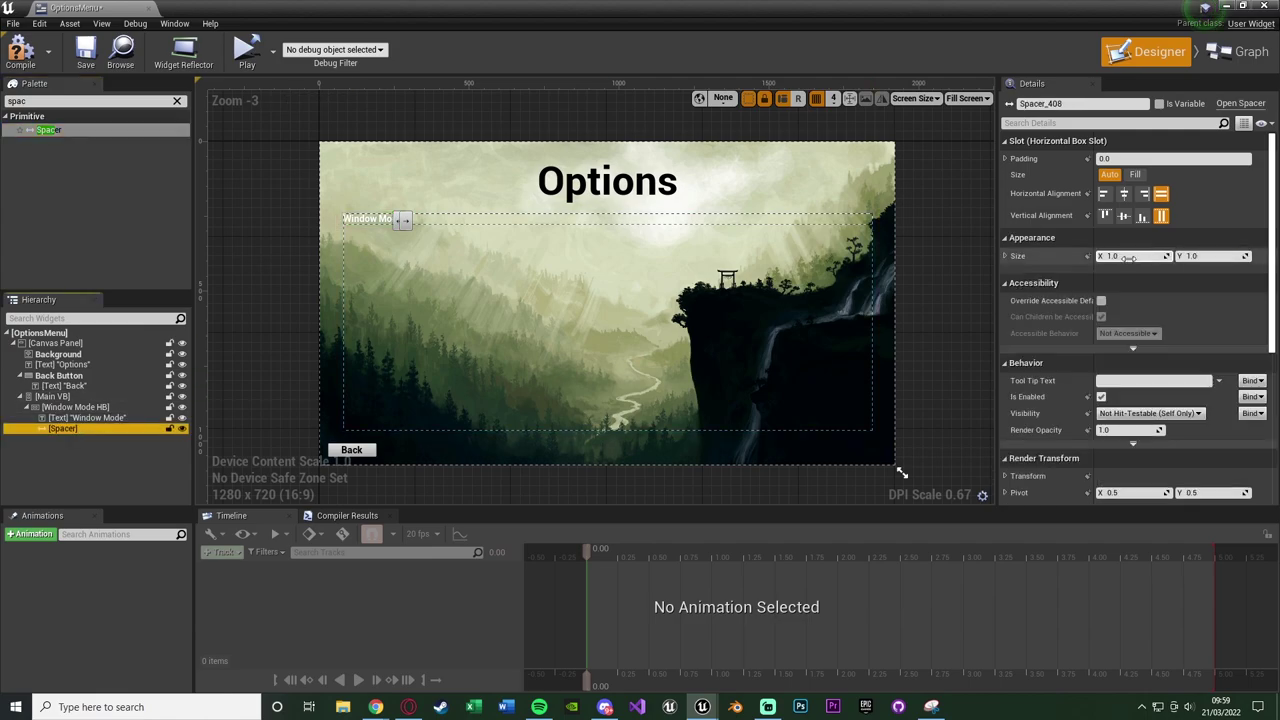
left_click(1125, 257)
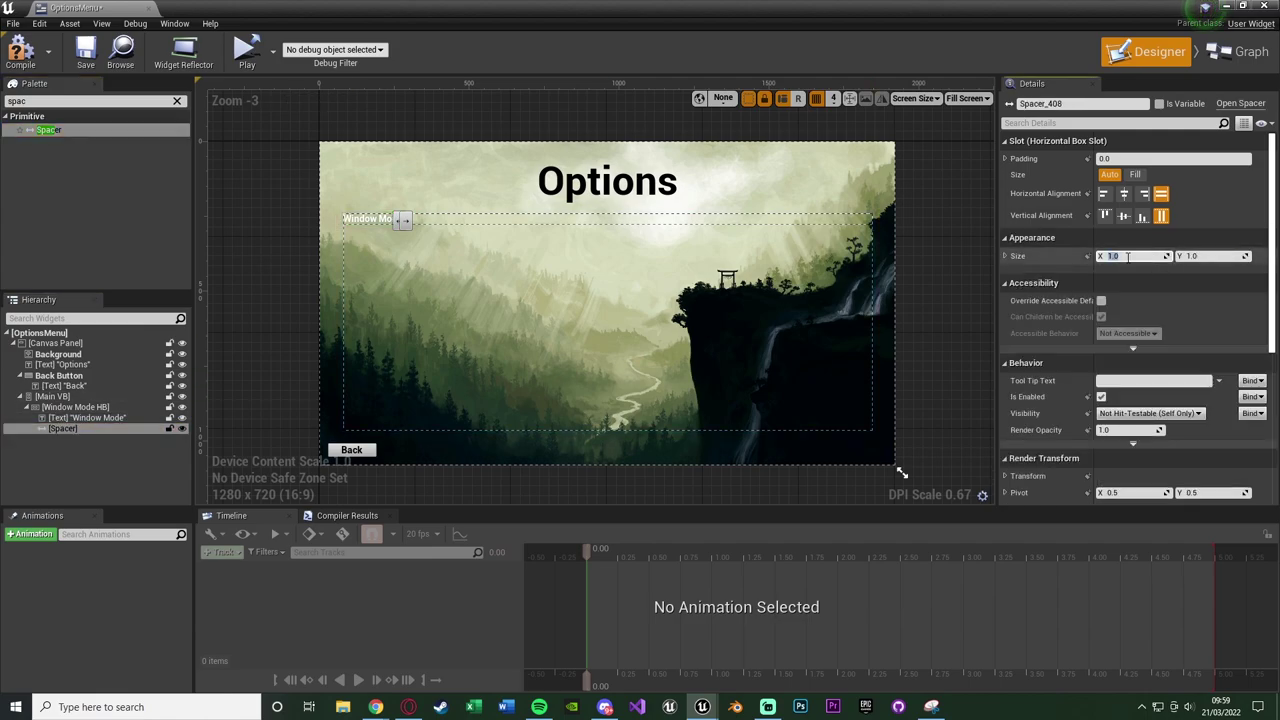
type("10.0")
key("Return")
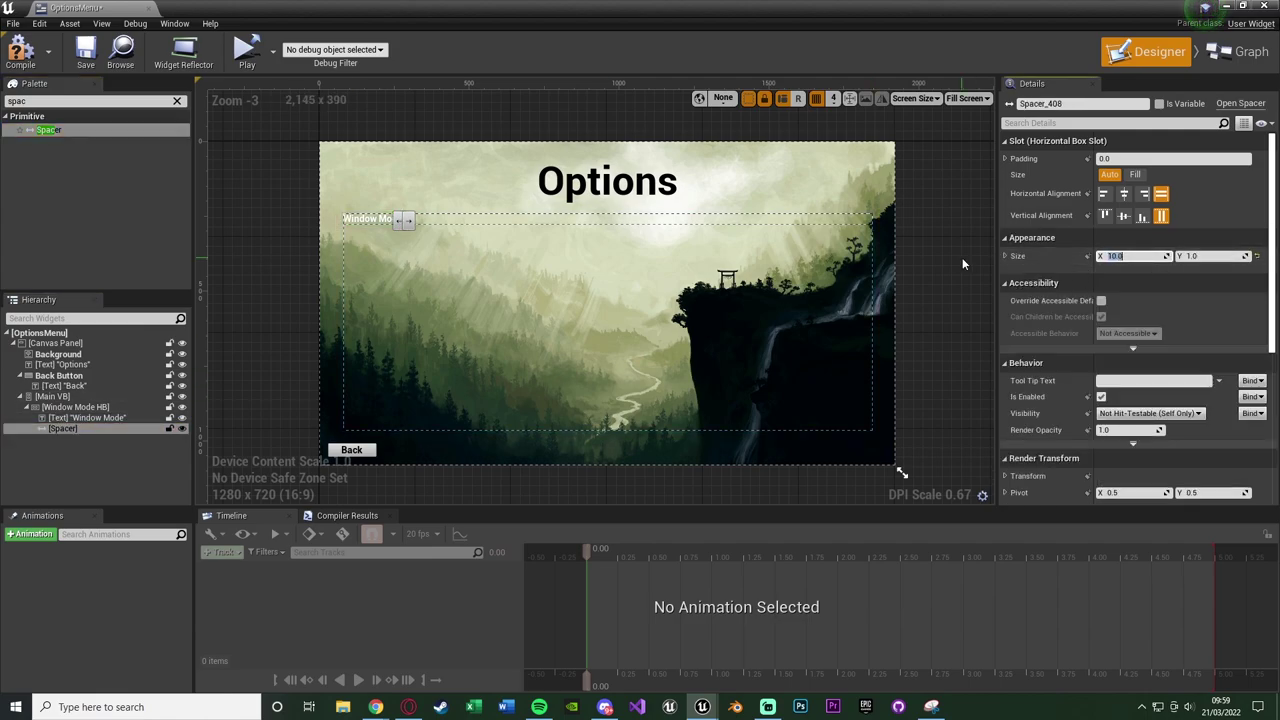
left_click(962, 257)
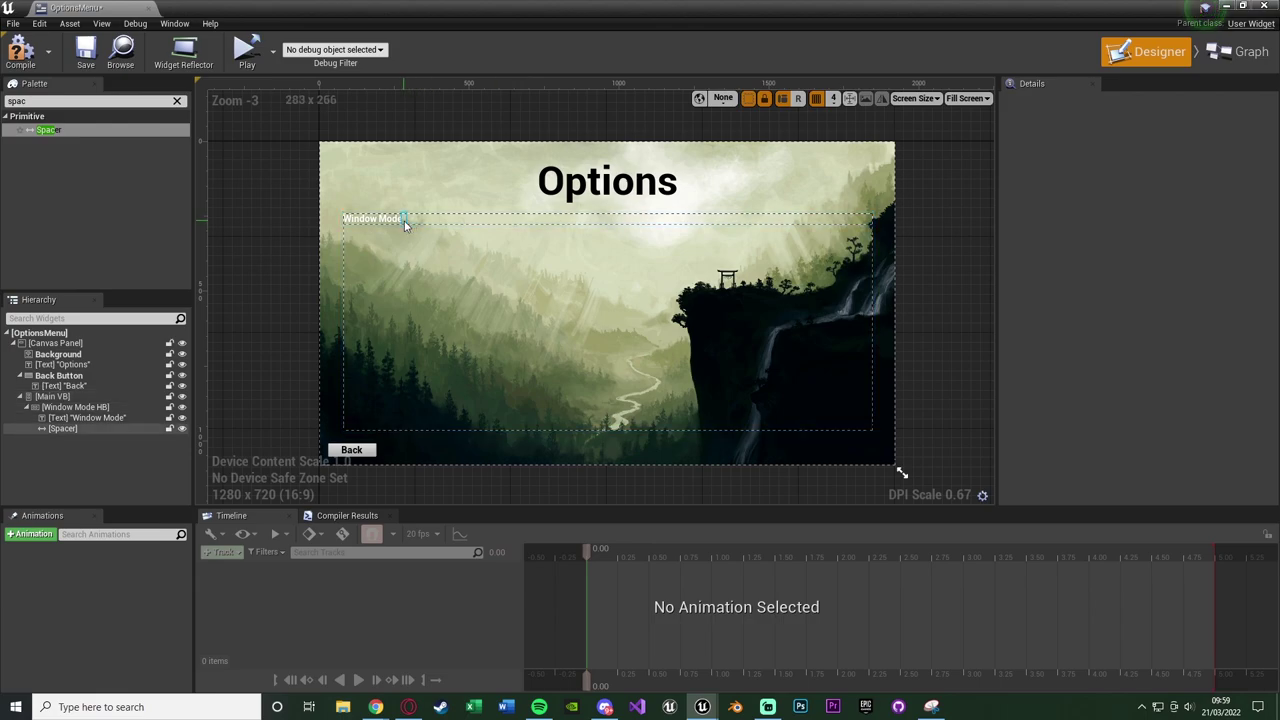
Set the X size of the spacer after the Window Mode text to 20.
left_click(91, 427)
left_click(1151, 256)
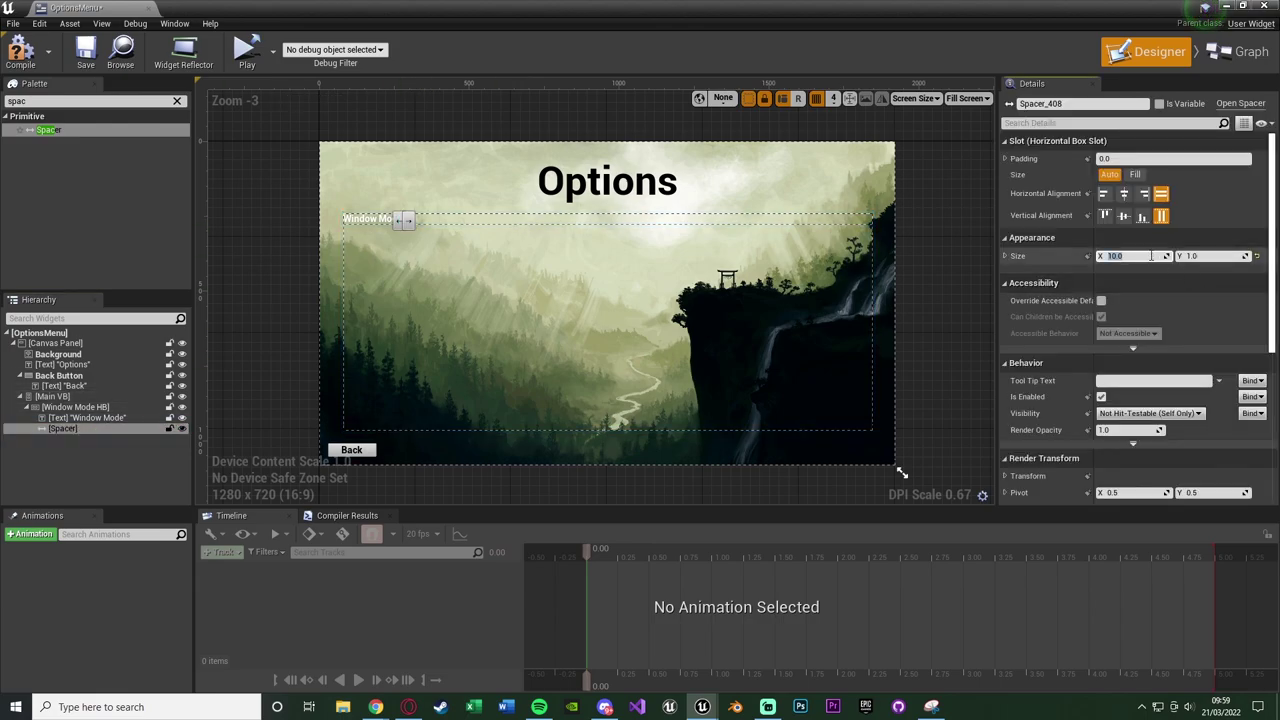
type("20.0")
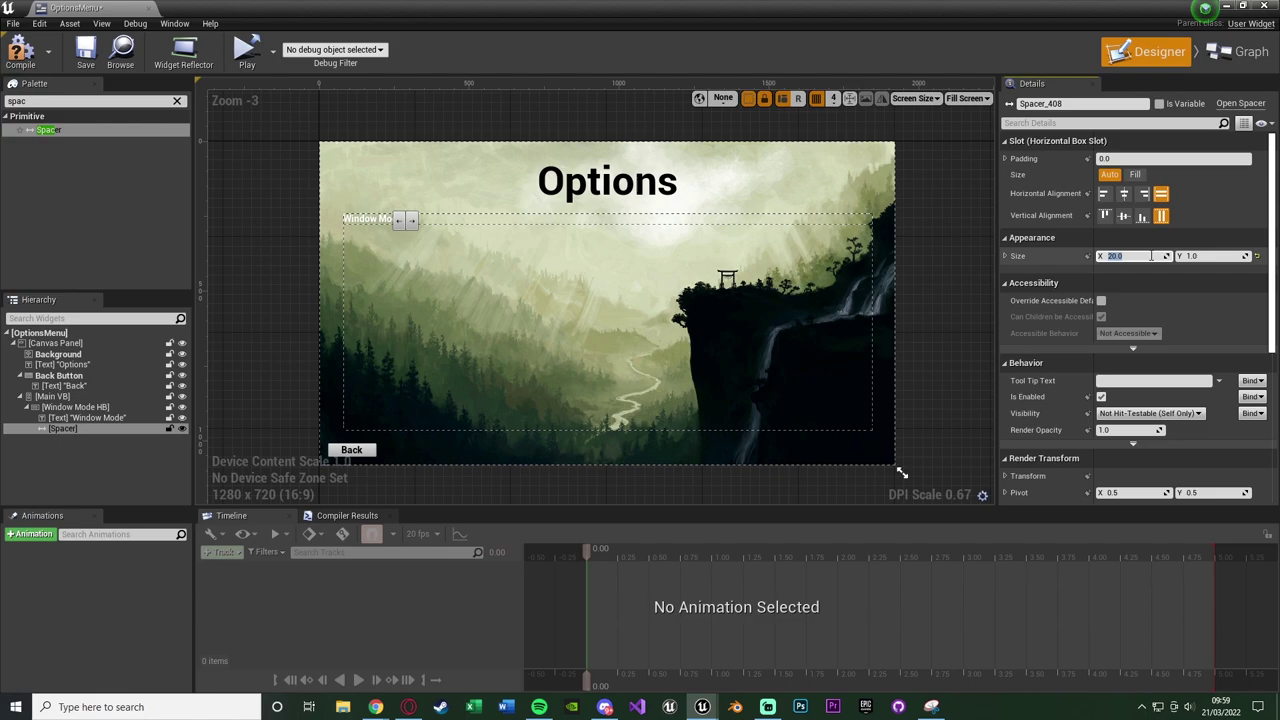
left_click(287, 208)
Add a Button at the end of Window Mode HB, name it "Fullscreen Button" and set its slot size to Fill.
left_click(178, 101)
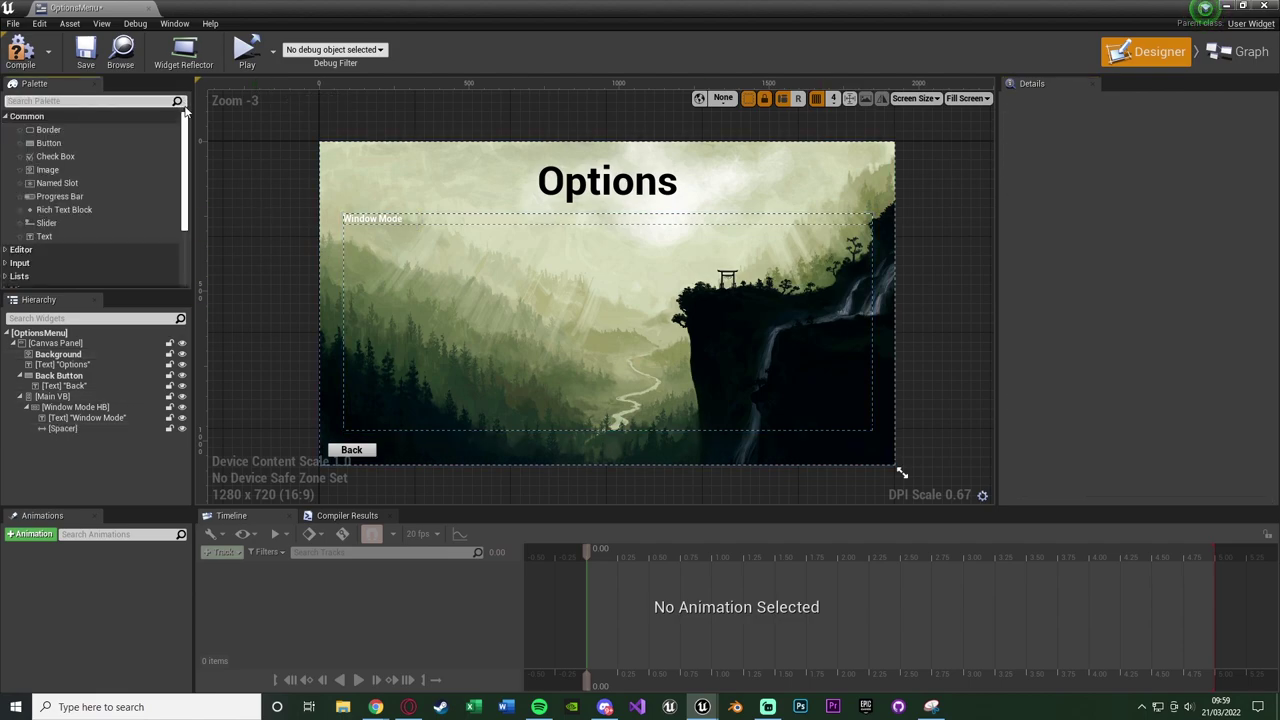
left_click_drag(52, 143, 83, 440)
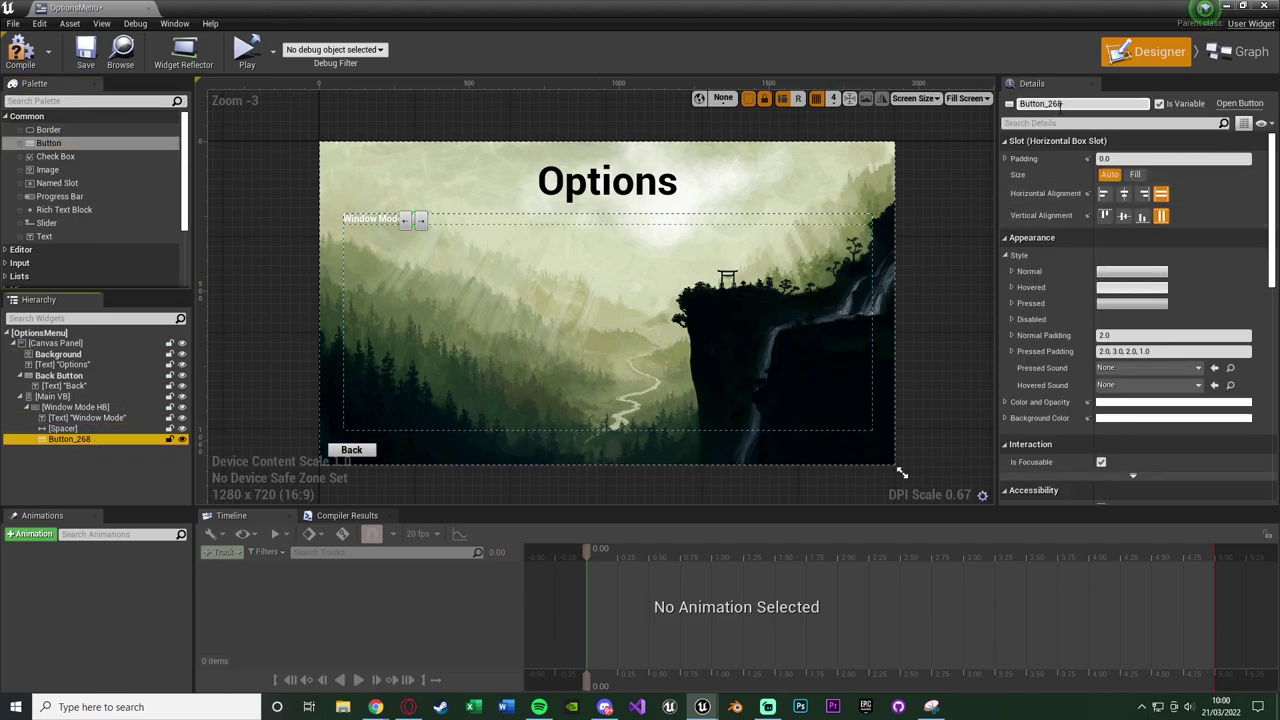
left_click(1060, 104)
type("Fullsc")
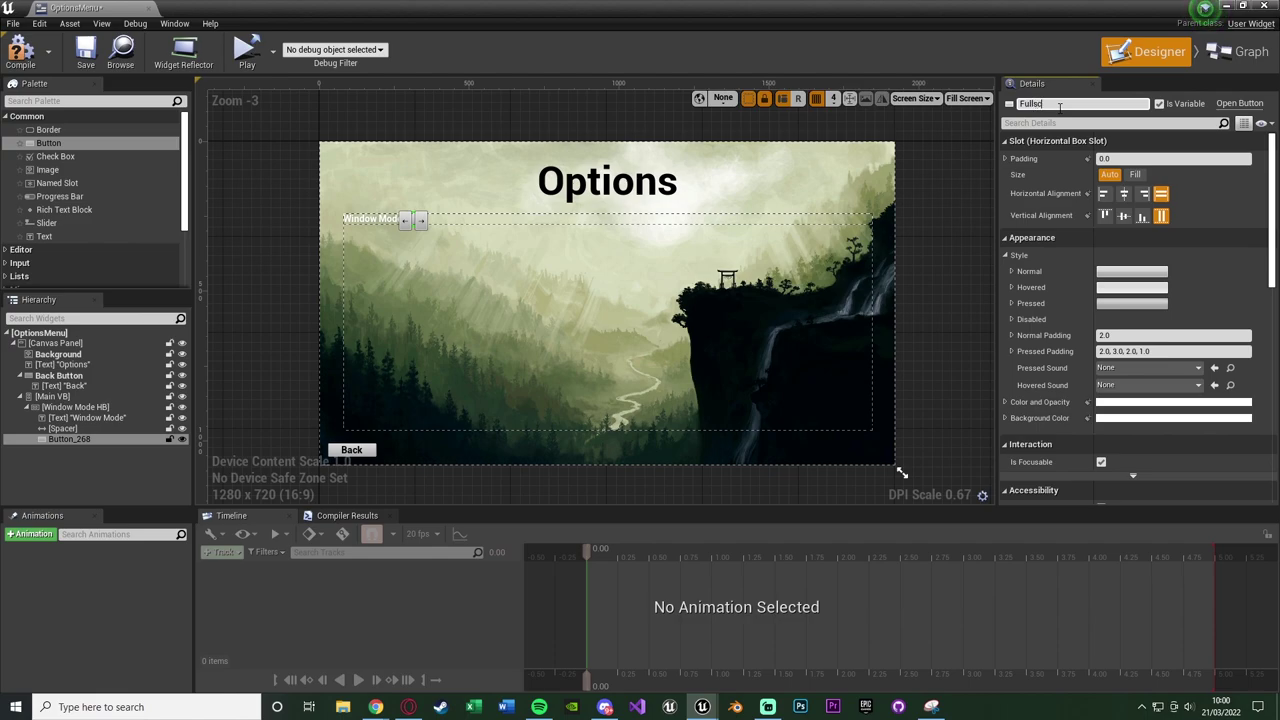
type("reen Button")
key("Return")
left_click(1137, 175)
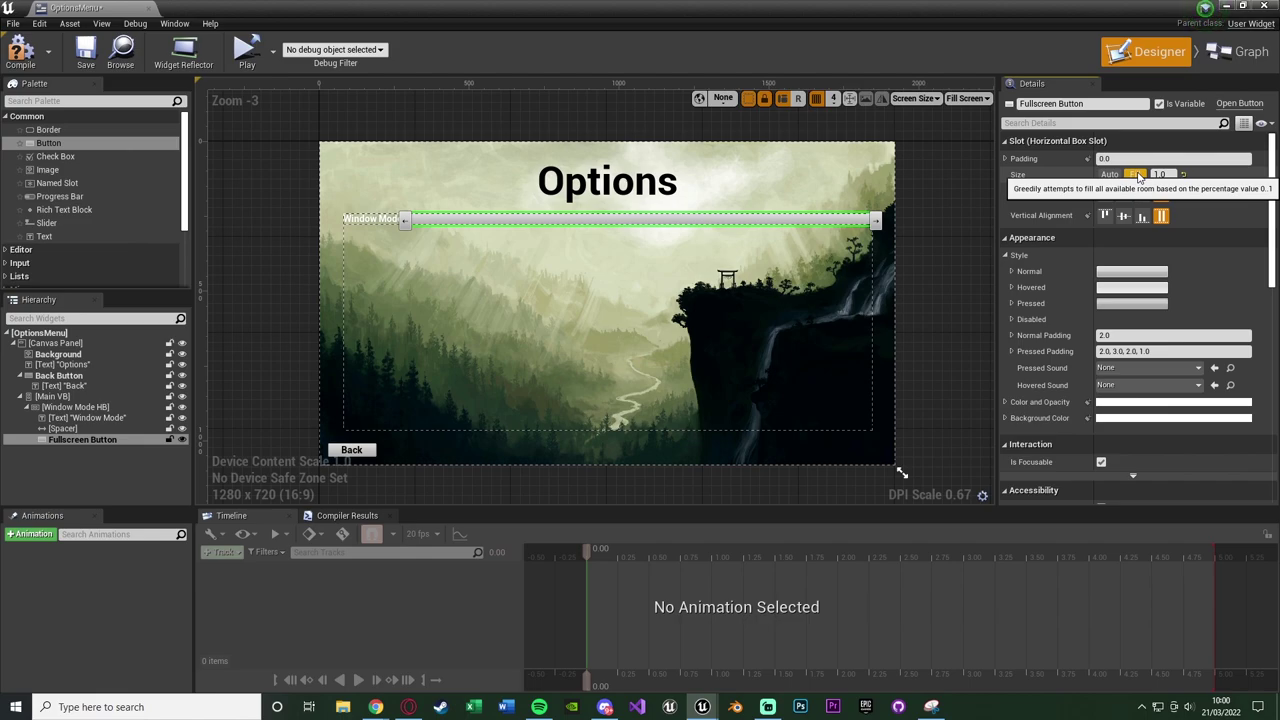
Add a text widget inside Fullscreen Button, set its text to "Fullscreen" and colour it black.
left_click_drag(76, 235, 108, 441)
left_click(100, 452)
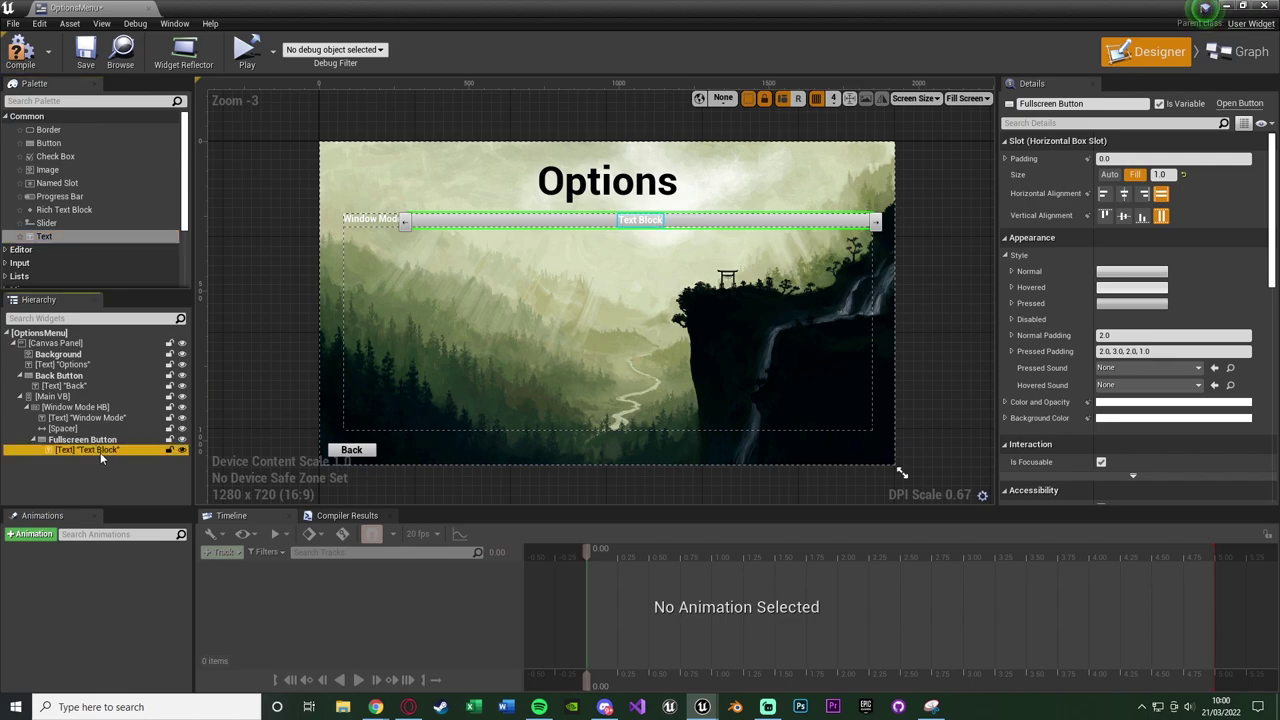
left_click(1135, 239)
type("Fu")
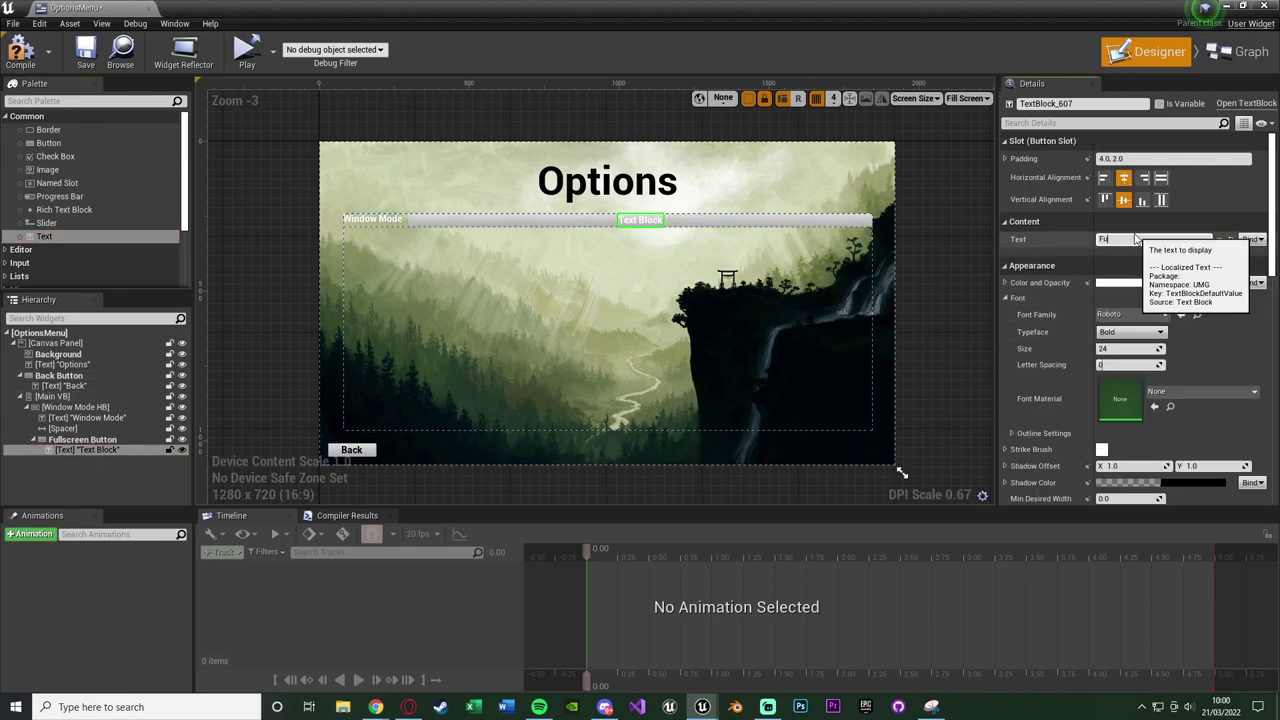
type("llscreen")
key("Return")
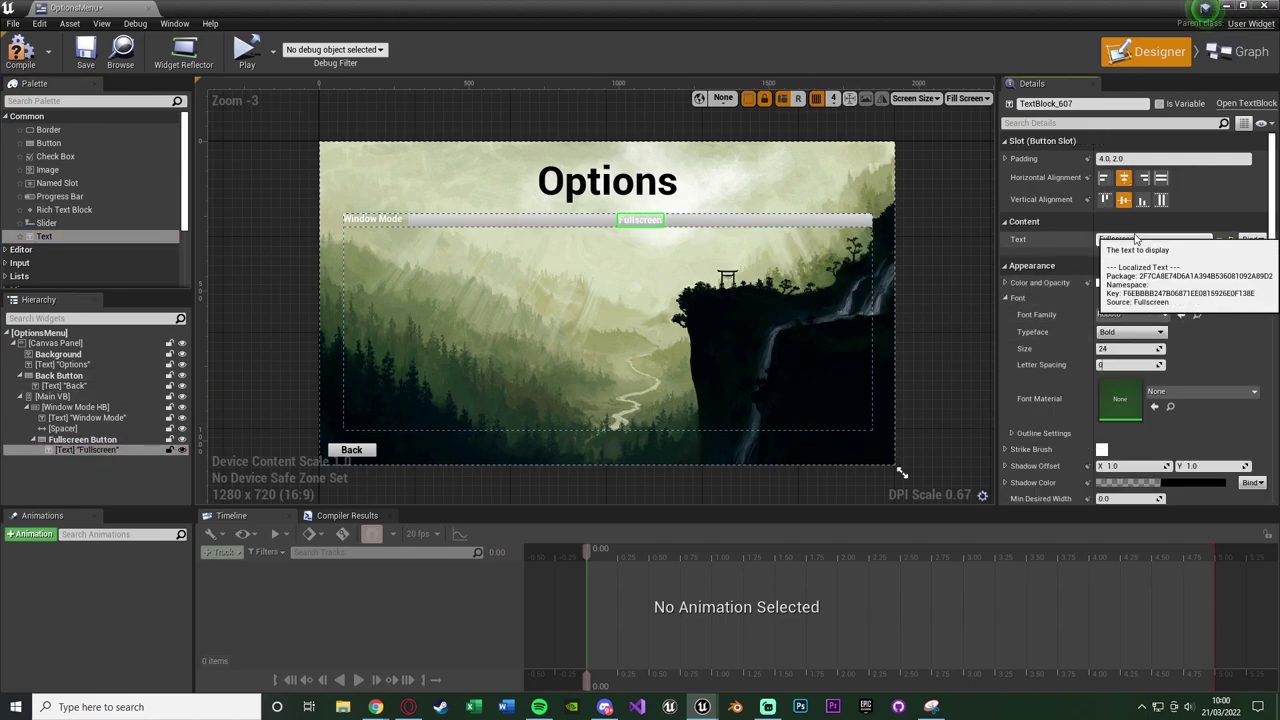
left_click(1135, 284)
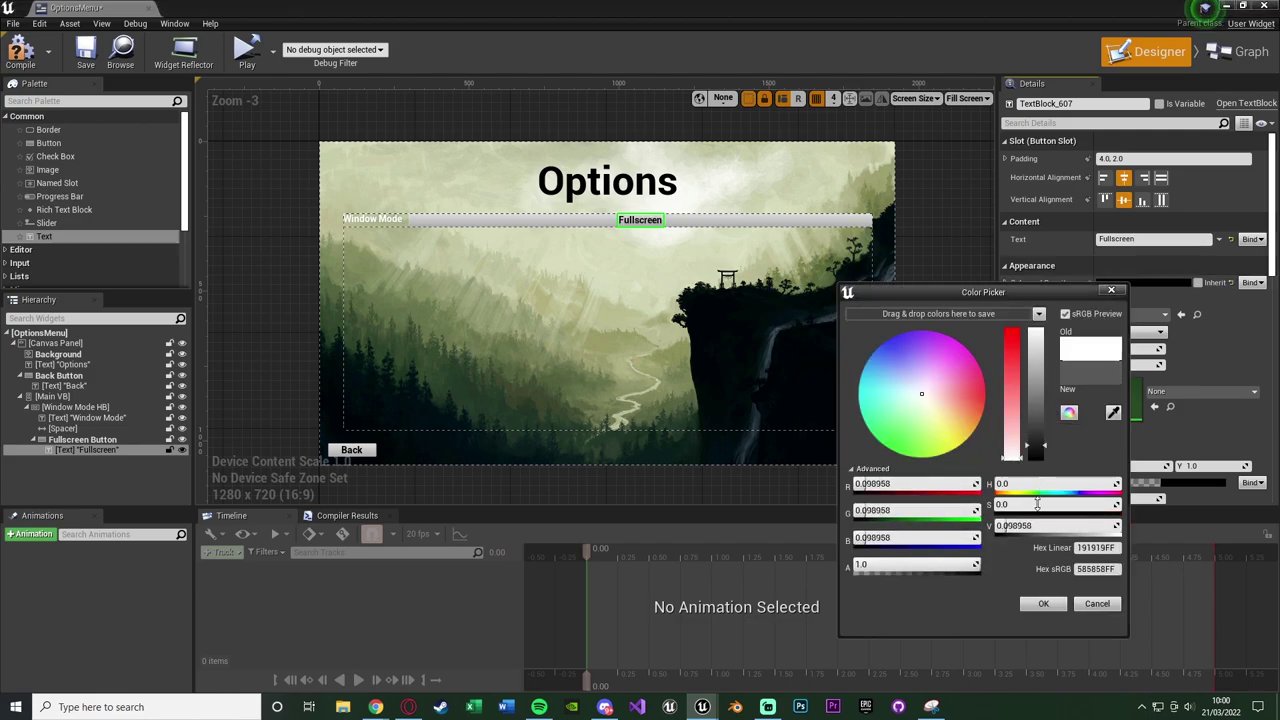
left_click(1045, 604)
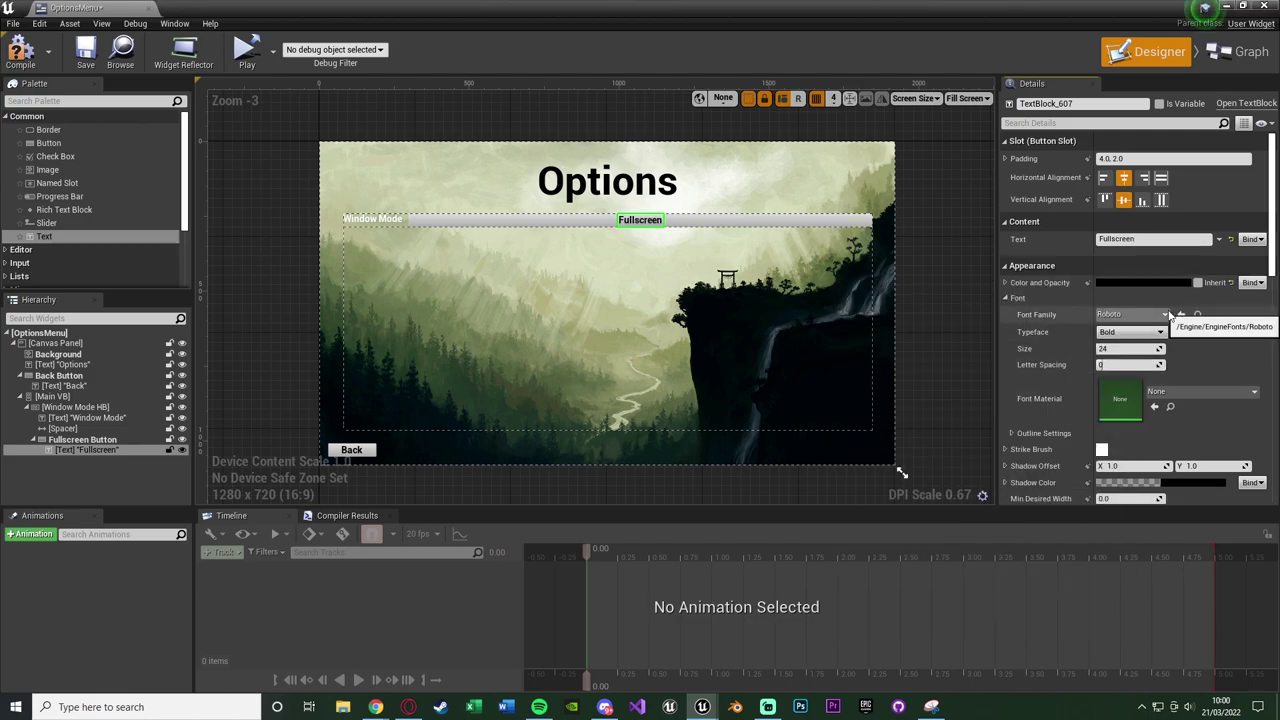
Center-align the "Window Mode" text horizontally and vertically in its row.
left_click(384, 222)
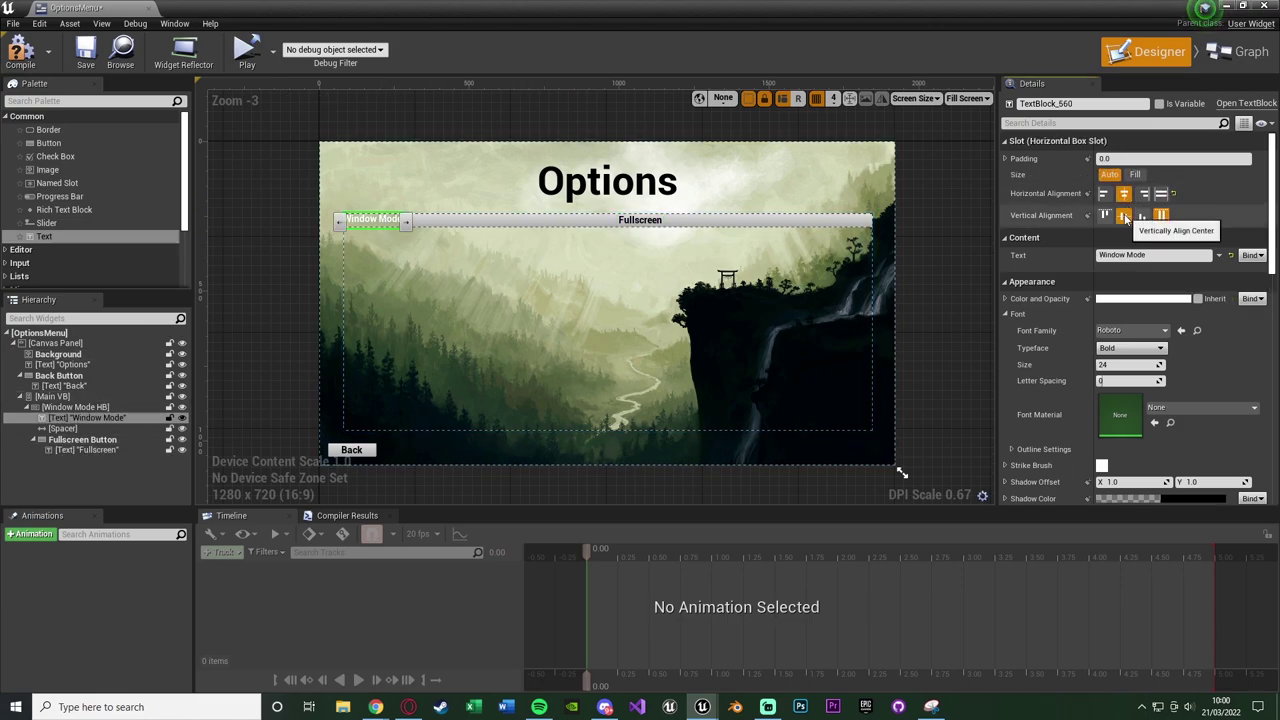
left_click(316, 270)
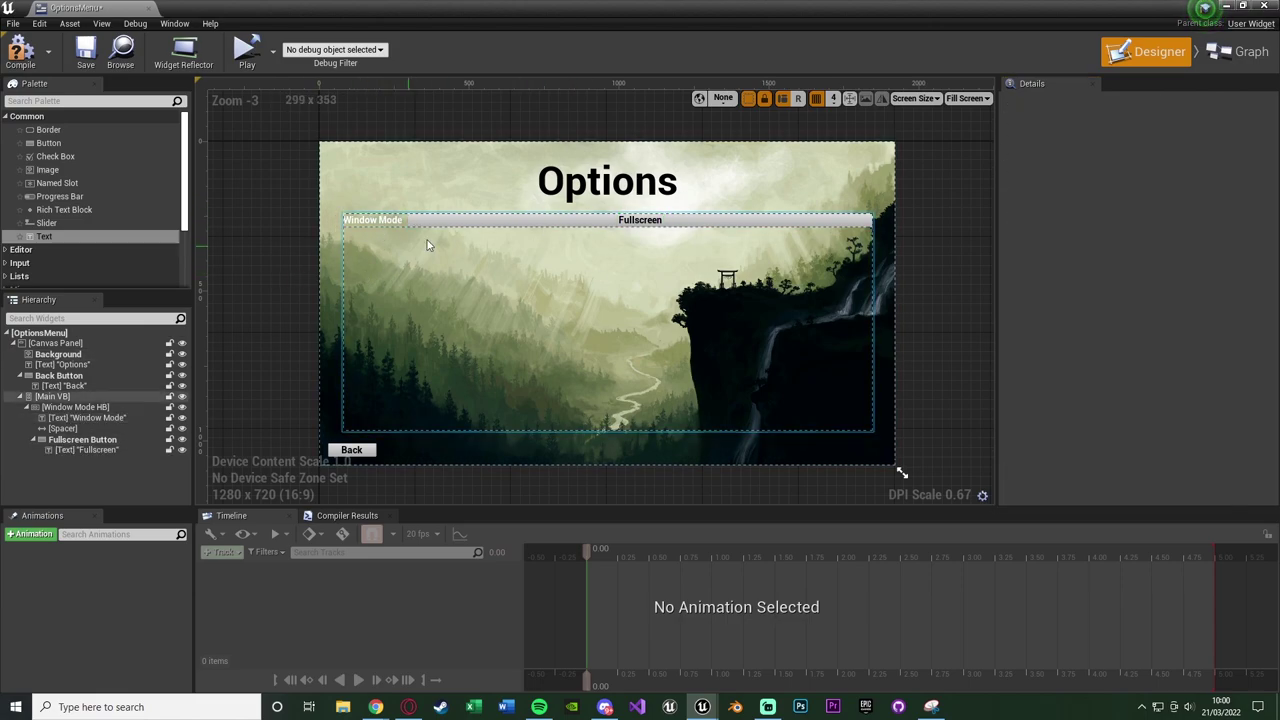
Add a Spacer after Fullscreen Button in Window Mode HB and set its X size to 10.
left_click(65, 101)
type("spac")
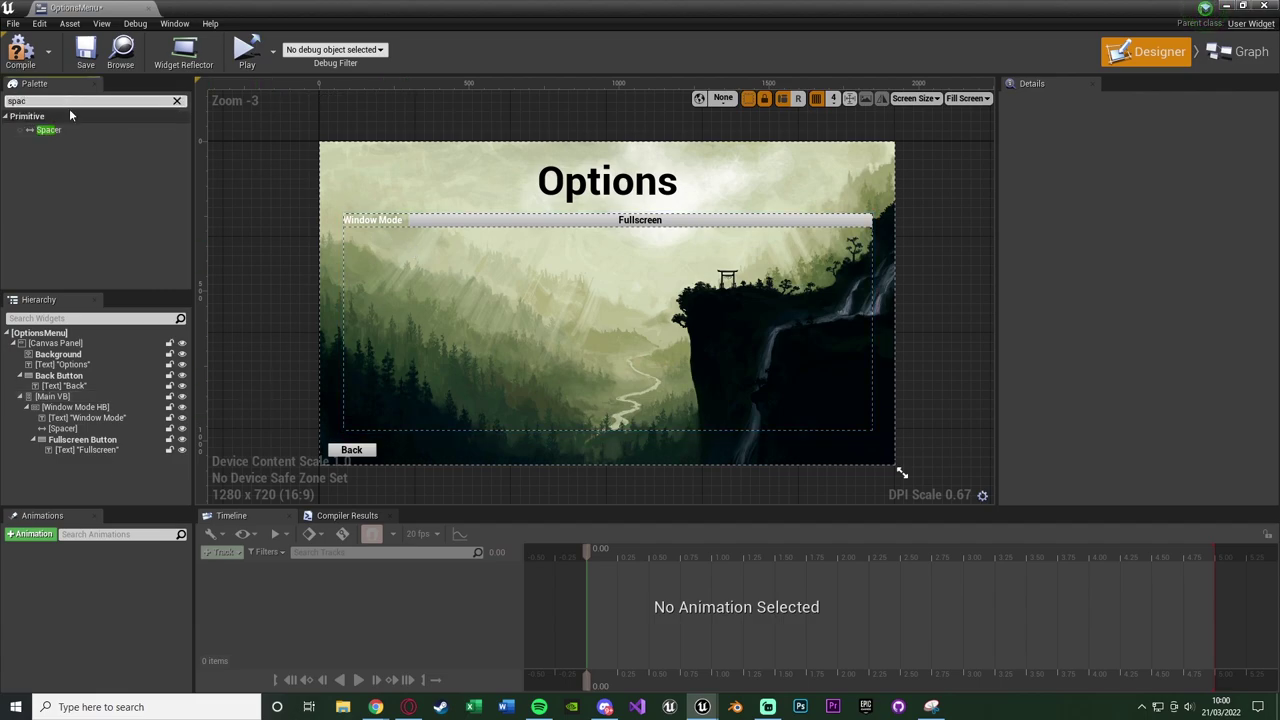
left_click_drag(48, 130, 56, 416)
left_click(178, 103)
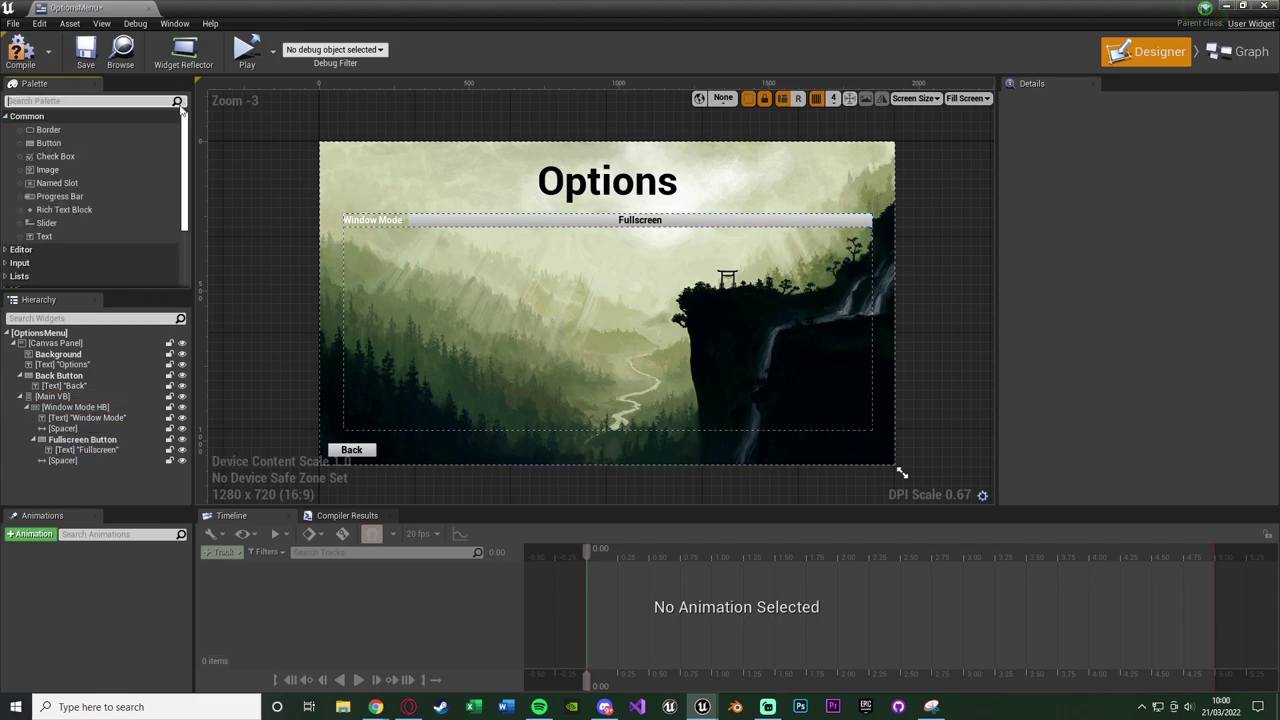
left_click(60, 459)
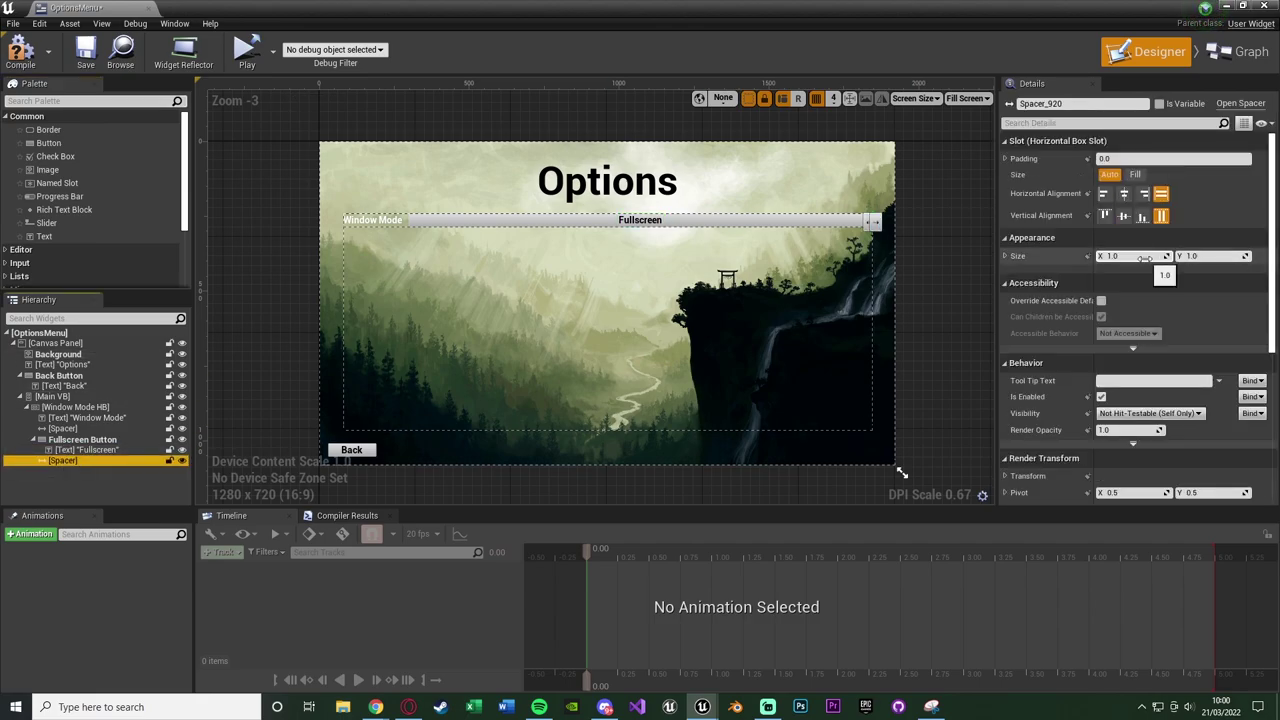
left_click(1145, 256)
type("10")
key("Return")
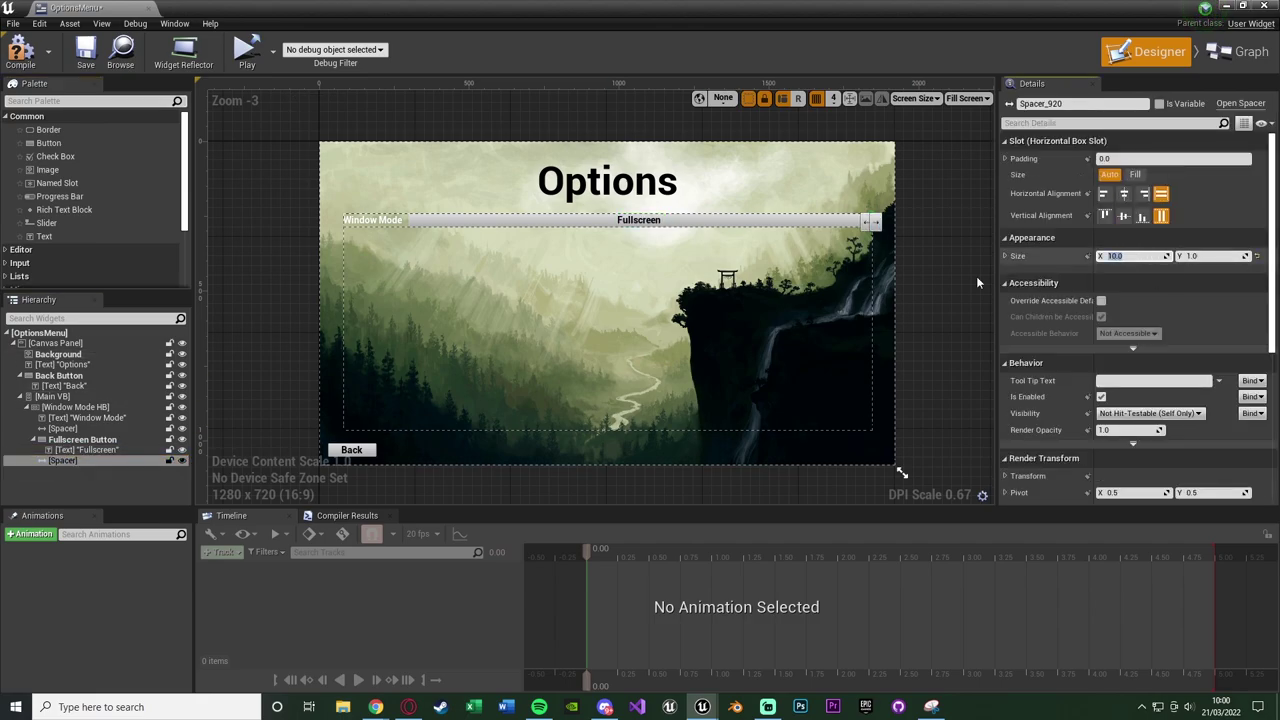
Paste a copy of Fullscreen Button at the end of Window Mode HB and rename it "Windowed Button".
left_click(95, 440)
left_click(118, 408)
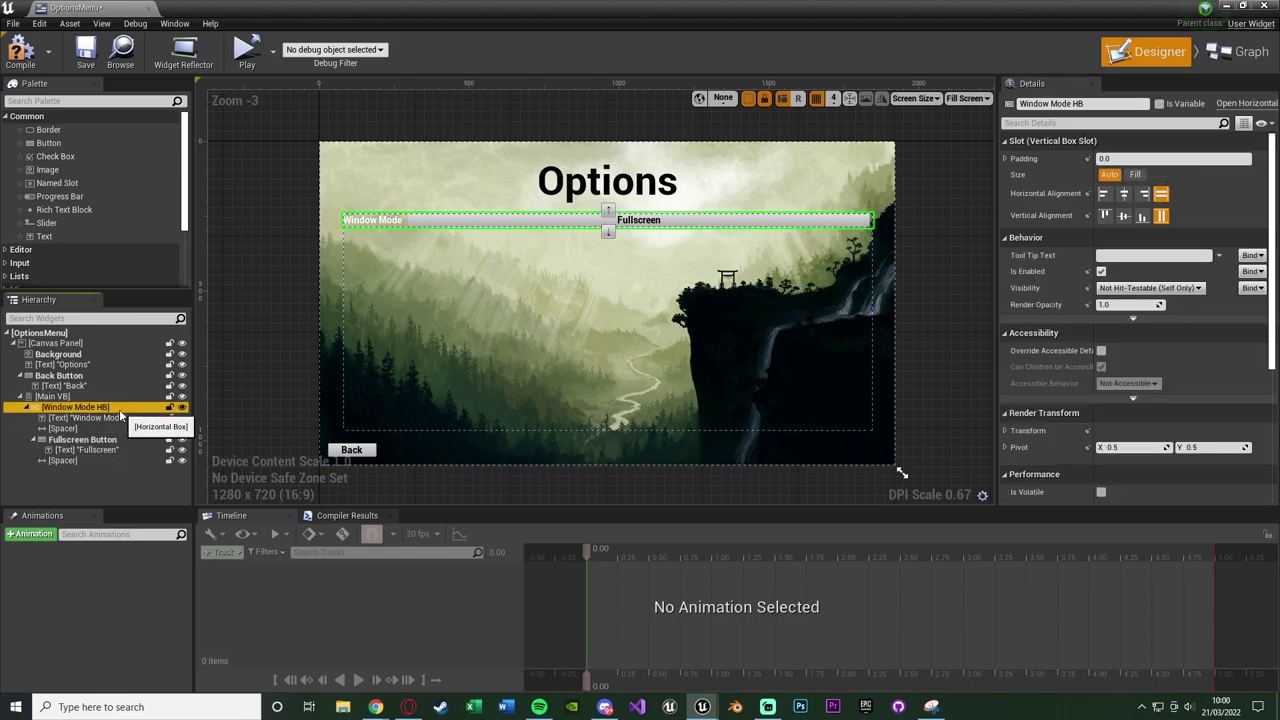
key("ctrl+v")
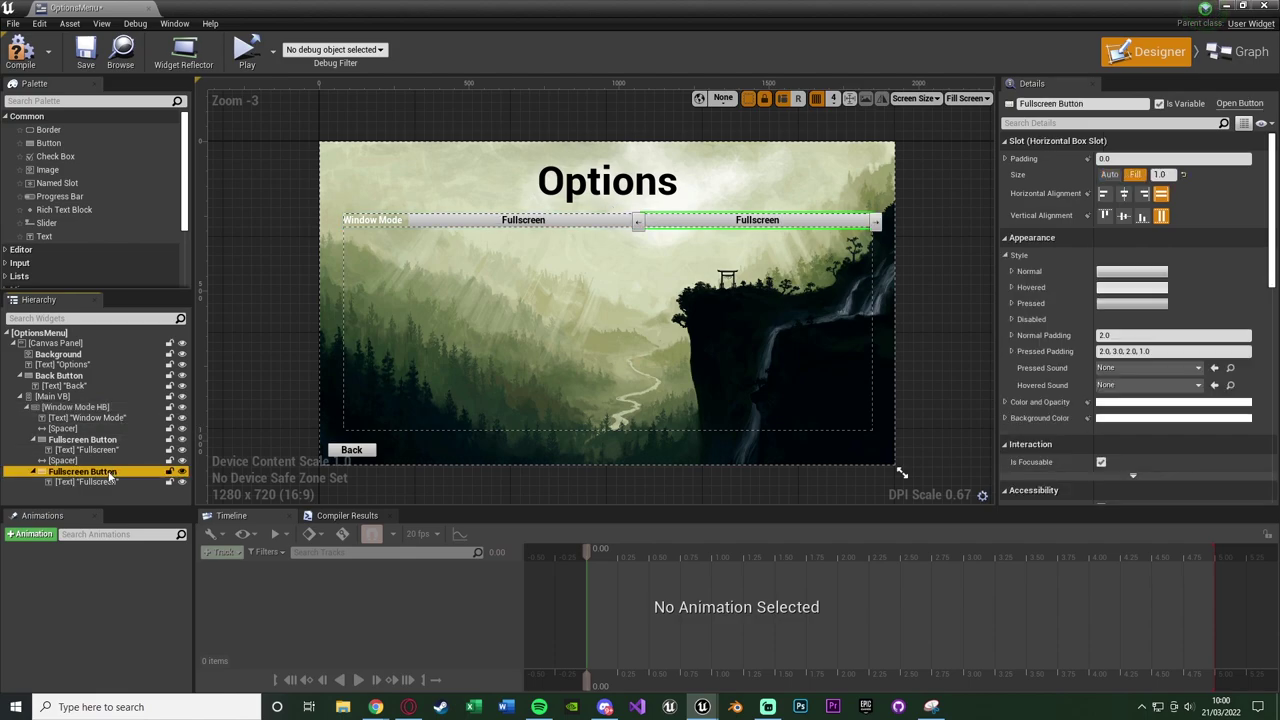
left_click(1058, 105)
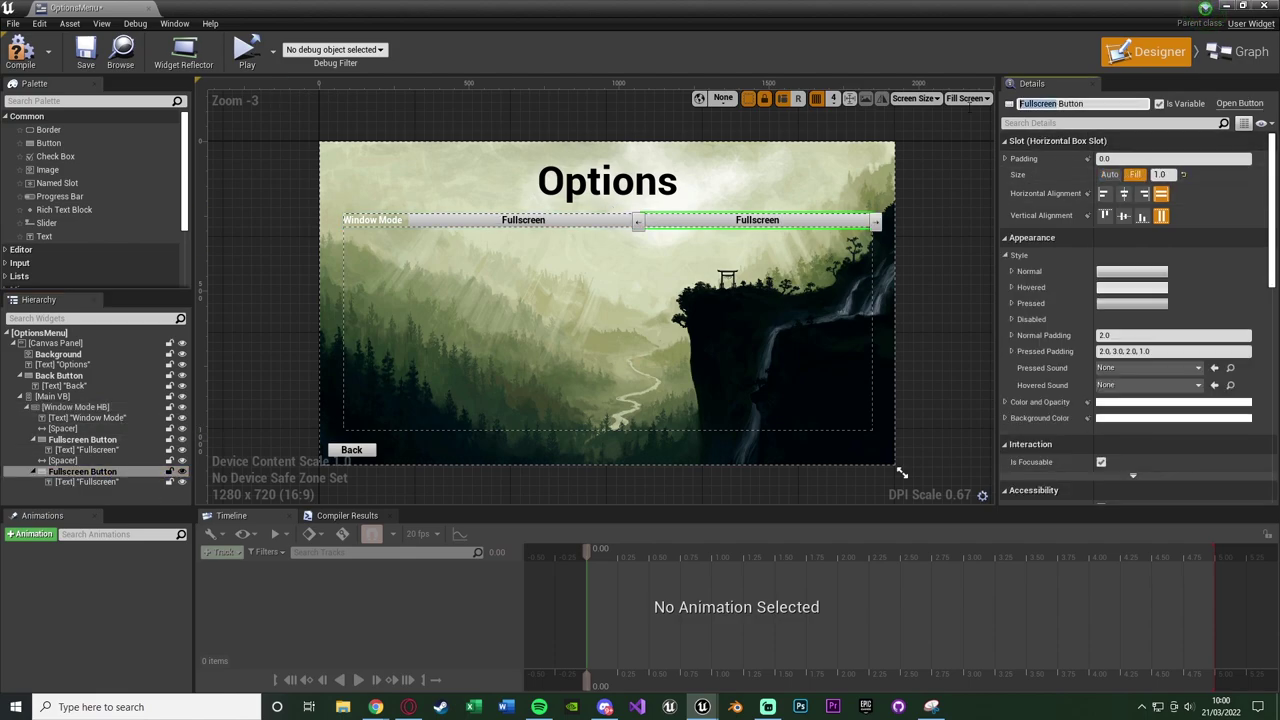
type("Windowed")
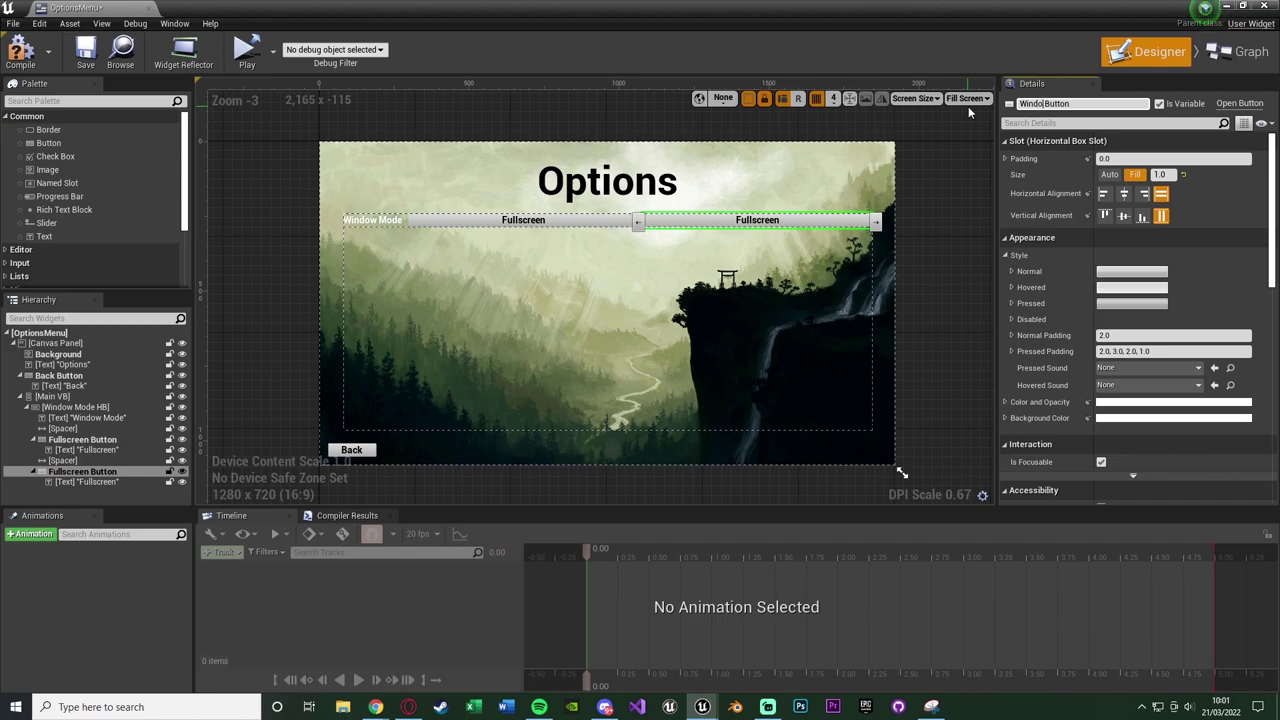
key("Return")
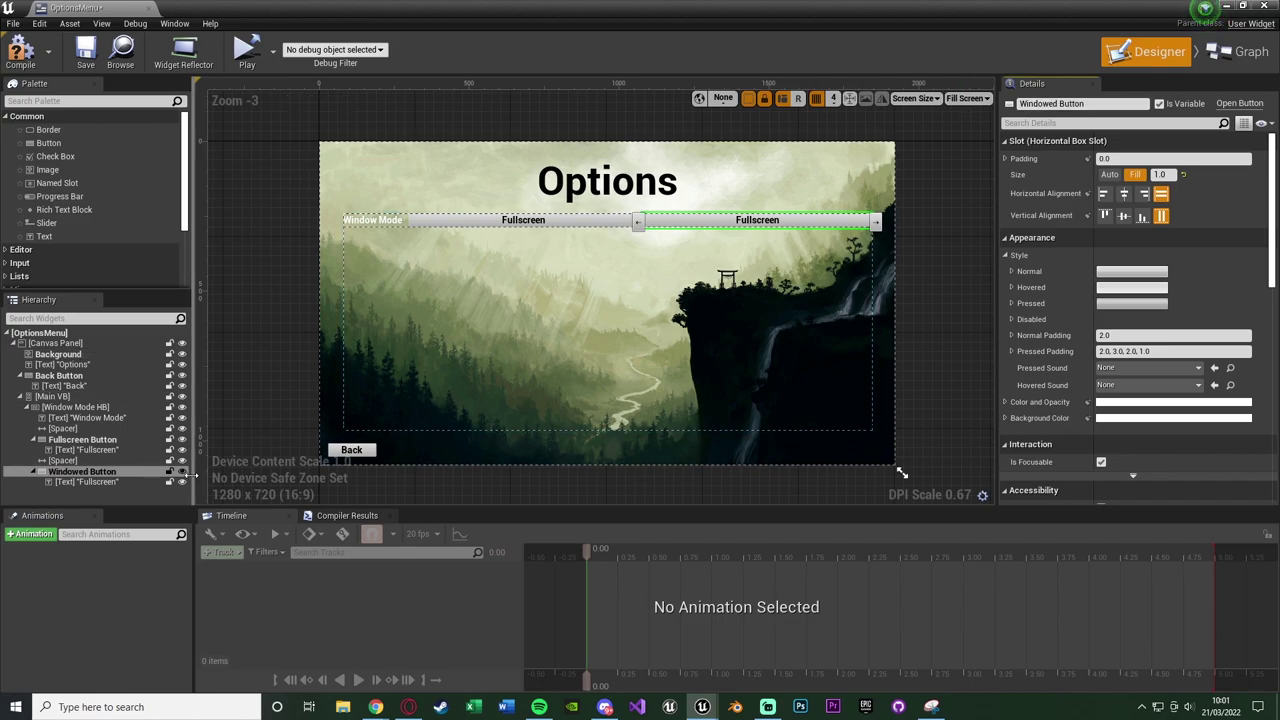
Change the text inside Windowed Button to "Windowed".
left_click(155, 480)
left_click(1150, 239)
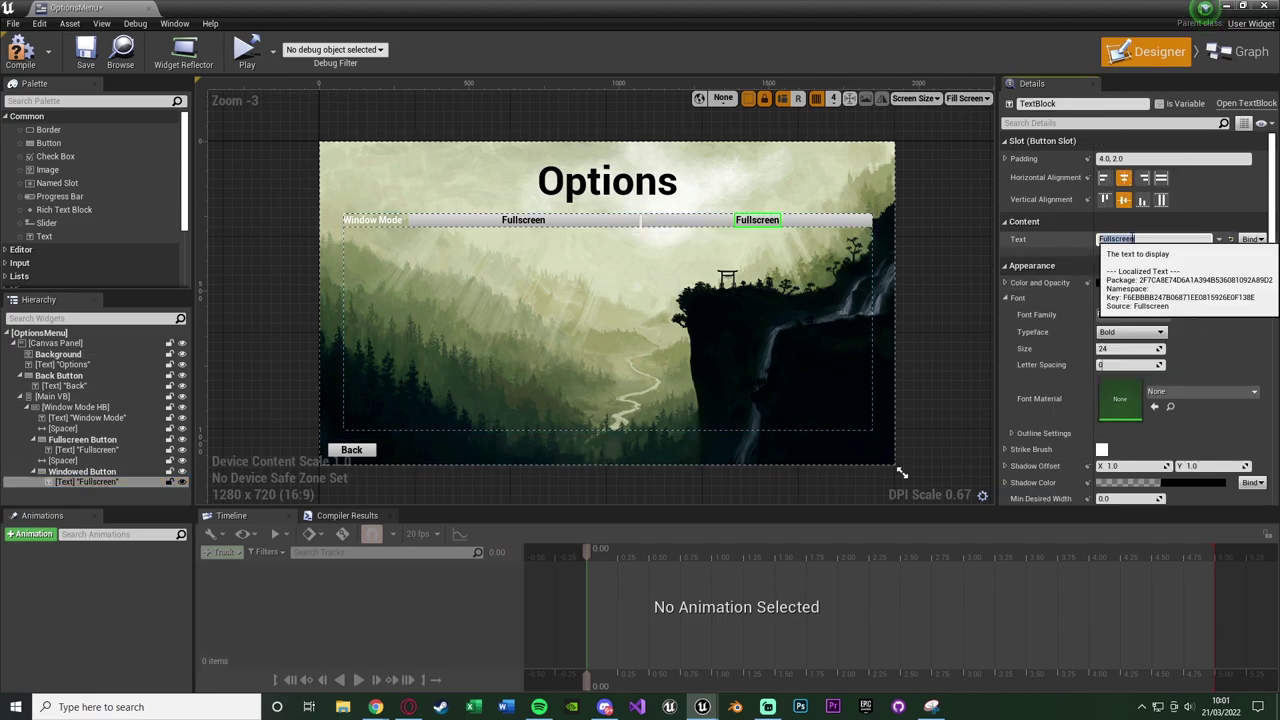
type("Windowed")
key("Return")
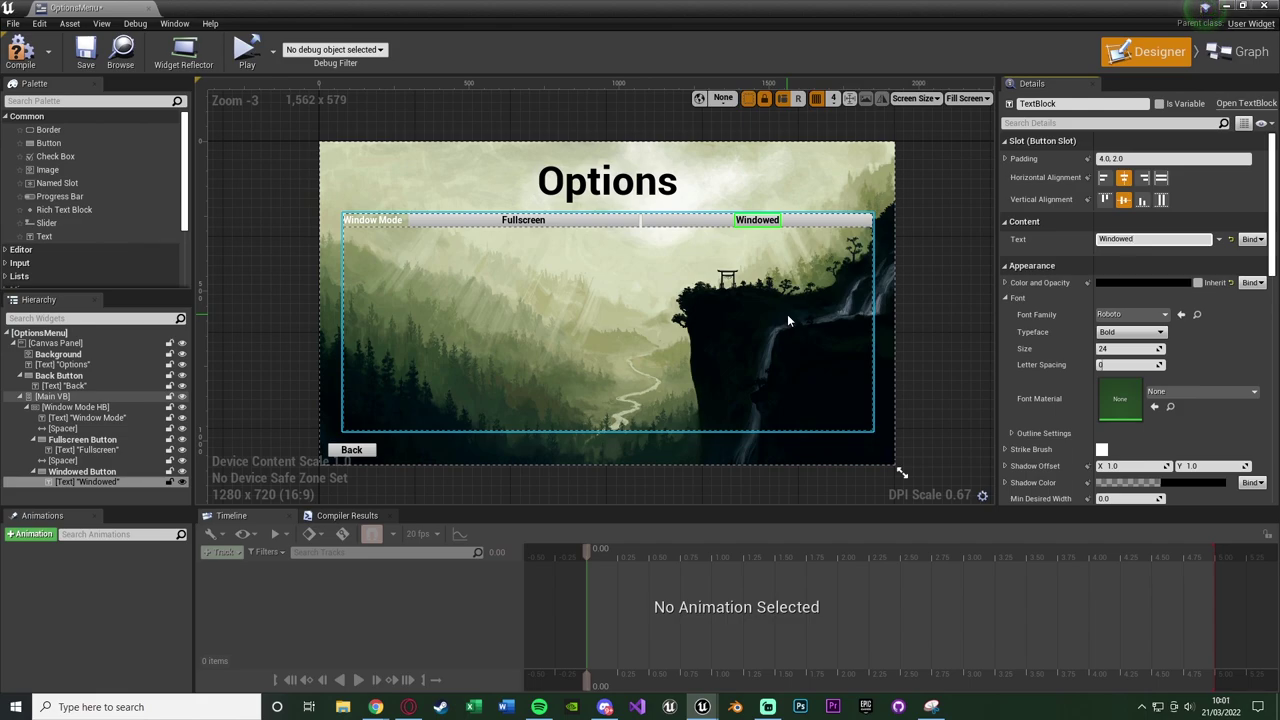
left_click(940, 268)
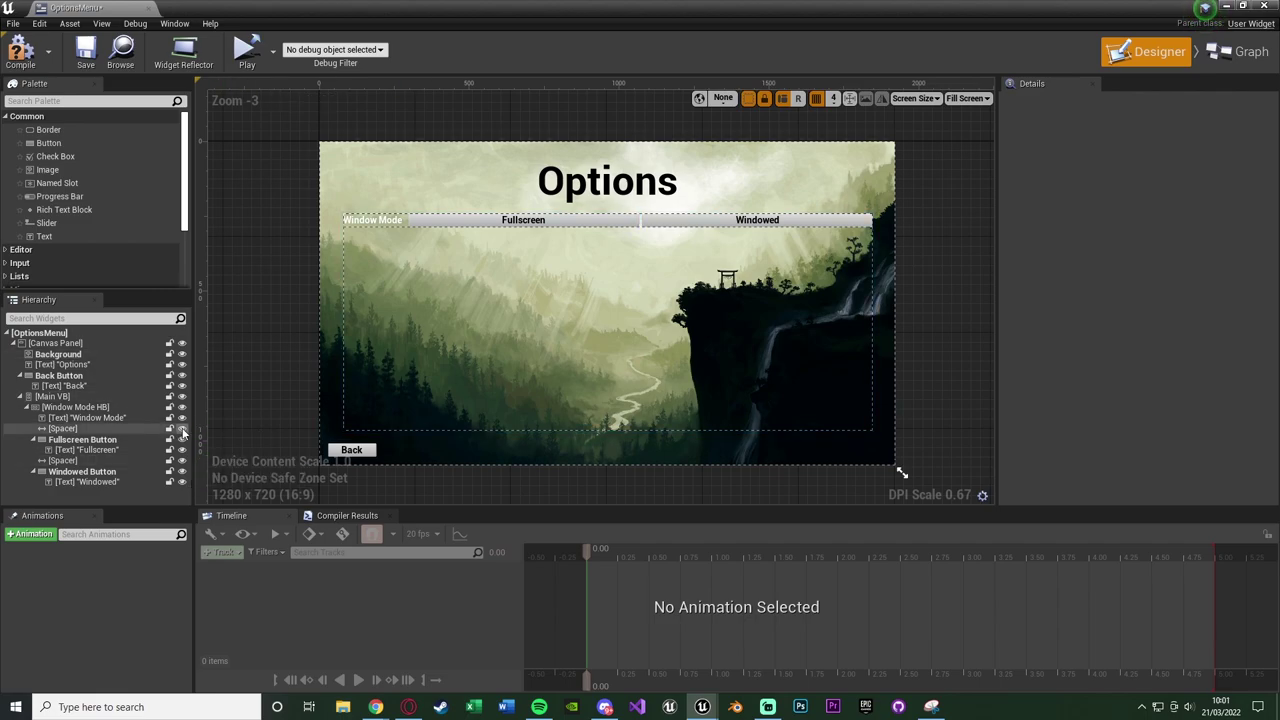
Set the X size of the spacer between the Window Mode text and Fullscreen Button to 30.
left_click(133, 432)
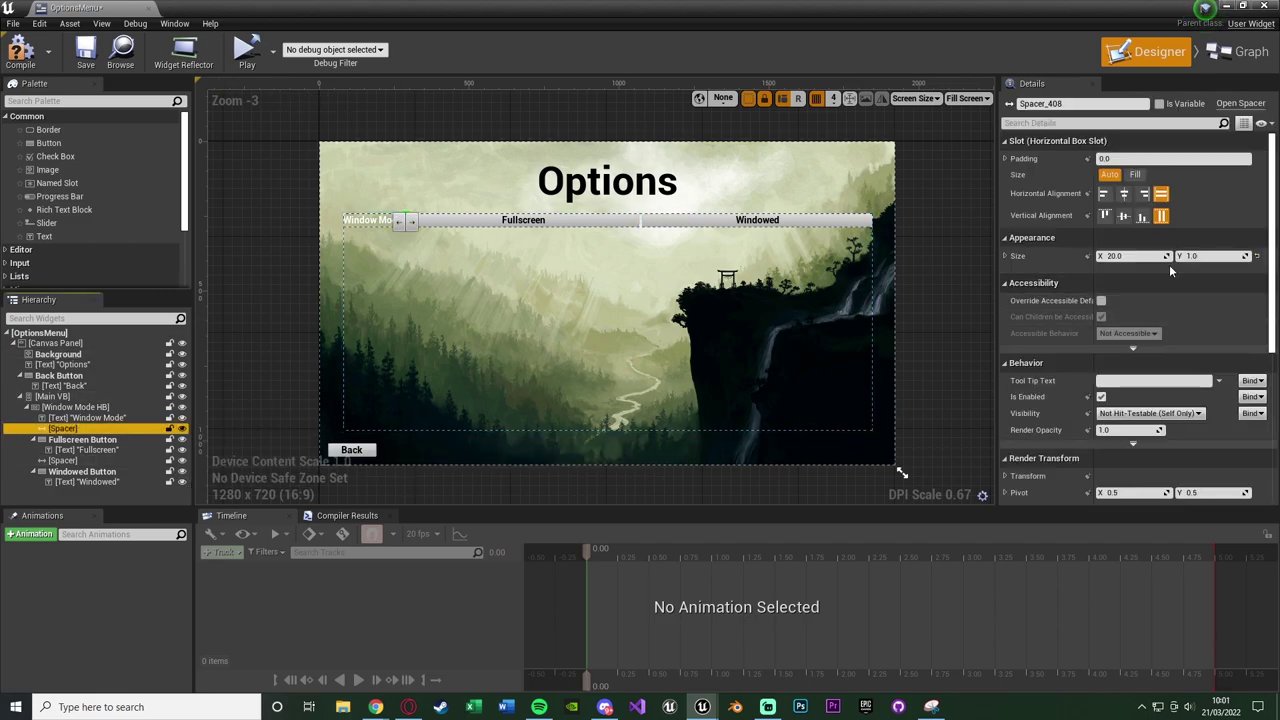
left_click(1135, 256)
type("30")
key("Return")
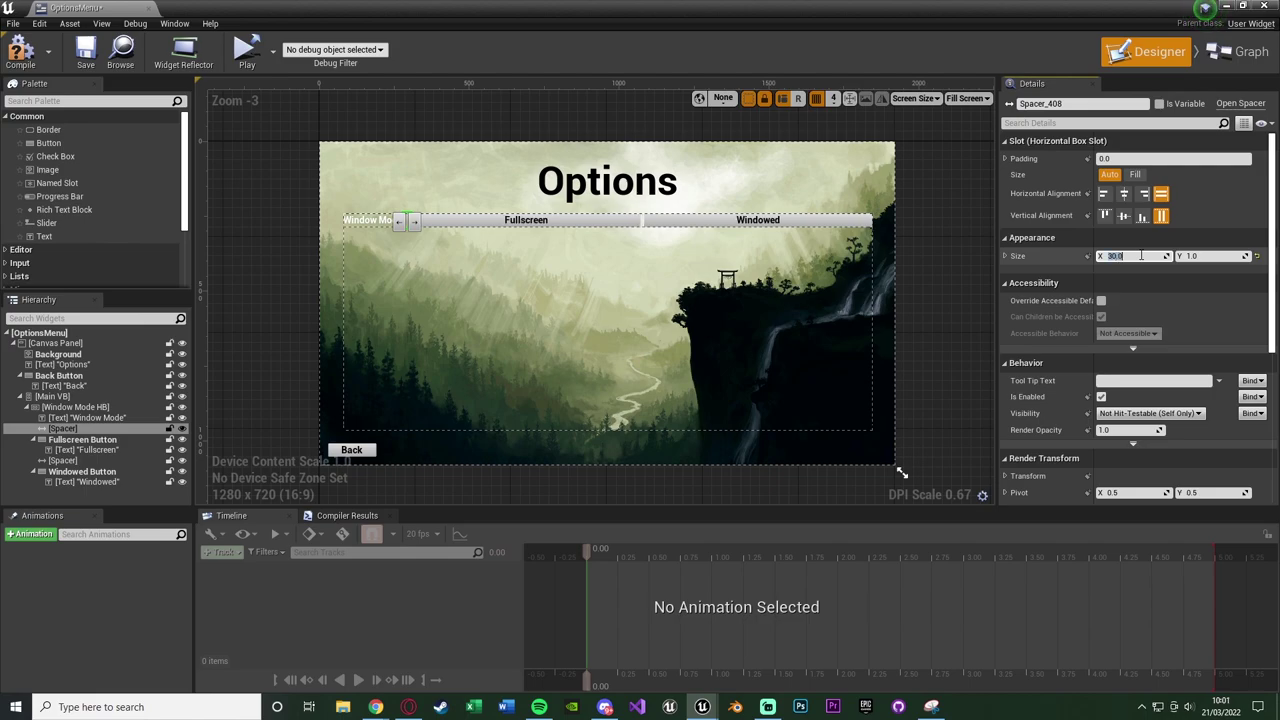
Set the X size of the spacer between the Fullscreen and Windowed buttons to 20.
left_click(62, 460)
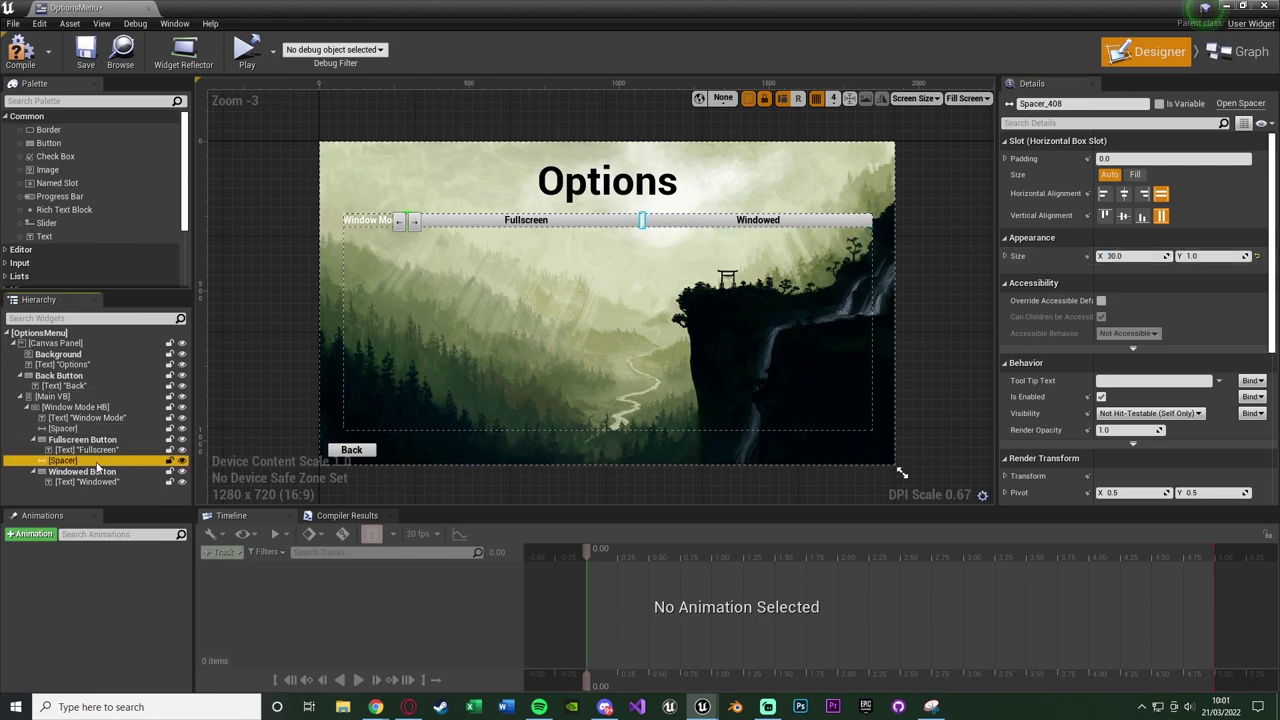
left_click(1136, 256)
type("20")
key("Return")
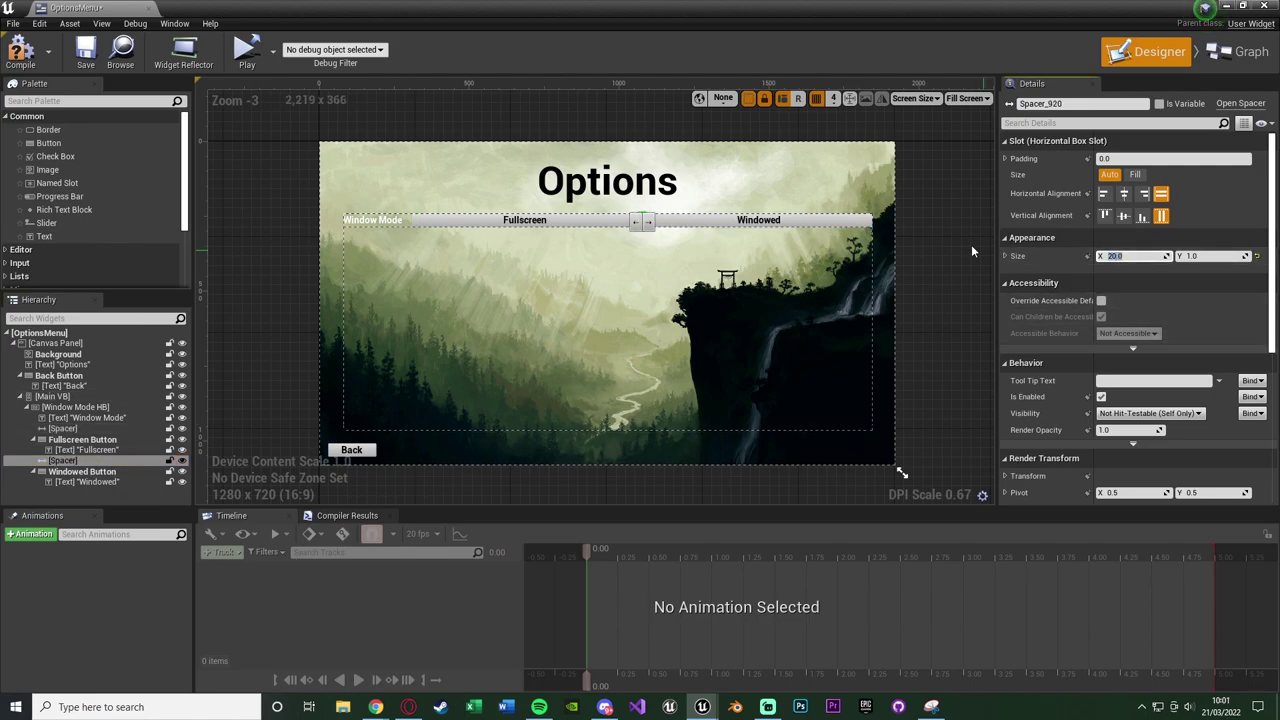
left_click(914, 252)
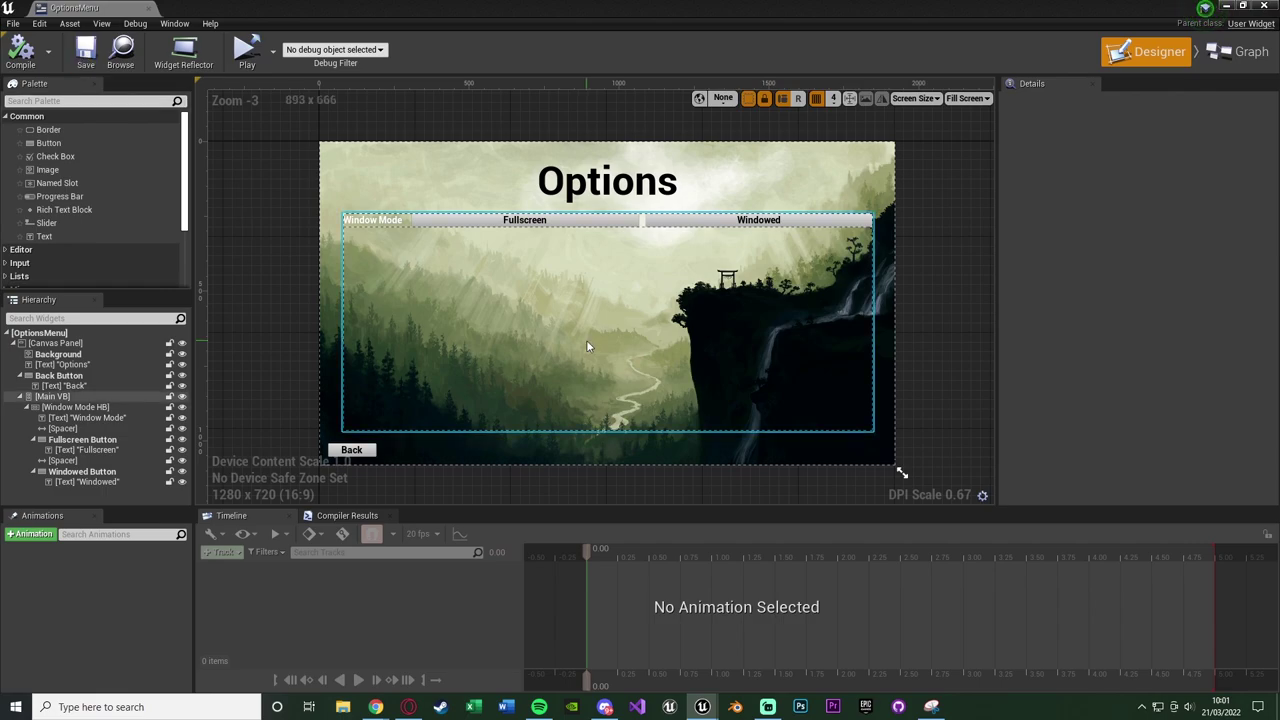
Collapse Window Mode HB in the hierarchy and paste a copy of it into Main VB.
double_click(78, 407)
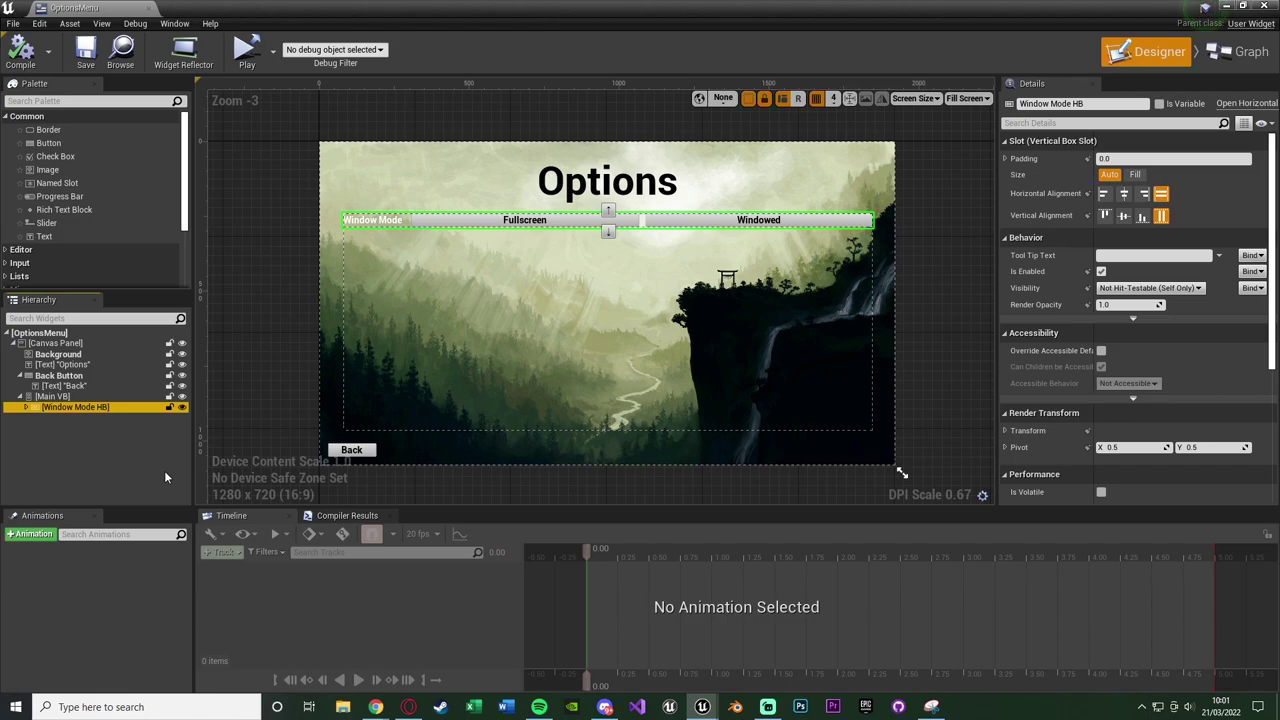
left_click(61, 397)
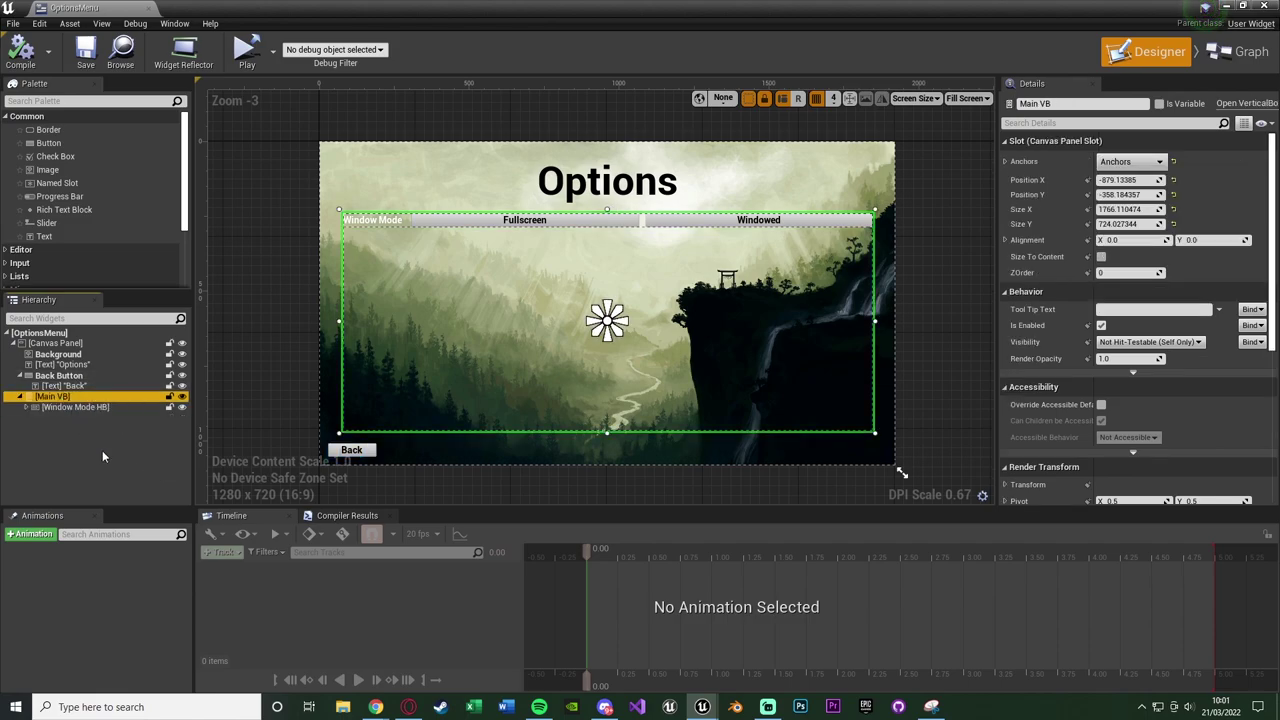
key("ctrl+v")
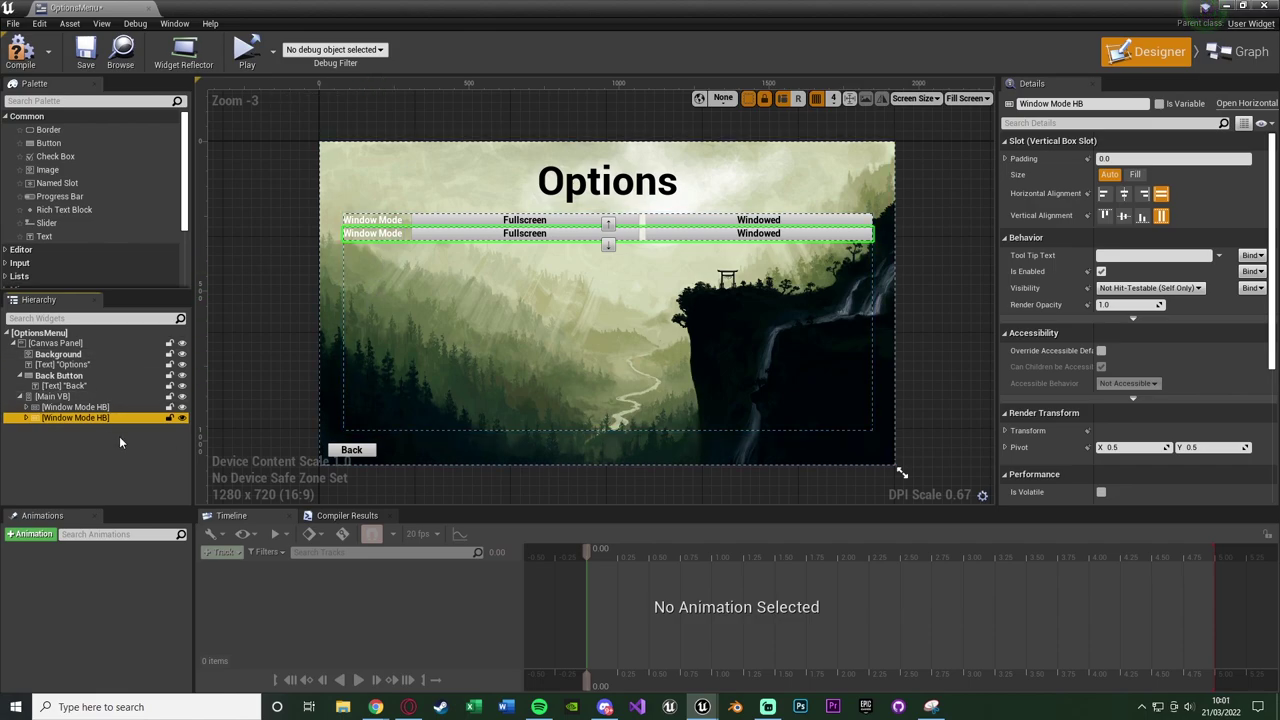
Add a Spacer in Main VB between the original Window Mode HB and its copy.
left_click(101, 101)
type("spac")
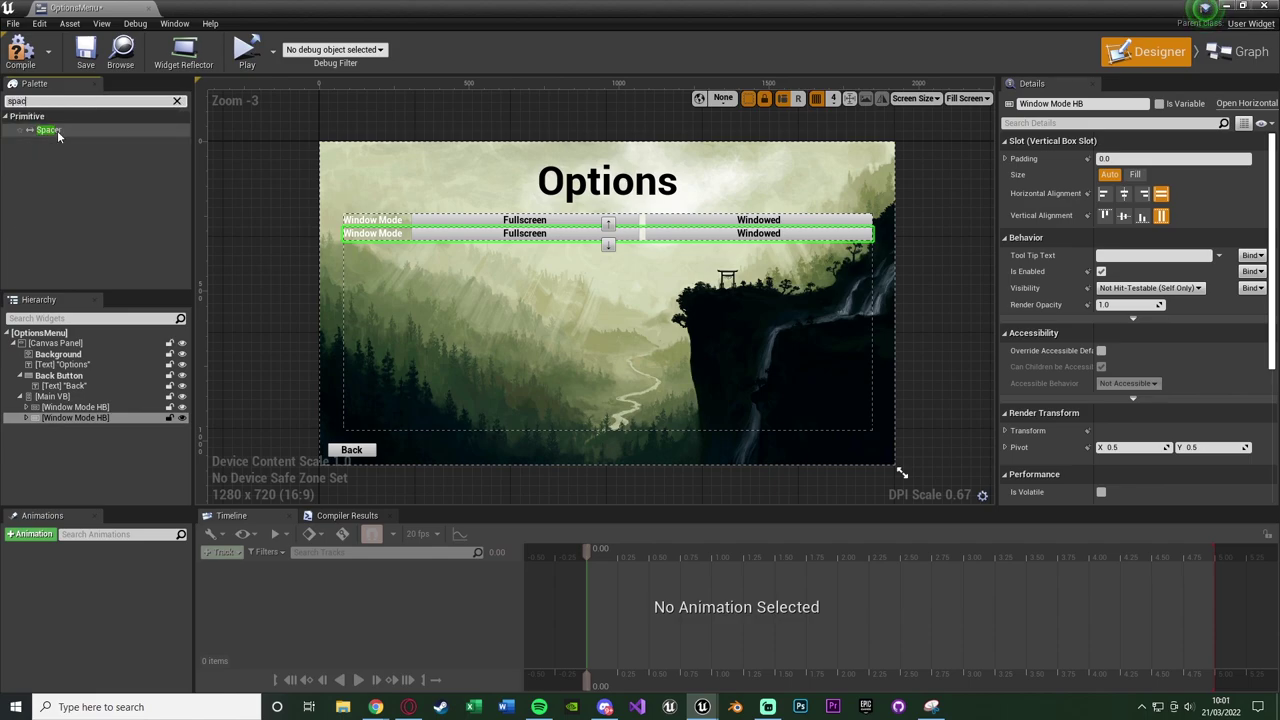
left_click_drag(57, 130, 66, 411)
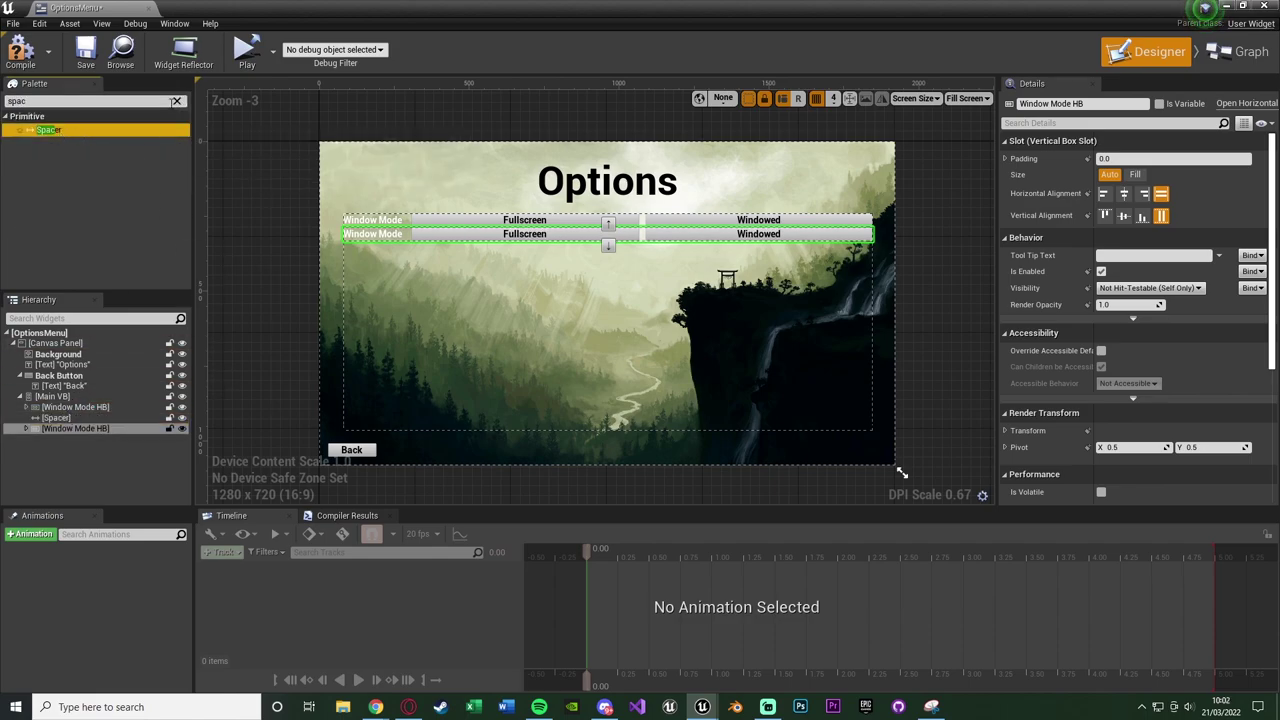
Set the Y size of the spacer between the two Window Mode HB rows to 10.
left_click(100, 416)
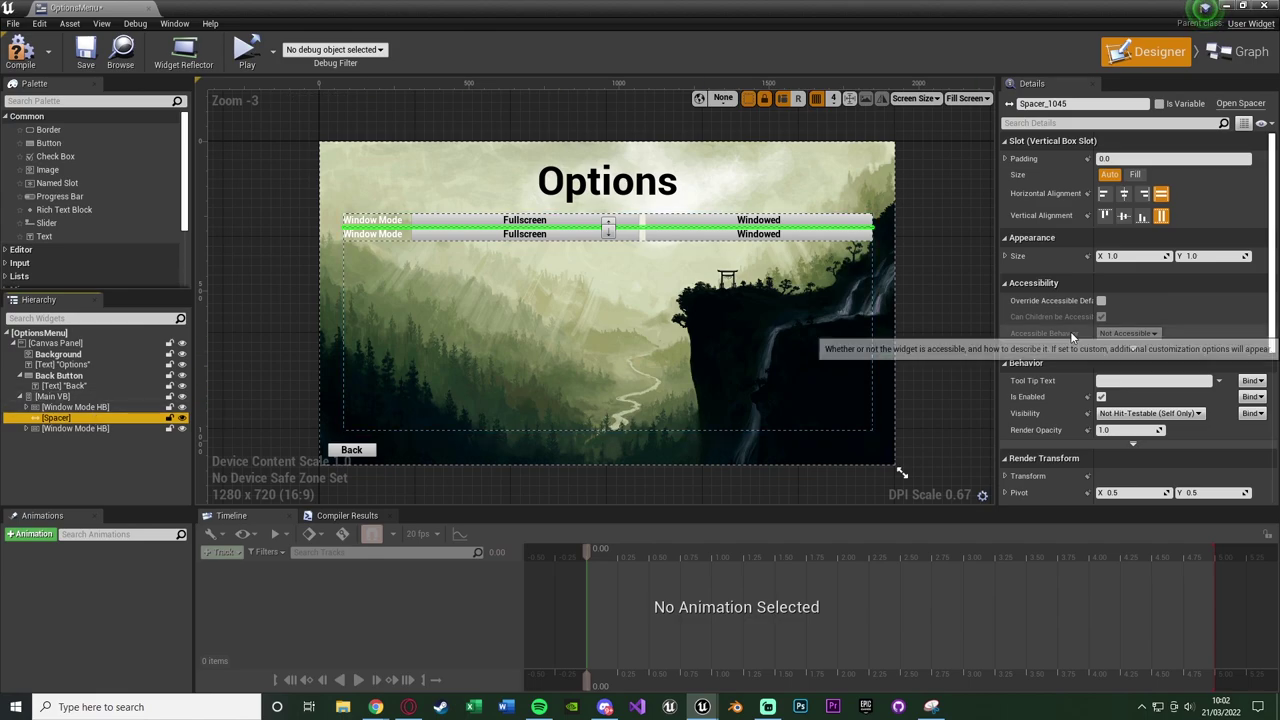
left_click(1207, 254)
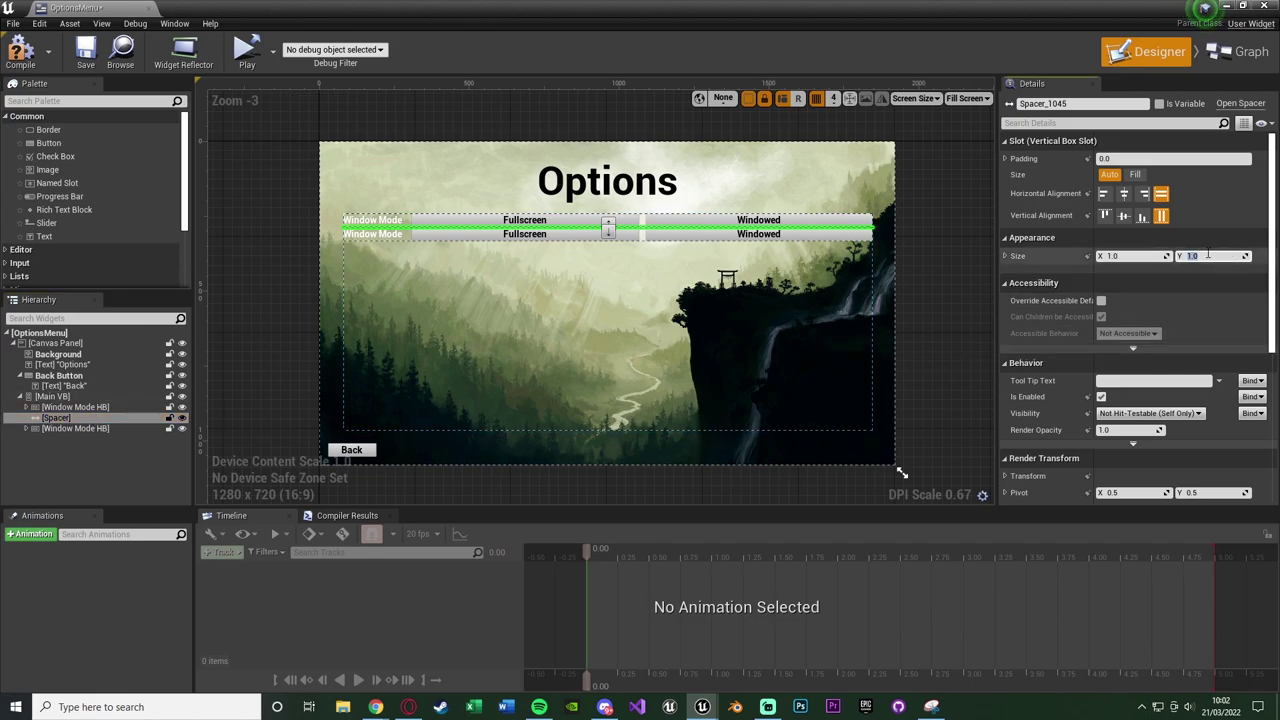
type("10")
key("Return")
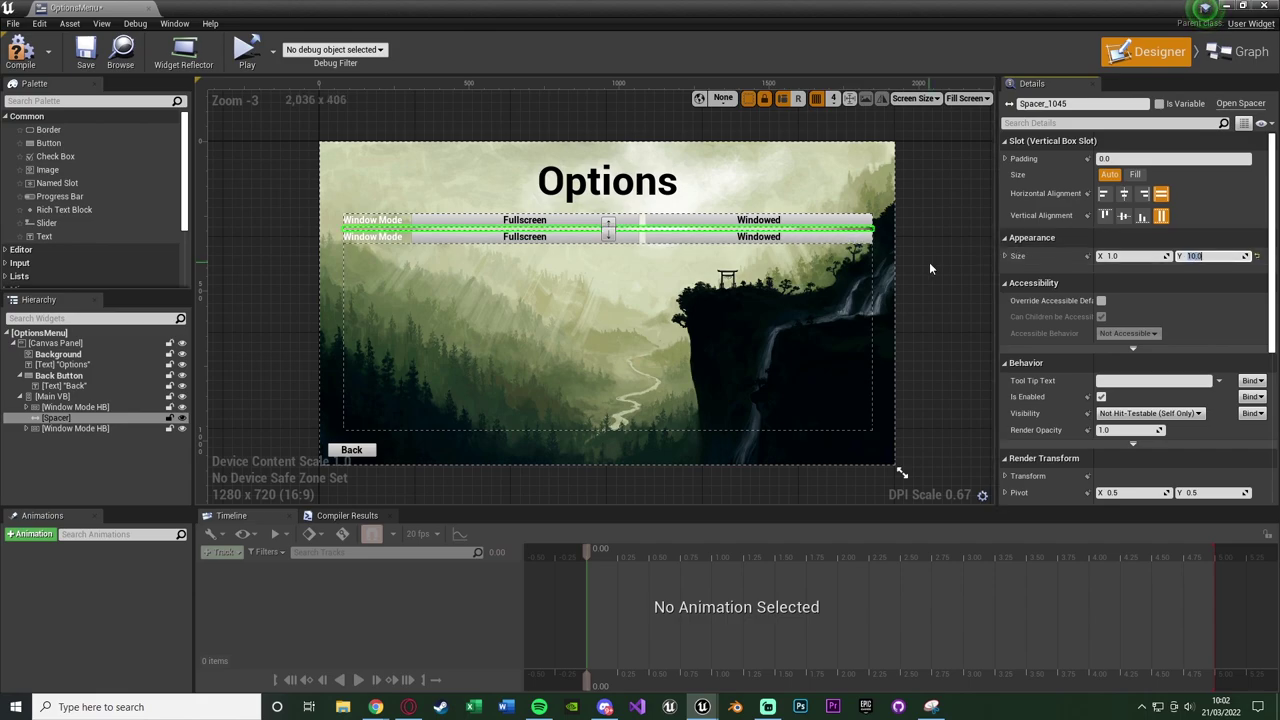
left_click(929, 262)
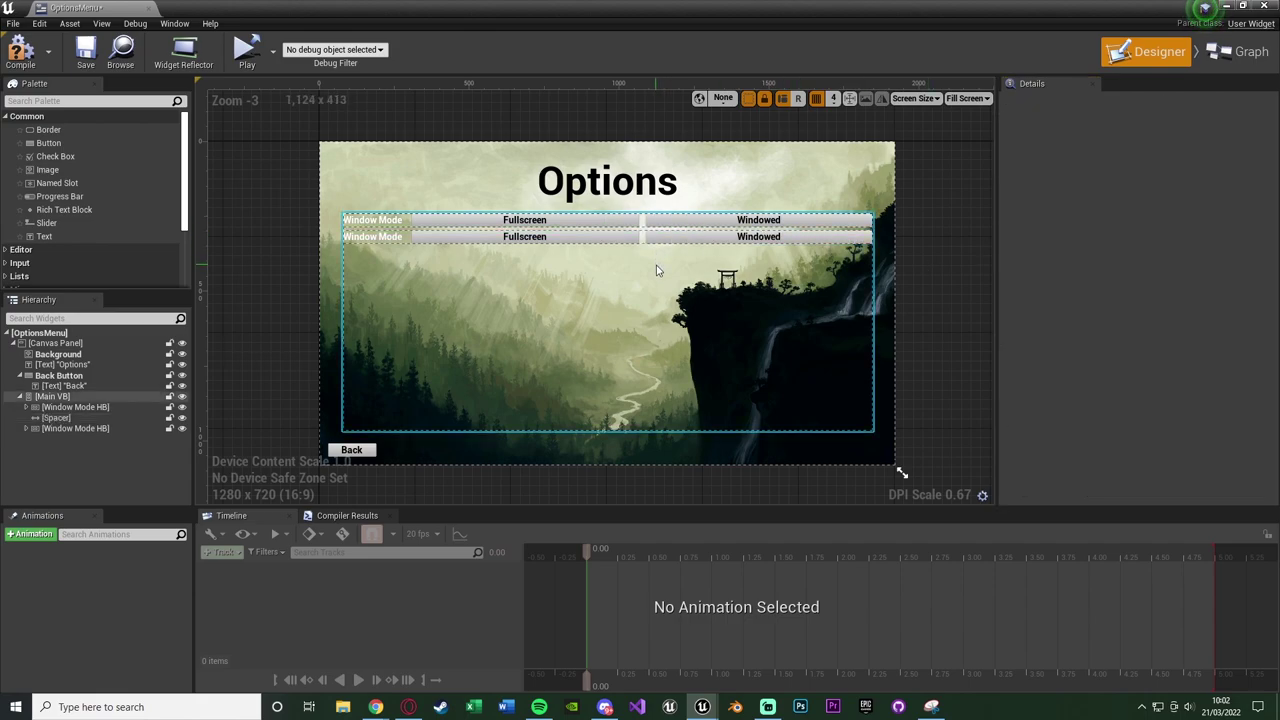
Set the Y size of the spacer between the two Window Mode HB rows to 15.
left_click(376, 228)
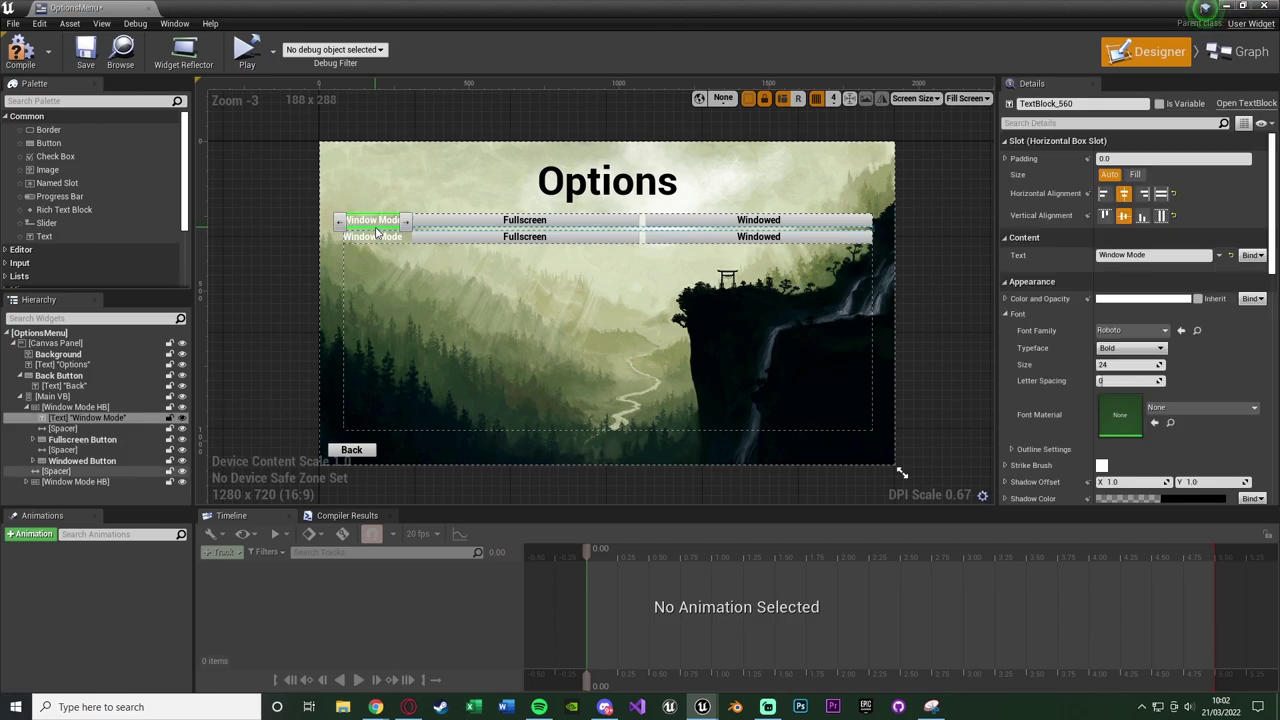
left_click(378, 231)
left_click(1215, 256)
type("15")
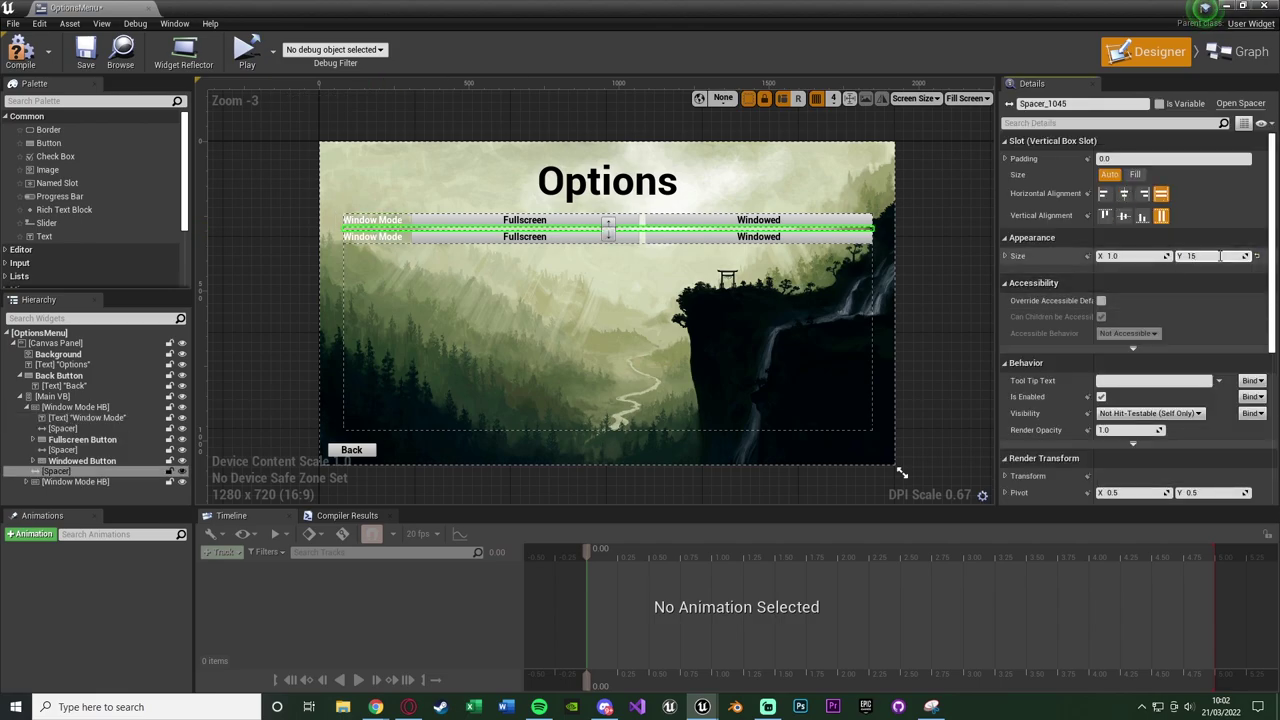
key("Return")
Collapse the original Window Mode HB in the hierarchy and rename its copy Resolution HB.
left_click(26, 407)
left_click(36, 429)
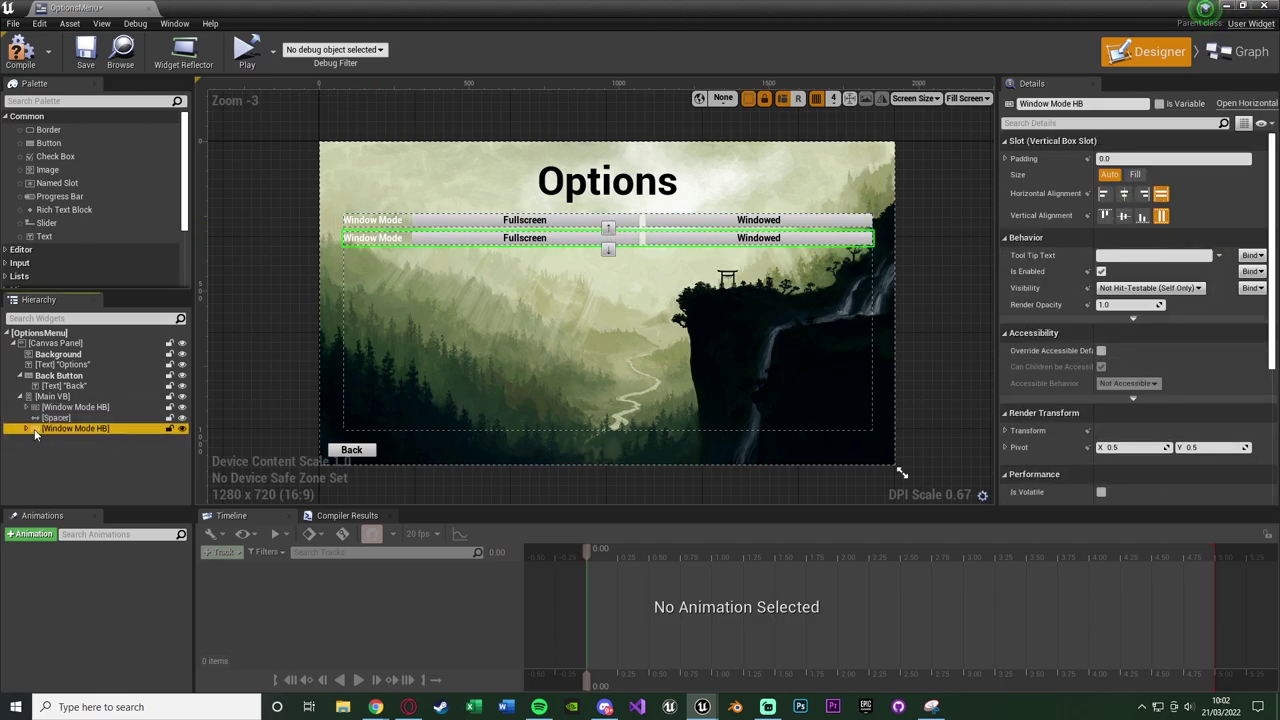
left_click(27, 429)
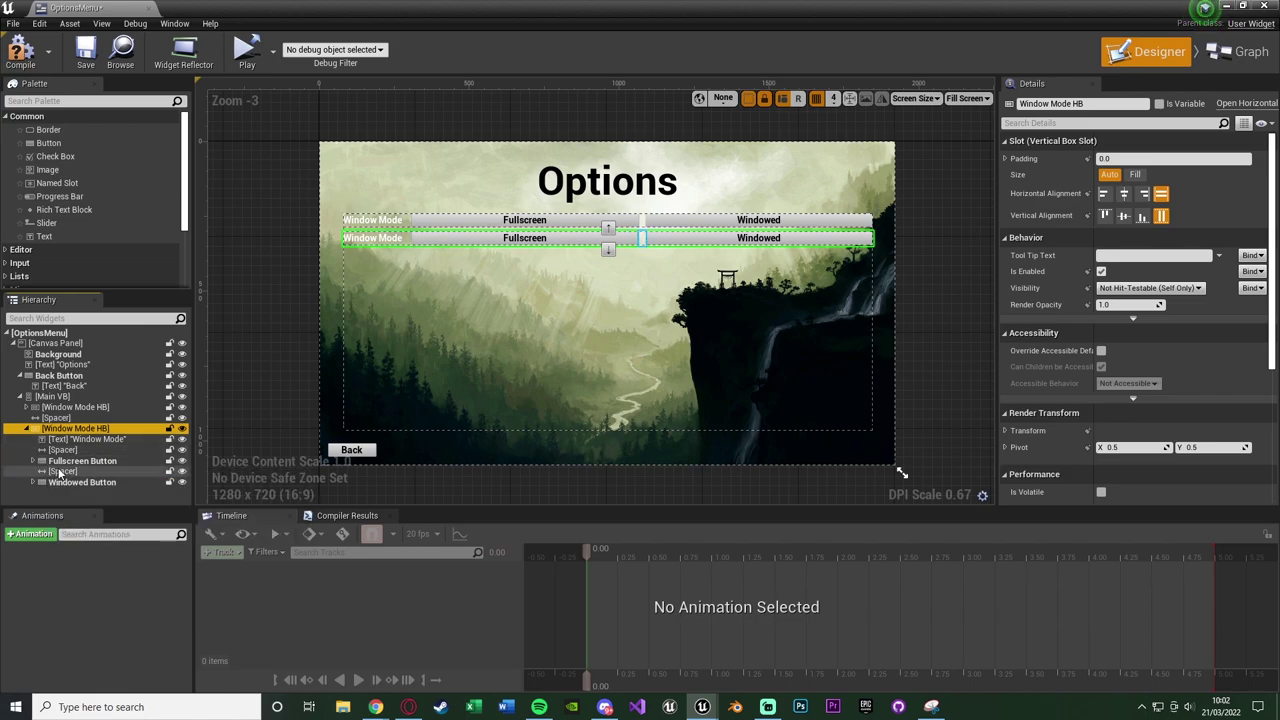
left_click(1060, 103)
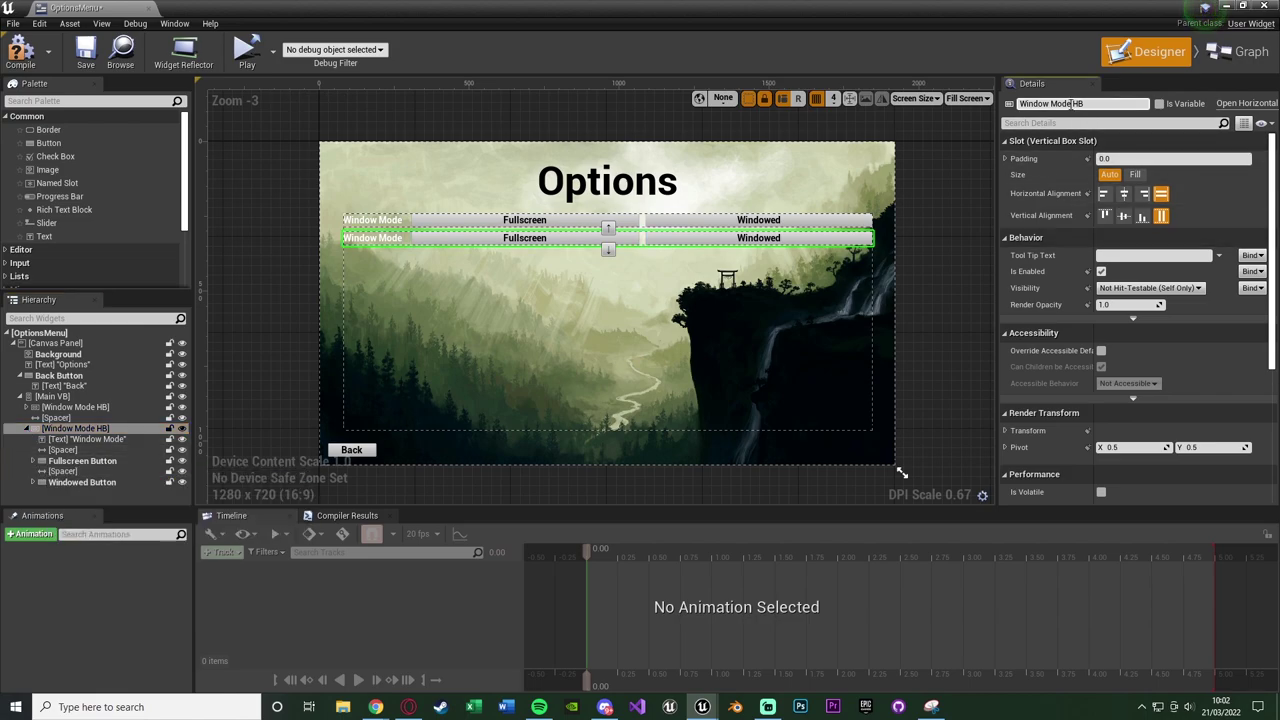
type("Resolution")
key("Return")
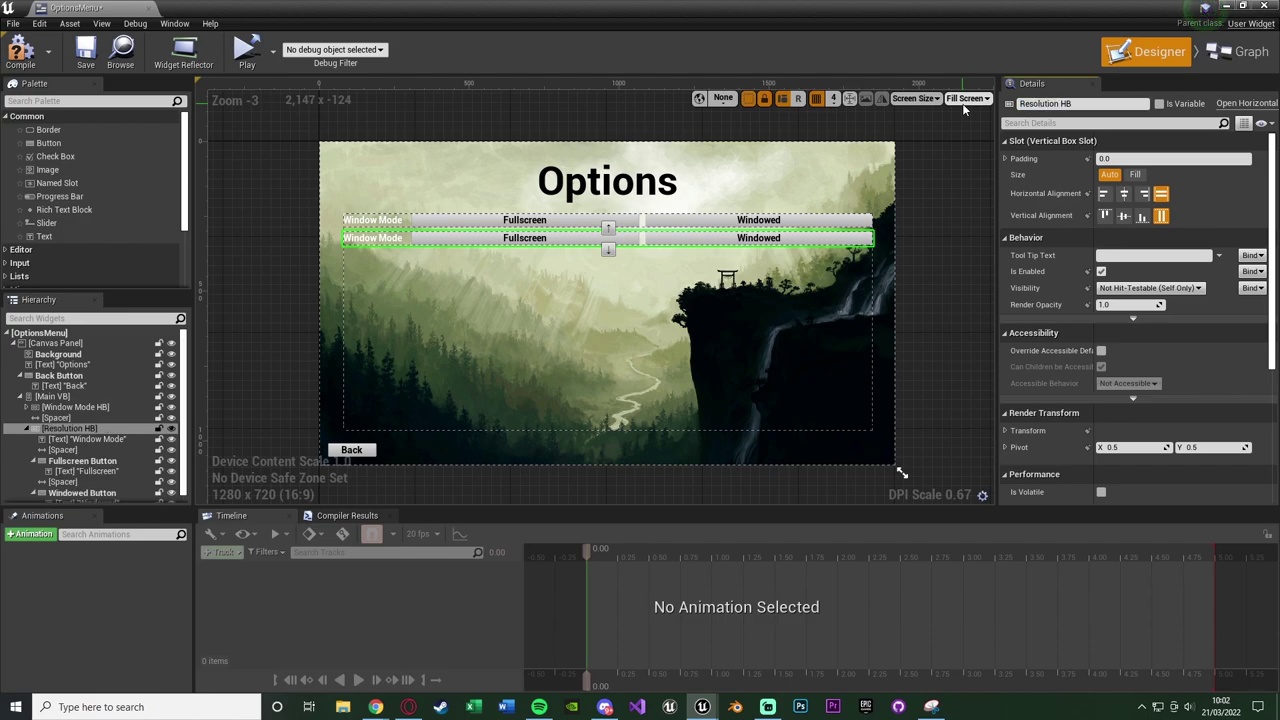
Change the label text in Resolution HB to Display Resolution.
left_click(88, 440)
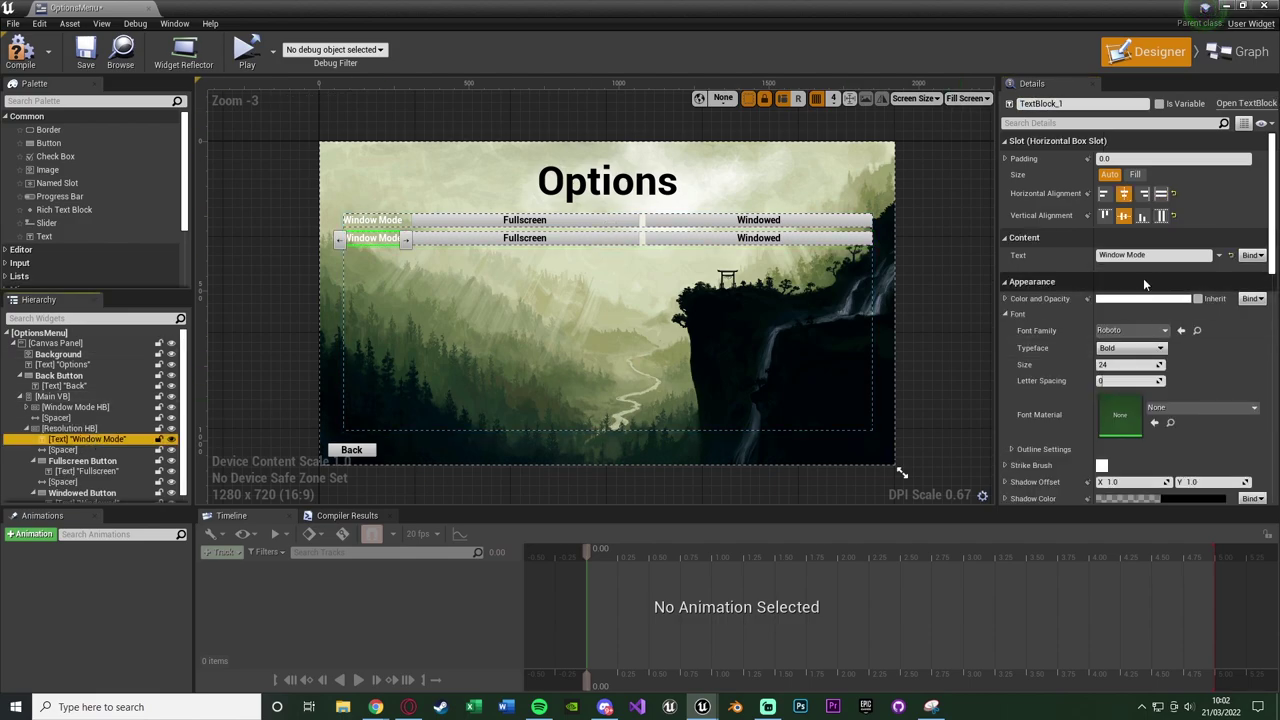
left_click(1148, 256)
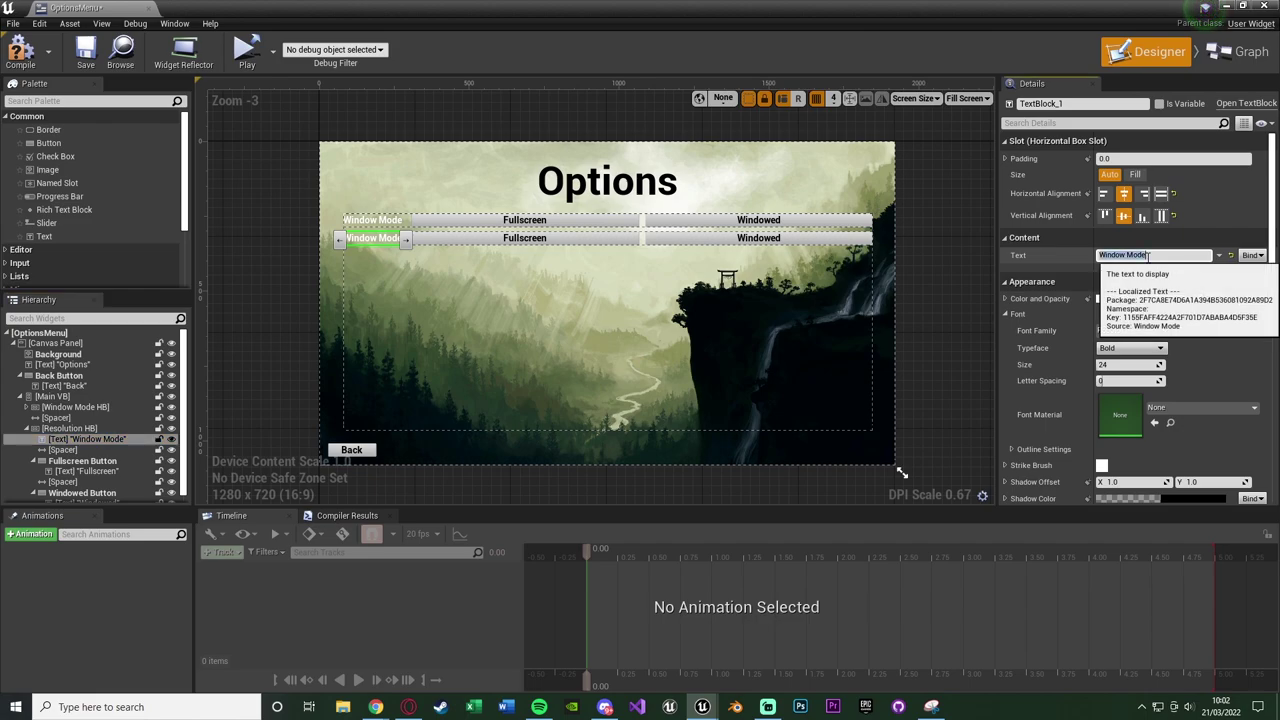
type("Display Reso")
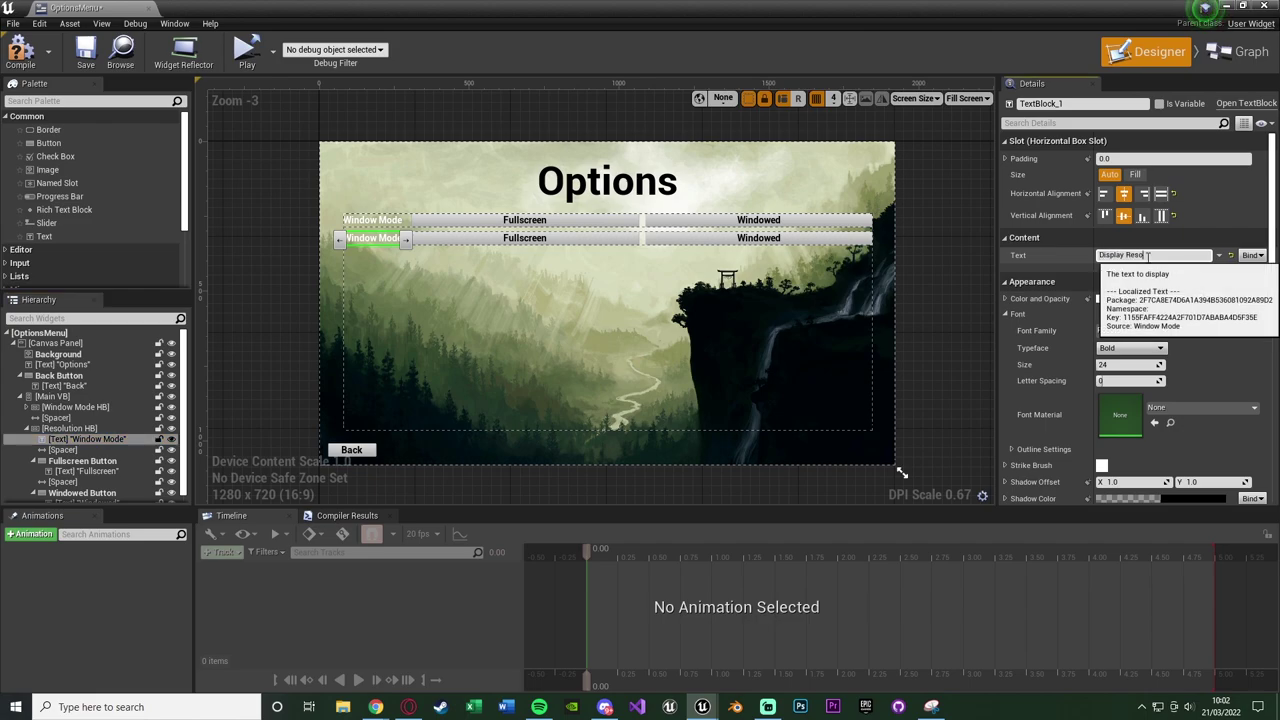
type("lution")
left_click(943, 311)
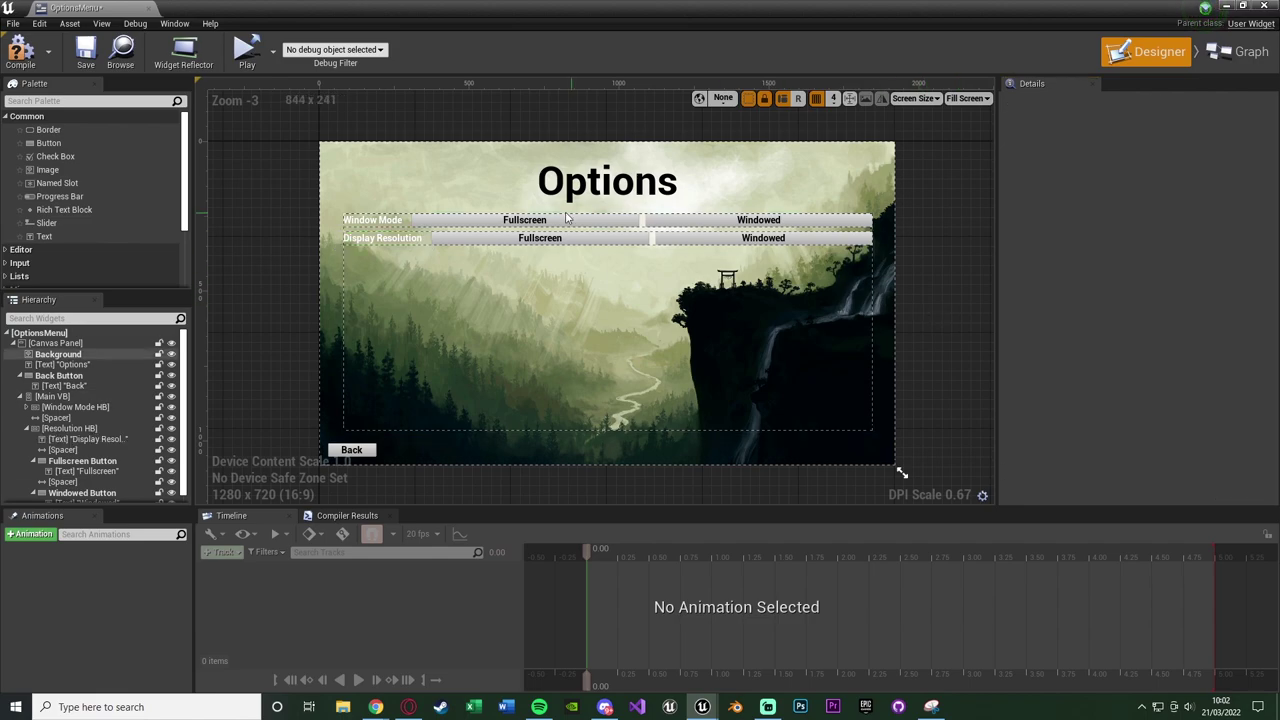
Pad the Window Mode label text with trailing spaces so its buttons line up with those in the Display Resolution row.
scroll(422, 243, "up", 4)
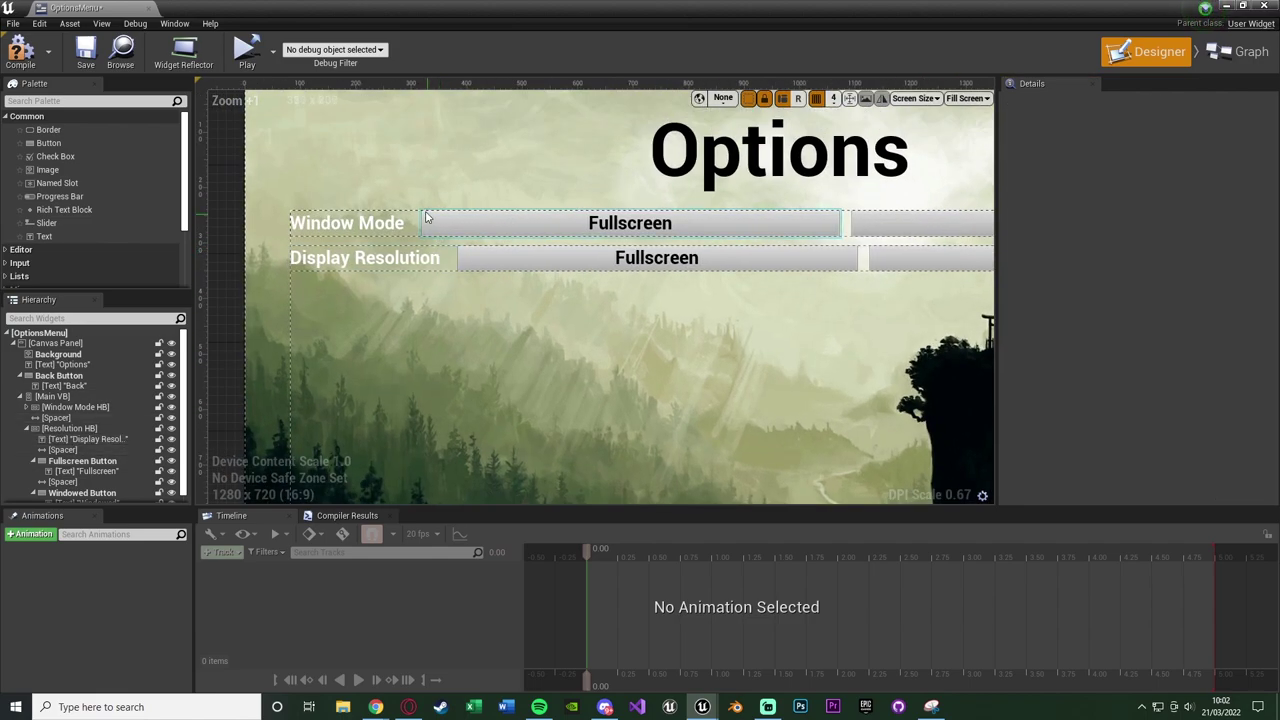
left_click(428, 259)
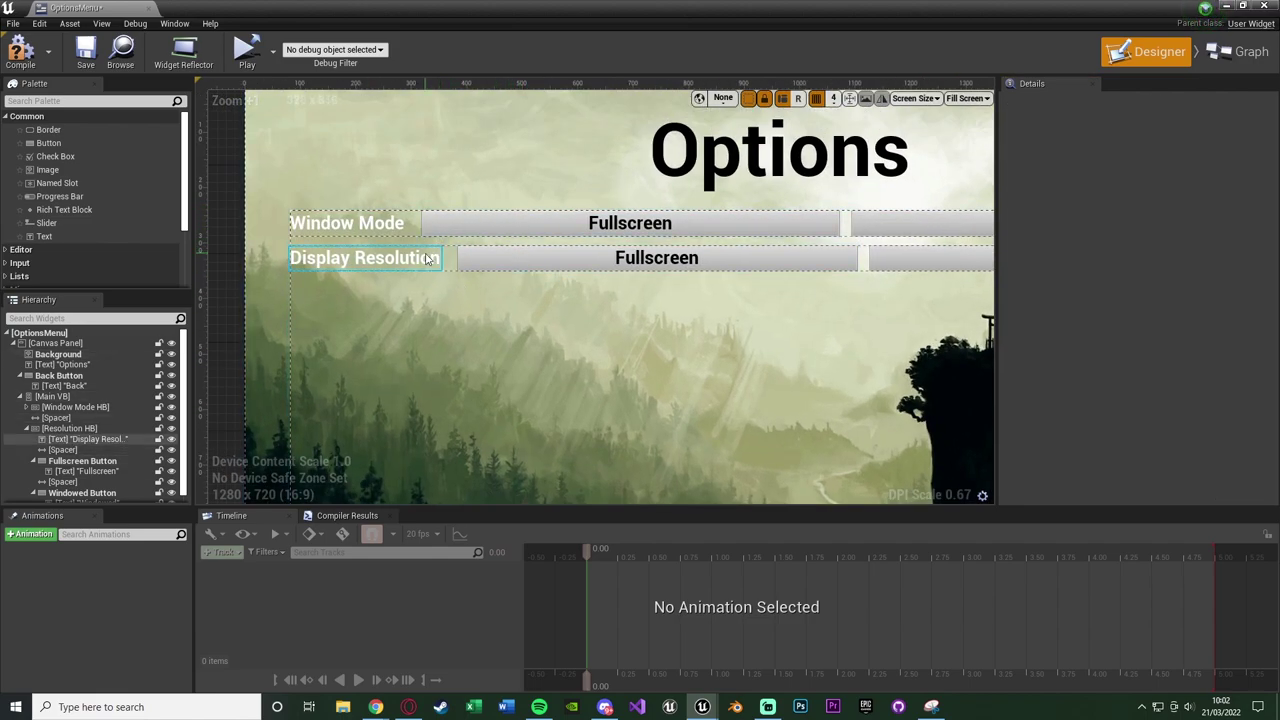
left_click(347, 223)
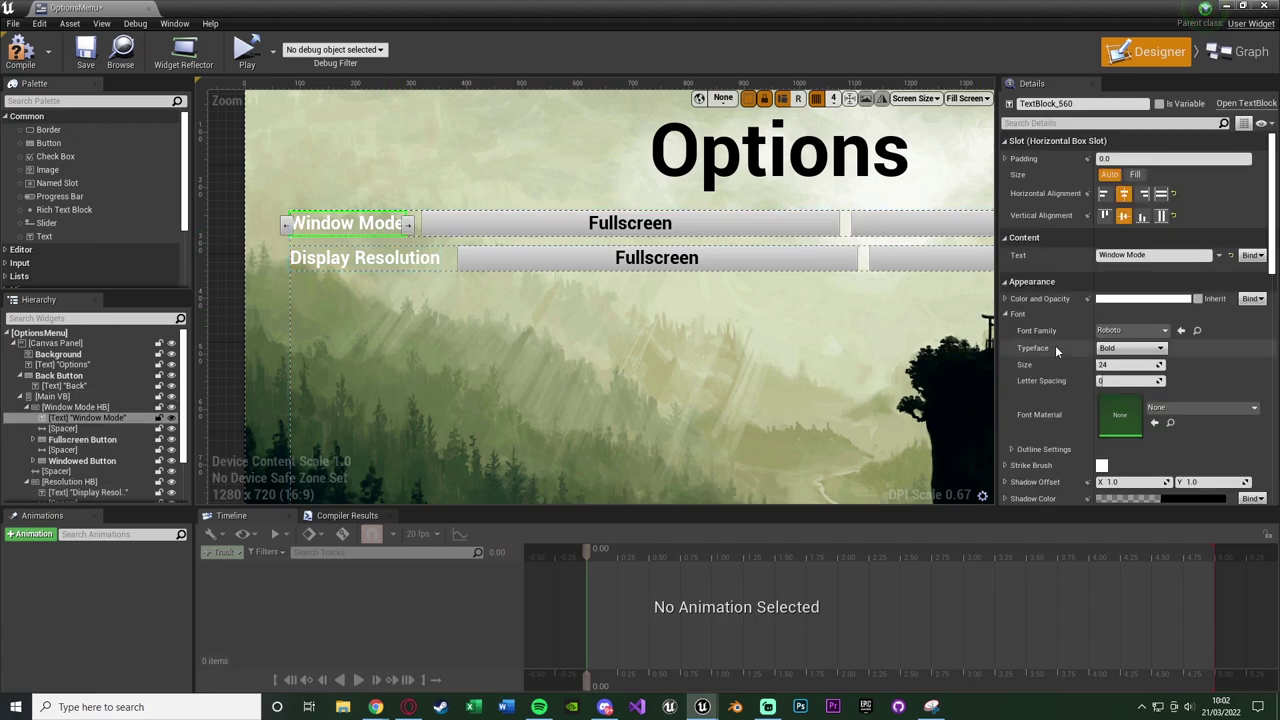
left_click(1162, 255)
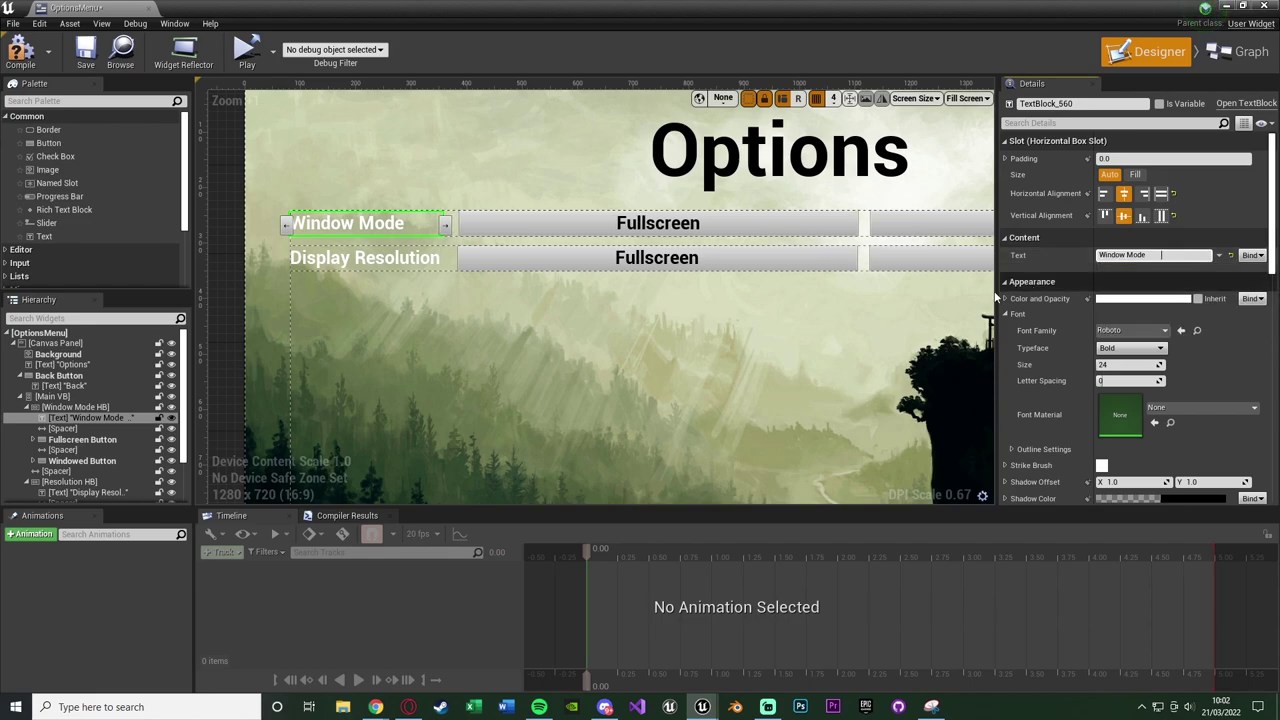
left_click(243, 284)
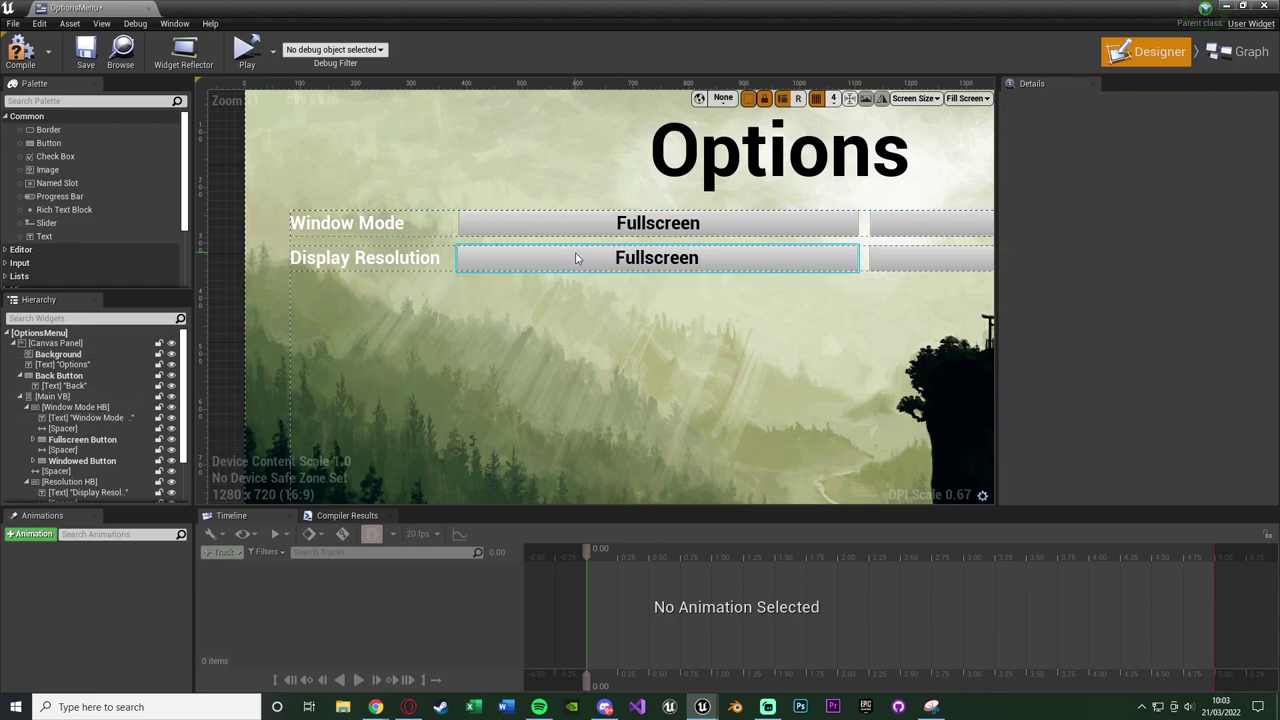
left_click(428, 228)
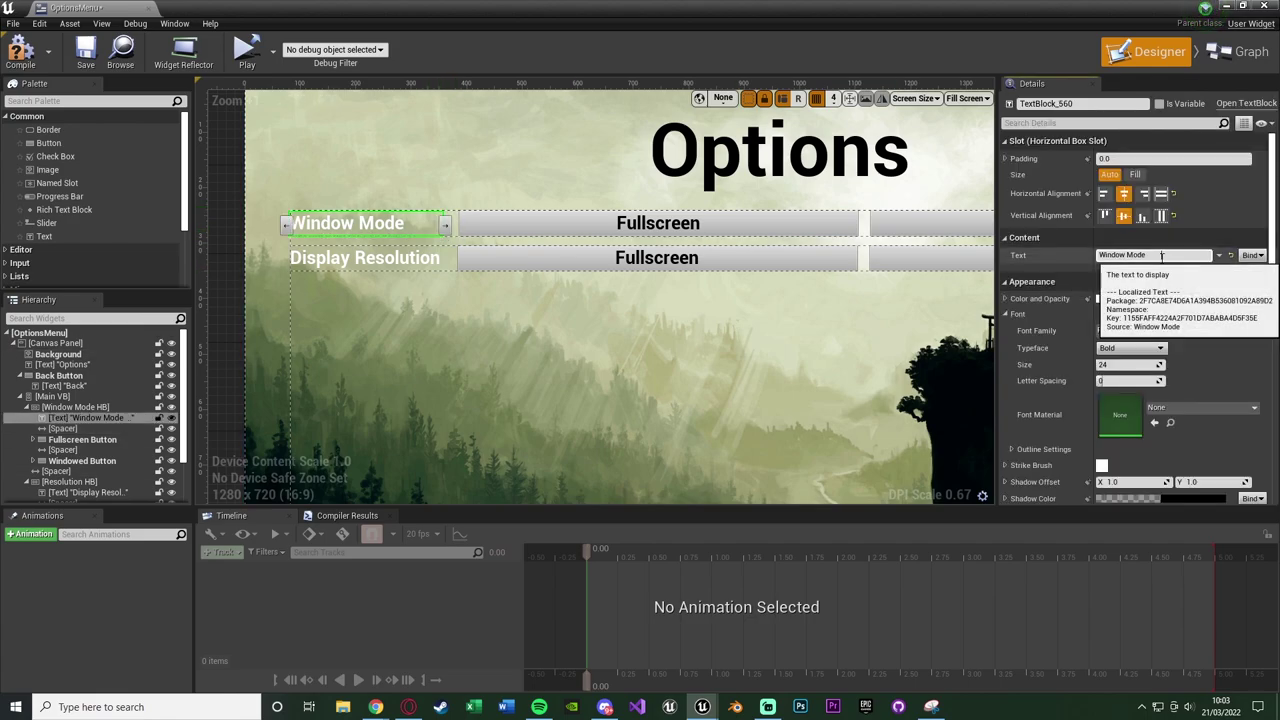
left_click(221, 317)
Delete the Fullscreen Button, the Windowed Button and the second spacer from Resolution HB.
scroll(685, 333, "down", 4)
scroll(643, 319, "up", 1)
scroll(643, 319, "up", 1)
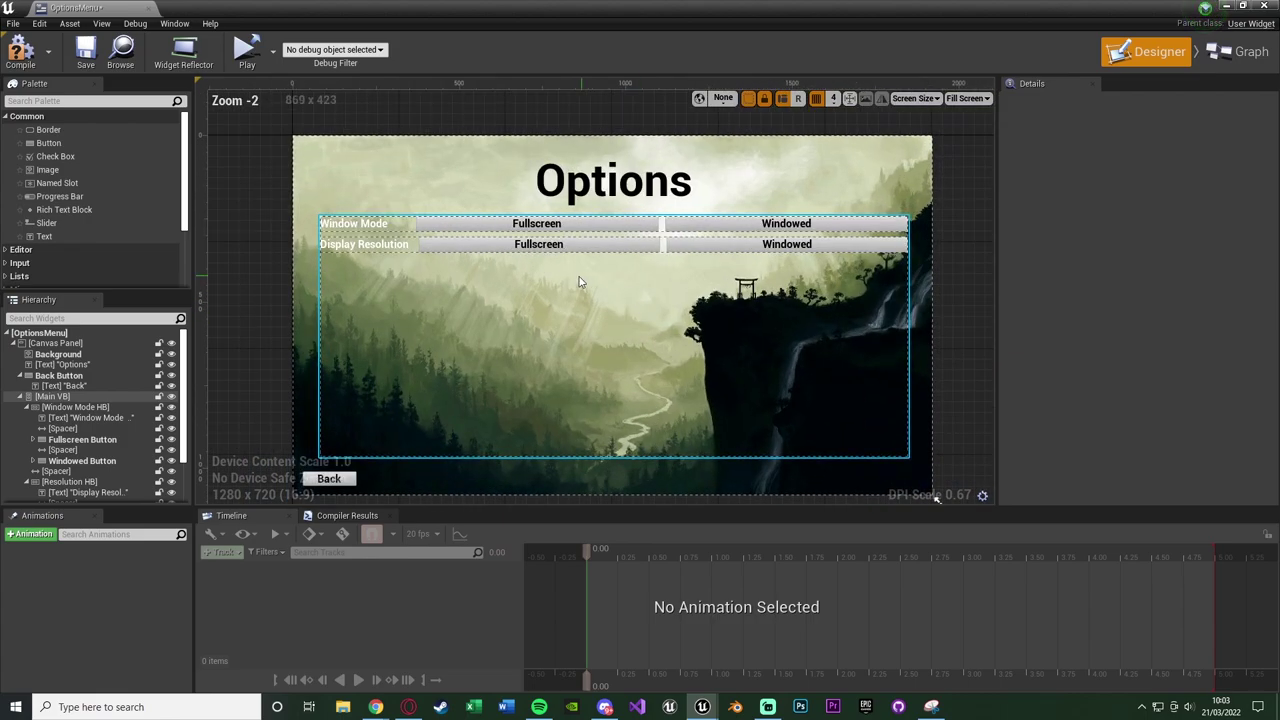
scroll(531, 281, "up", 1)
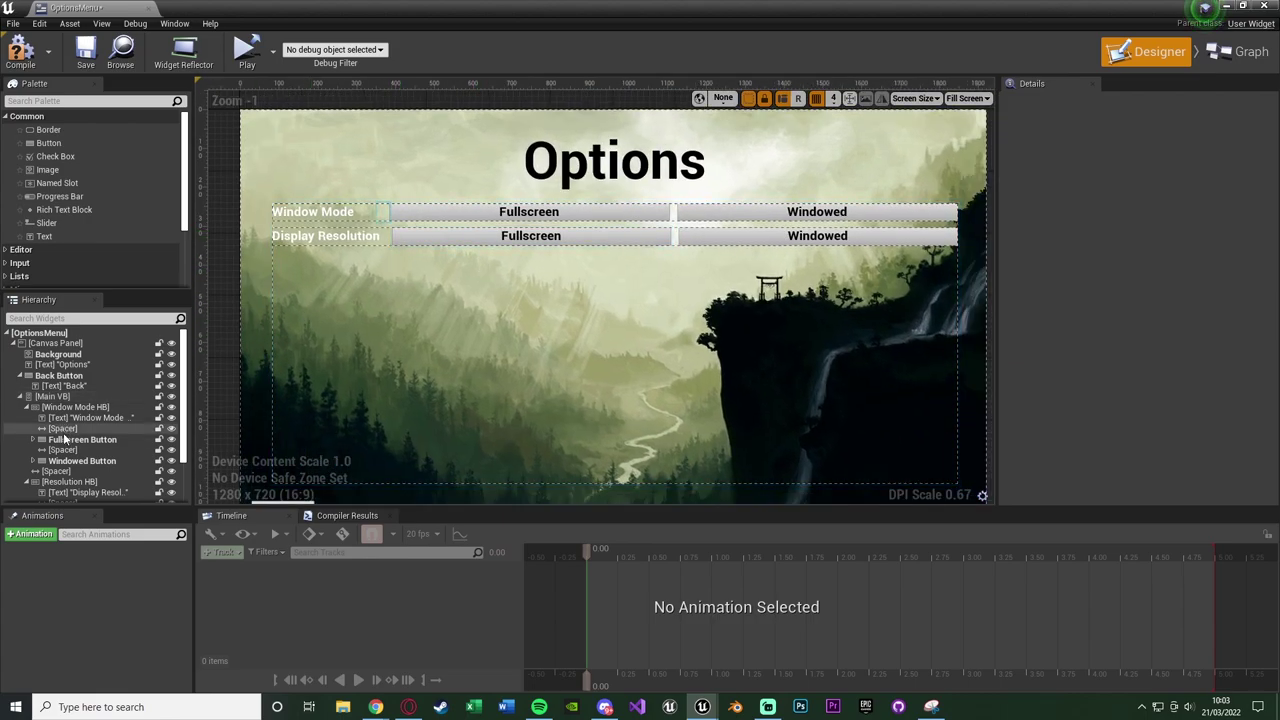
scroll(95, 445, "down", 2)
left_click(90, 455)
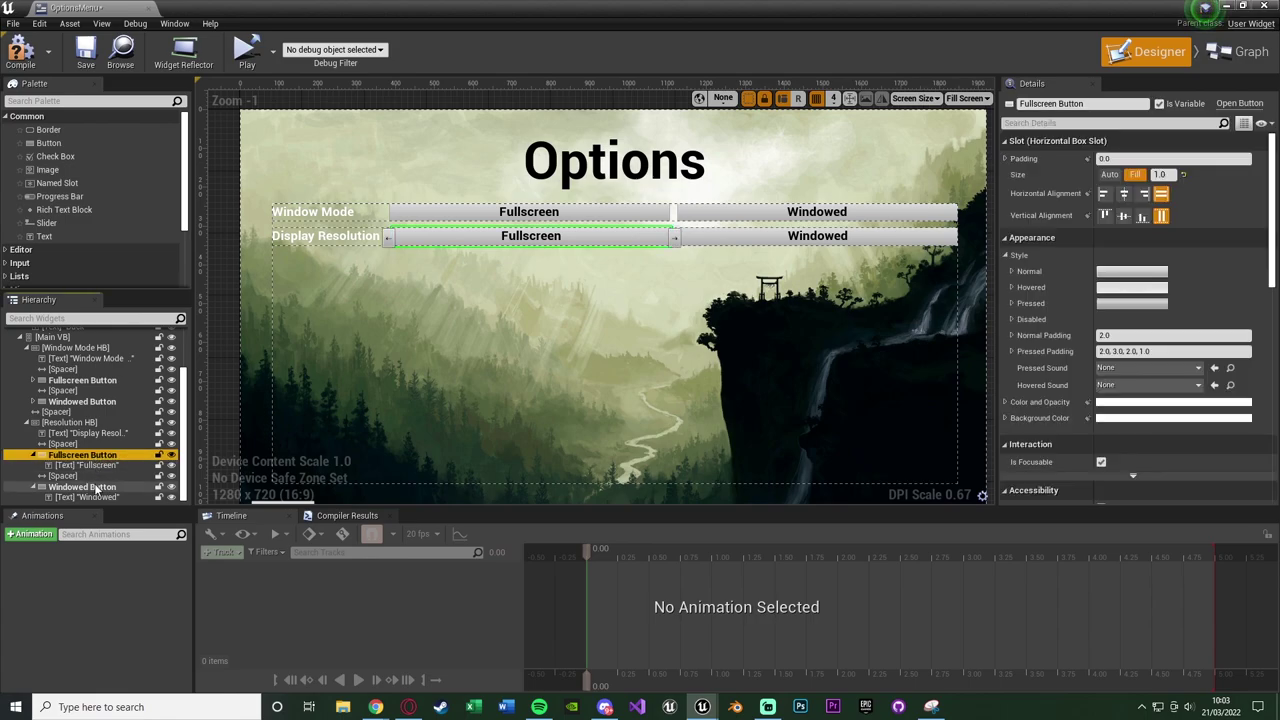
left_click(90, 487, "ctrl")
key("Delete")
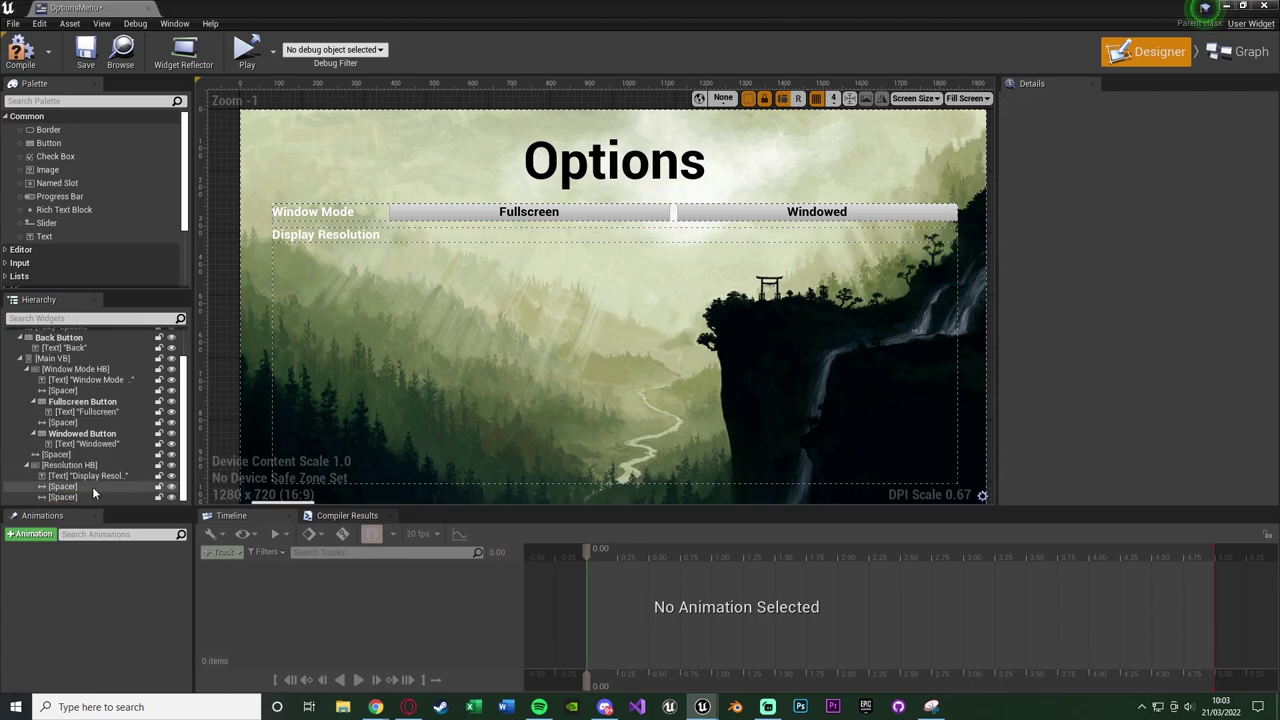
key("ctrl+z")
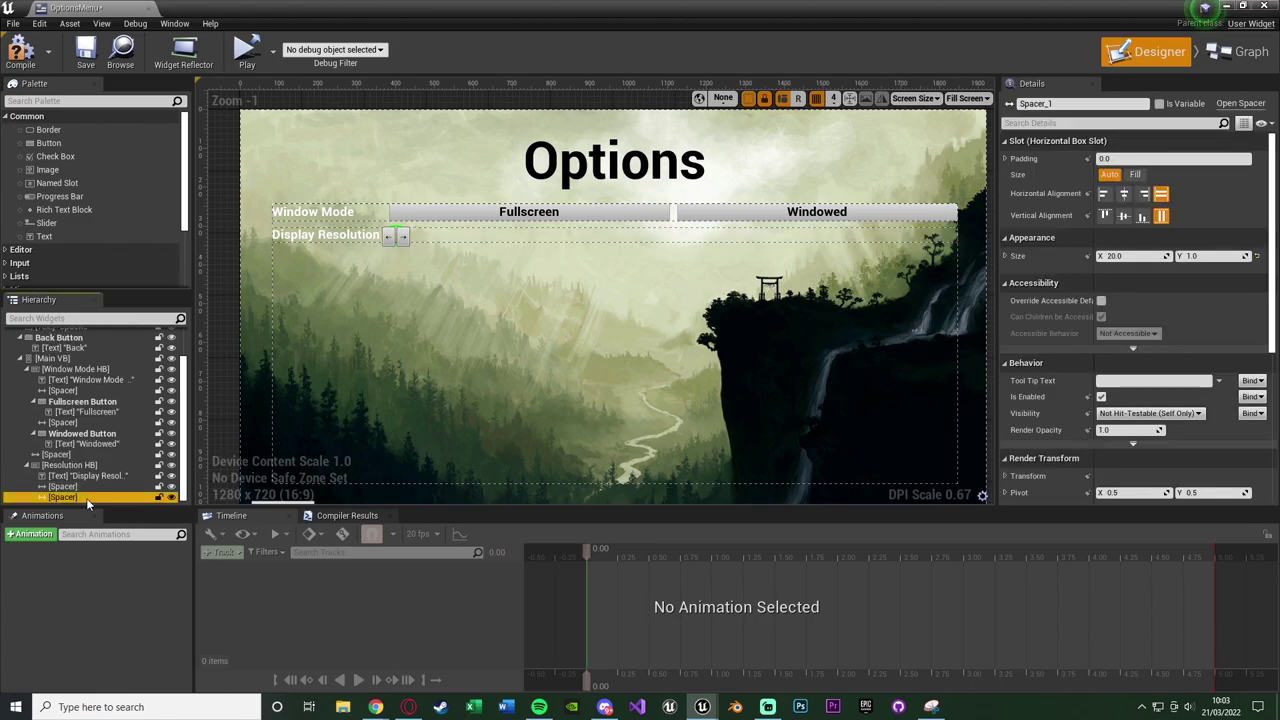
key("ctrl+y")
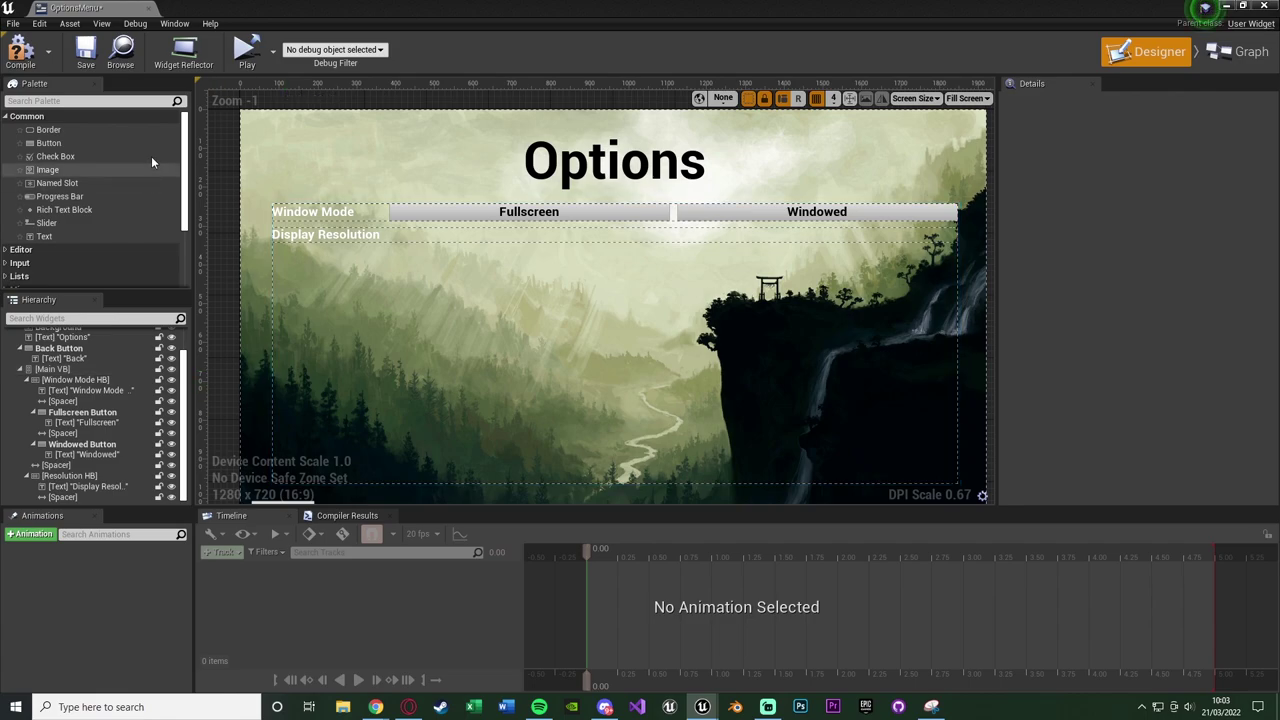
Find the ComboBox (String) widget in the palette and add one to Resolution HB, clearing the search.
left_click(141, 101)
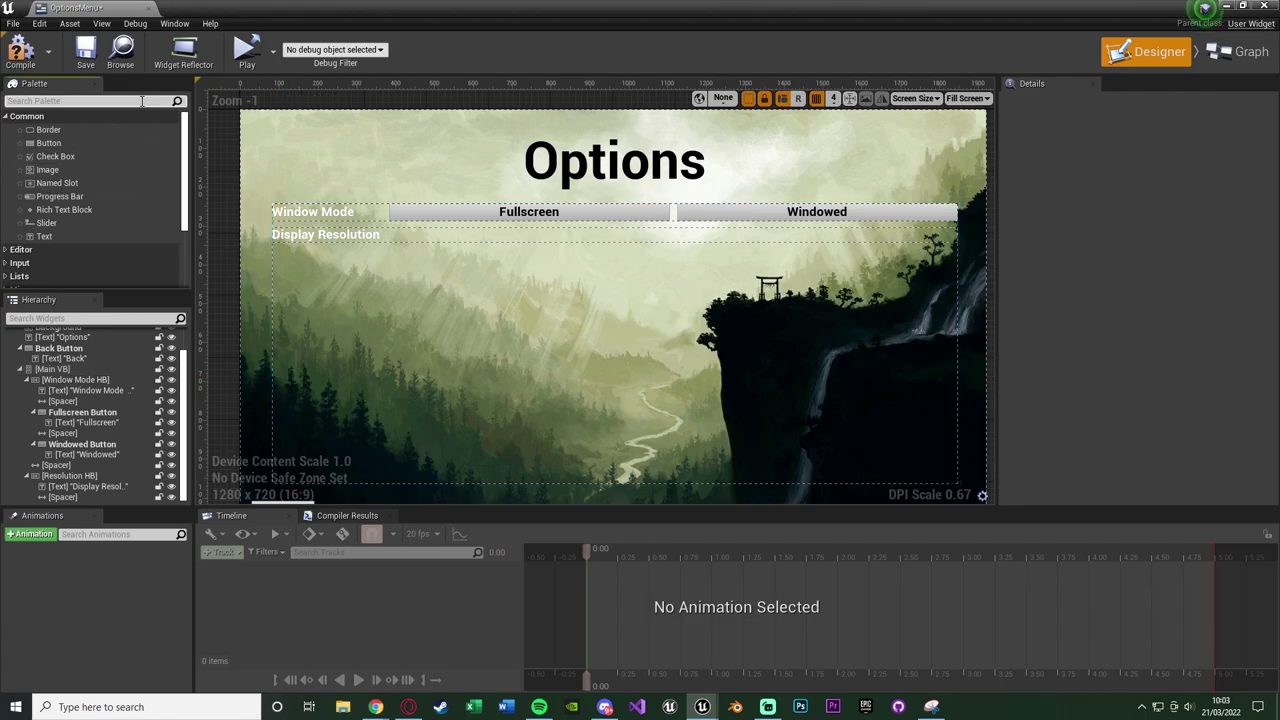
type("combo")
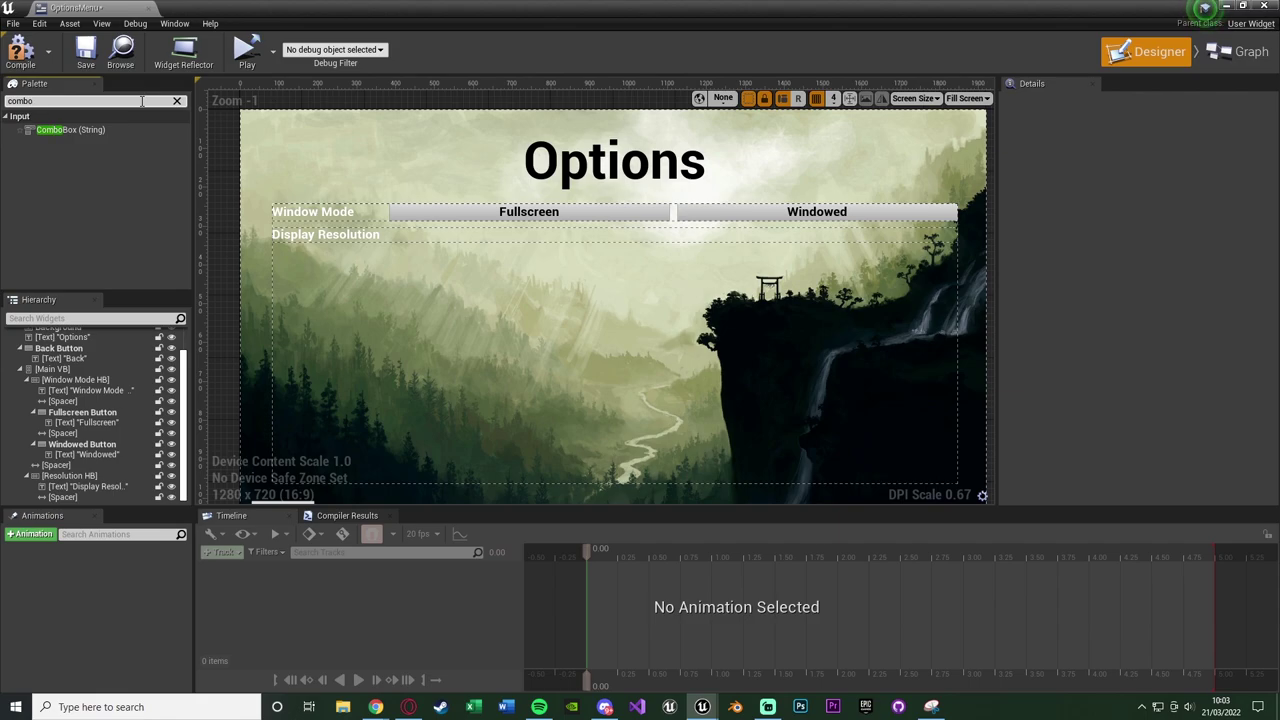
left_click_drag(70, 130, 70, 476)
left_click(177, 101)
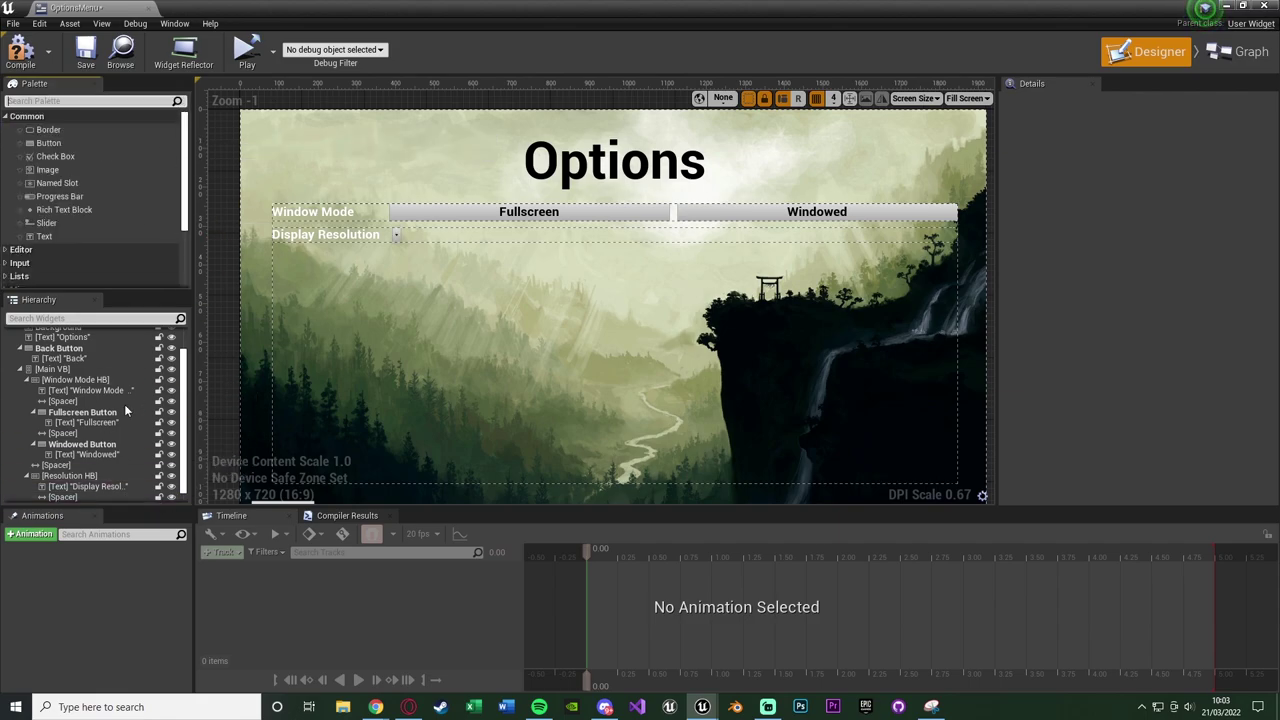
Add four default options to the resolution combo box: 2560x1440, 1920x1080, 1280x720 and 720x480.
left_click(396, 235)
scroll(418, 270, "up", 3)
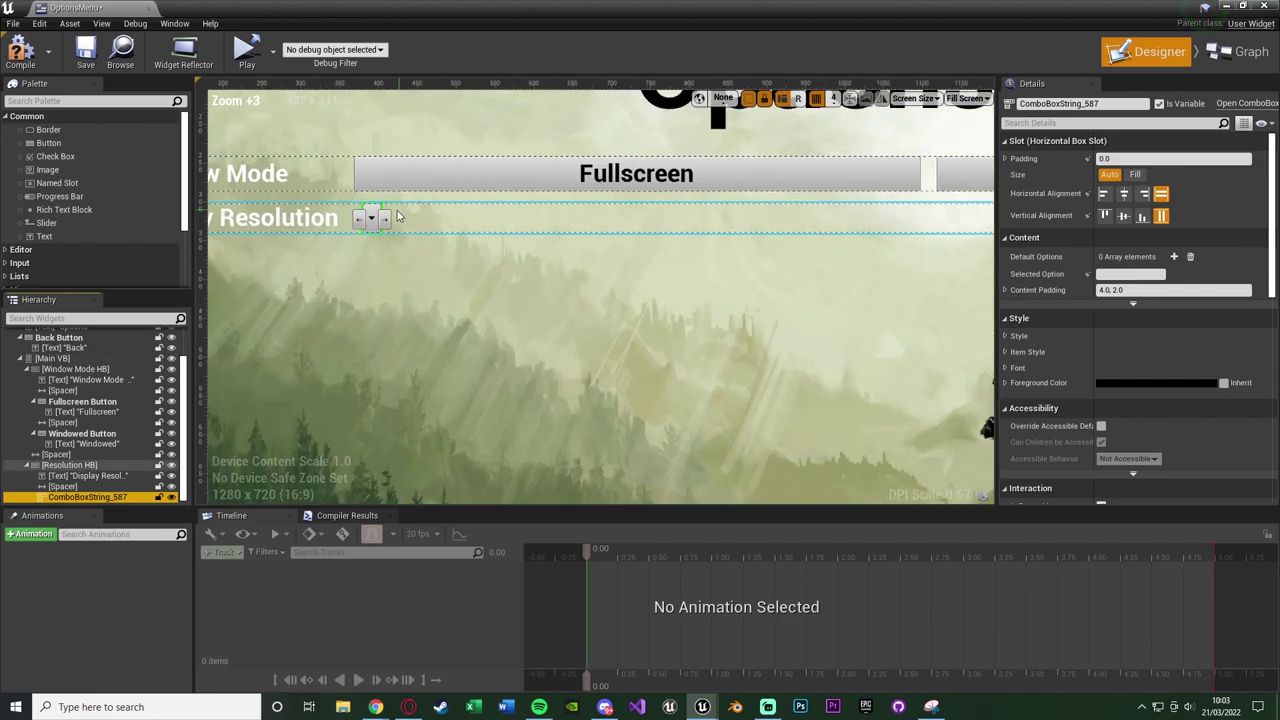
scroll(506, 287, "down", 3)
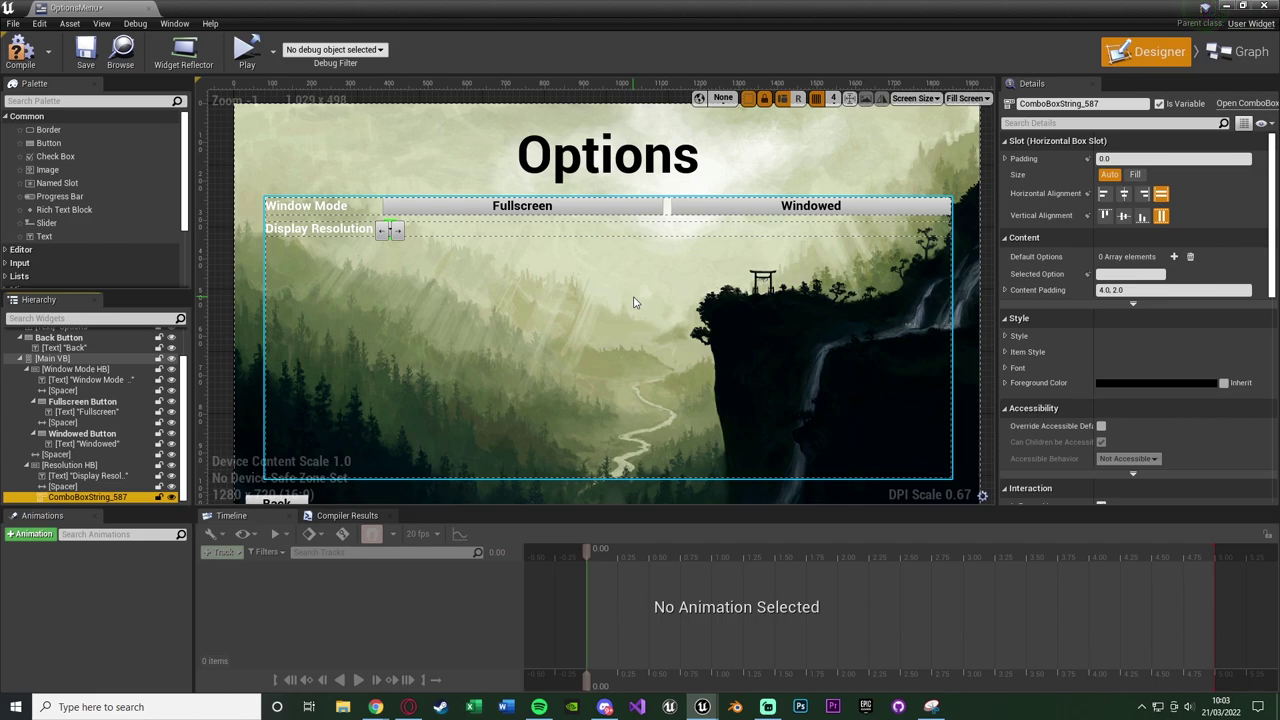
left_click(1175, 257)
left_click(1175, 257)
left_click(1175, 257)
left_click(1175, 257)
left_click(1149, 274)
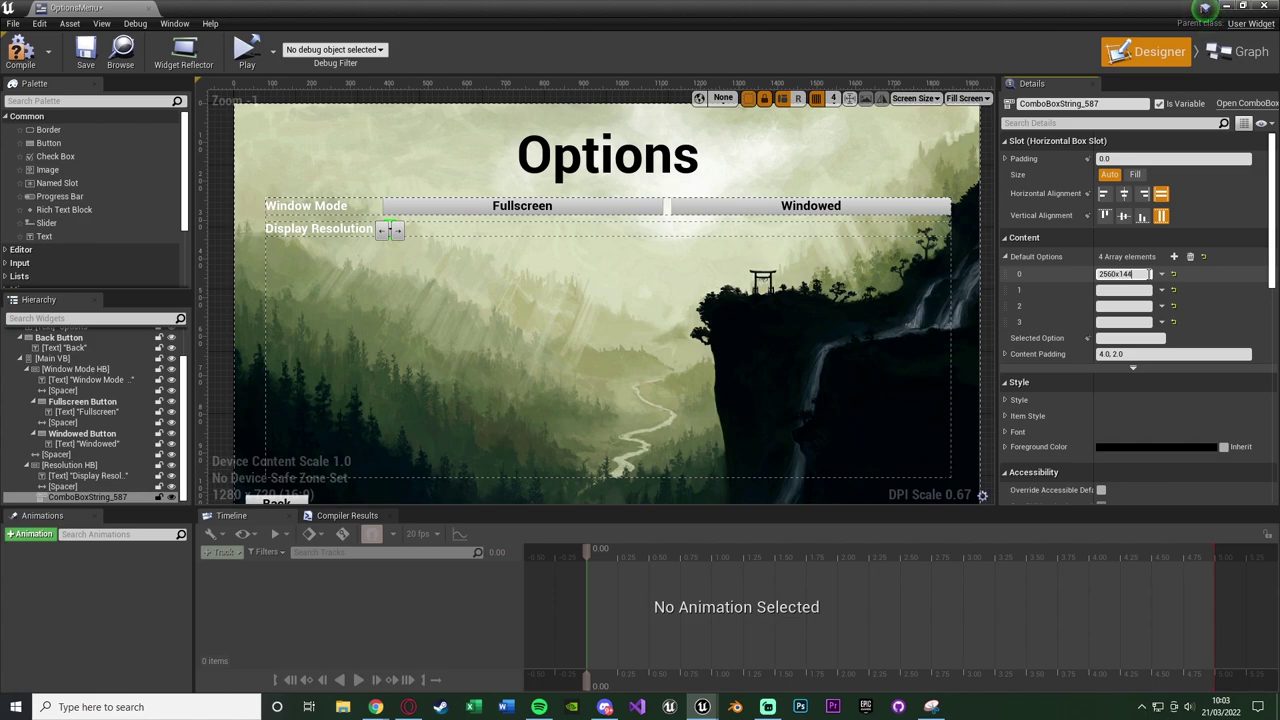
key("Tab")
type("1920")
key("Tab")
type("1280x720")
key("Tab")
type("720x480")
key("Return")
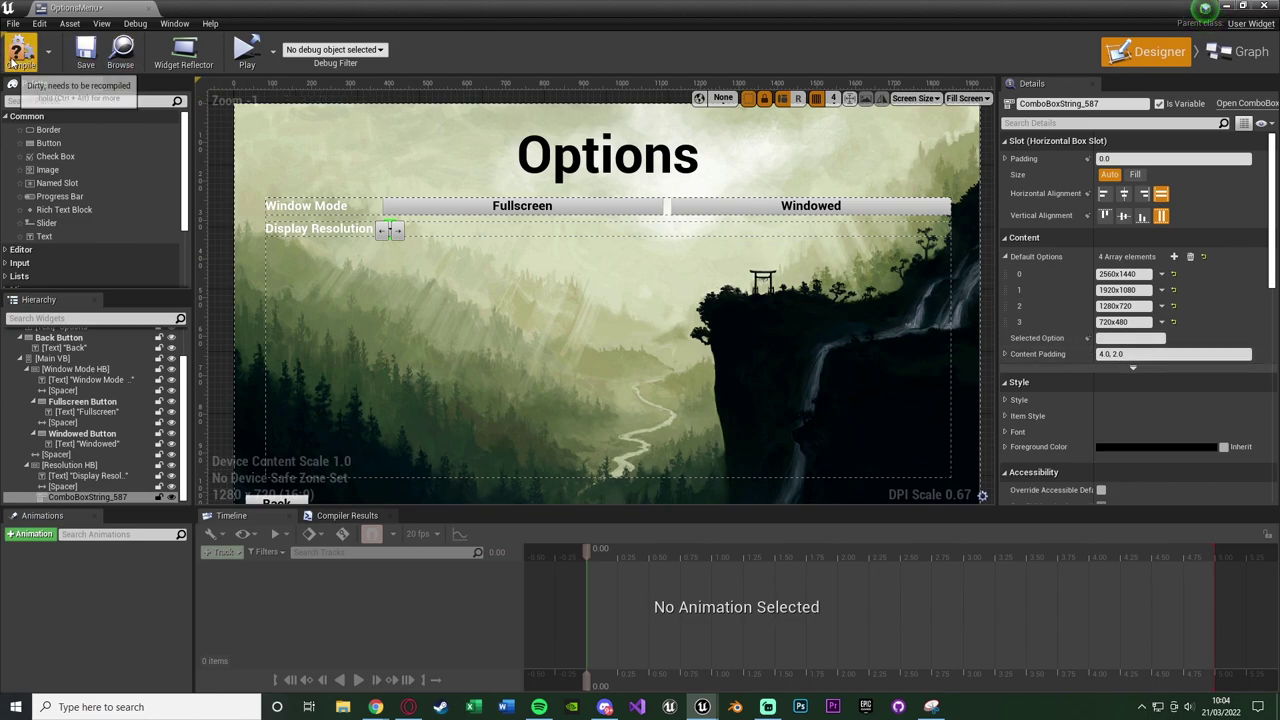
Set the selected option of the resolution combo box to 1280x720.
left_click(1137, 339)
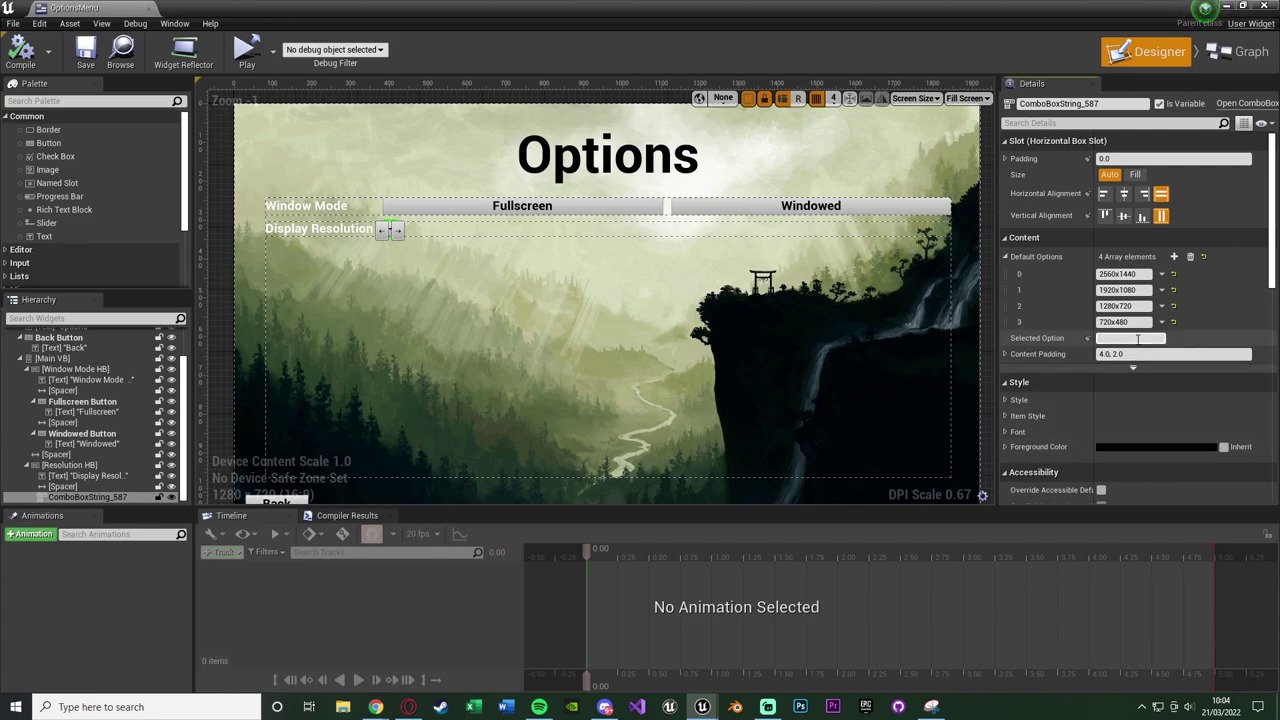
type("1280x720")
key("Return")
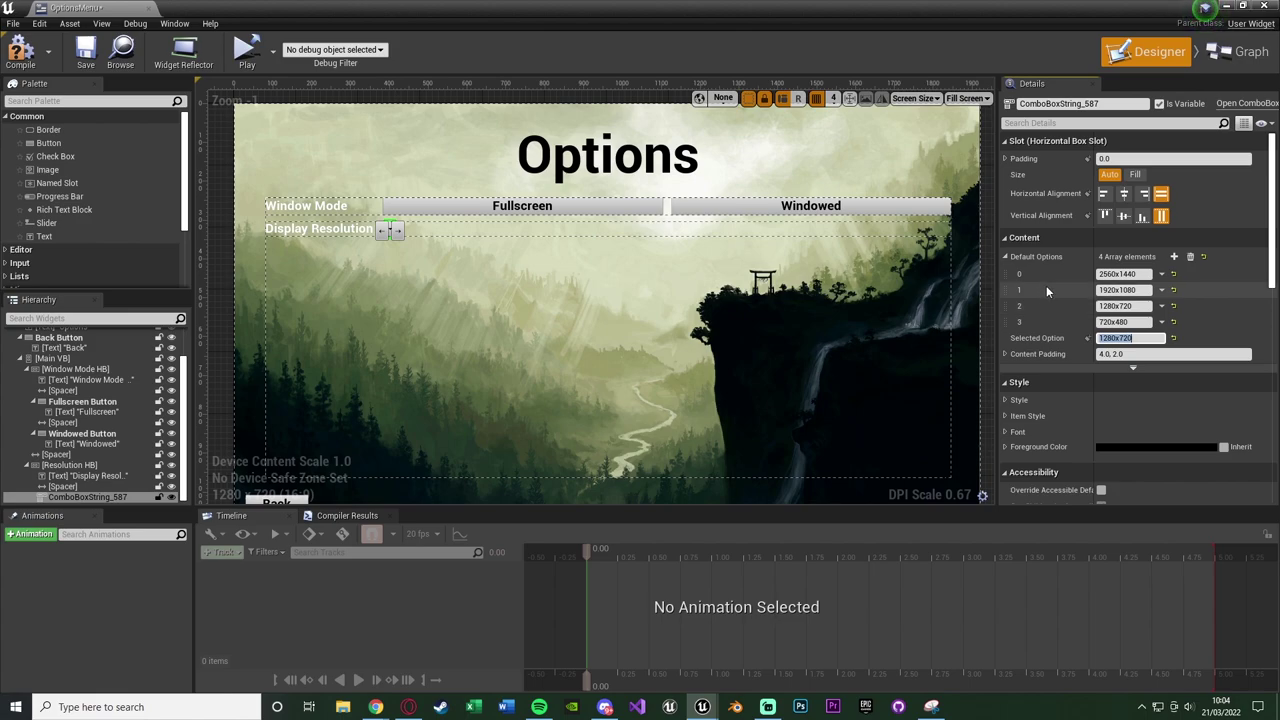
Compile and save the OptionsMenu widget.
left_click(20, 50)
left_click(77, 52)
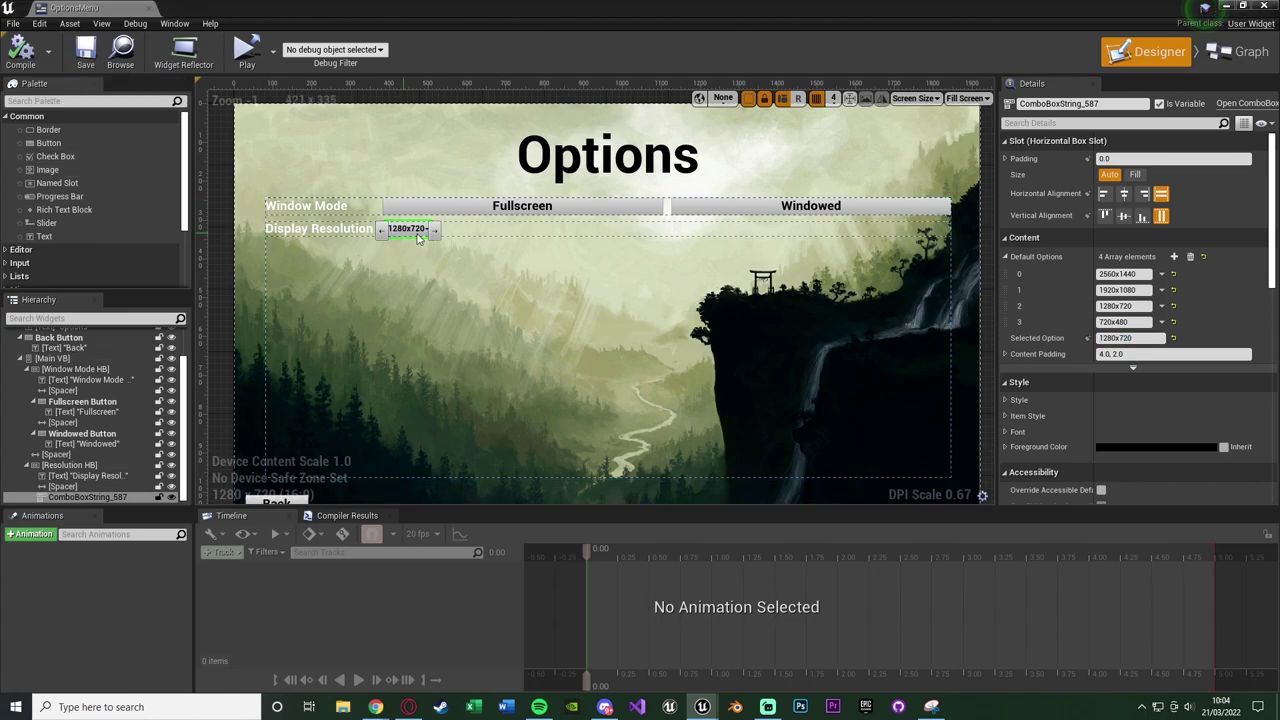
left_click(300, 242)
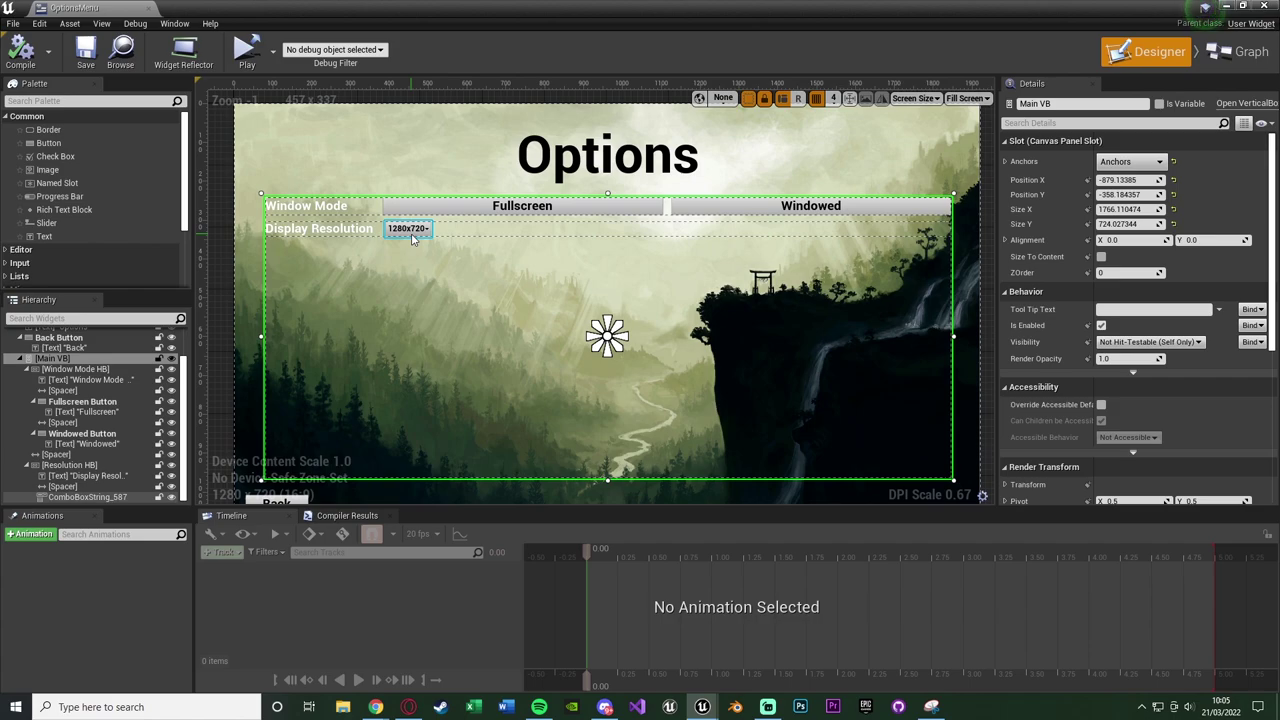
Try the Fill size on the resolution combo box and set it back to Auto.
left_click(411, 236)
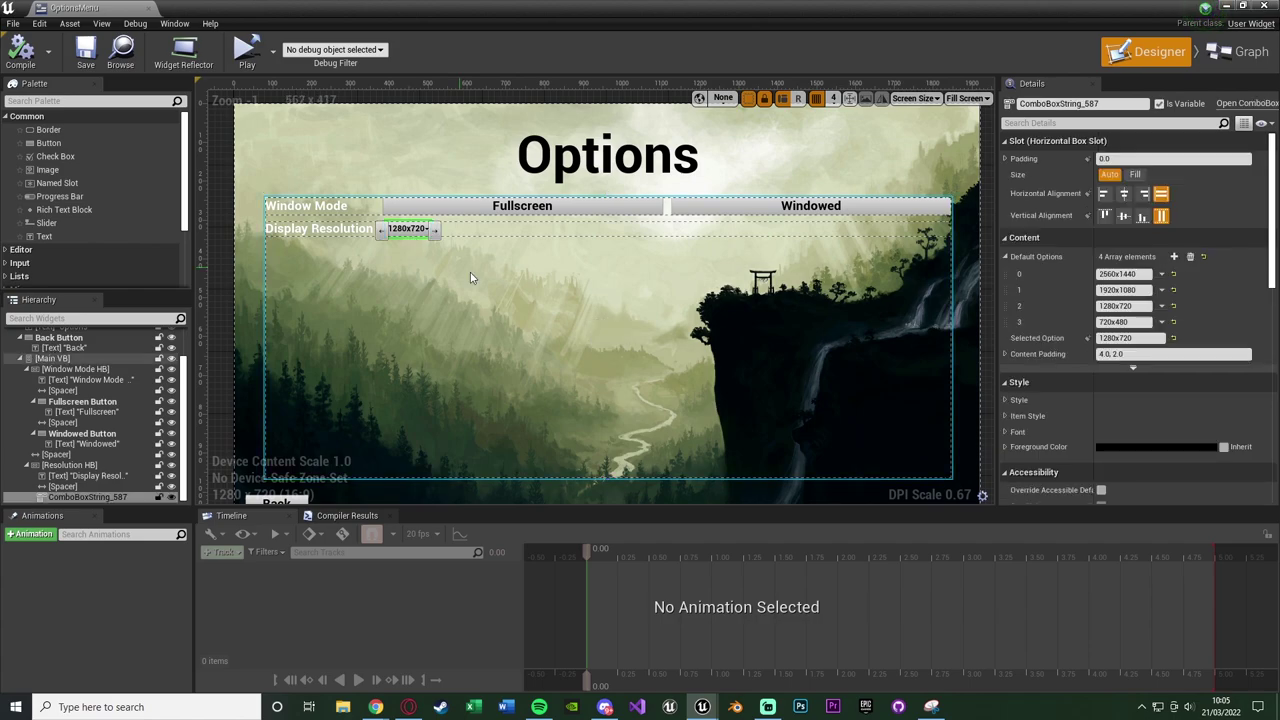
left_click(1131, 175)
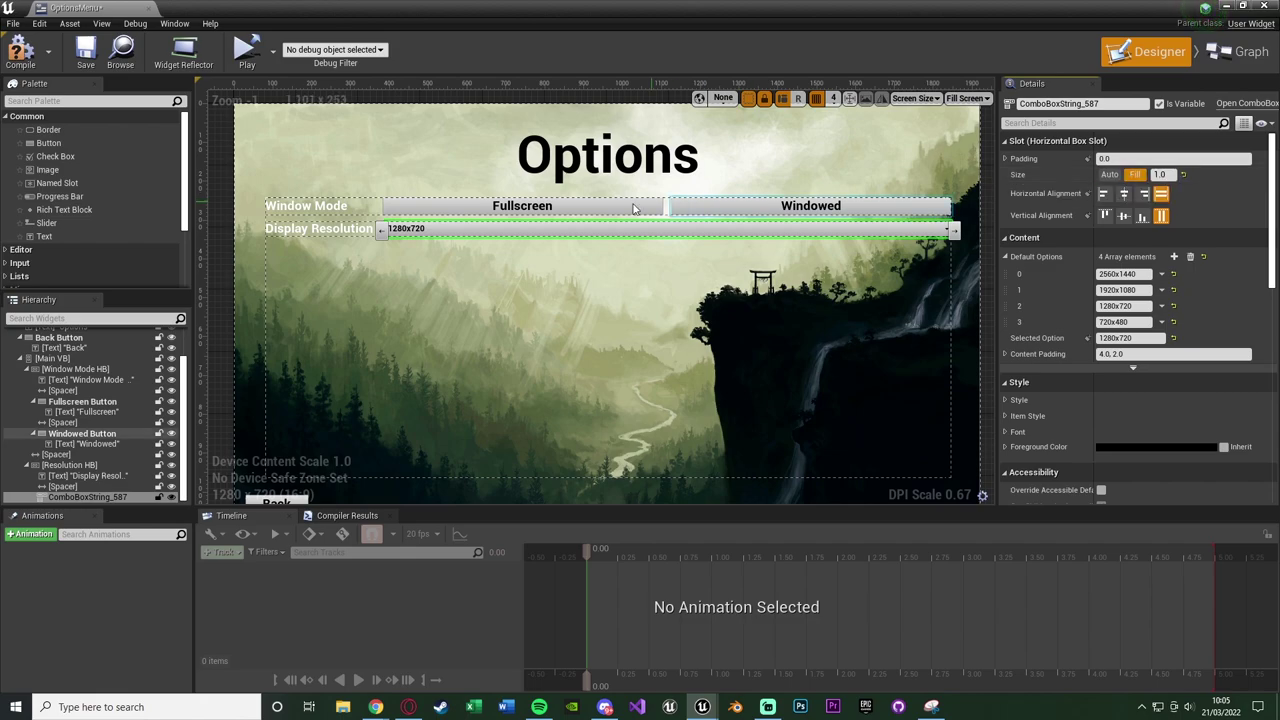
left_click(1110, 175)
scroll(795, 257, "down", 1)
left_click(940, 497)
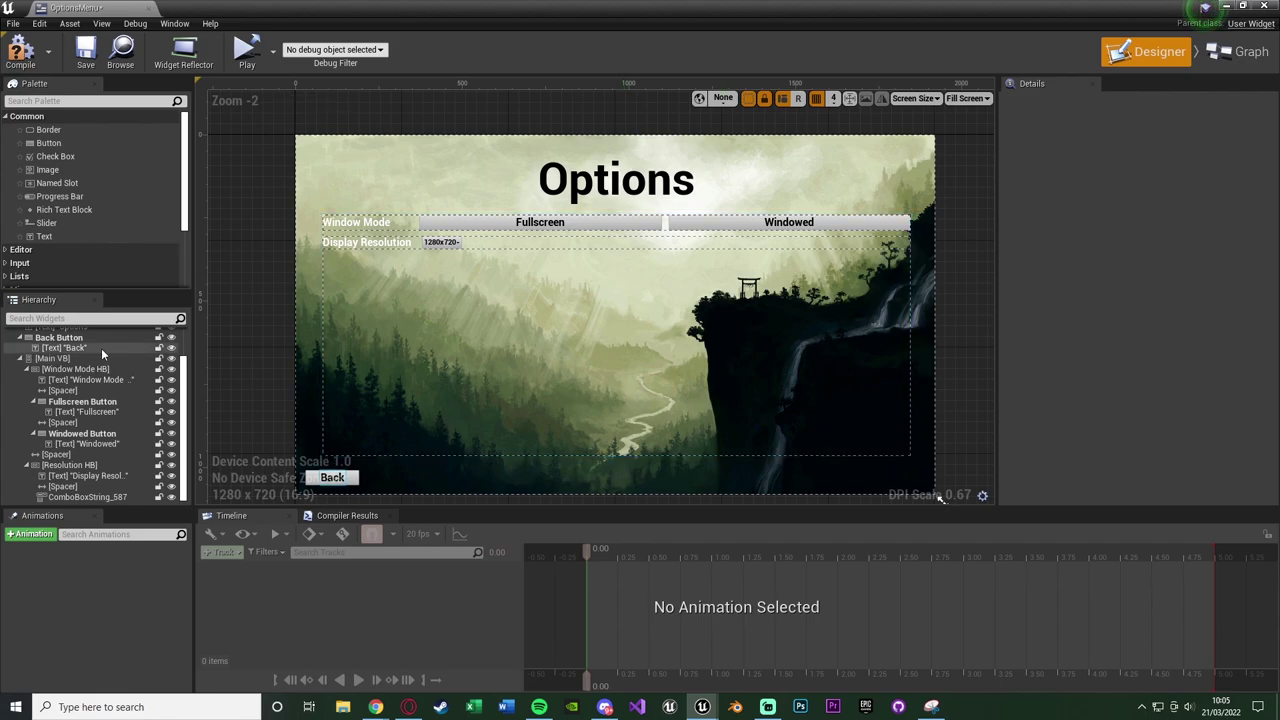
Copy Window Mode HB and paste the duplicate row into Main VB below Resolution HB.
left_click(27, 370)
left_click(26, 428)
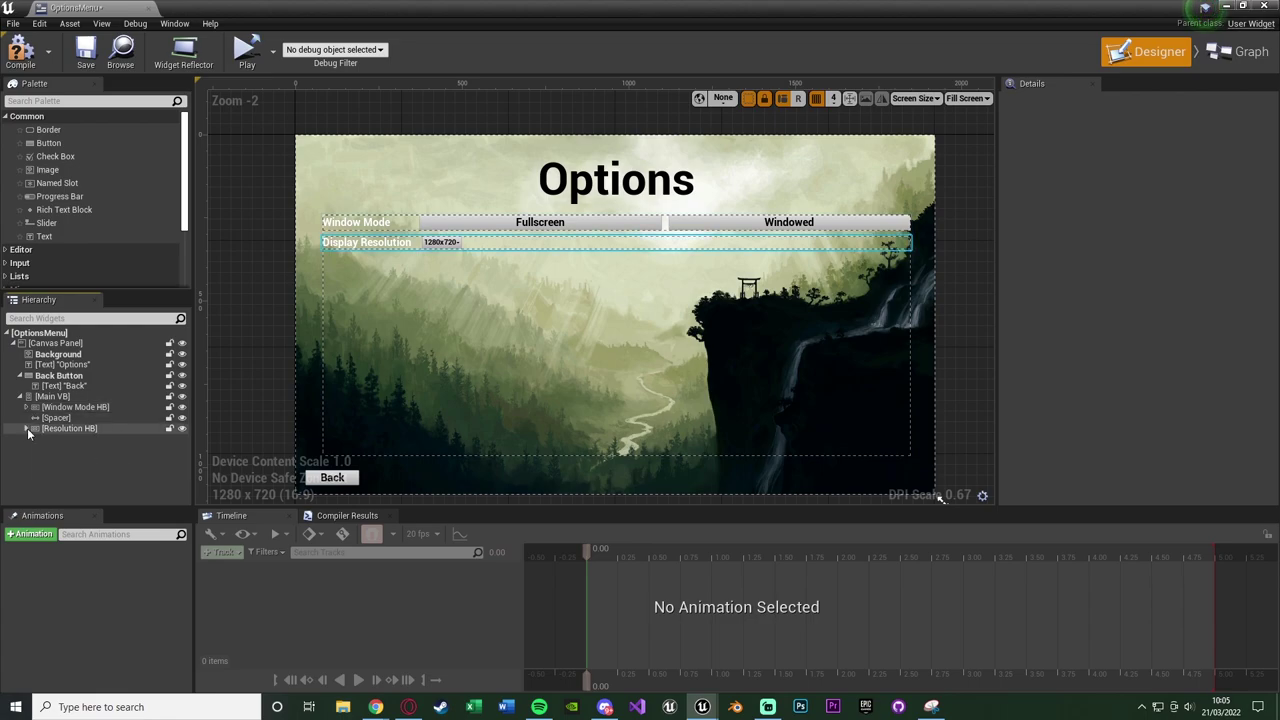
left_click(80, 407)
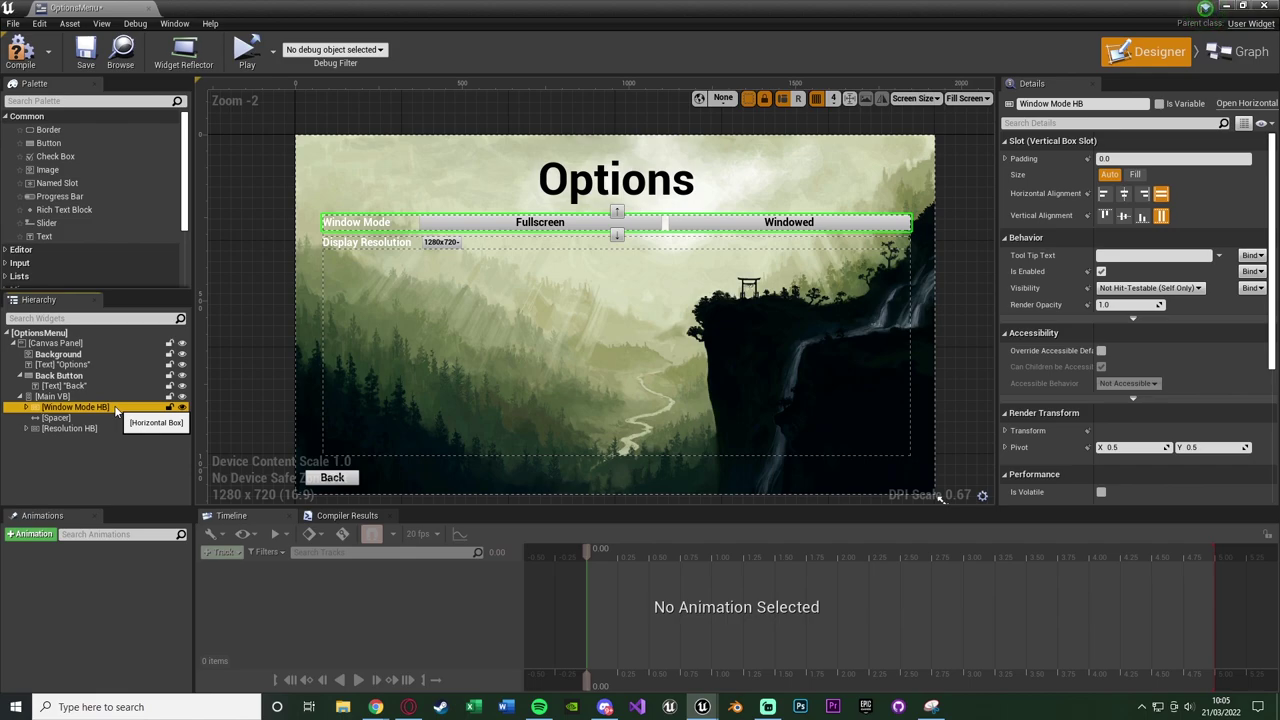
left_click(85, 397)
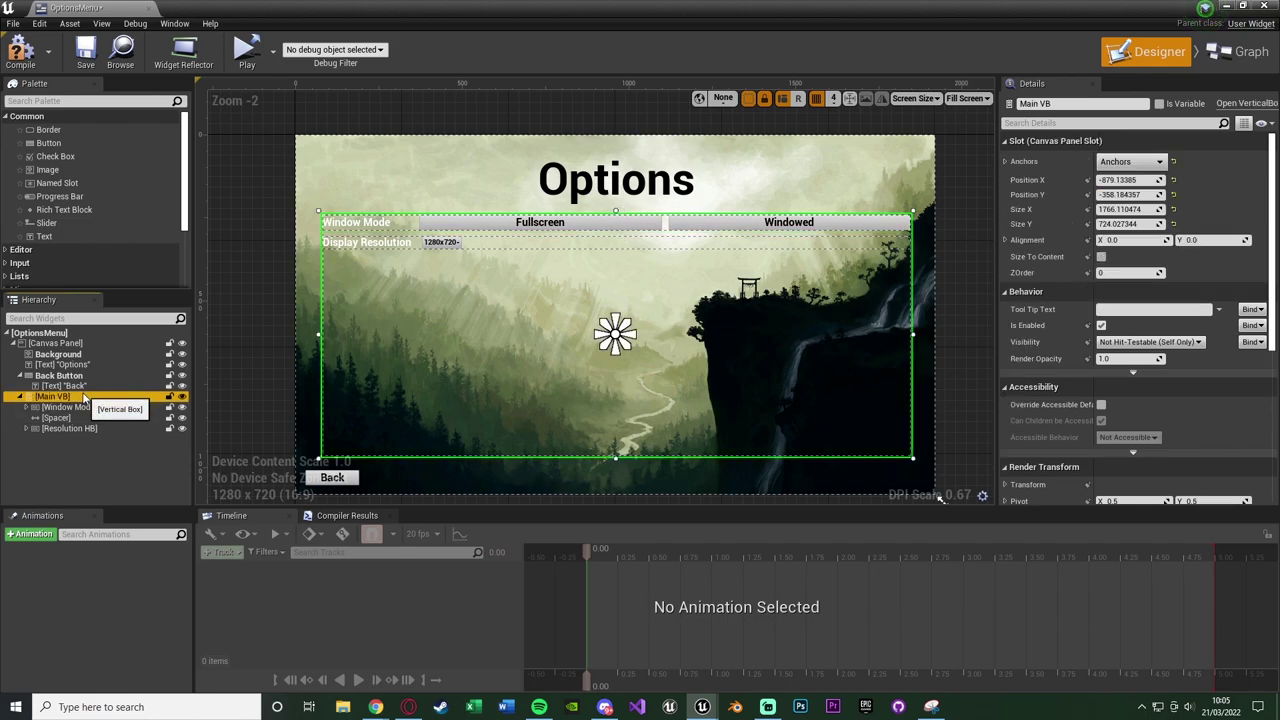
key("ctrl+v")
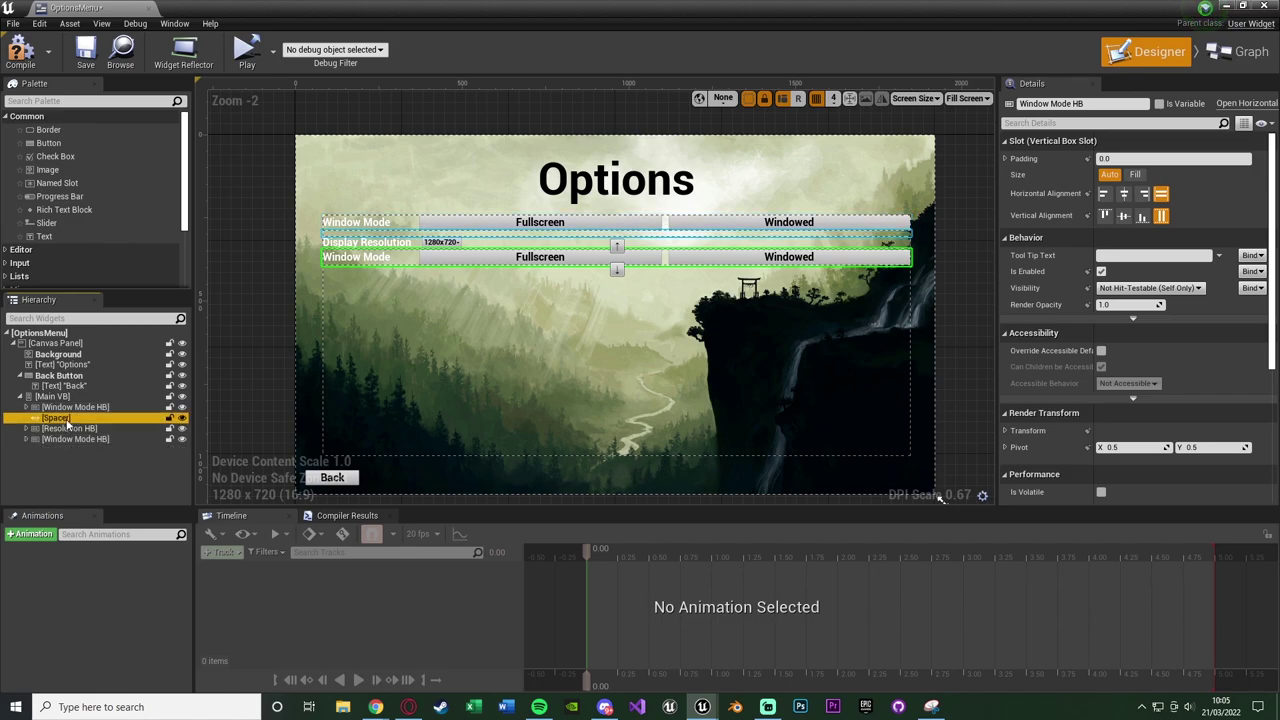
Copy the spacer in Main VB and place the duplicate between Resolution HB and the pasted Window Mode HB.
left_click(74, 398)
left_click(69, 428)
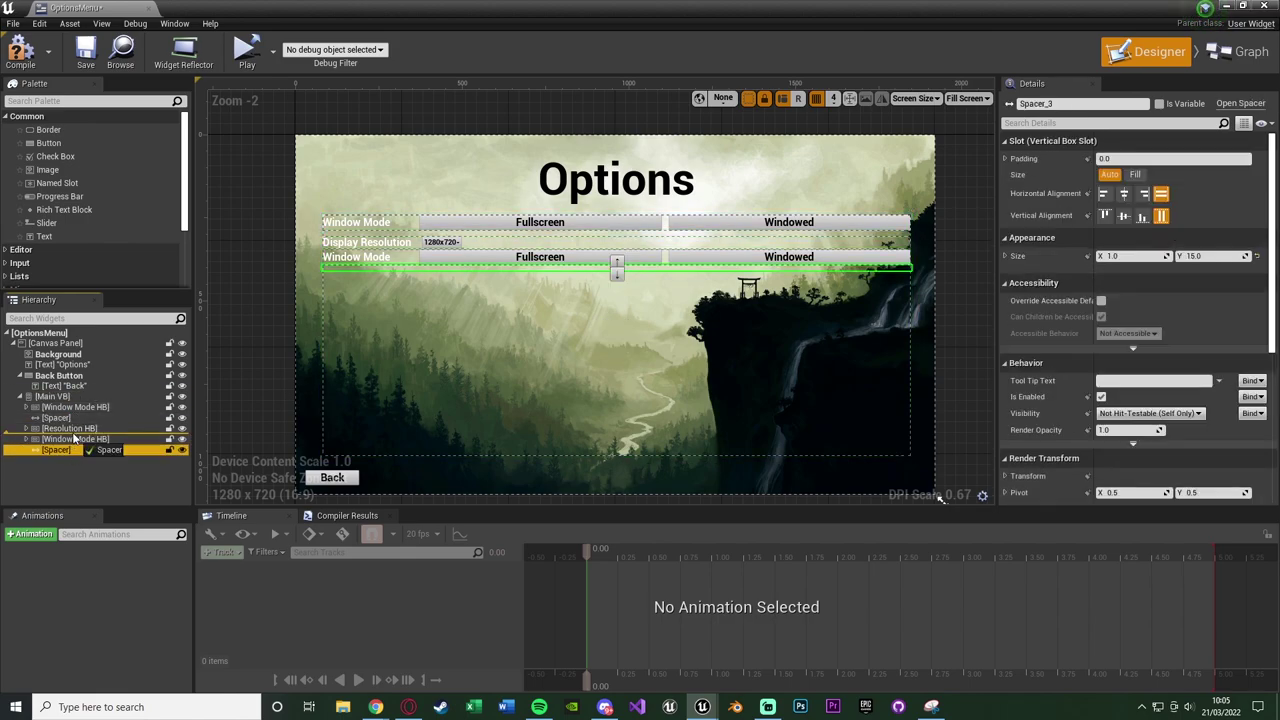
key("ctrl+v")
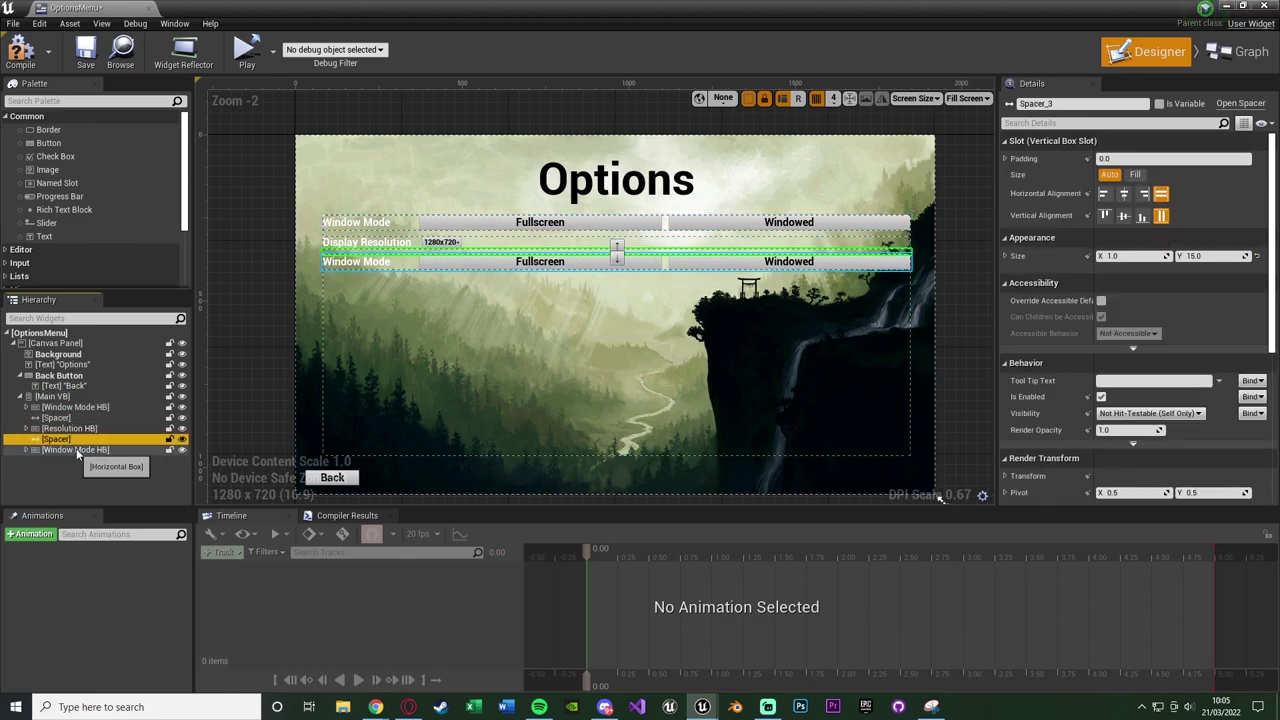
Rename the duplicated Window Mode HB as FPS Cap HB.
left_click(25, 450)
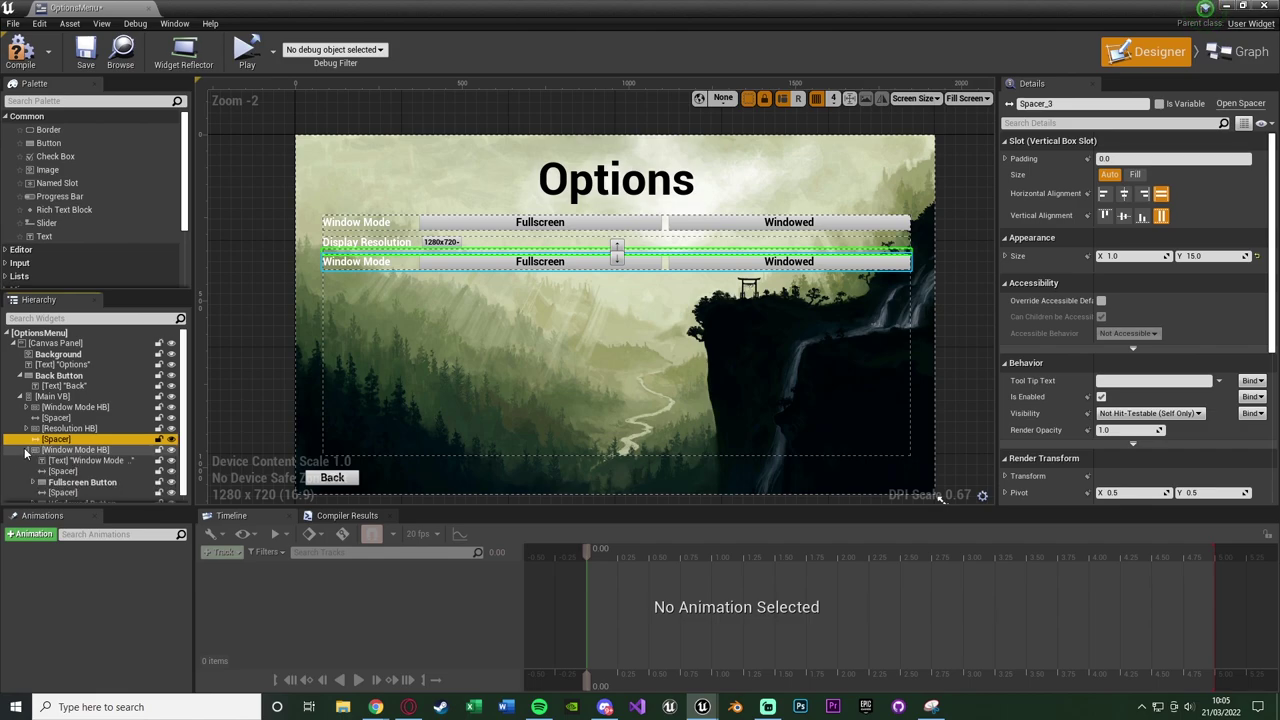
left_click(84, 452)
triple_click(1038, 104)
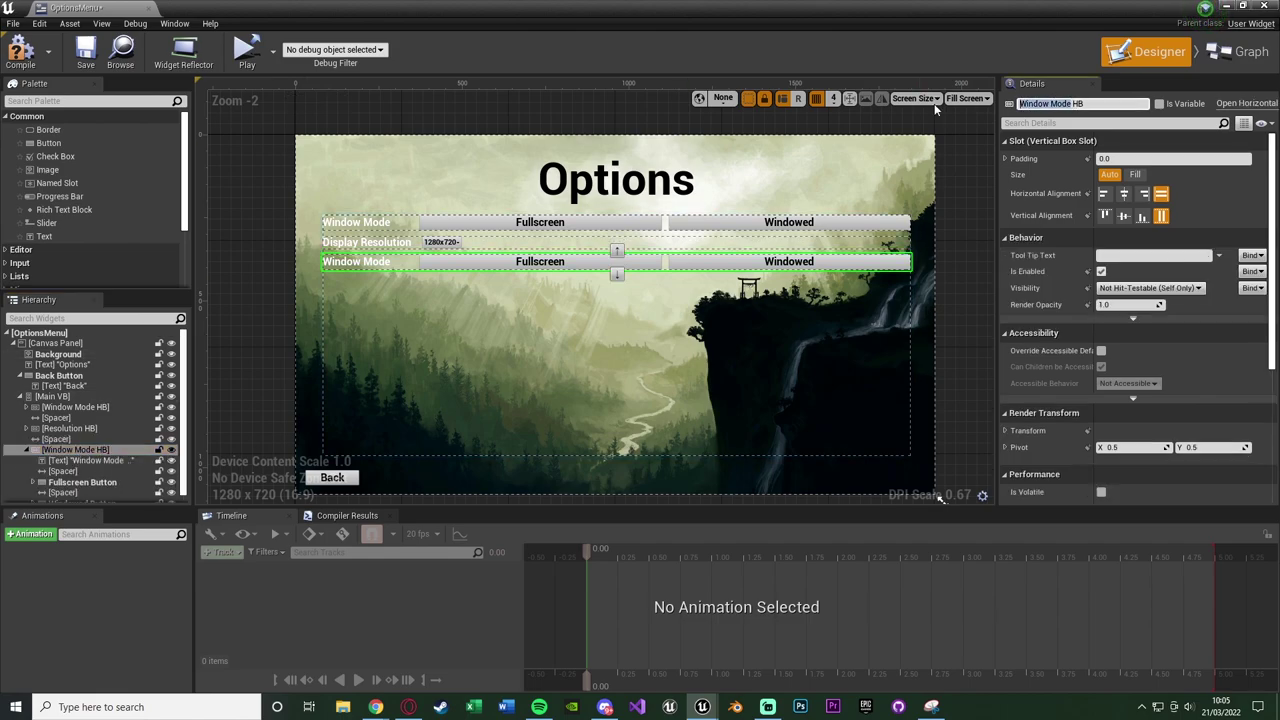
type("FPS HB")
type("Cap")
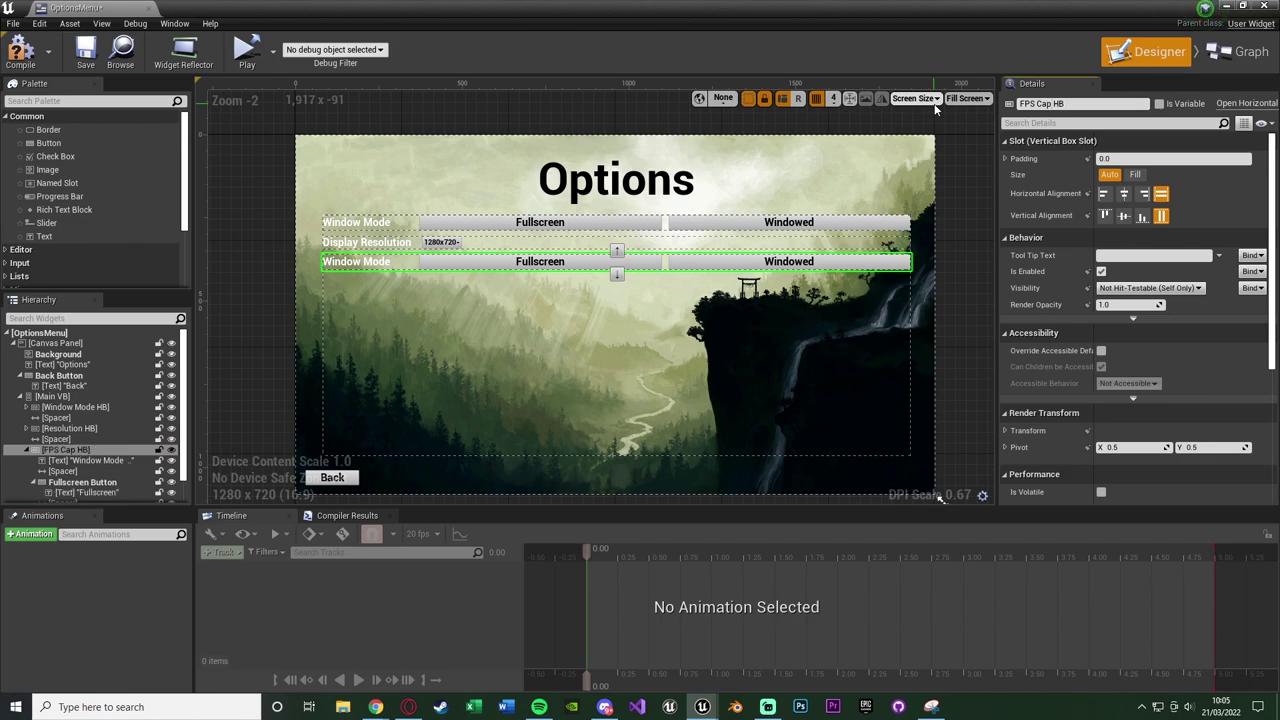
Set the label of the FPS Cap HB row to Frame Rate Limit and compare its alignment with the Display Resolution row.
left_click(358, 264)
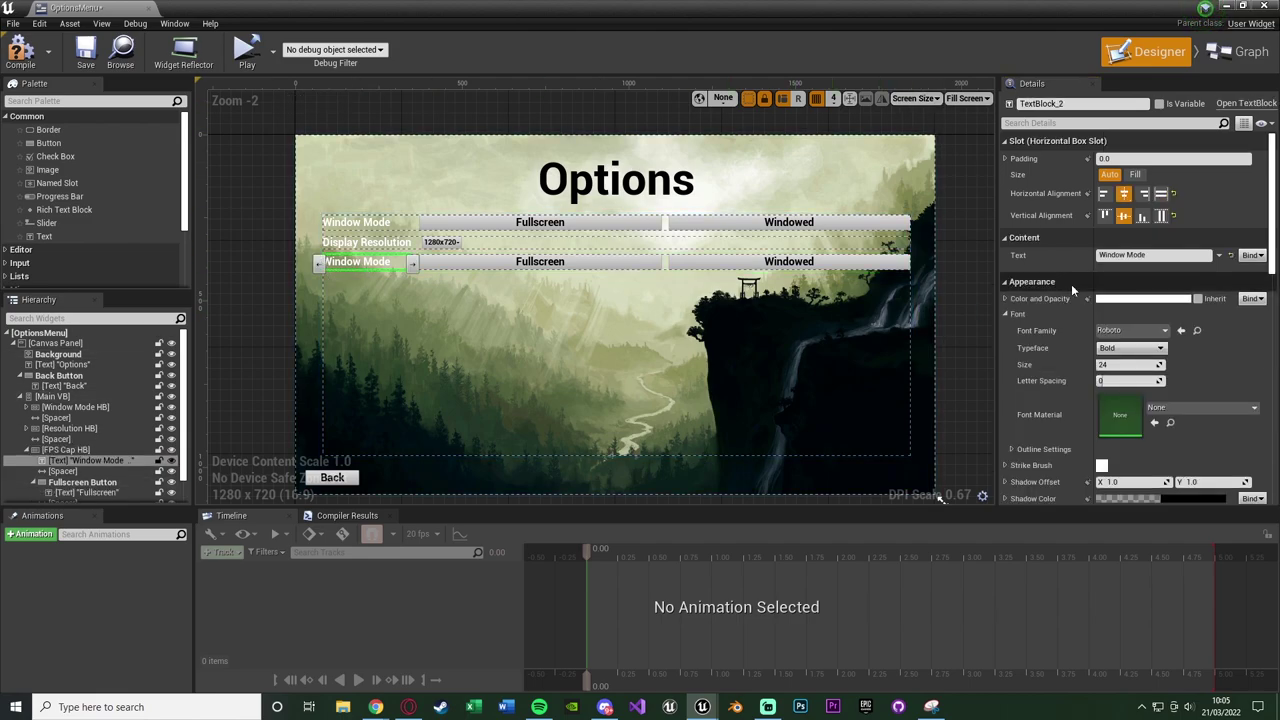
left_click(1178, 260)
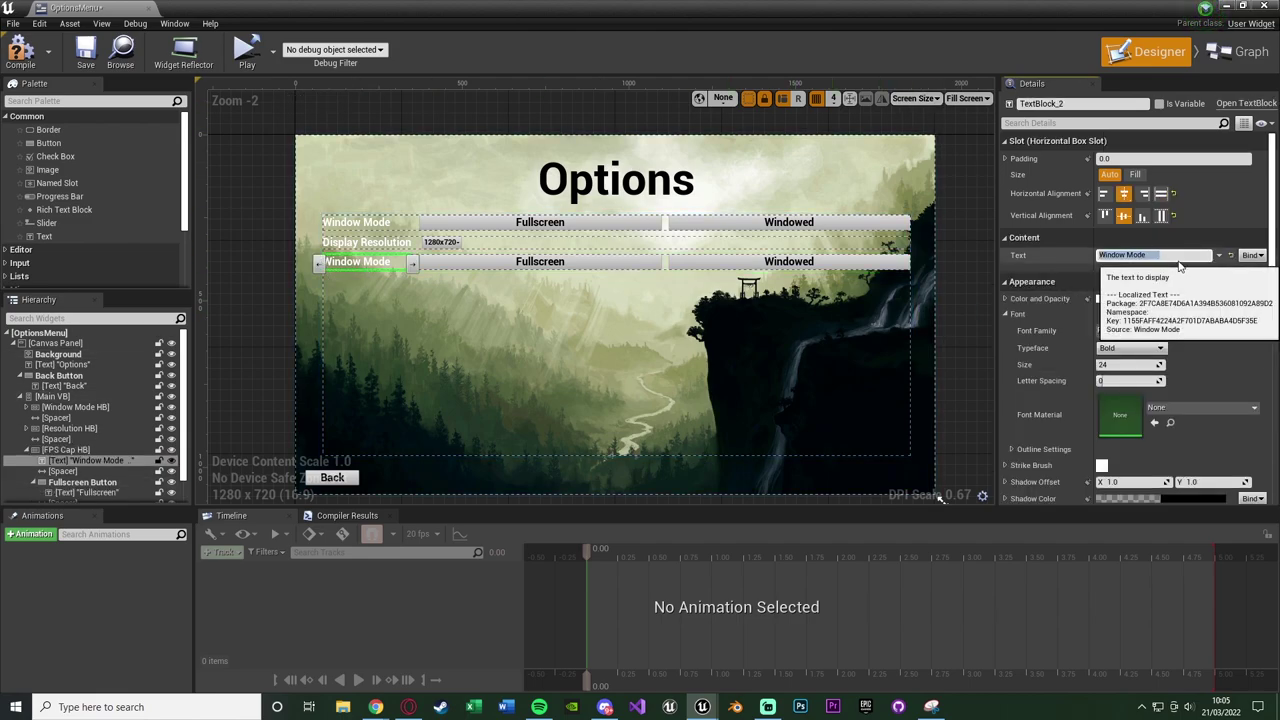
type("Frame Rate Limit")
key("Return")
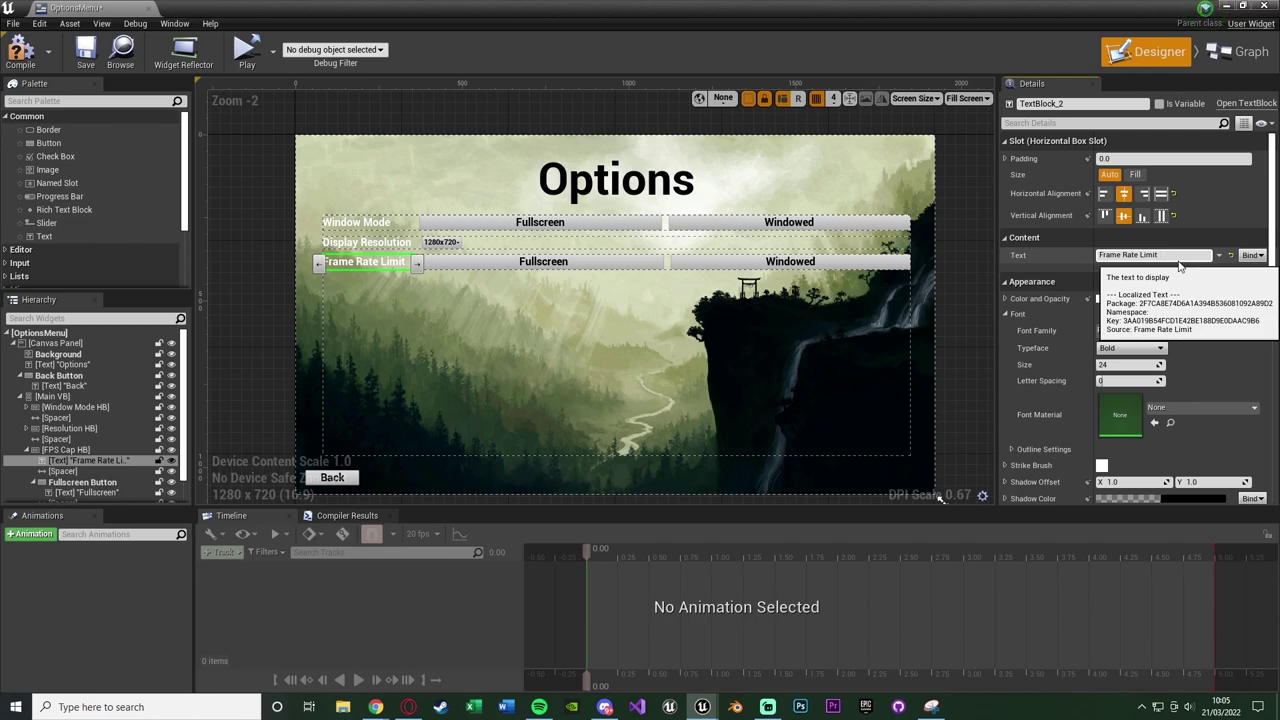
scroll(420, 285, "up", 4)
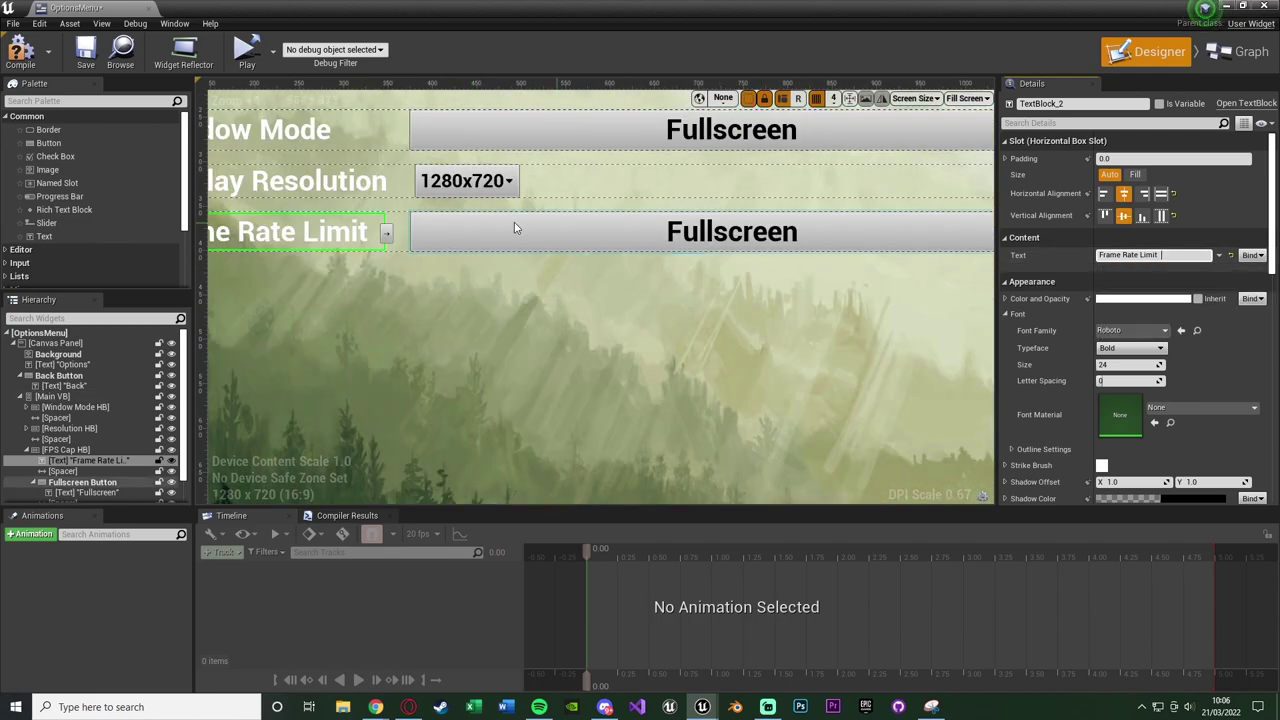
left_click(385, 180)
left_click(330, 232)
scroll(510, 268, "down", 4)
right_click_drag(510, 268, 456, 260)
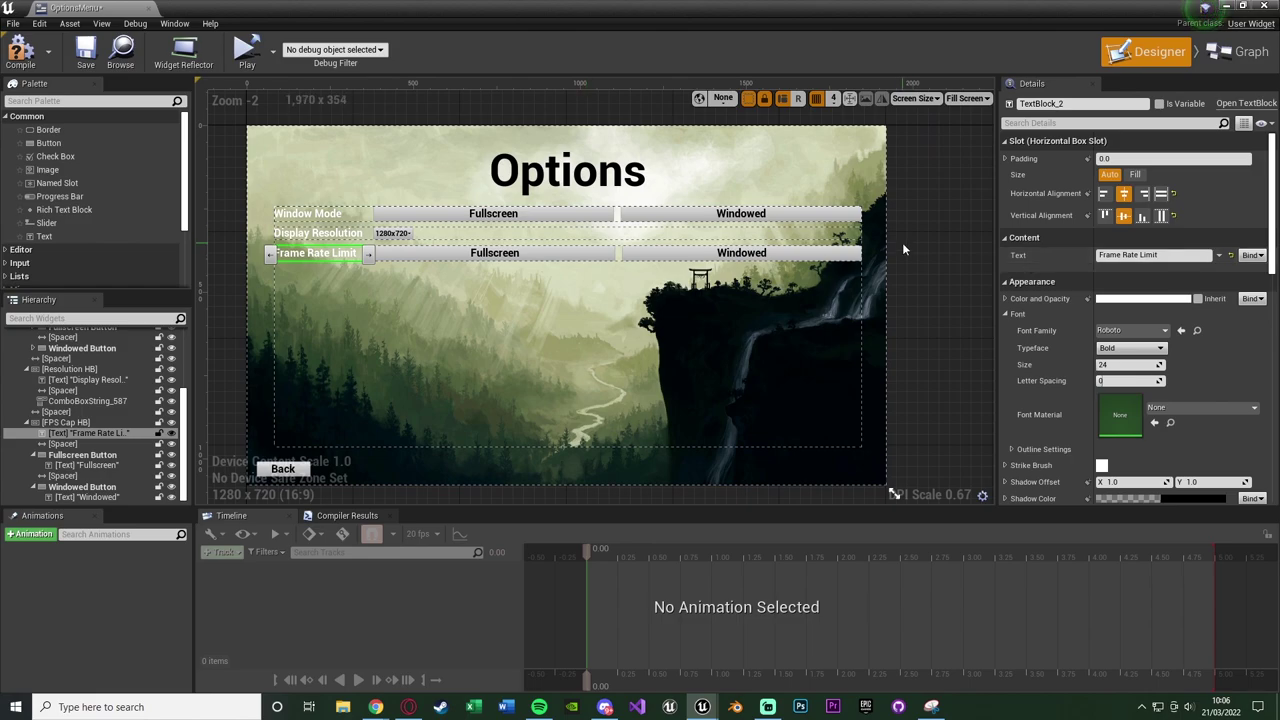
Rename the Fullscreen Button in FPS Cap HB as 30 FPS Button and set its text to 30 FPS.
left_click(450, 254)
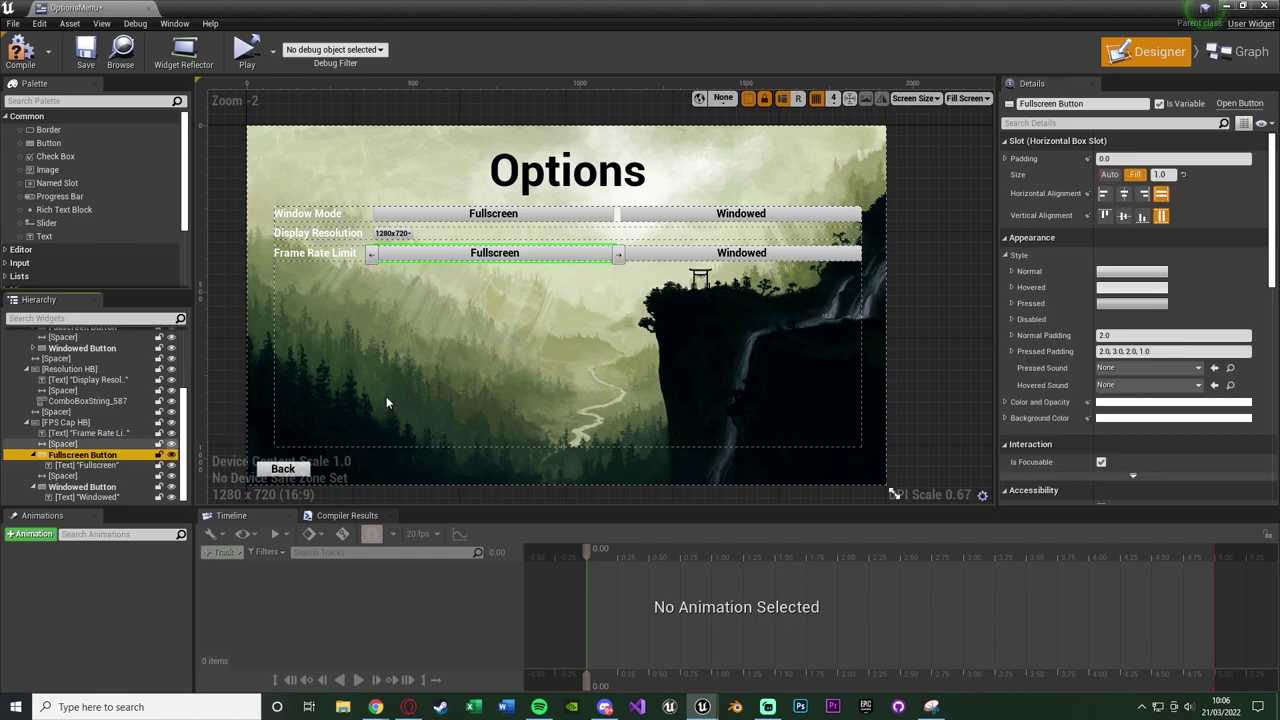
double_click(1057, 103)
type("30 FPS")
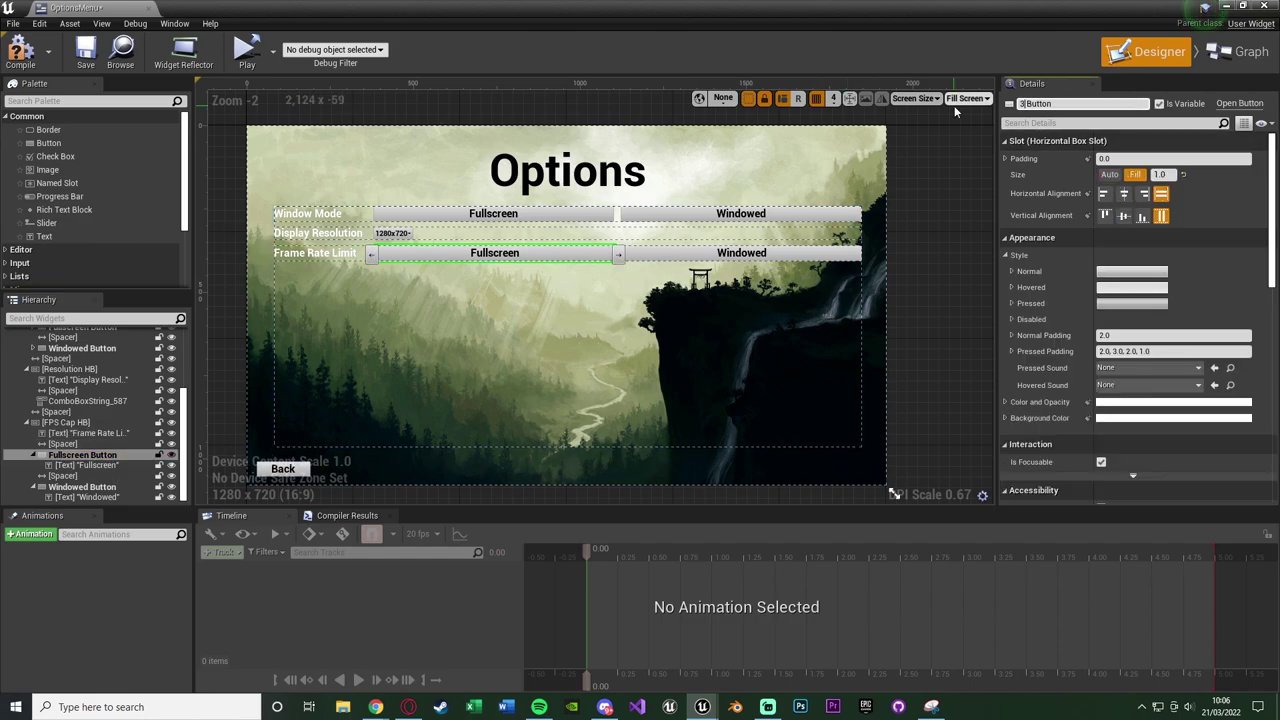
key("Return")
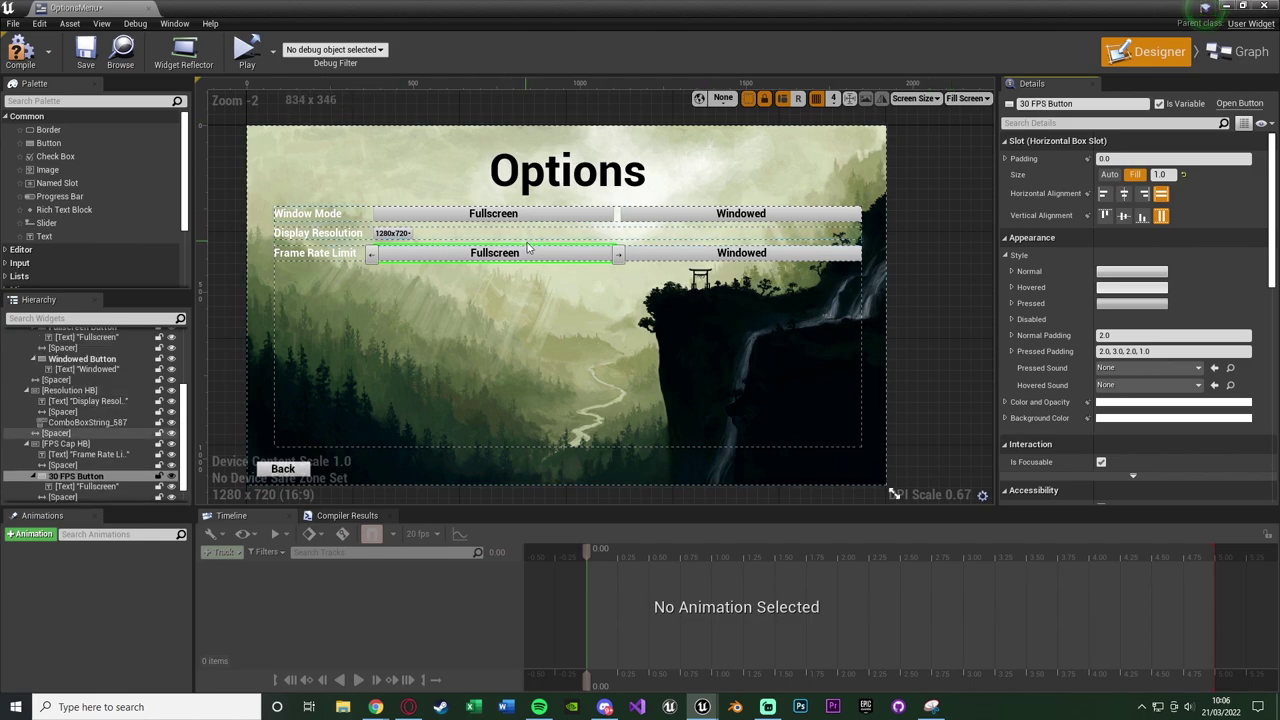
left_click(495, 253)
left_click(1141, 240)
type("3")
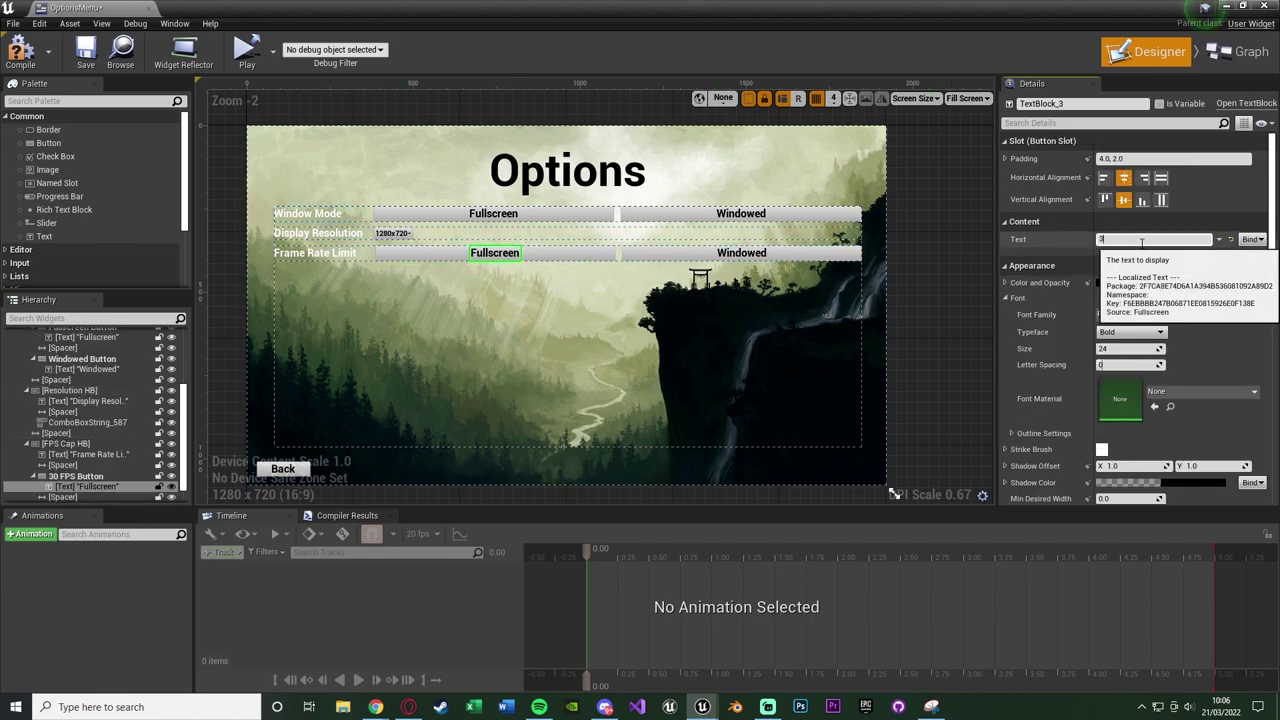
type("0 FPS")
key("Return")
Rename the Windowed Button in FPS Cap HB as 60 FPS Button and set its text to 60 FPS.
left_click(741, 253)
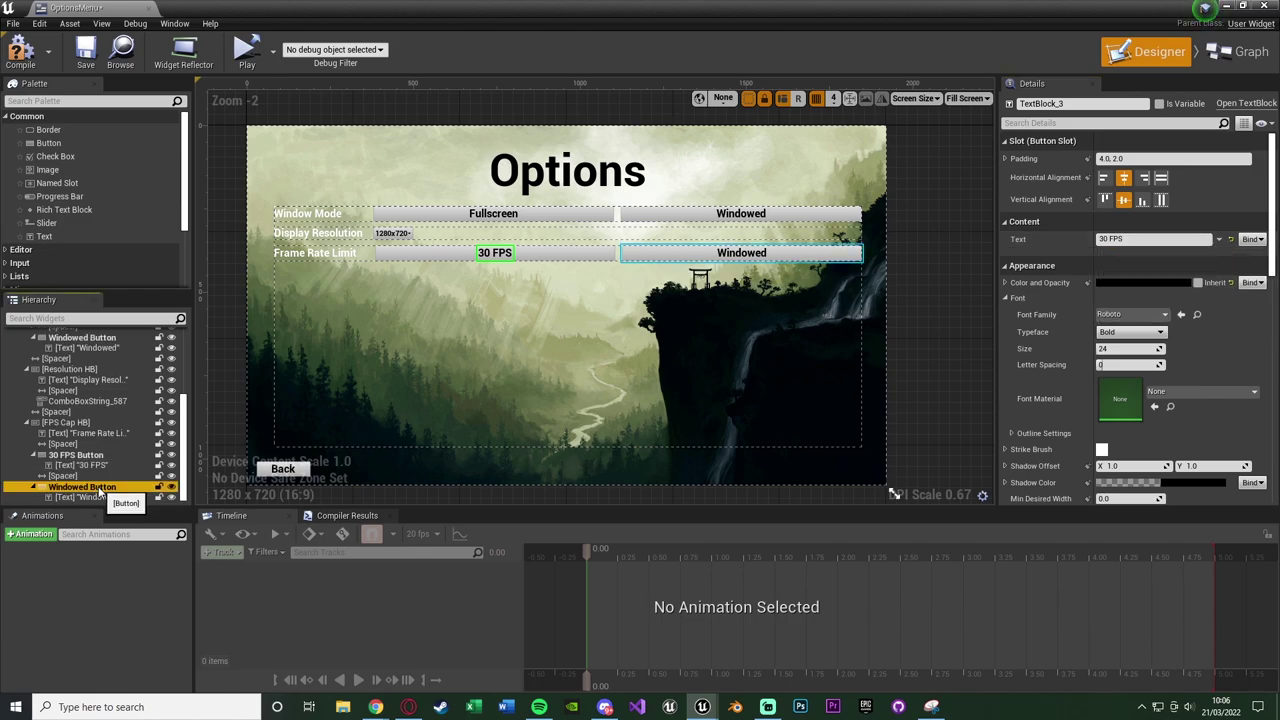
double_click(1035, 103)
type("60 F")
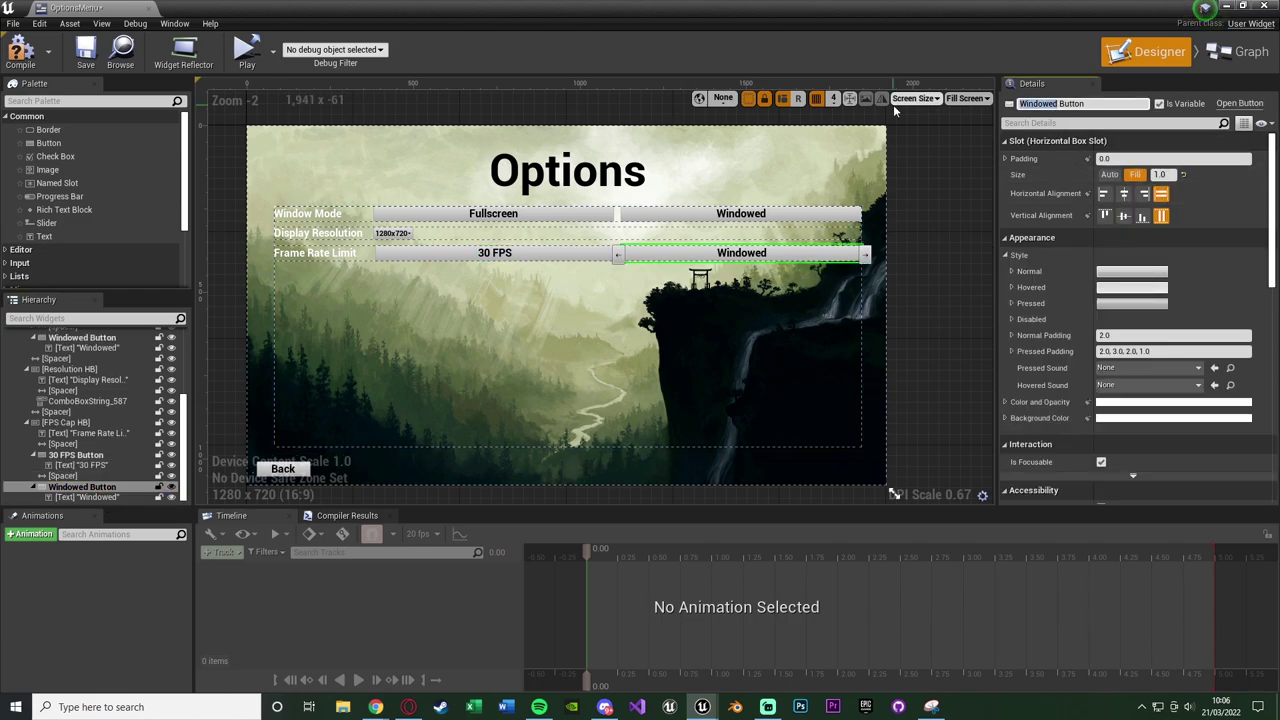
type("PS")
key("Return")
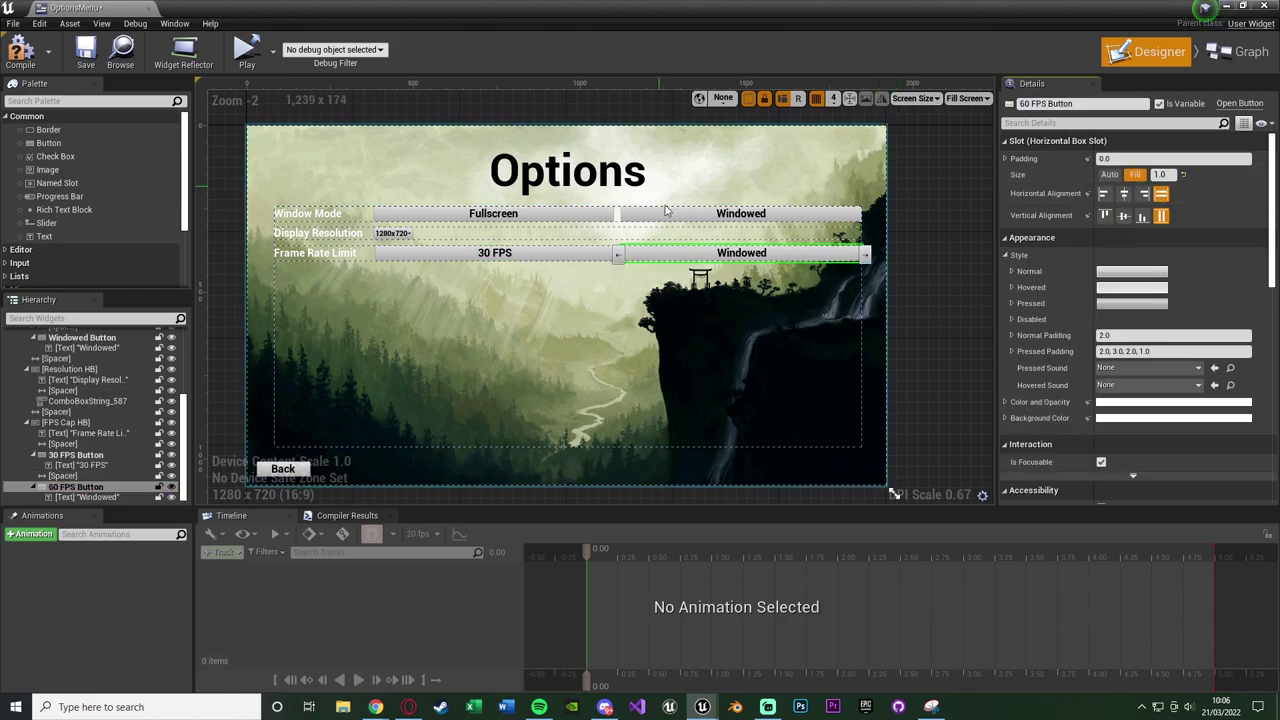
left_click(733, 254)
left_click(1172, 239)
type("6")
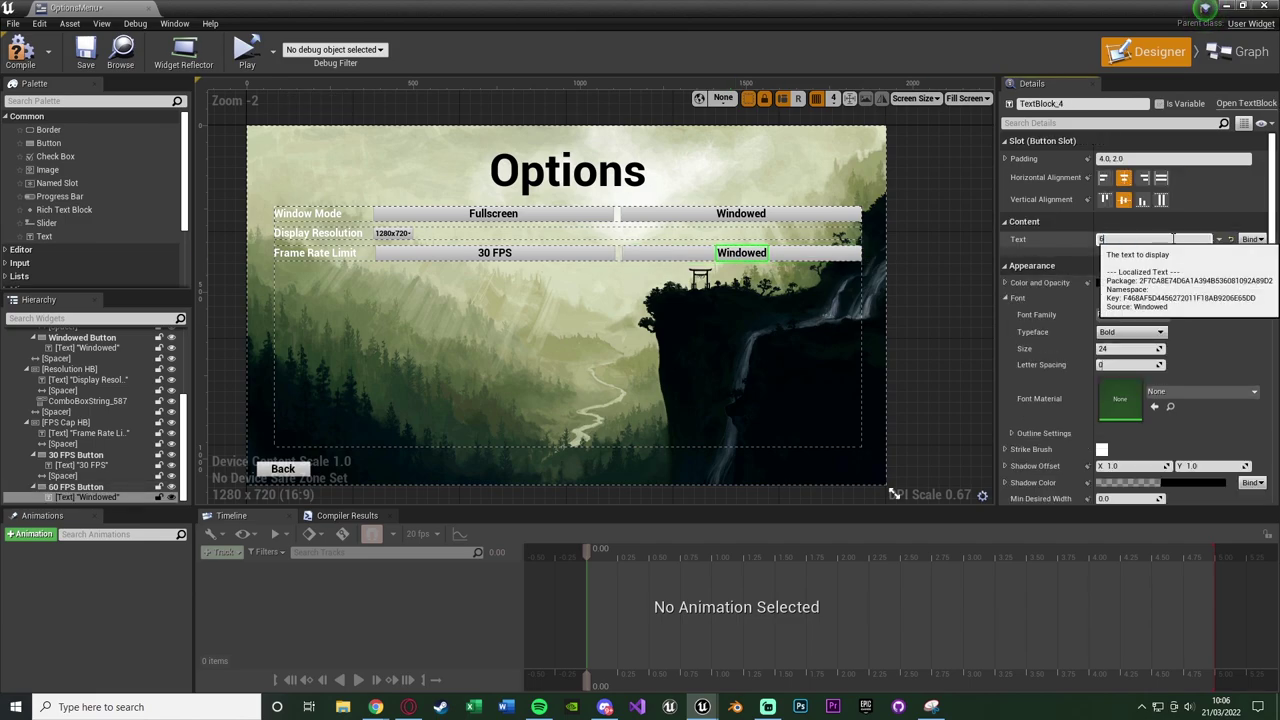
type("0 FPS")
key("Return")
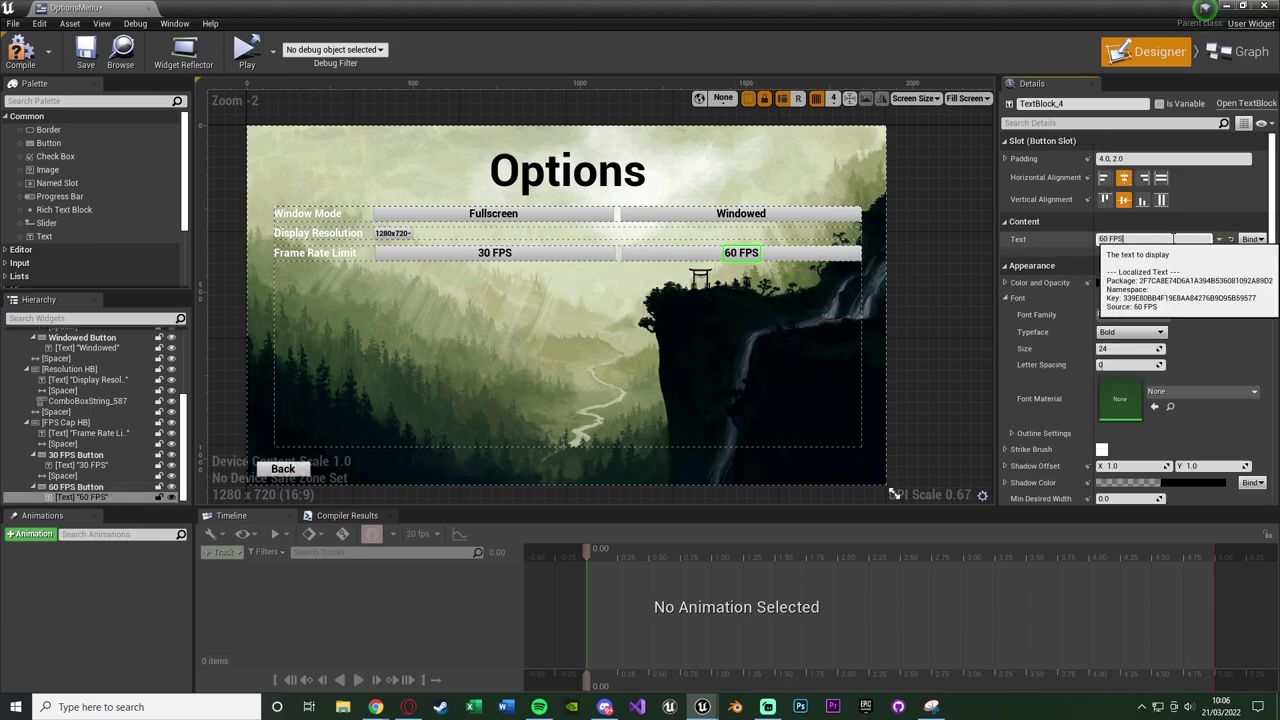
Duplicate the 30 FPS Button, the spacer after it and the 60 FPS Button within FPS Cap HB.
left_click(95, 456)
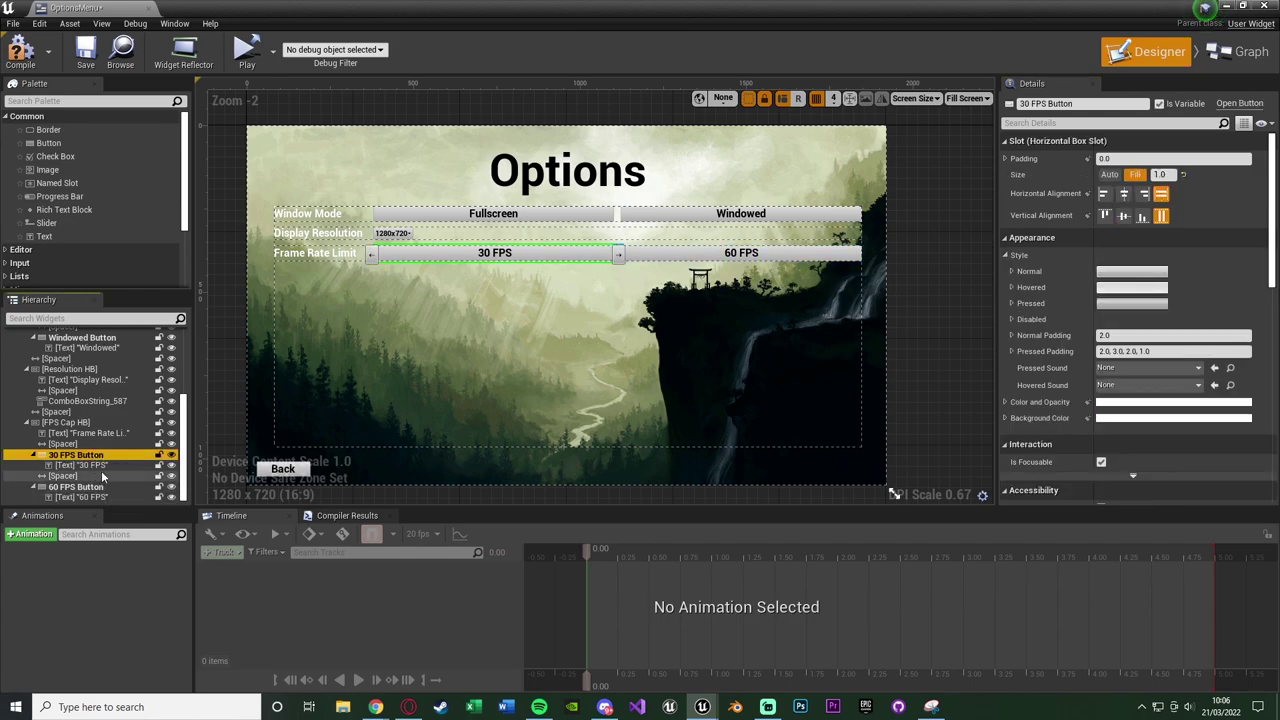
left_click(78, 487, "ctrl")
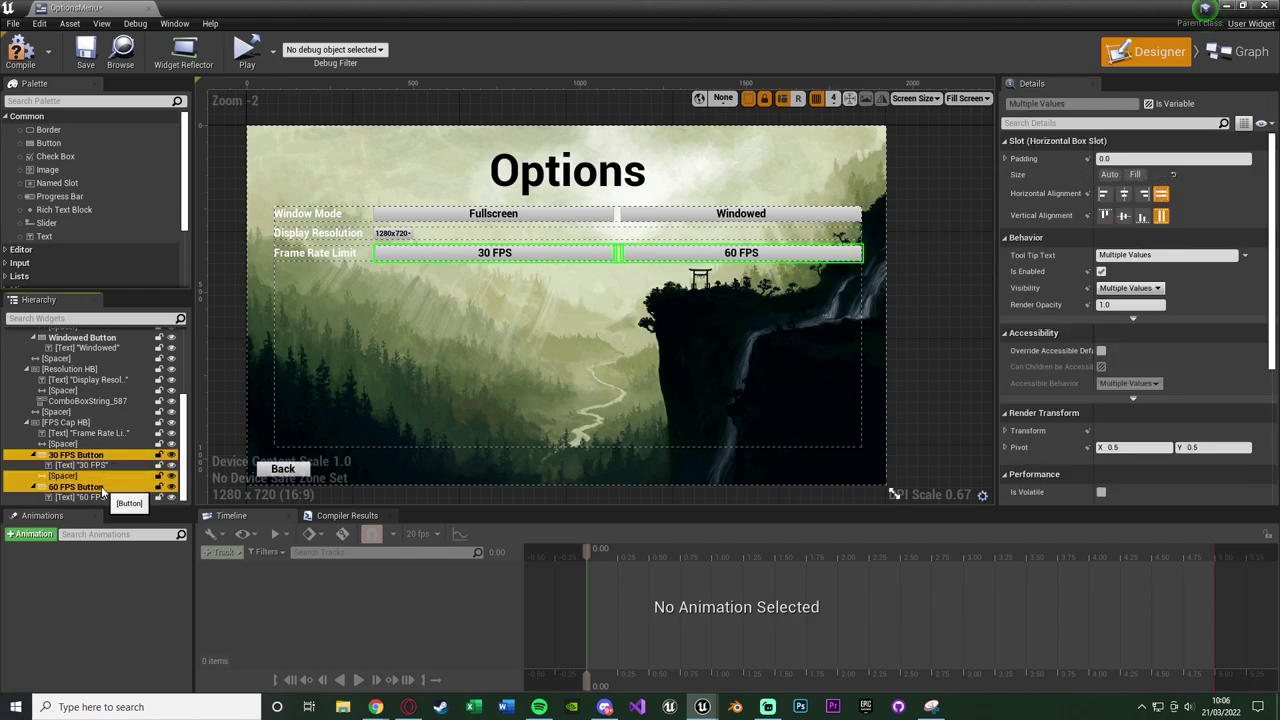
key("ctrl+d")
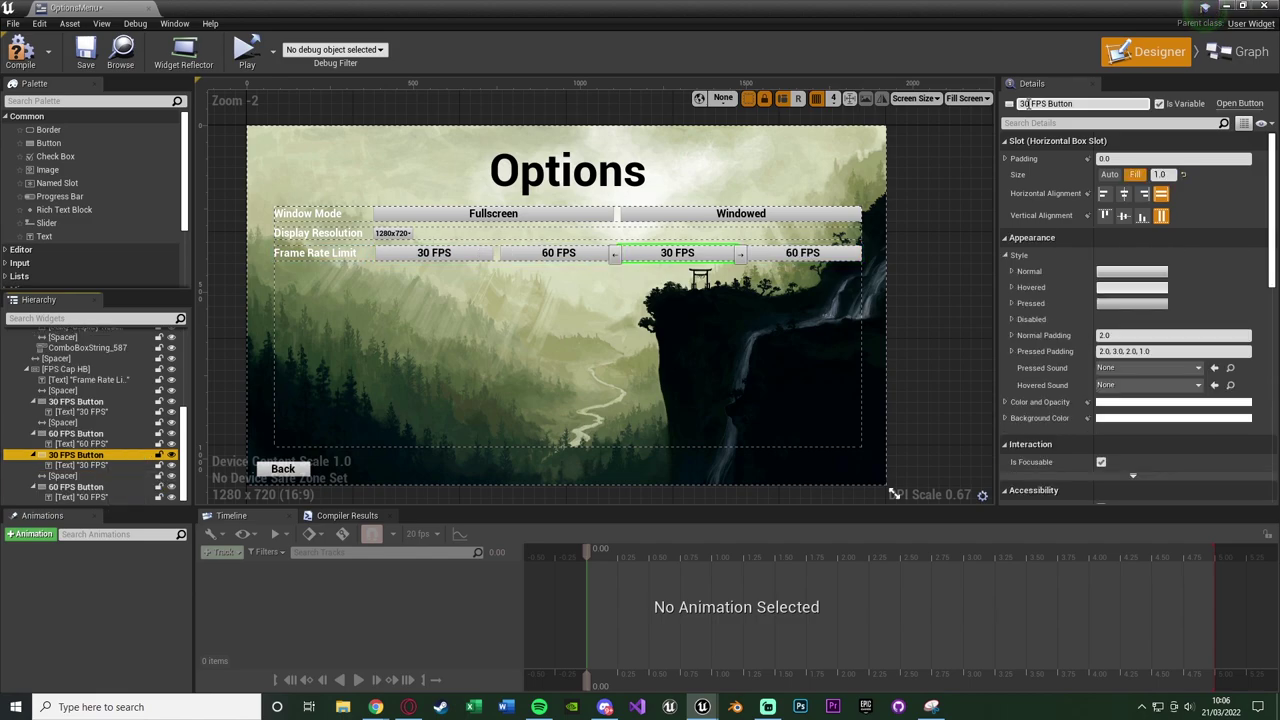
Rename the duplicated 30 FPS Button as 120 FPS Button and set its text to 120 FPS.
left_click(1023, 103)
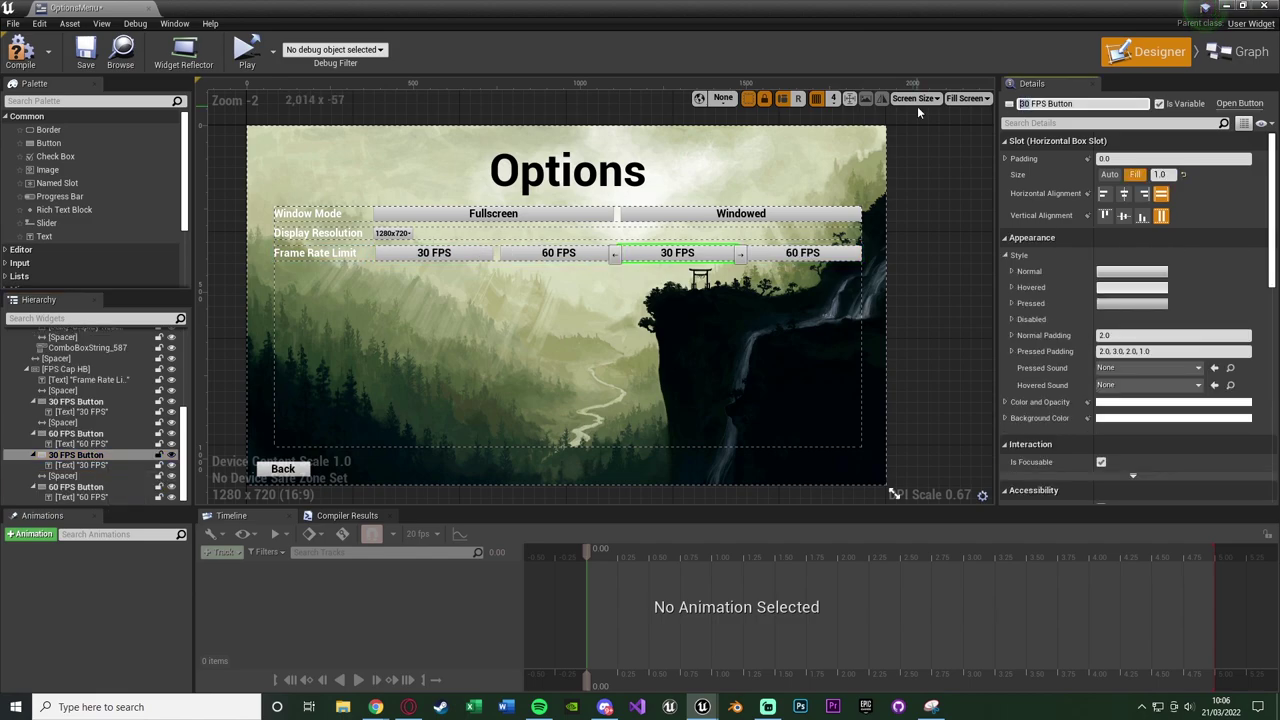
key("BackSpace")
type("12")
key("Return")
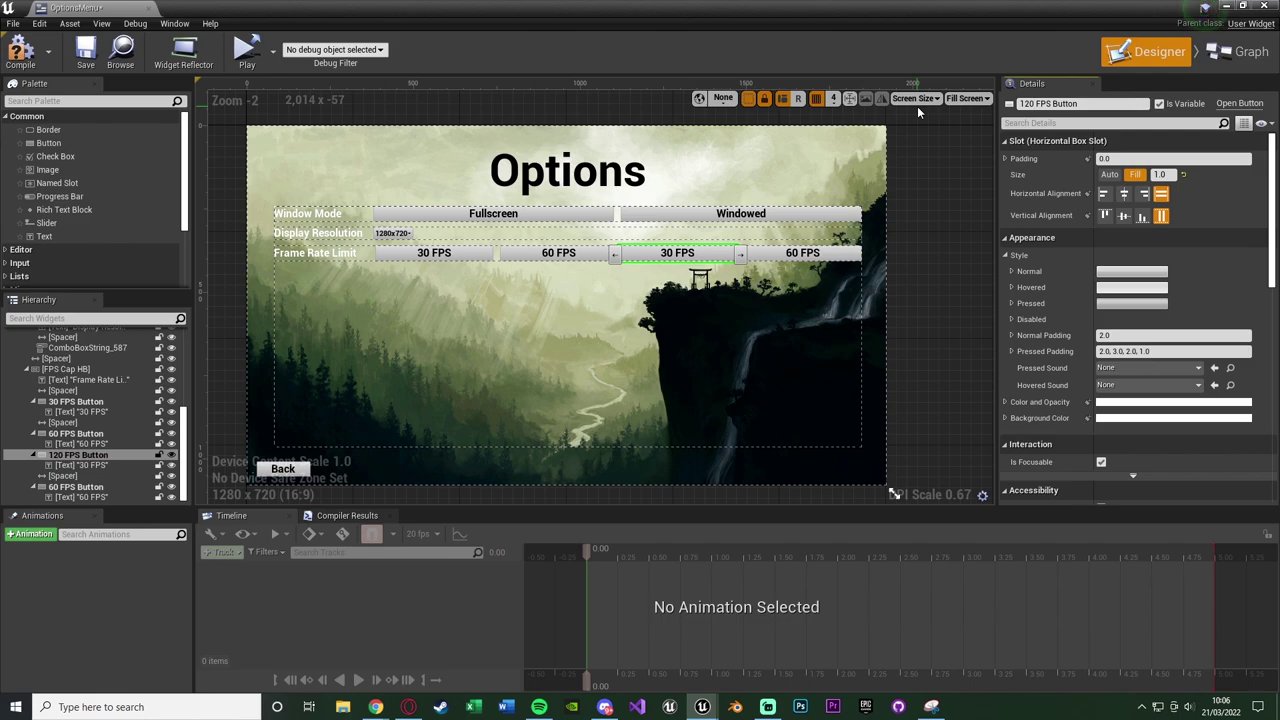
left_click(80, 465)
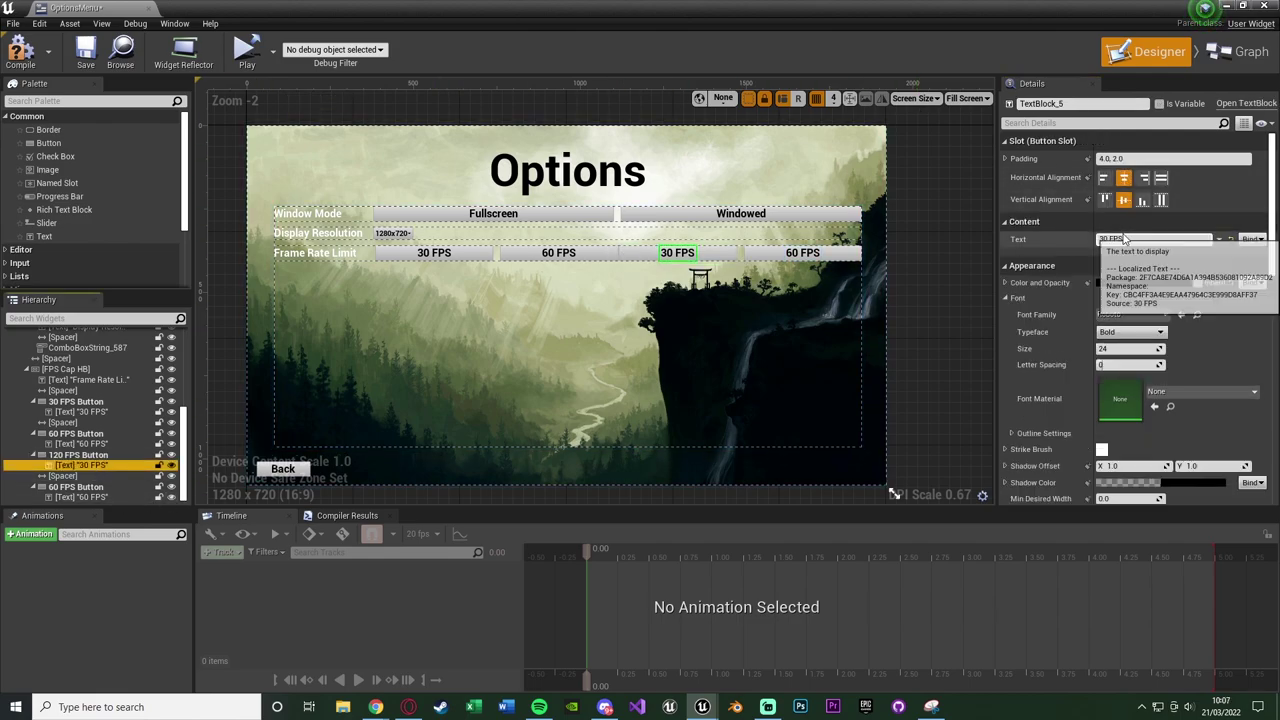
left_click(1104, 240)
key("BackSpace")
type("12")
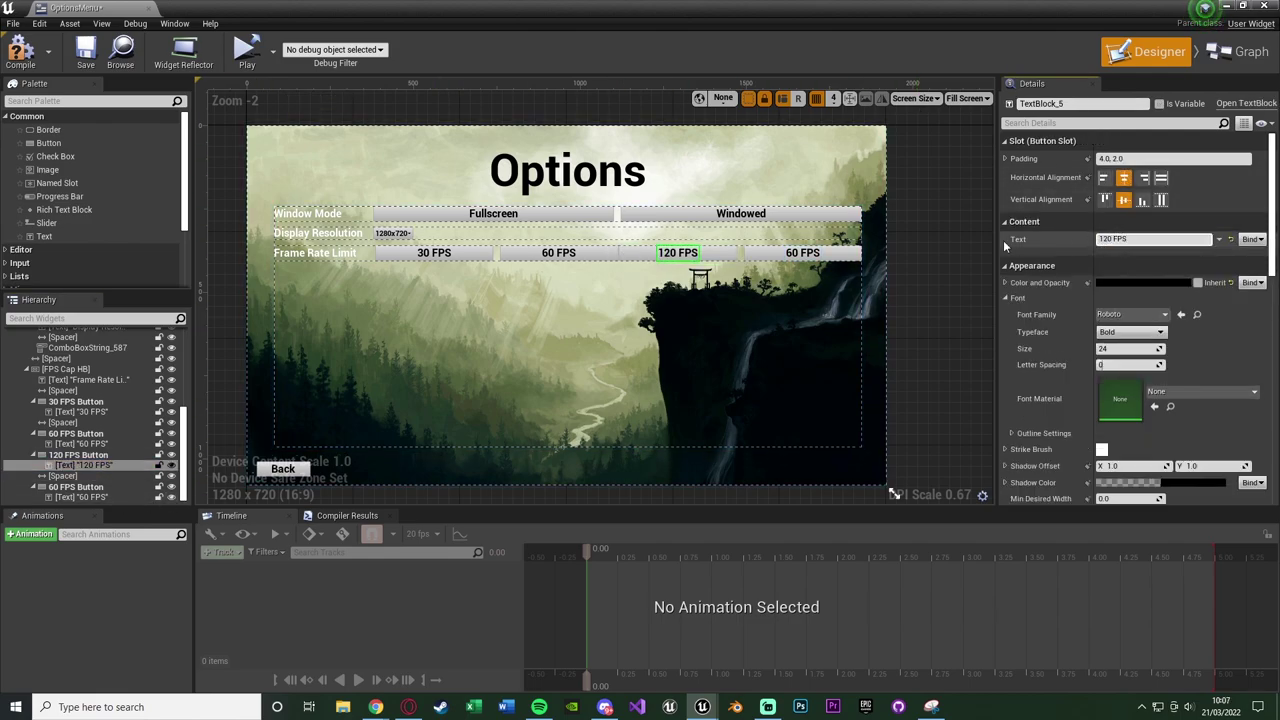
Rename the last 60 FPS Button in FPS Cap HB as Unlimted FPS Button and set its text to Unlimted FPS.
left_click(90, 487)
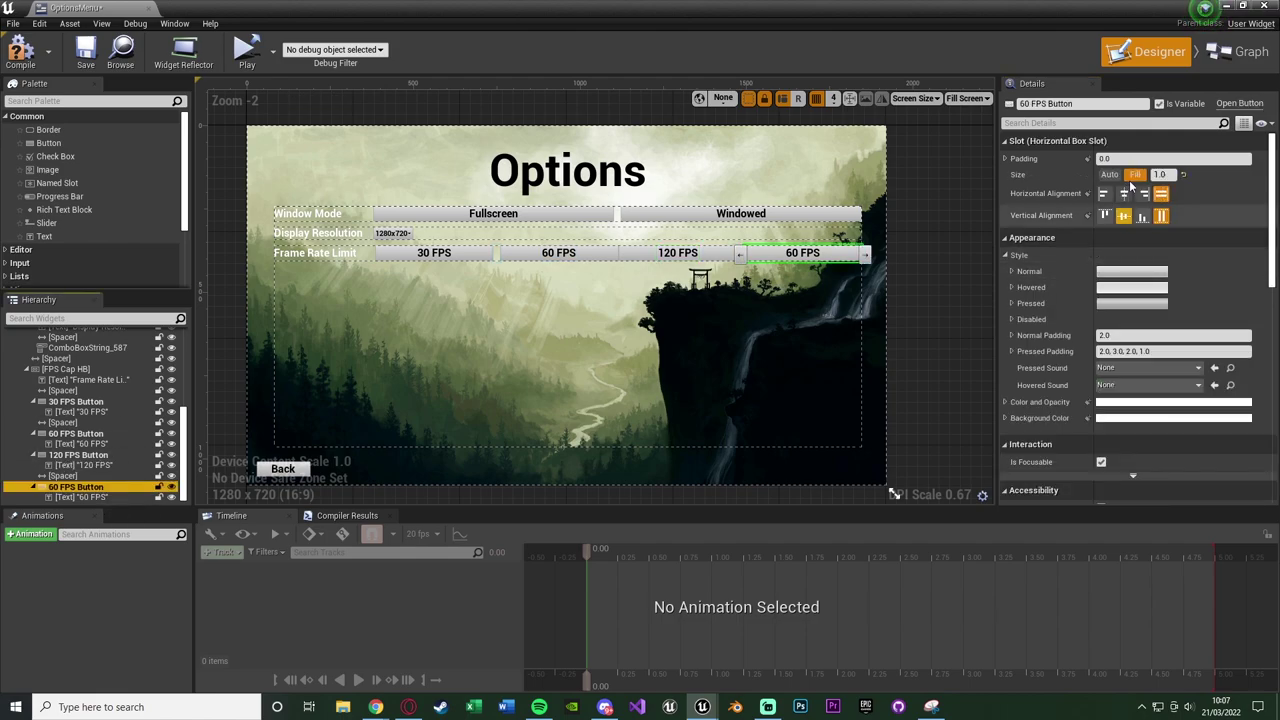
double_click(1025, 104)
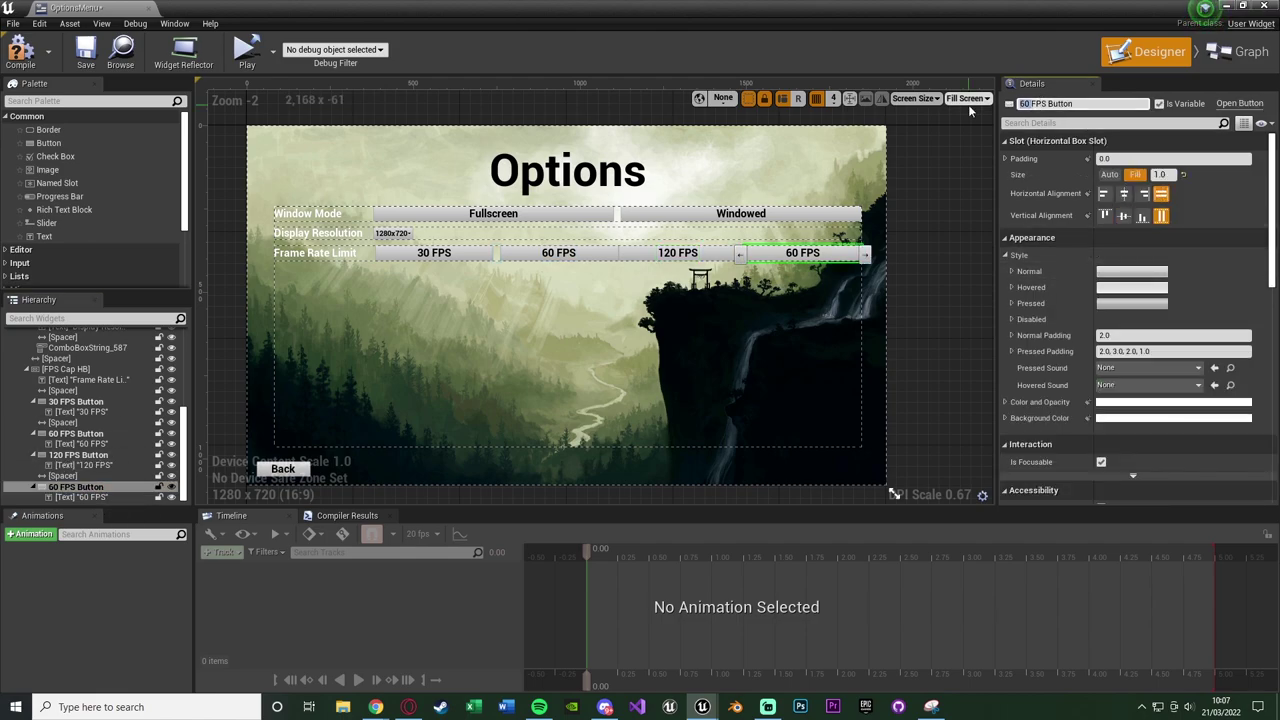
type("Unlimted")
key("Return")
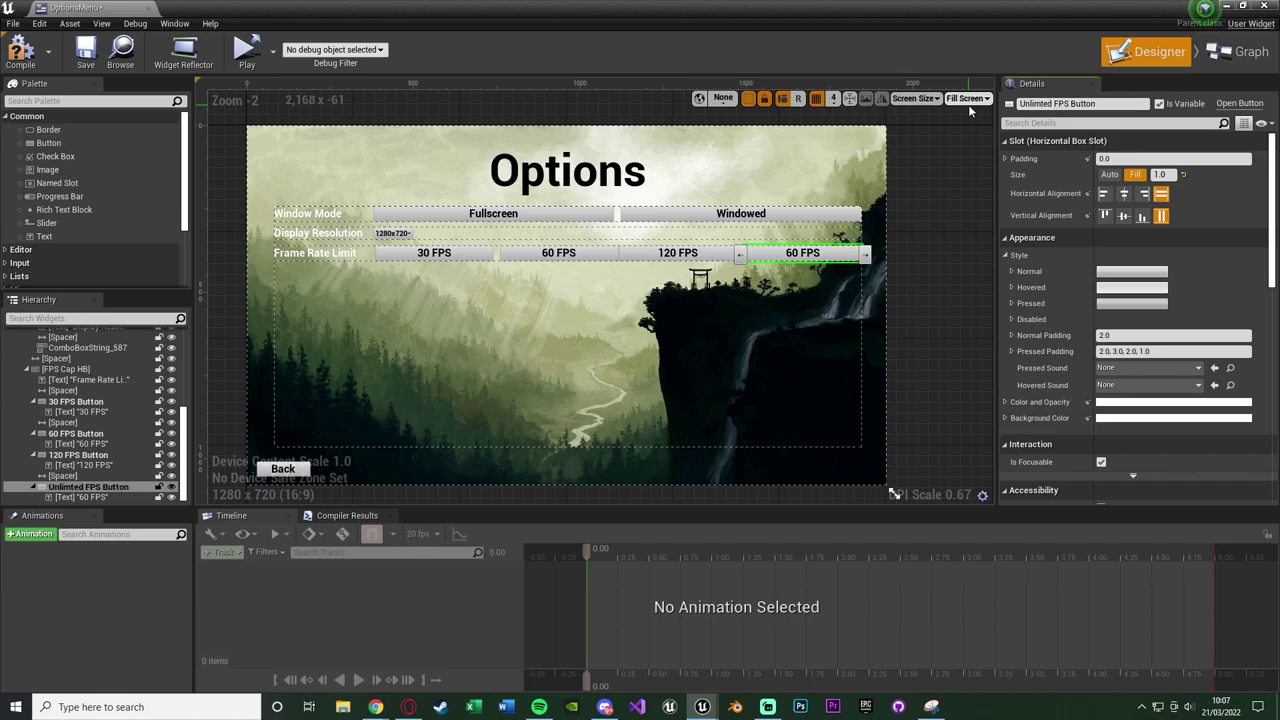
left_click(104, 495)
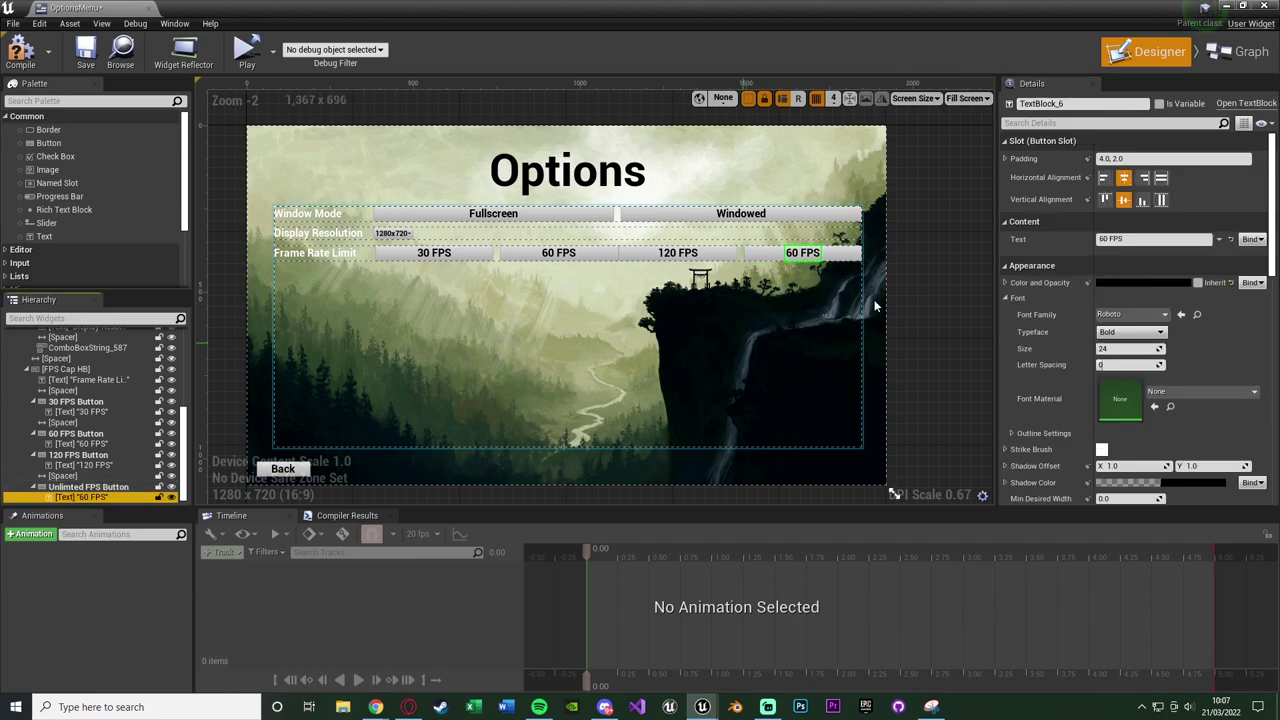
double_click(1110, 239)
type("Unlimted")
key("Return")
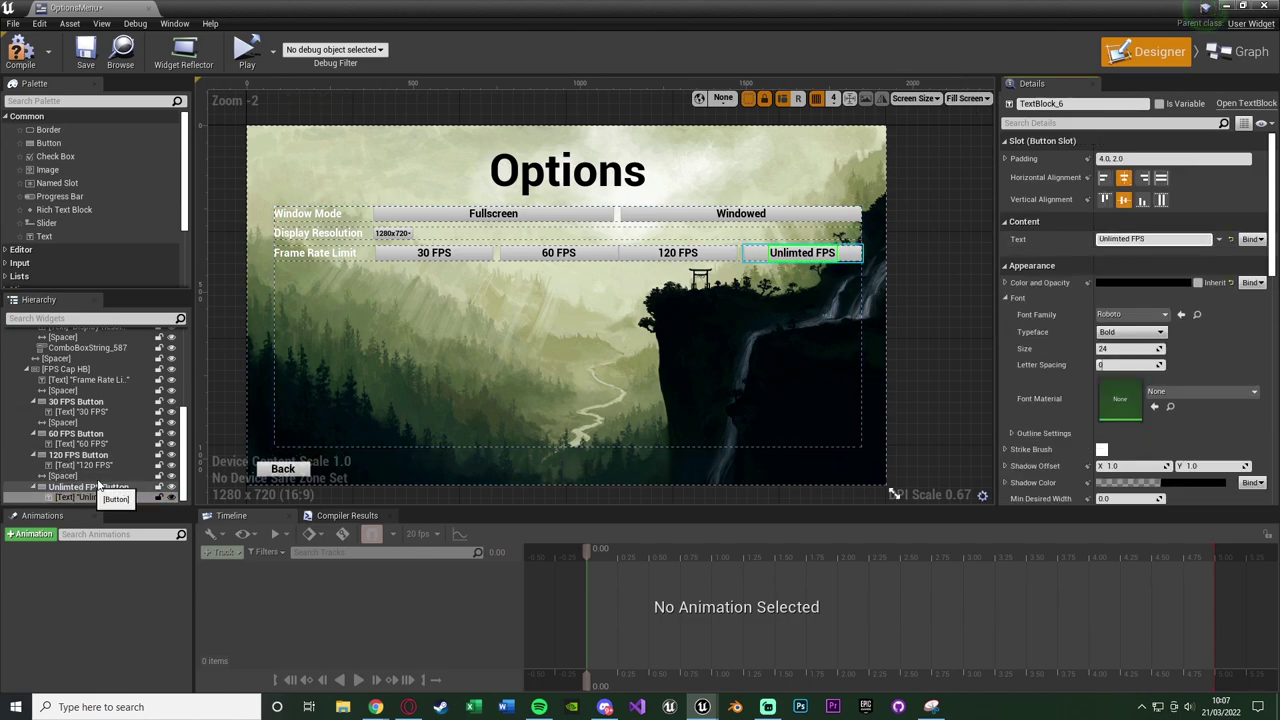
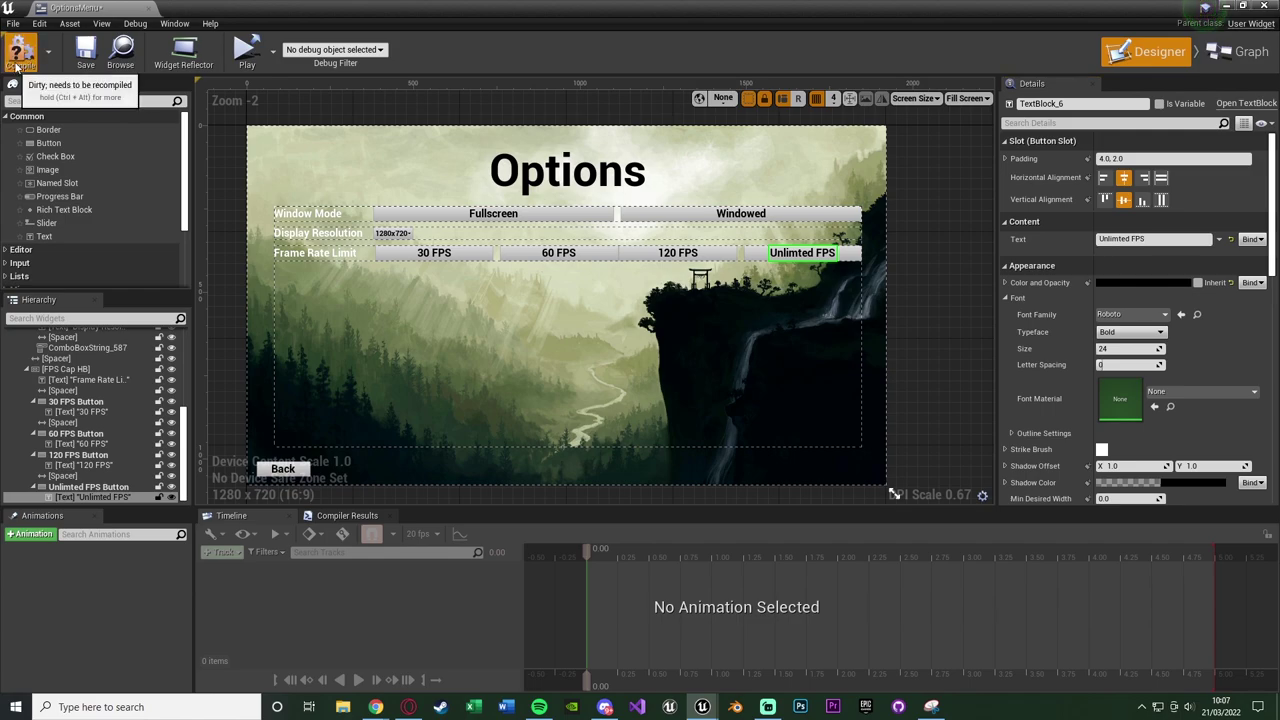
left_click(901, 357)
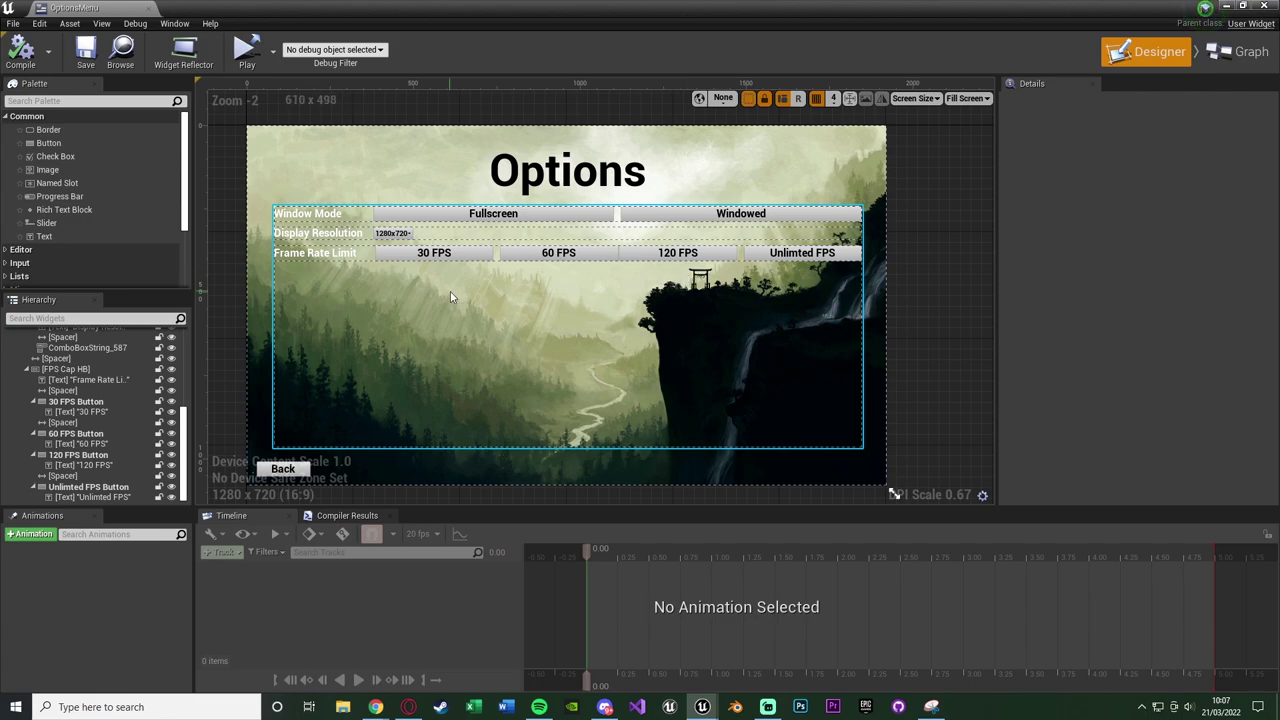
Copy the spacer between Resolution HB and FPS Cap HB to the end of Main VB.
scroll(65, 432, "up", 2)
scroll(65, 432, "up", 2)
scroll(26, 444, "up", 2)
left_click(24, 444)
left_click(26, 390)
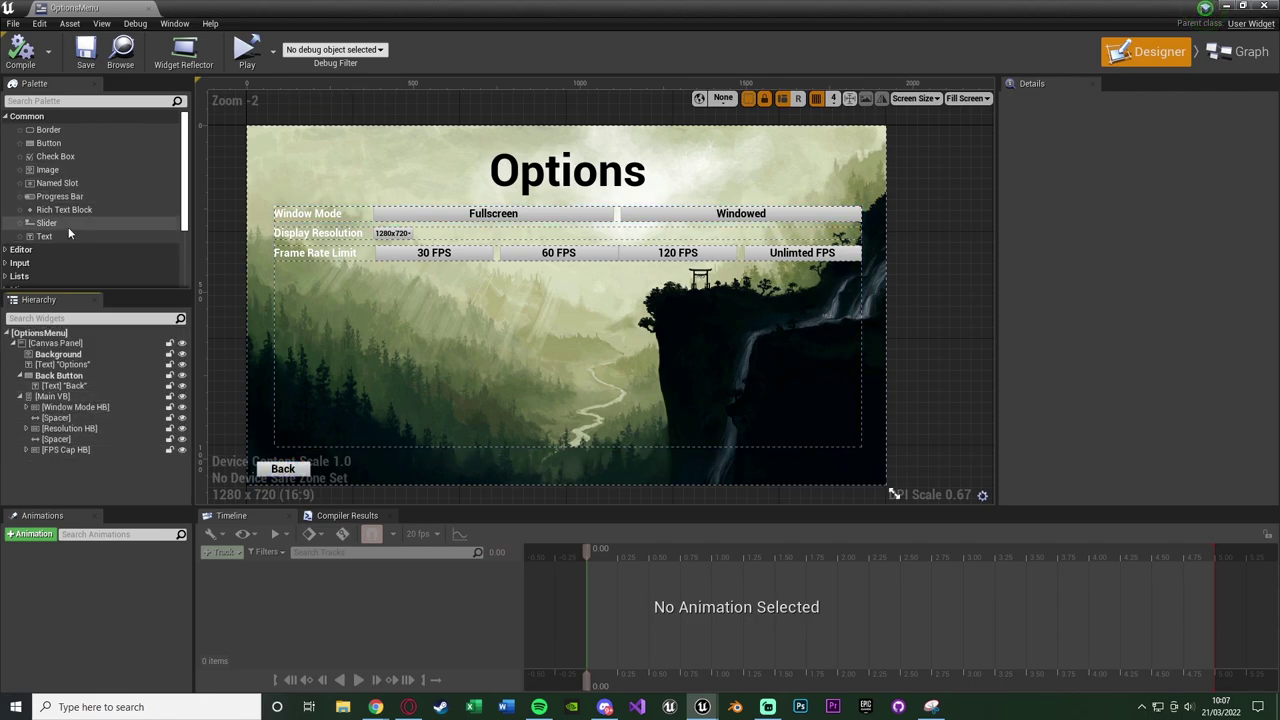
left_click(55, 439)
left_click(65, 397)
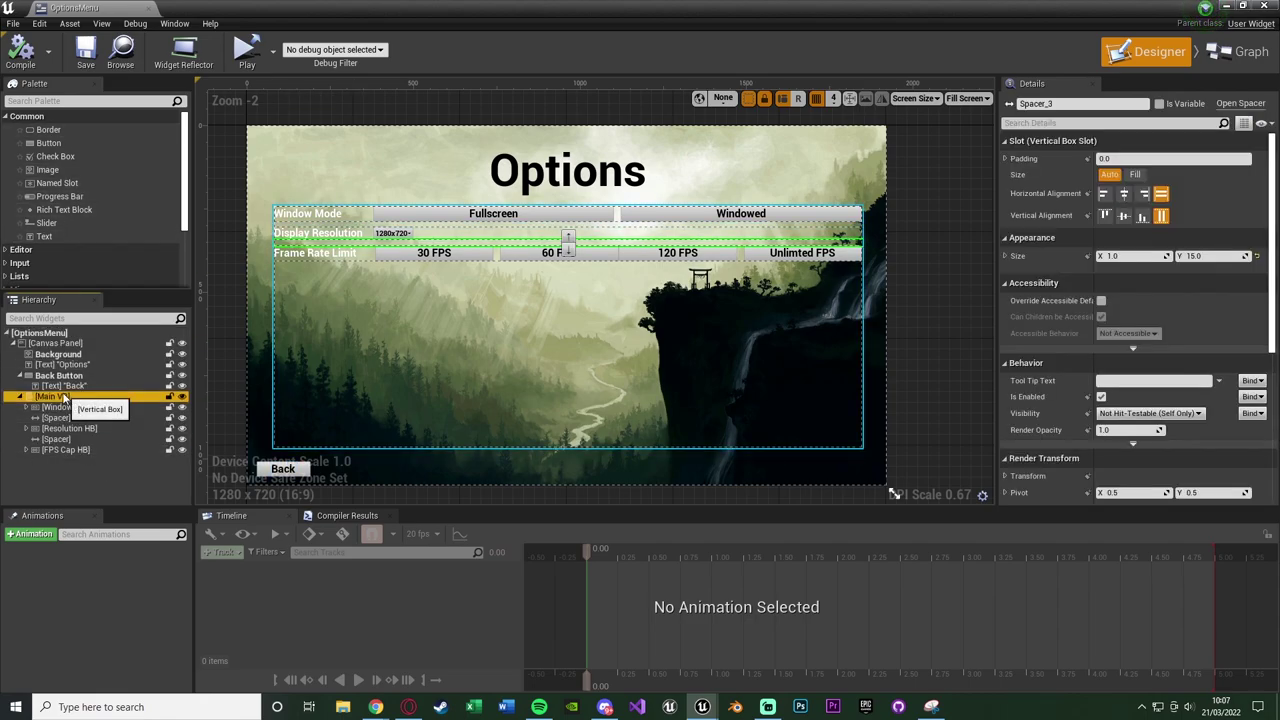
key("ctrl+v")
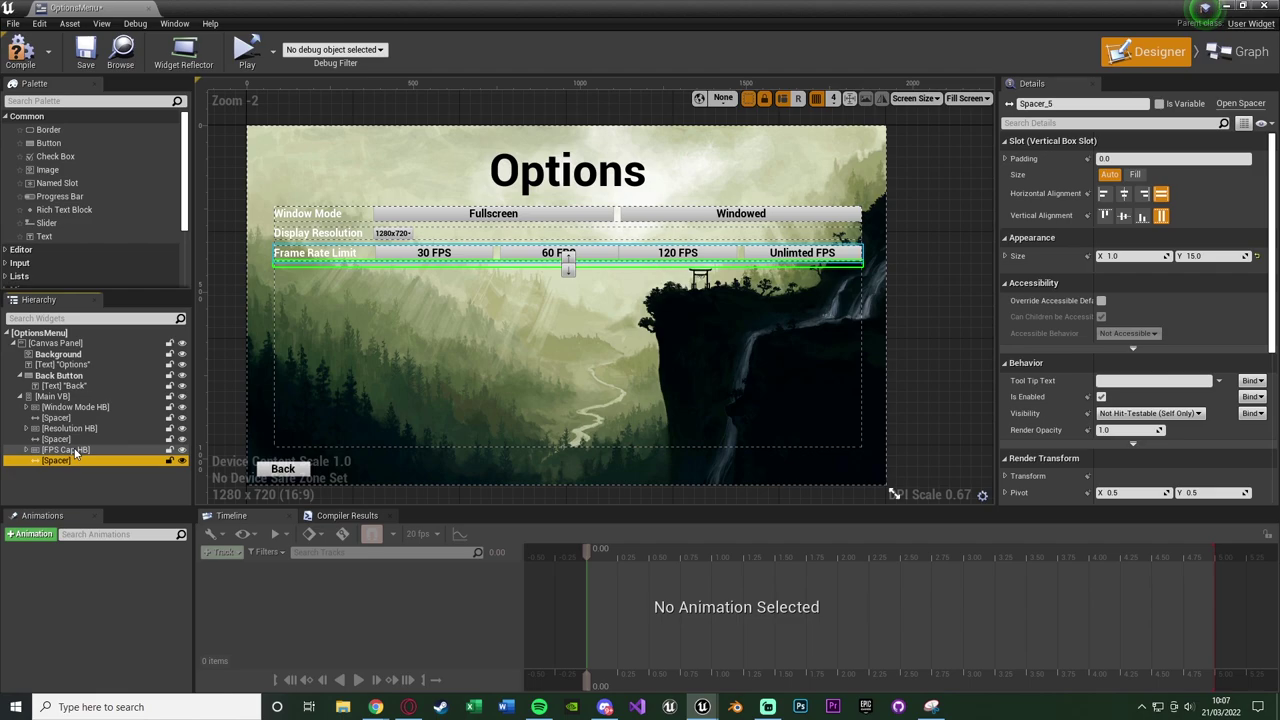
Set the Y size of the spacer below FPS Cap HB to 50.
left_click(1226, 257)
type("50")
key("Return")
left_click(785, 306)
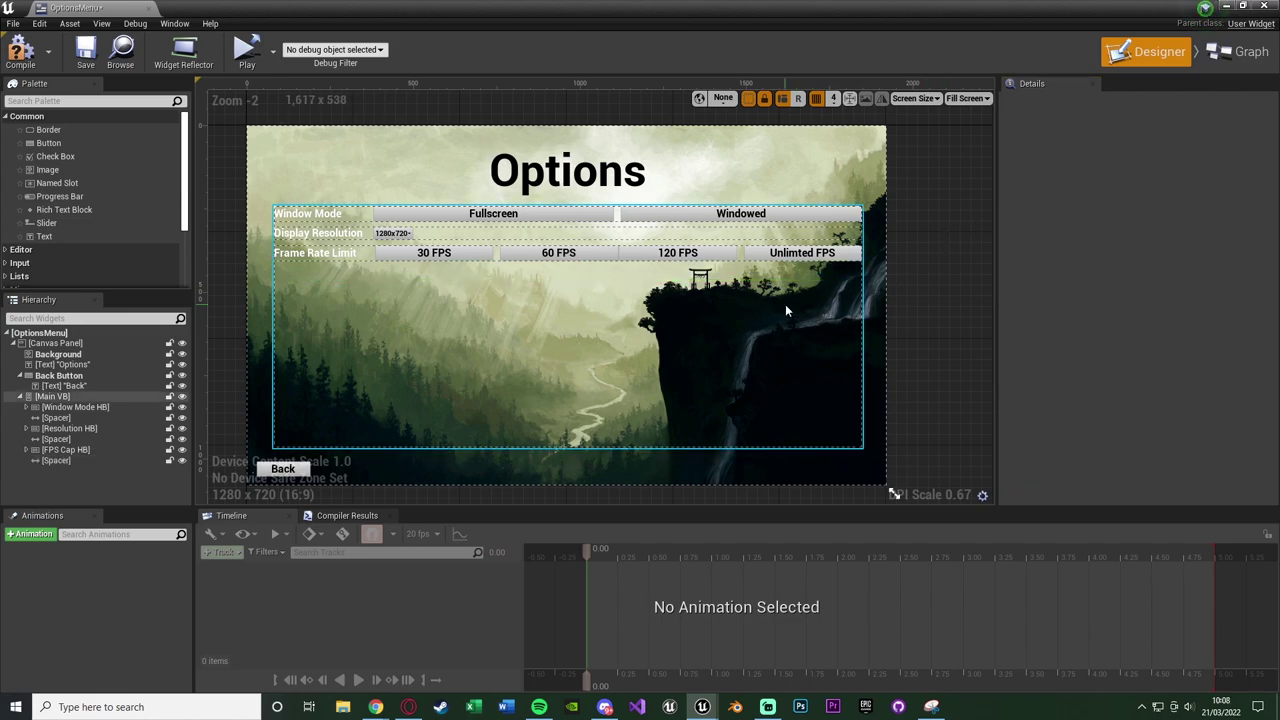
Duplicate Window Mode HB to the end of Main VB and rename the copy as View Distance HB.
left_click(80, 407)
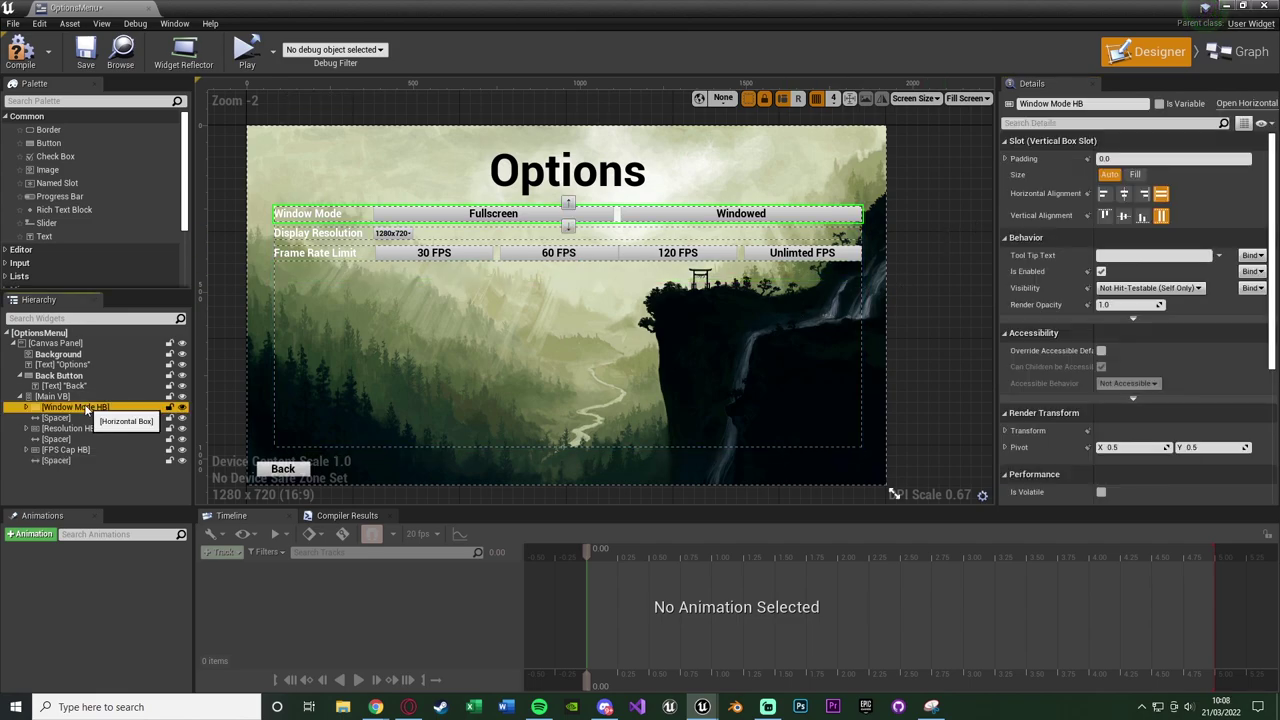
left_click_drag(82, 407, 70, 472, "ctrl")
left_click(1060, 103)
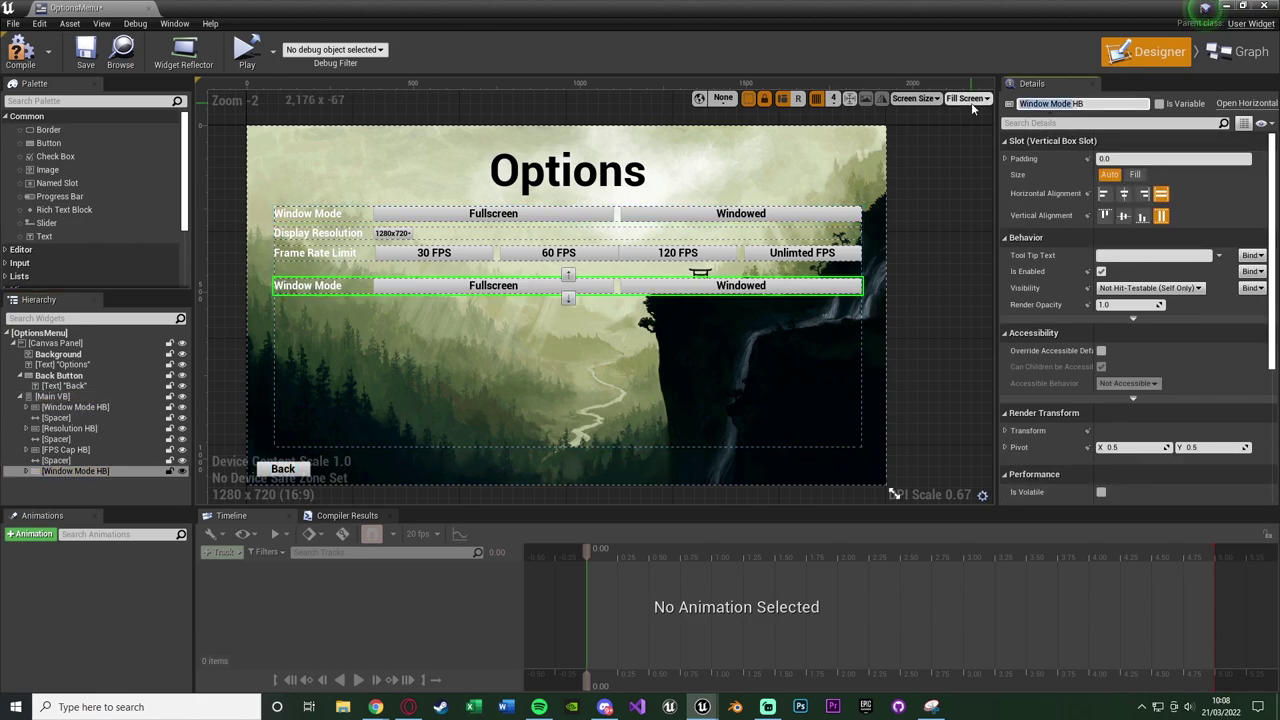
type("View Distna")
key("BackSpace")
key("BackSpace")
type("ance")
key("Return")
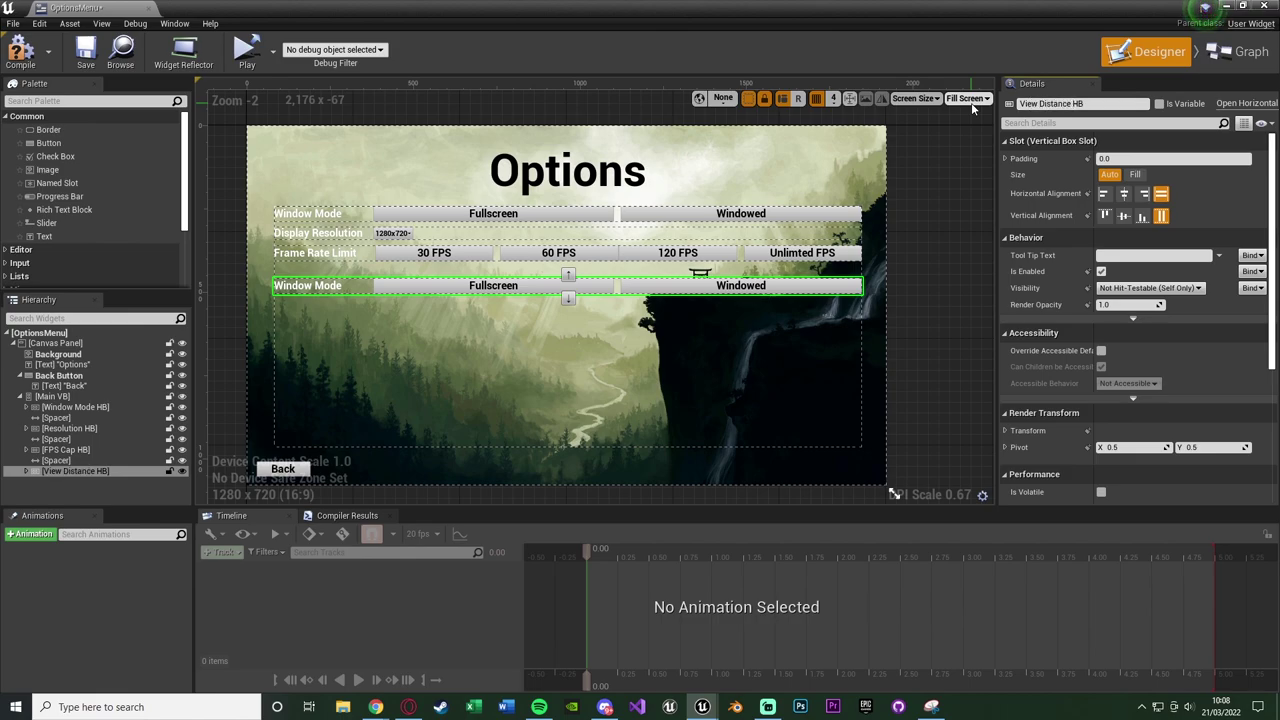
Set the label text of the View Distance HB row to View Distance.
left_click(307, 287)
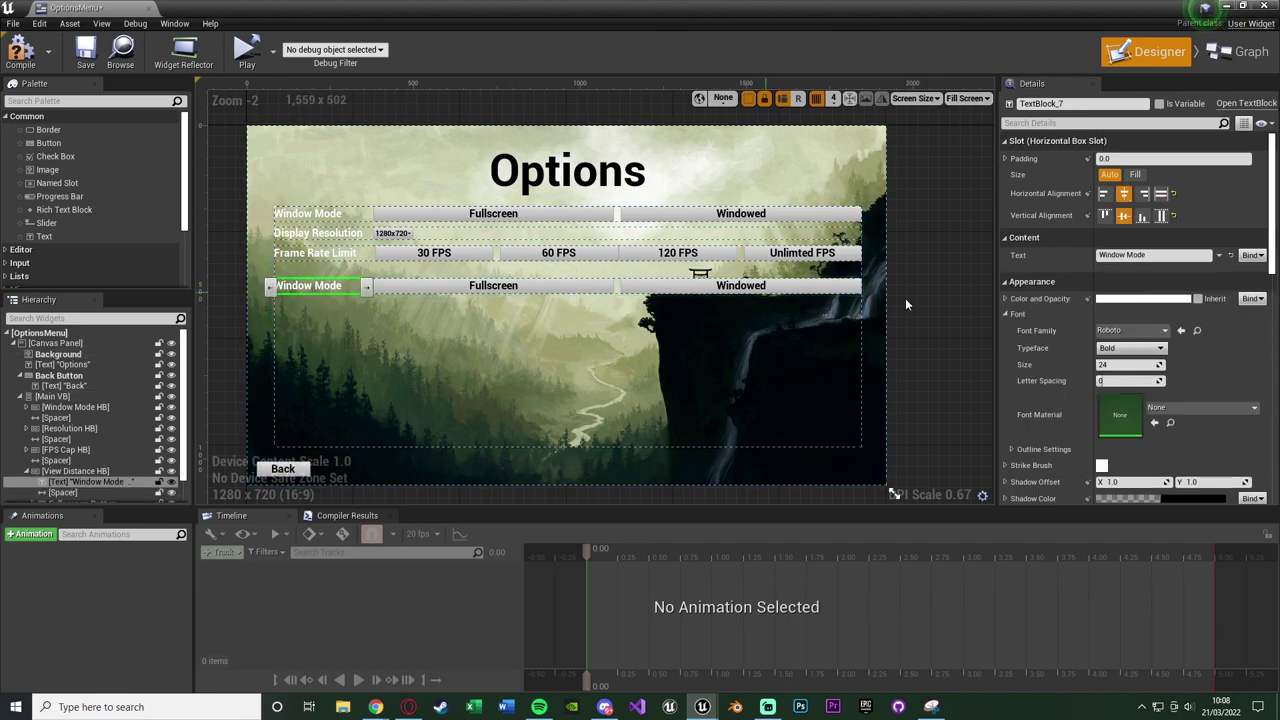
left_click(1151, 256)
type("View")
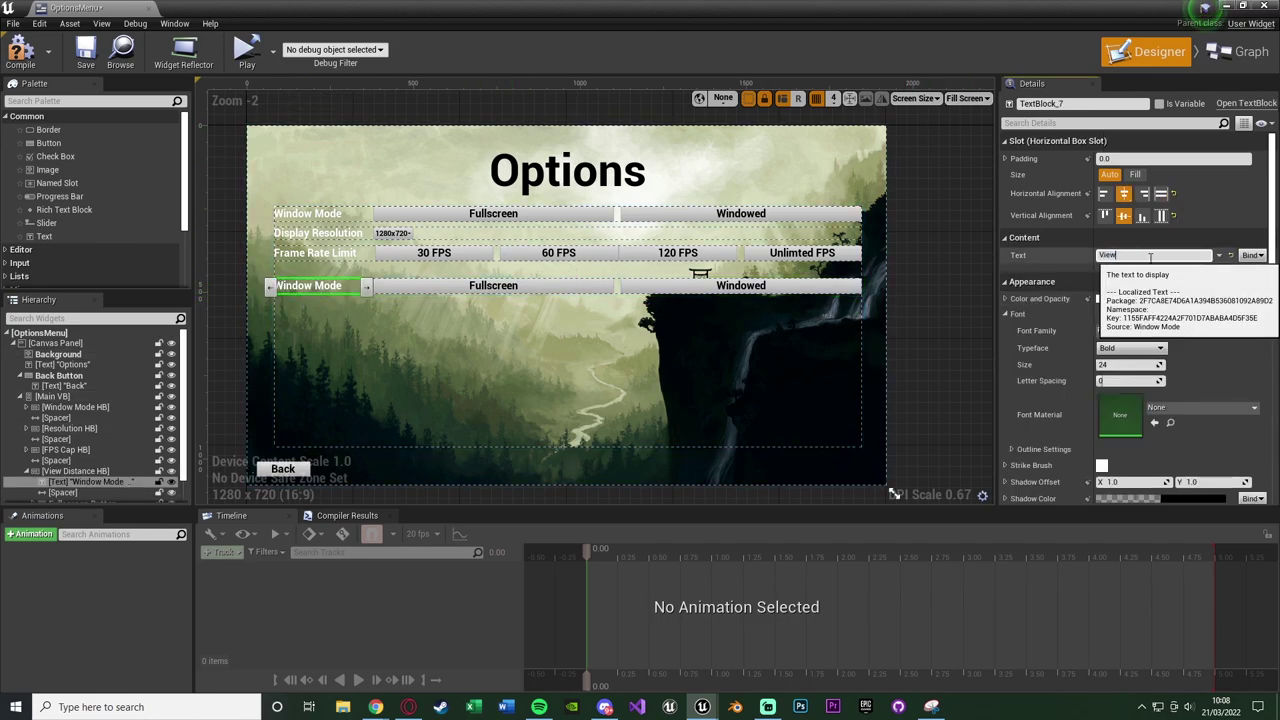
type(" Distance")
key("Return")
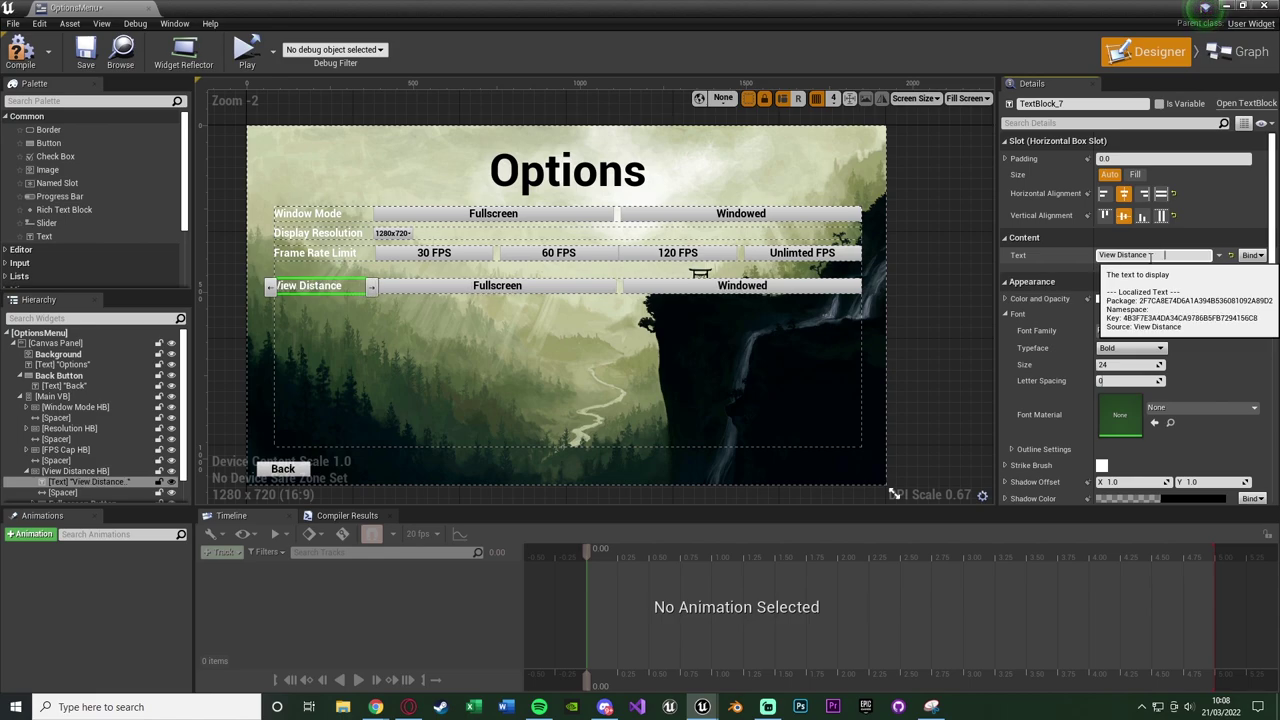
left_click(944, 288)
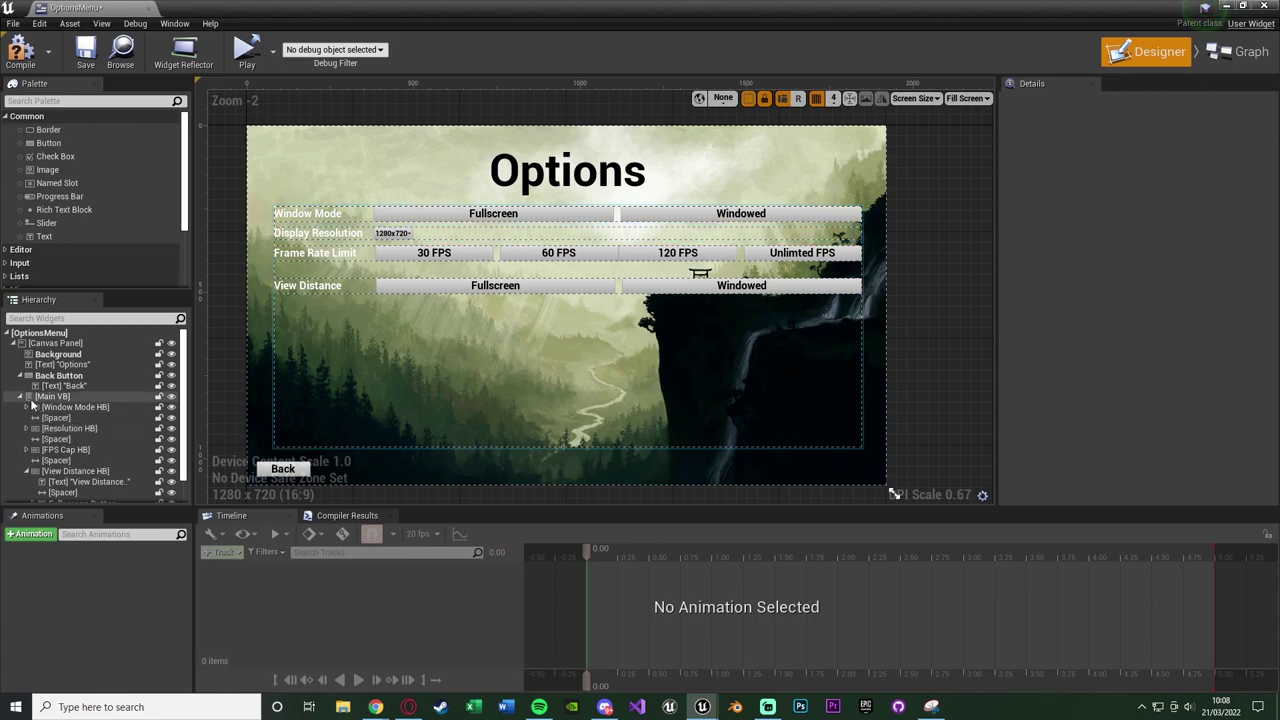
Rename the Fullscreen Button in View Distance HB as Near Button and set its text to Near.
scroll(22, 404, "down", 1)
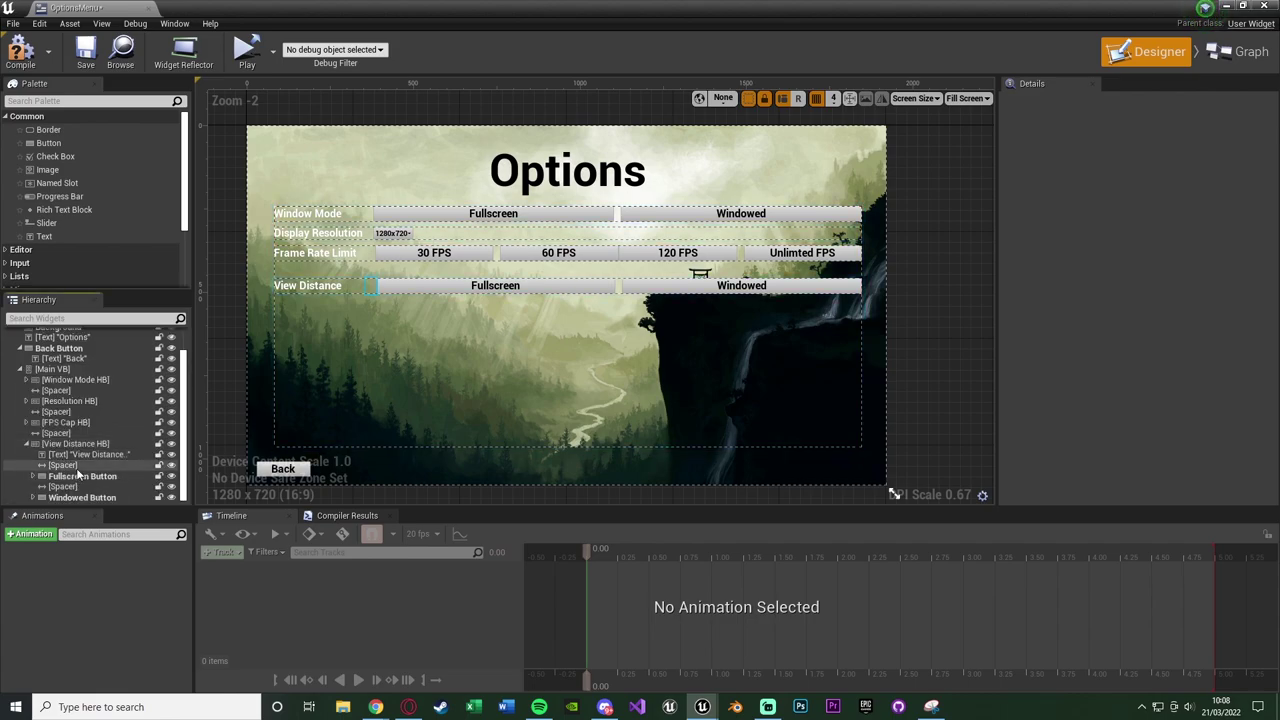
left_click(84, 477)
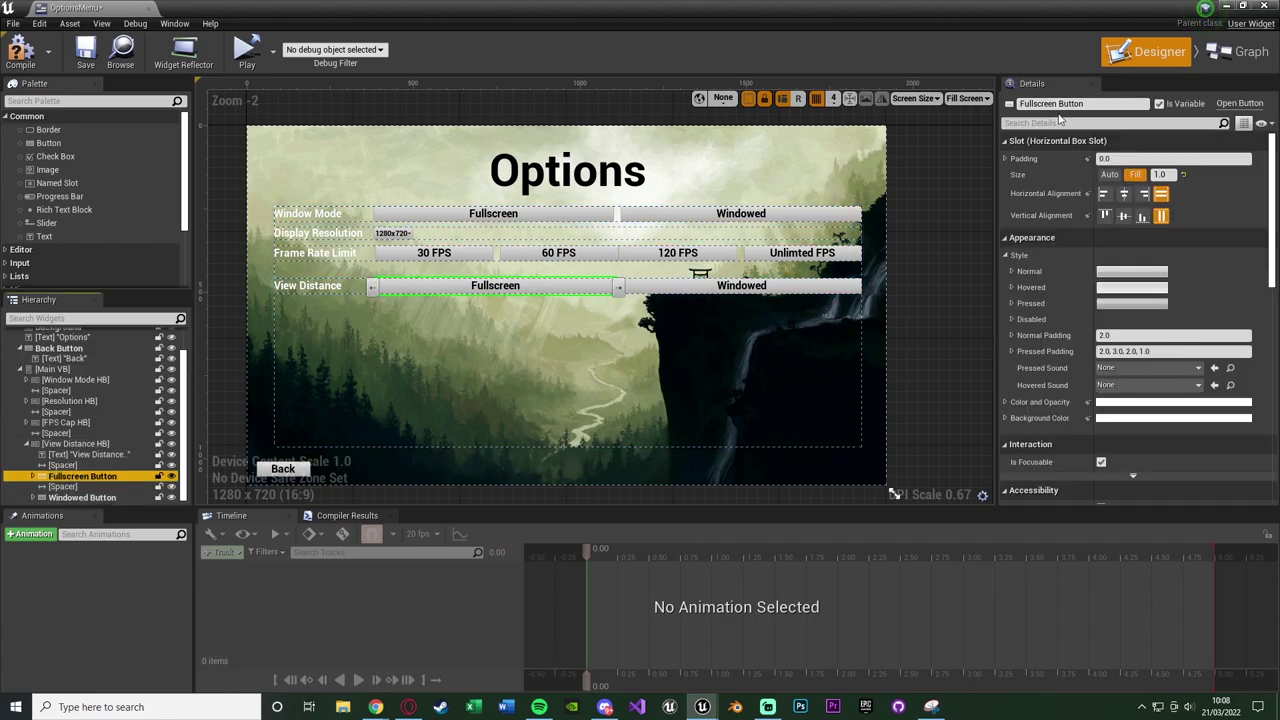
left_click(1051, 103)
type("Near")
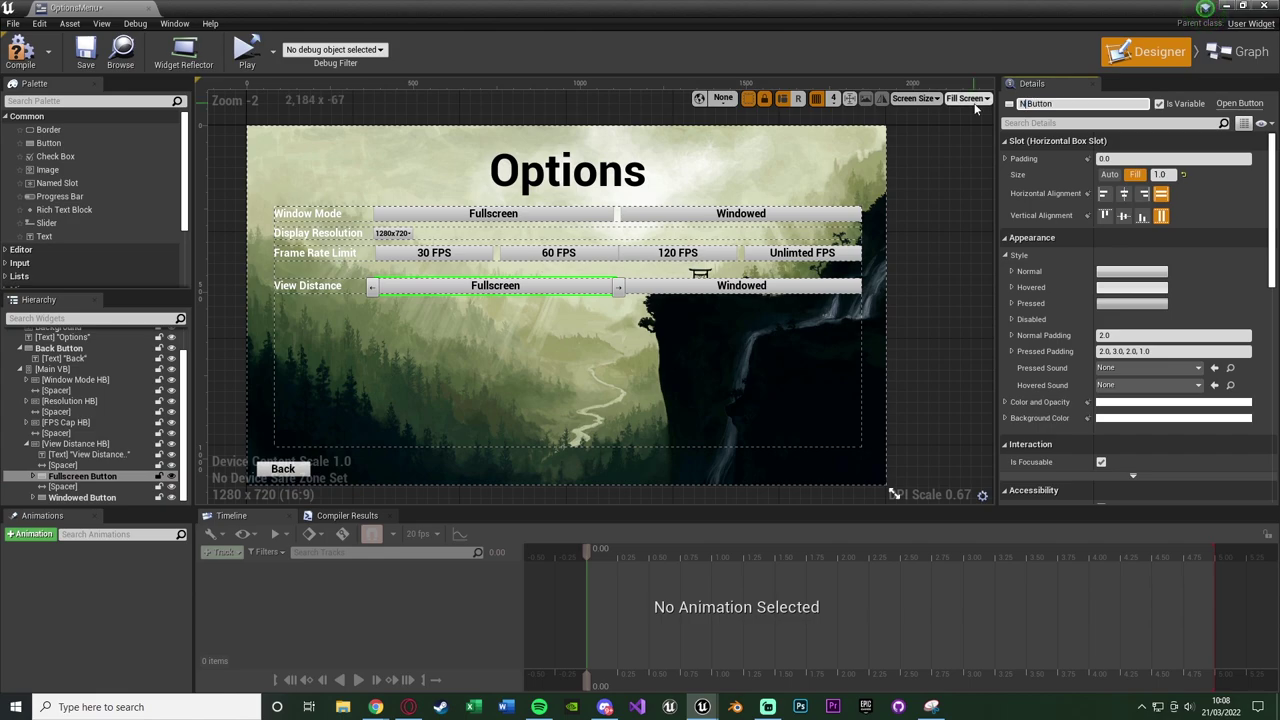
key("Return")
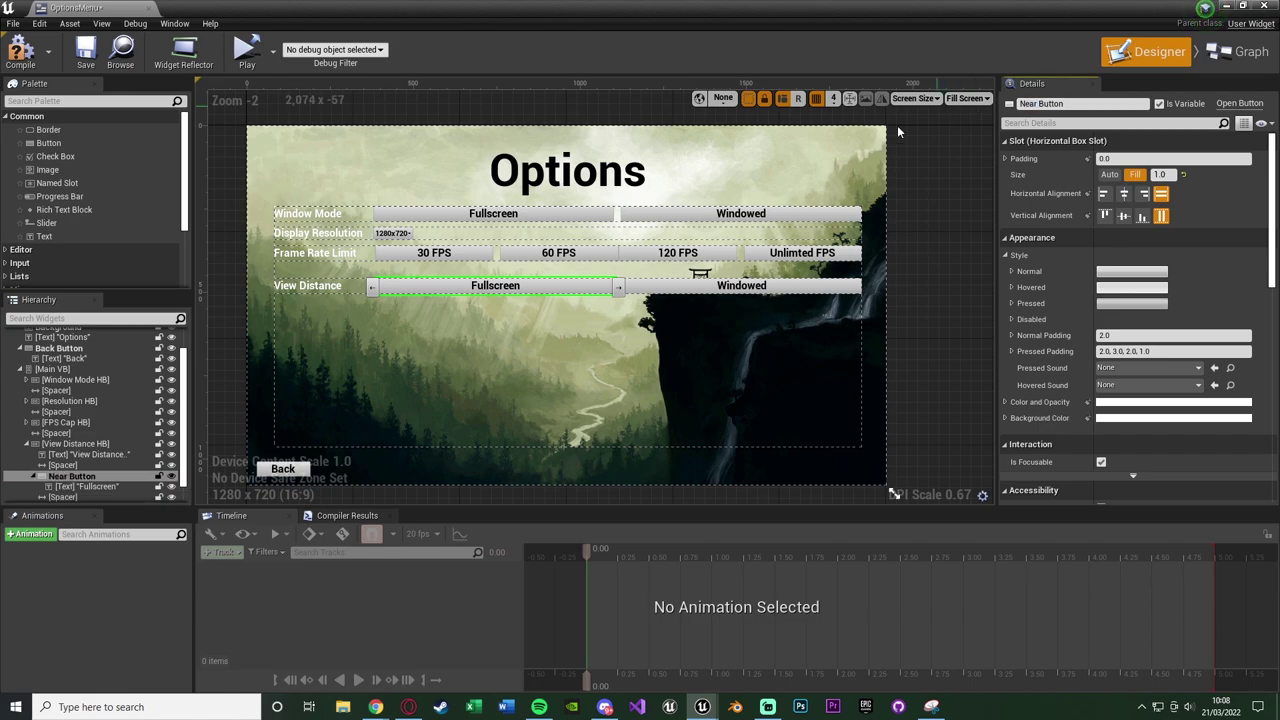
scroll(114, 471, "down", 1)
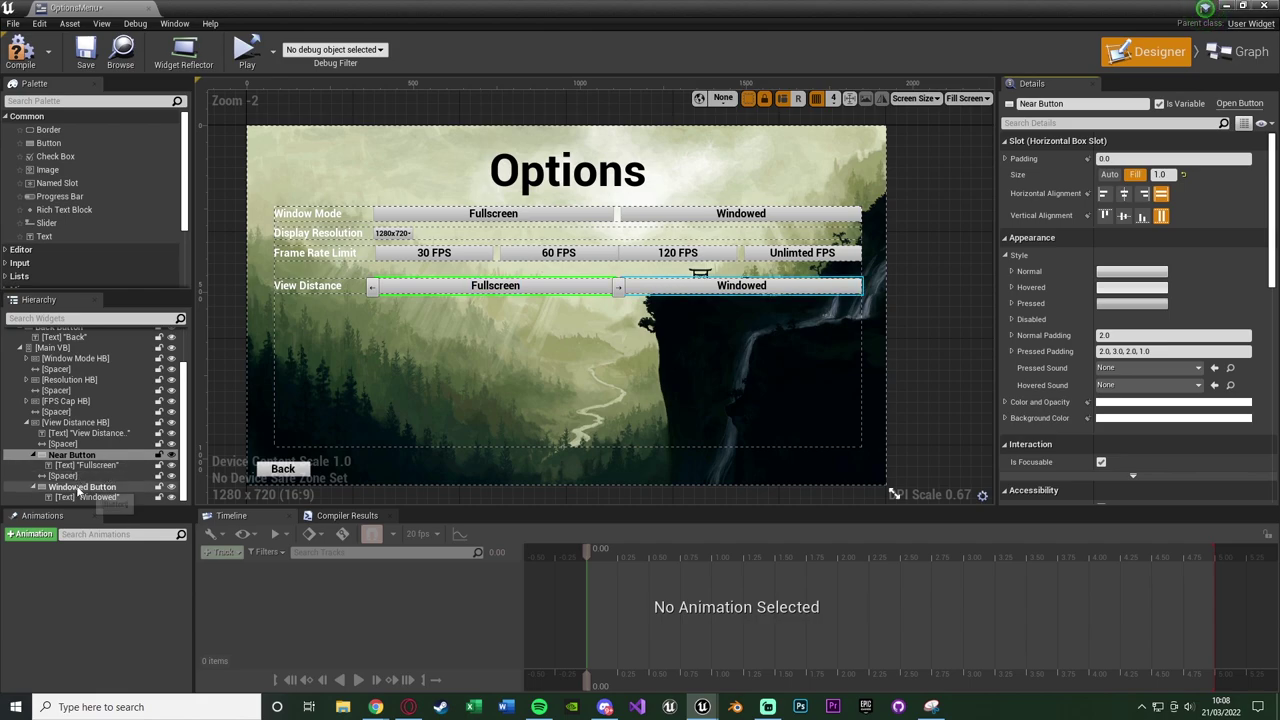
left_click(87, 465)
left_click(1154, 241)
type("Near")
Rename the Windowed Button in View Distance HB as Medium Button and set its text to Medium.
left_click(828, 285)
left_click(1061, 103)
key("BackSpace")
key("BackSpace")
key("BackSpace")
key("BackSpace")
key("BackSpace")
key("BackSpace")
key("BackSpace")
type("Medium")
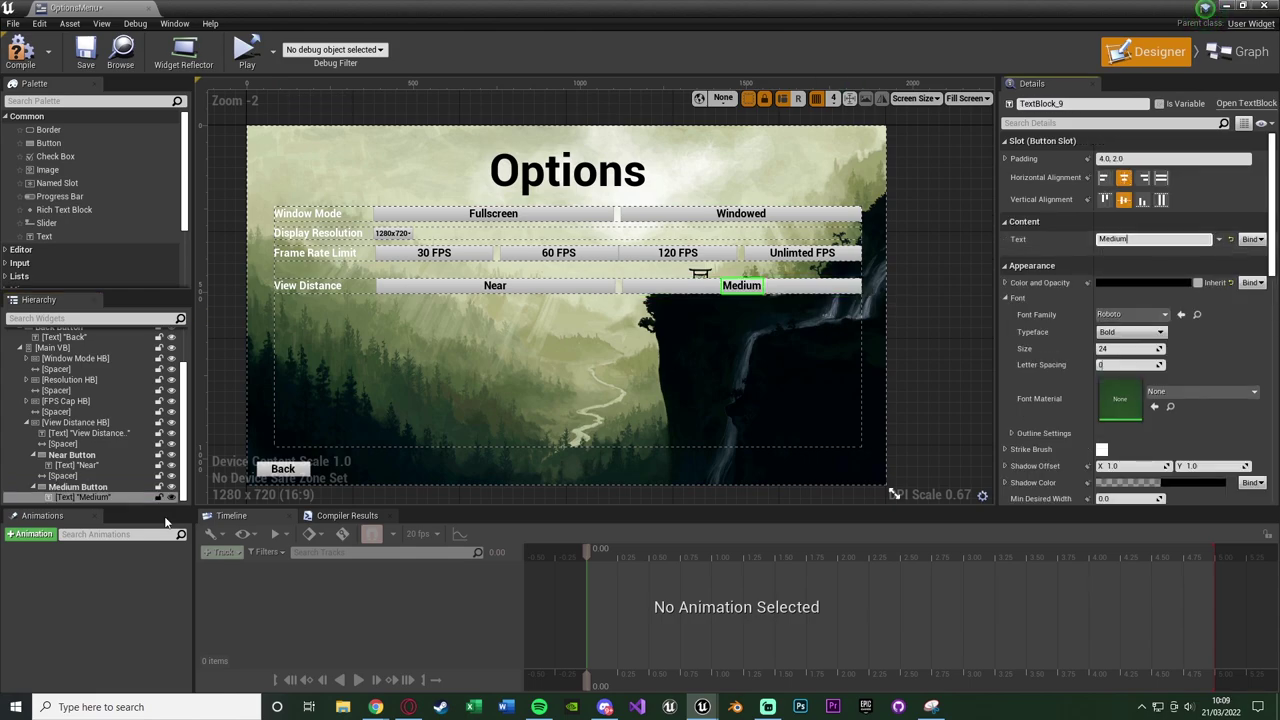
Duplicate the Near Button, the spacer after it and the Medium Button within View Distance HB.
left_click(113, 455)
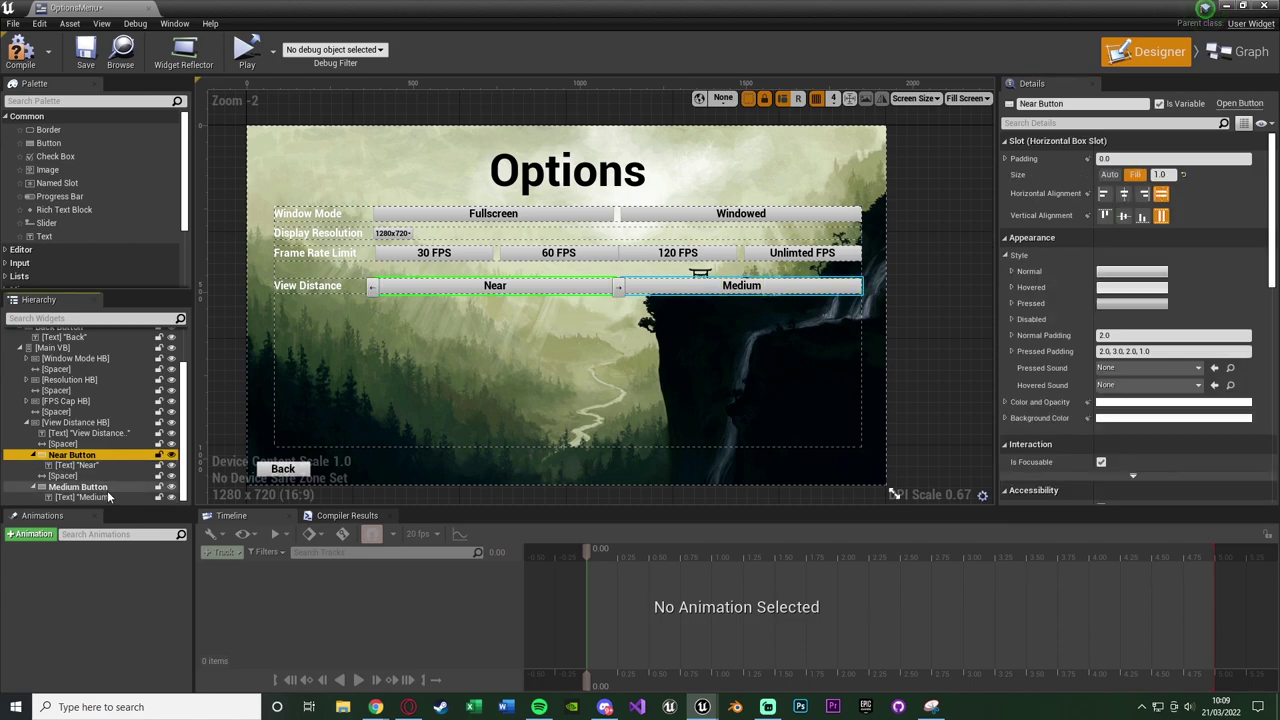
left_click(105, 488, "shift")
key("ctrl+d")
Rename the duplicated Near Button as Far Button and set its text to Far.
left_click(1040, 103)
type("Far")
key("Return")
left_click(677, 285)
left_click(1168, 240)
type("Far")
key("Return")
Rename the duplicated Medium Button as Epic Button and set its text to Epic.
left_click(757, 290)
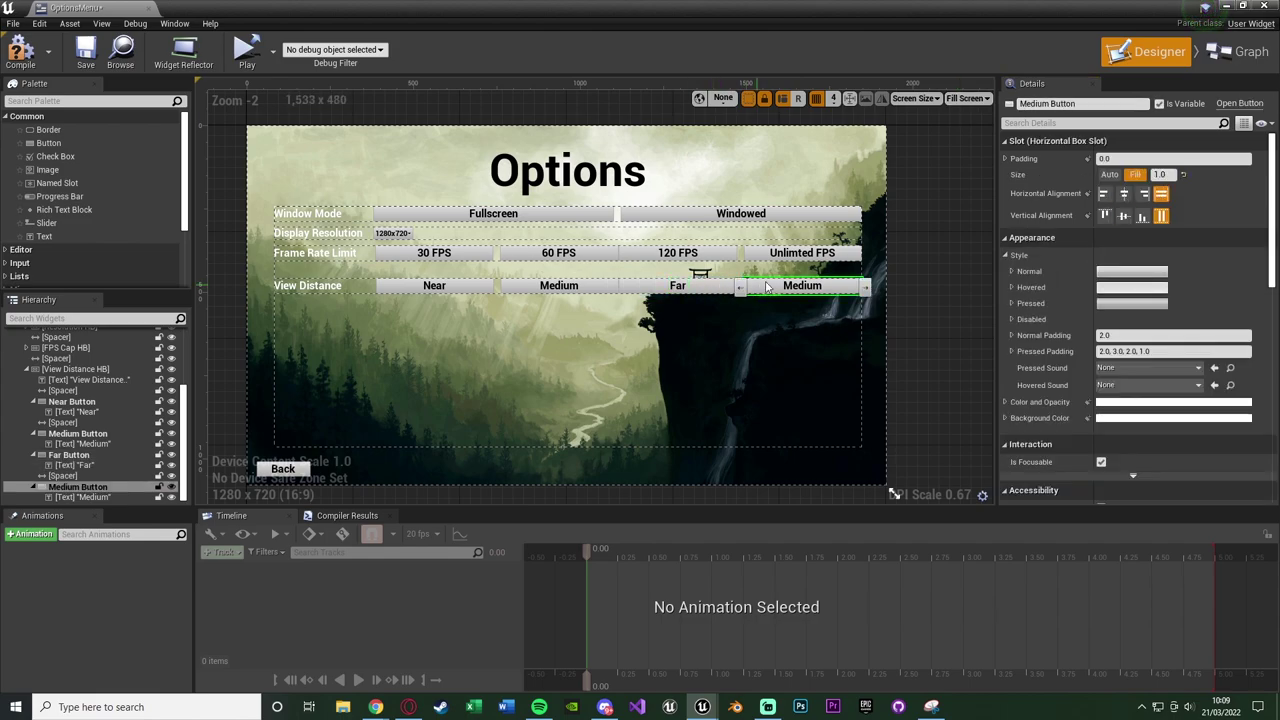
double_click(1040, 103)
type("Epic")
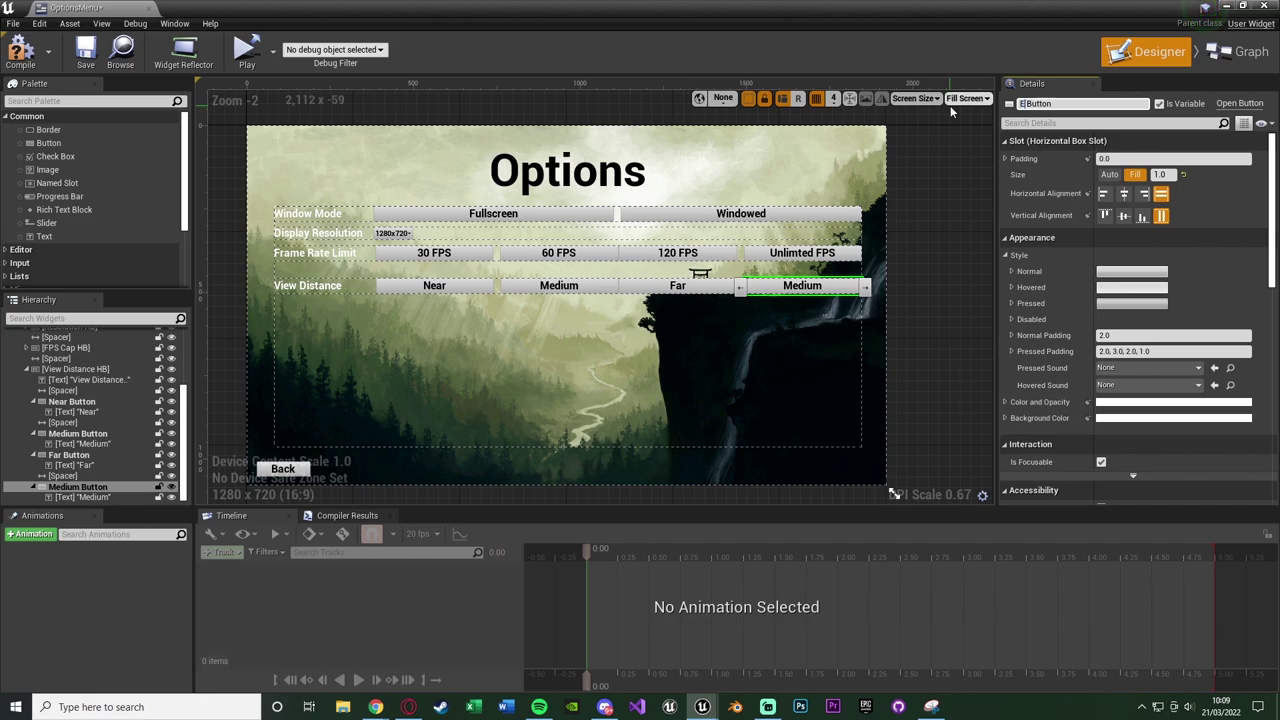
key("Return")
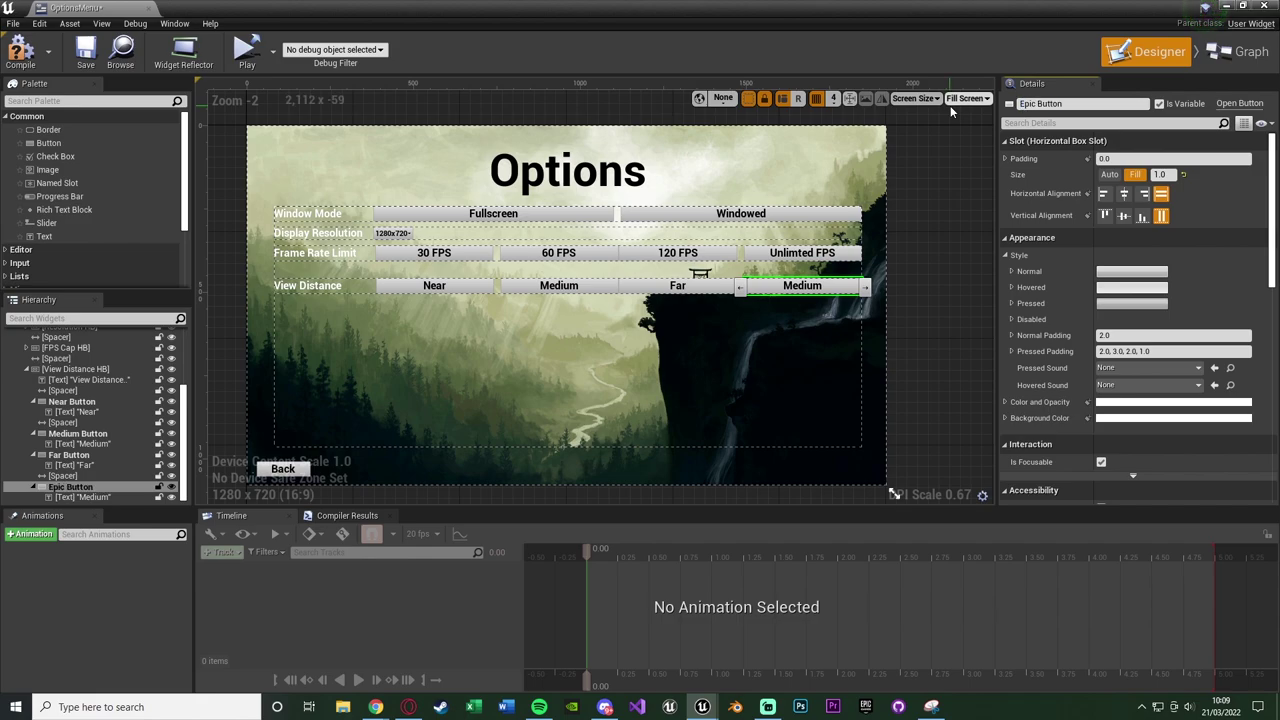
left_click(805, 287)
left_click(1125, 240)
type("Epic")
key("Return")
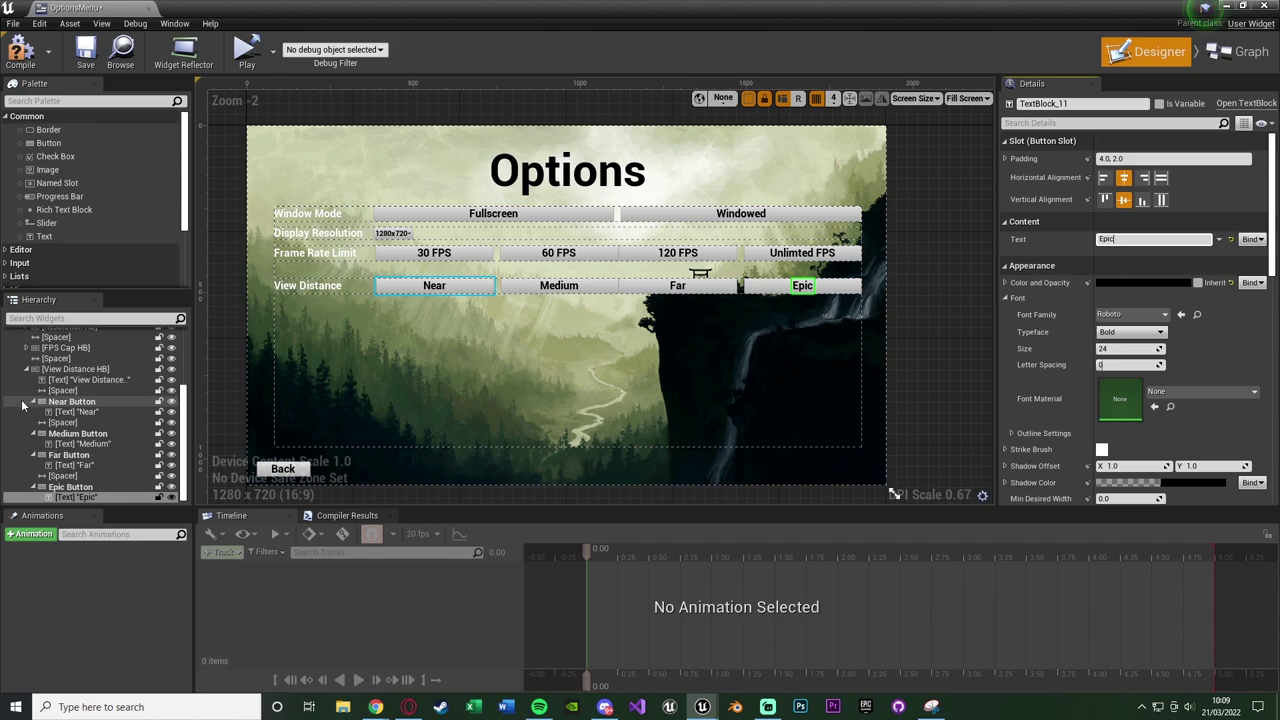
Copy the spacer between Resolution HB and FPS Cap HB into Main VB, below View Distance HB.
left_click(26, 369)
left_click(65, 461)
left_click(72, 440)
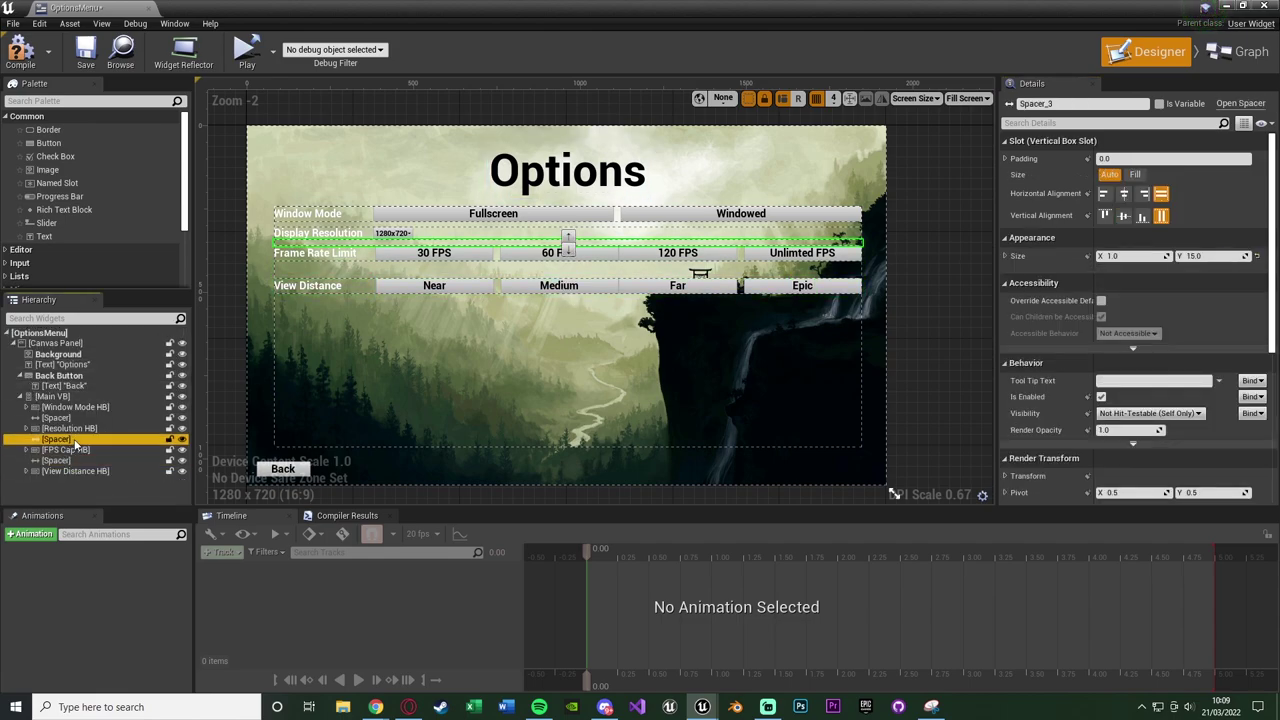
left_click_drag(70, 405, 72, 410)
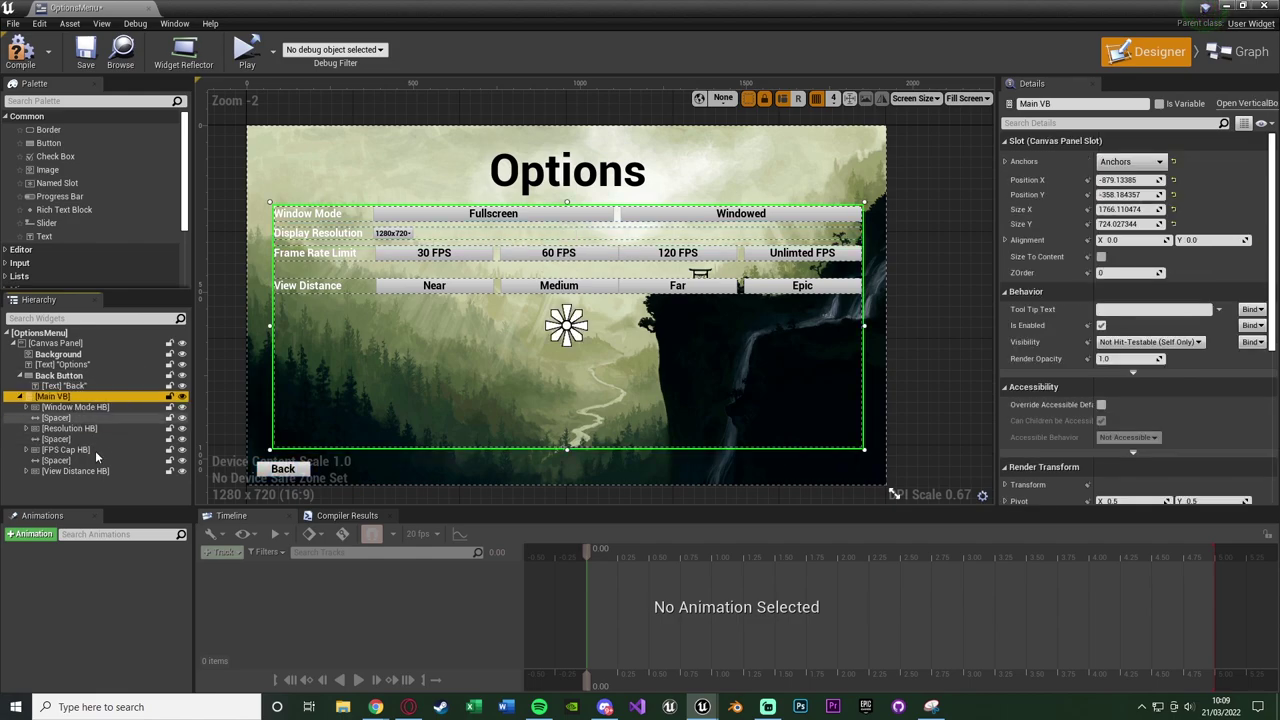
Duplicate View Distance HB to the end of Main VB and rename the copy as Post Processing HB.
left_click(68, 472)
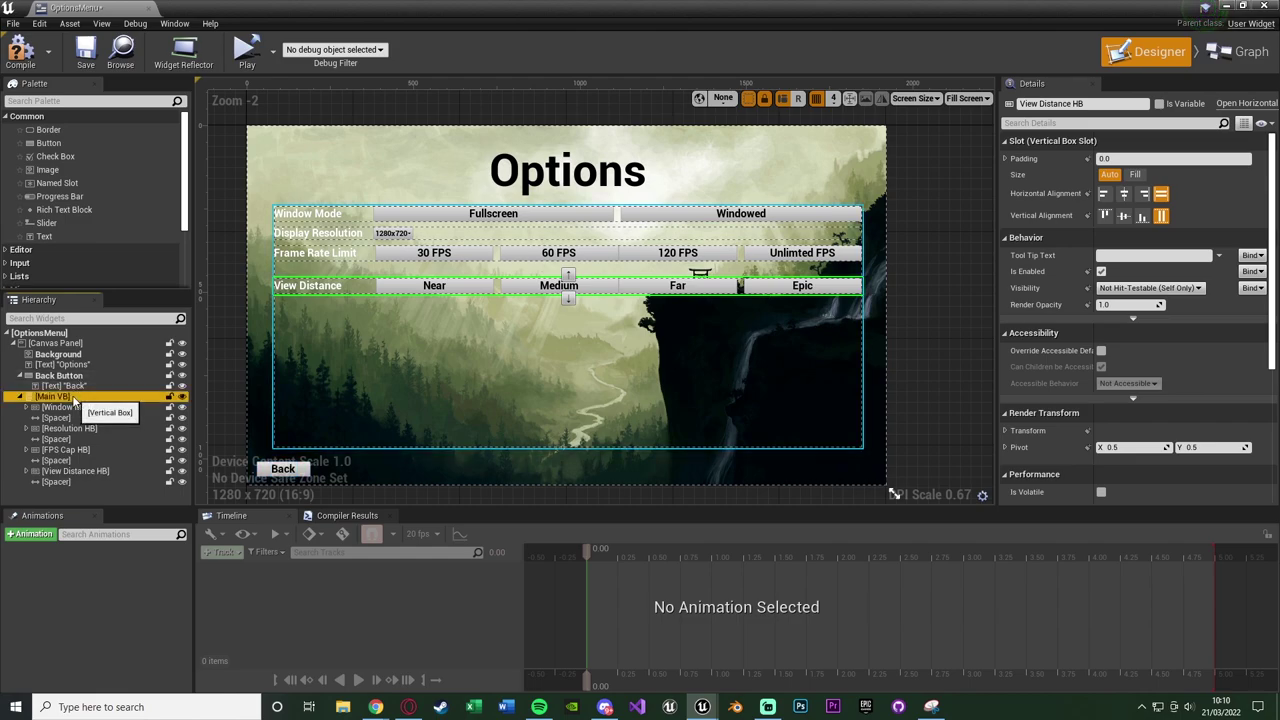
key("ctrl+d")
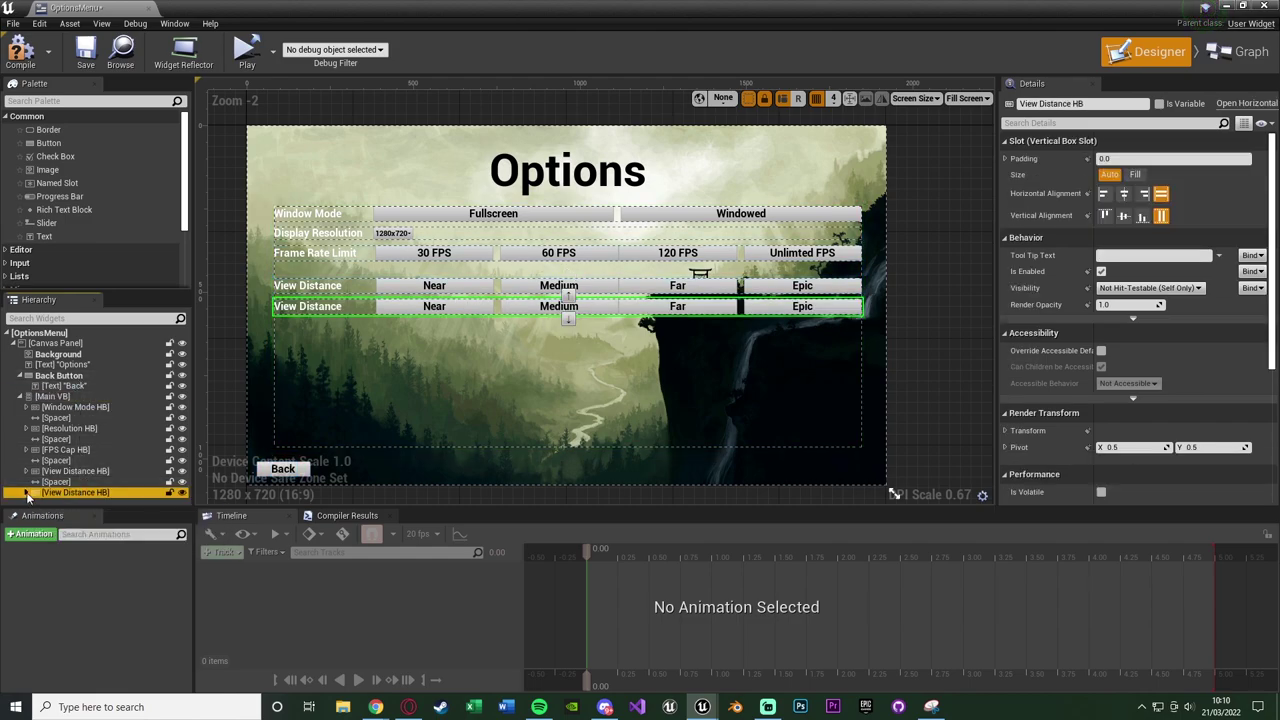
double_click(73, 492)
left_click(1040, 103)
left_click(1040, 103)
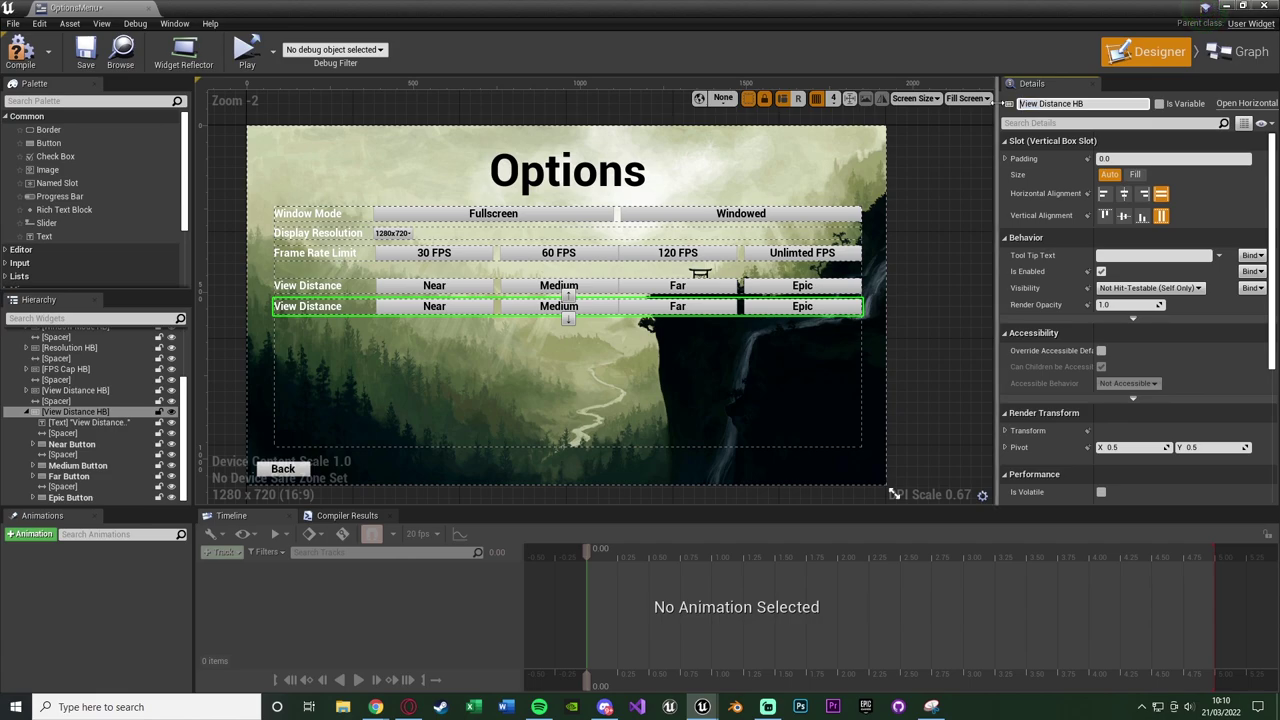
key("ctrl+shift+Right")
key("ctrl+shift+Right")
type("Post Processing")
key("Return")
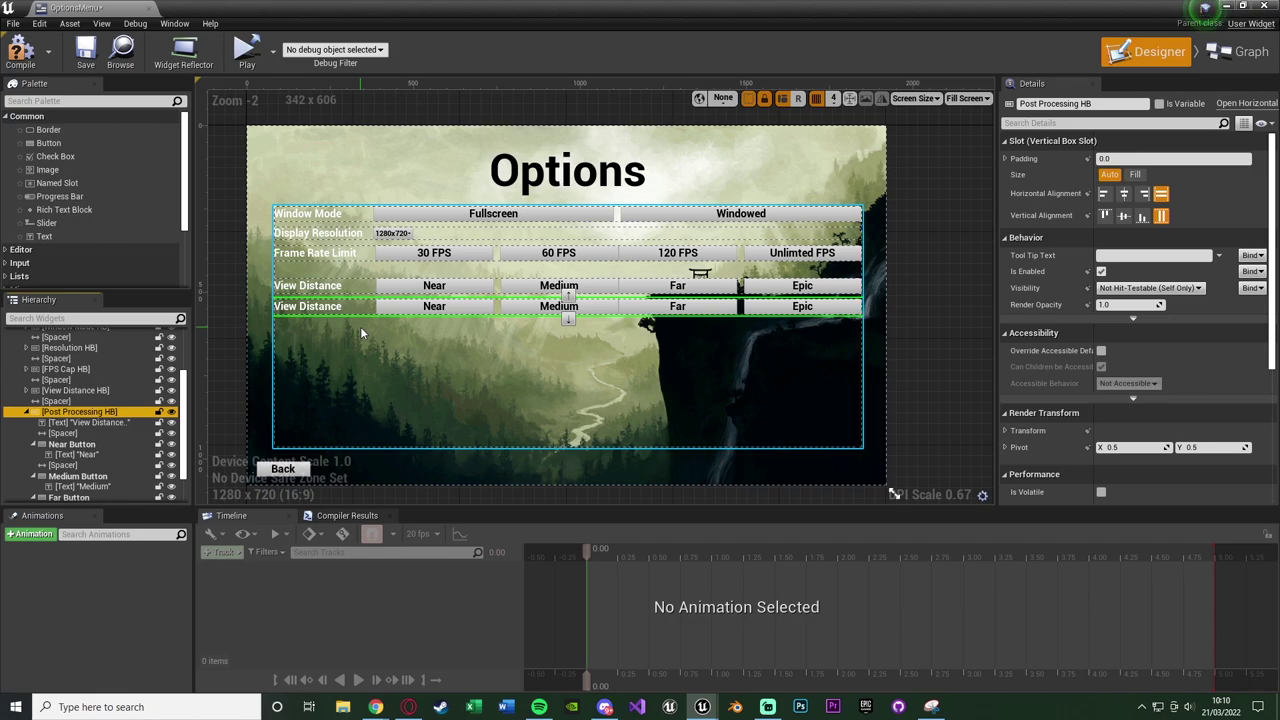
Rename the View Distance row's Near Button as VD Near Button.
left_click(398, 289)
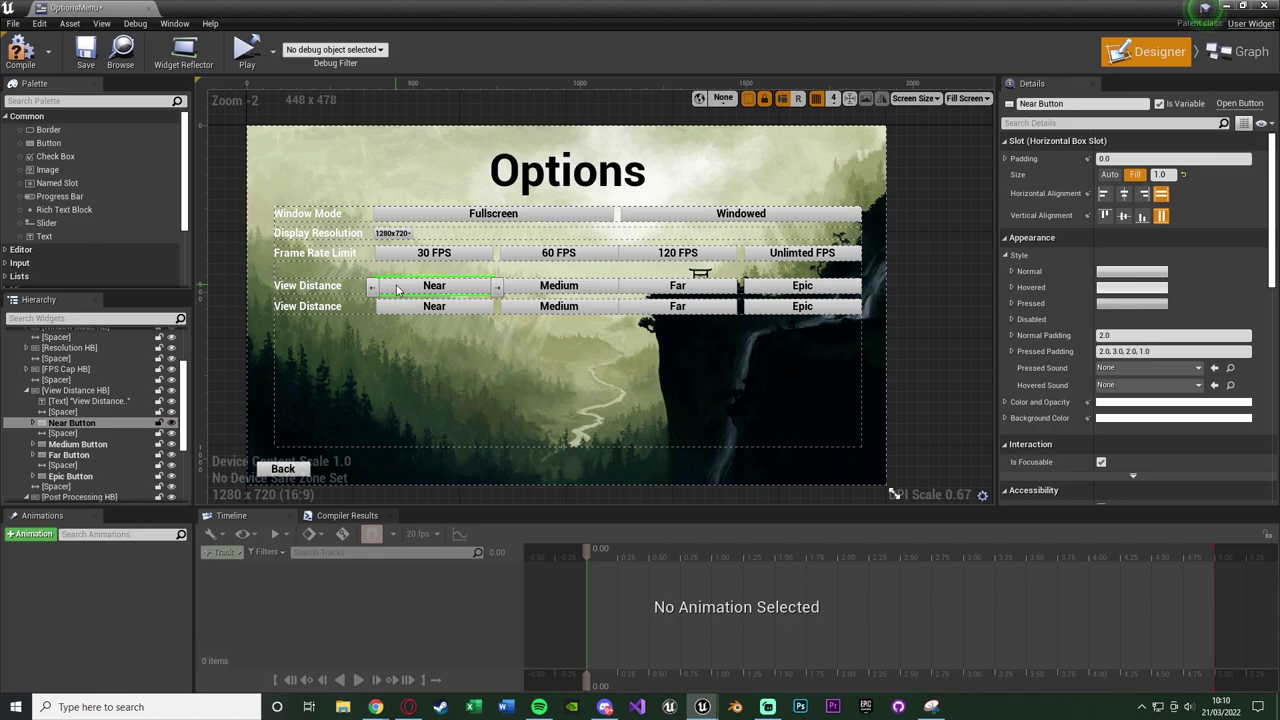
left_click(1064, 104)
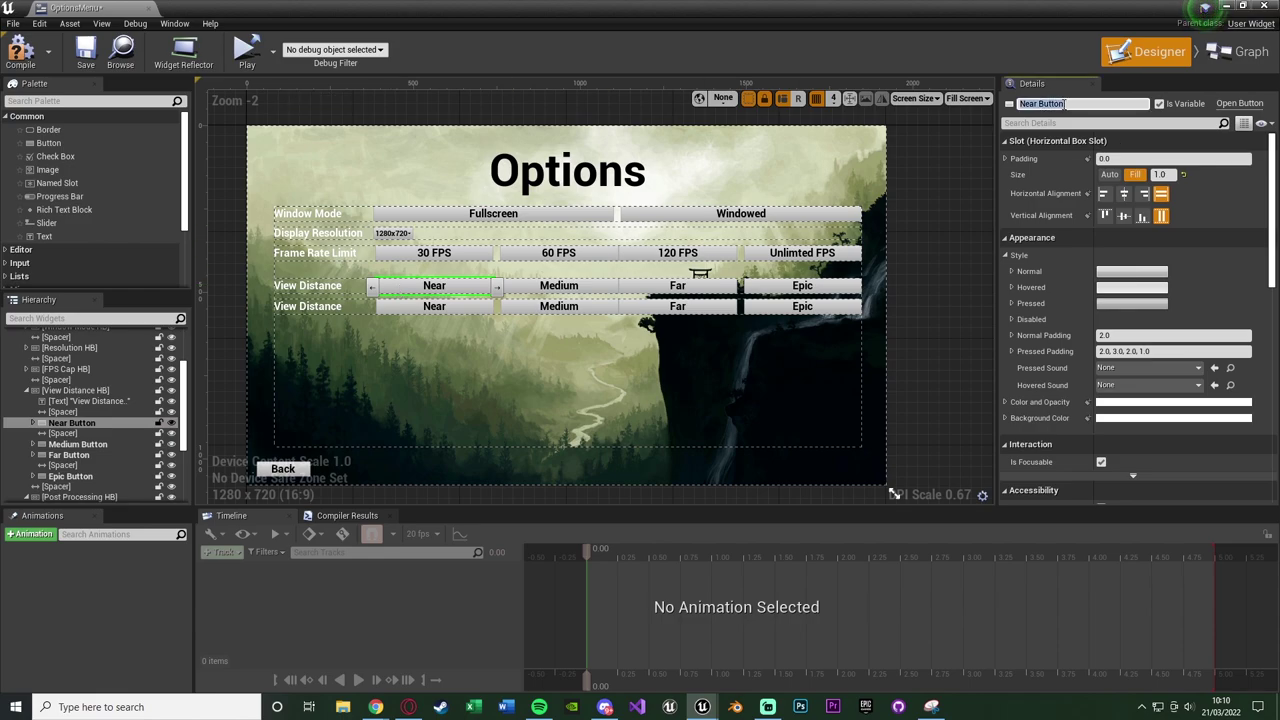
key("Home")
type("VD")
key("Return")
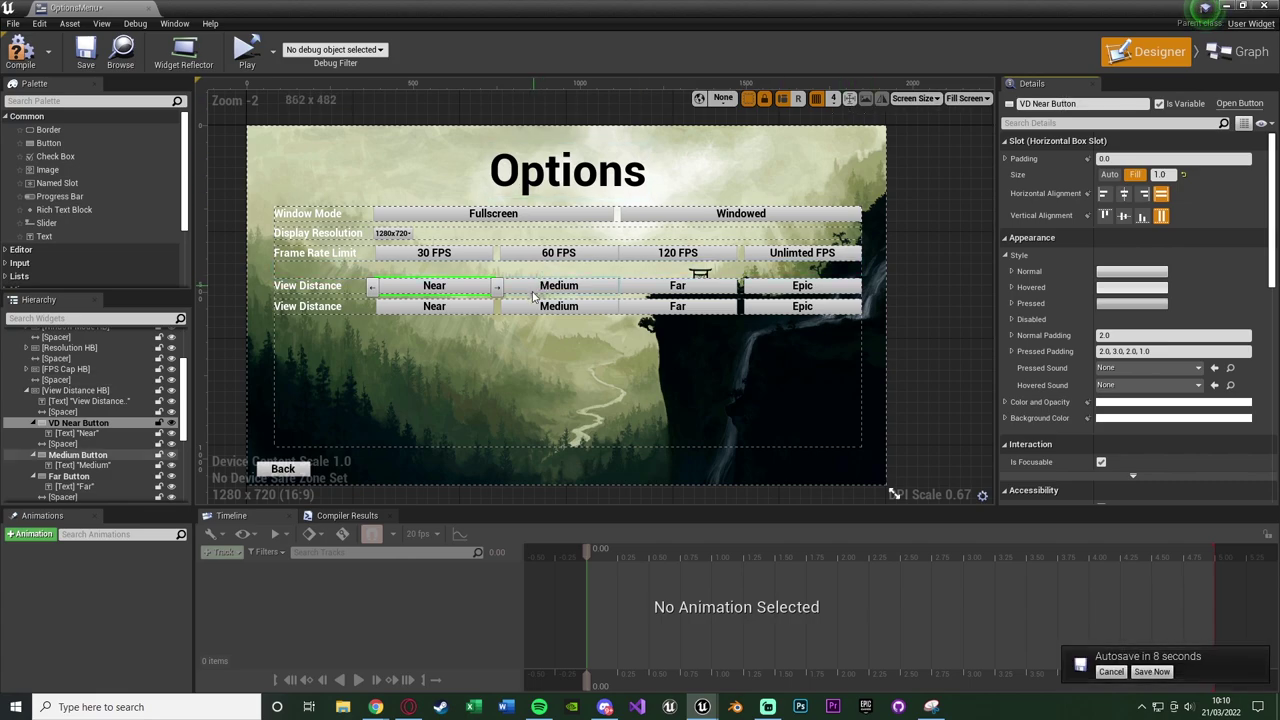
Rename the View Distance row's Medium and Far buttons as VD Medium Button and VD Far Button.
left_click(695, 296)
left_click(560, 287)
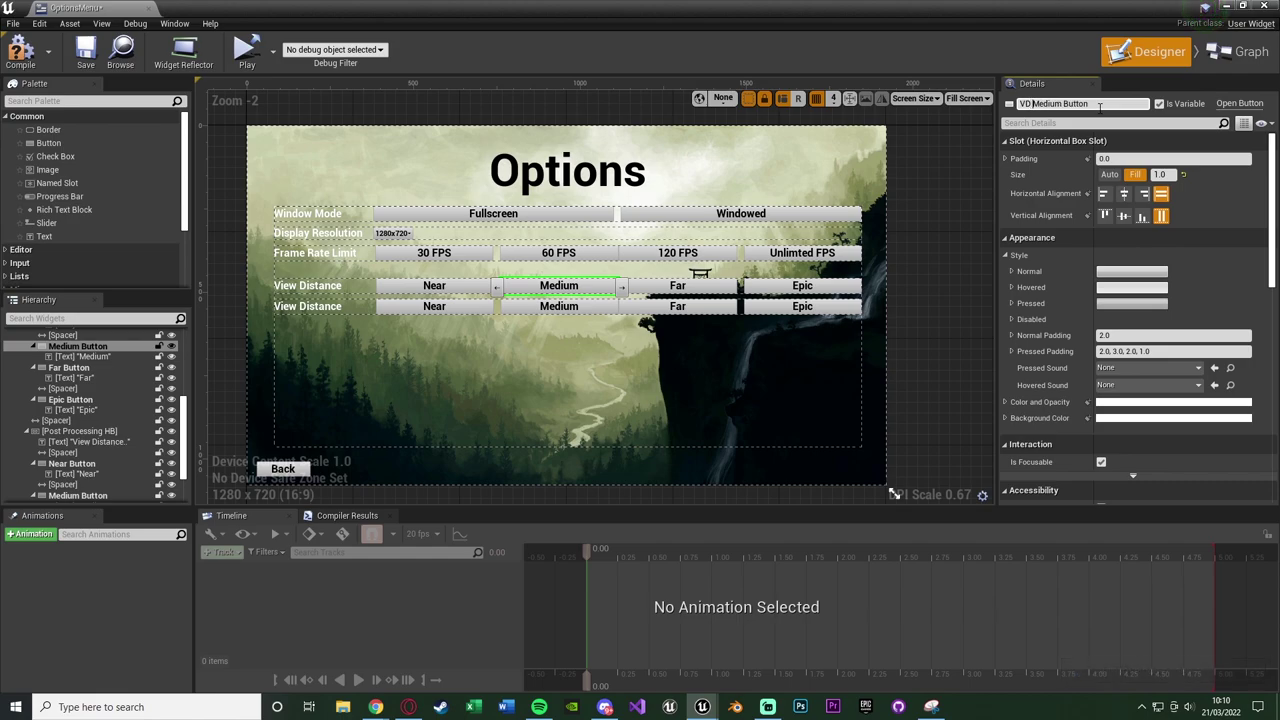
left_click(677, 286)
left_click(1021, 103)
type("VD")
key("Return")
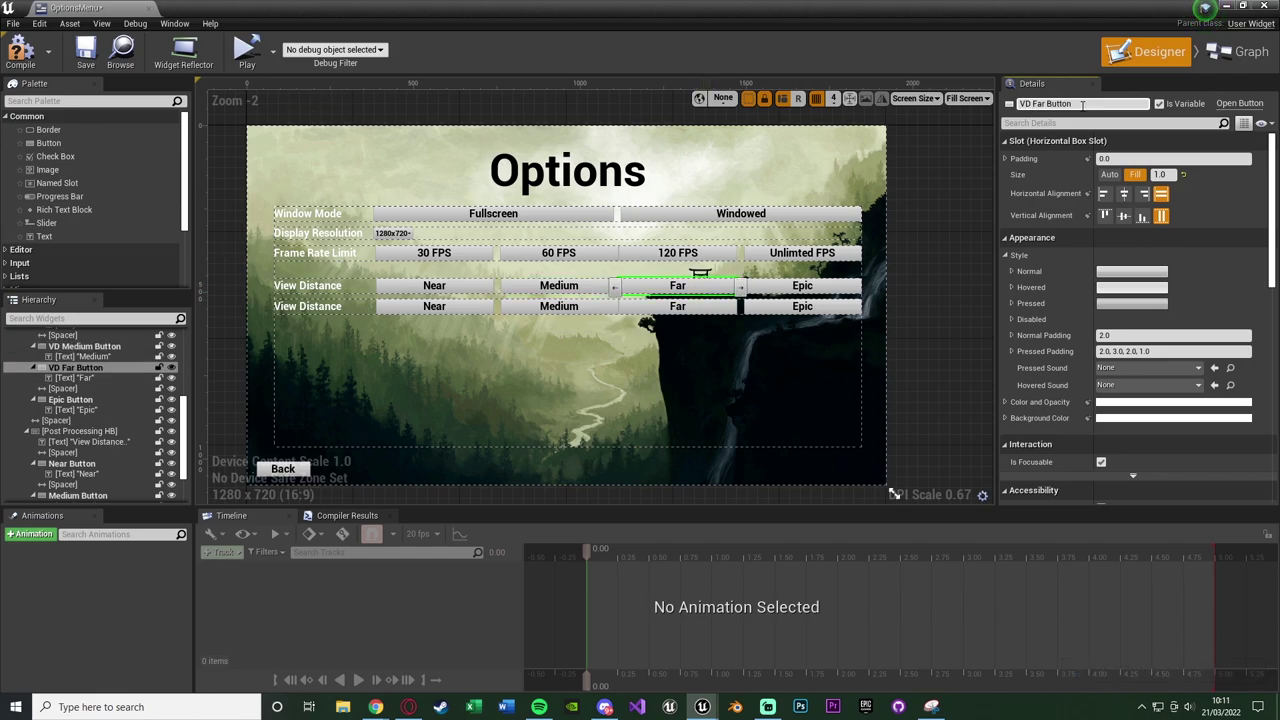
Rename the View Distance row's Epic Button as VD Epic Button.
left_click(802, 286)
left_click(1096, 104)
key("Home")
type("VD")
key("Return")
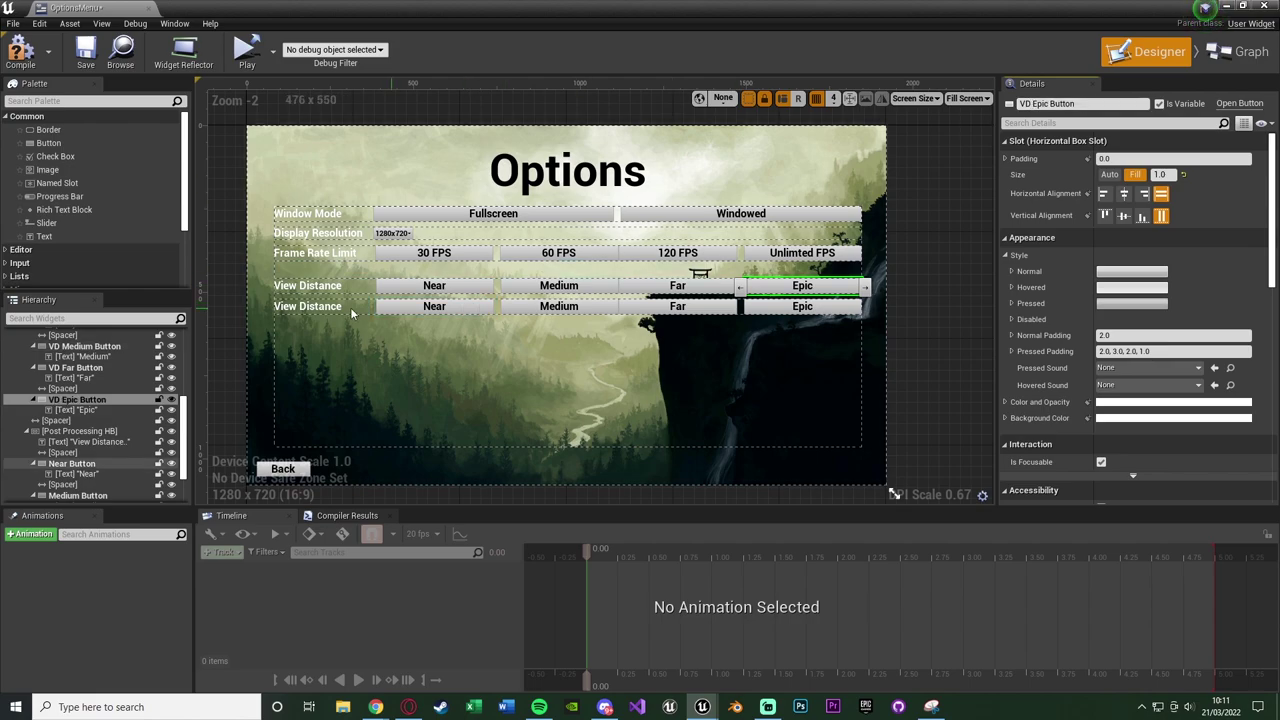
Set the label text of the duplicated row in Post Processing HB to Post Processing.
left_click(308, 307)
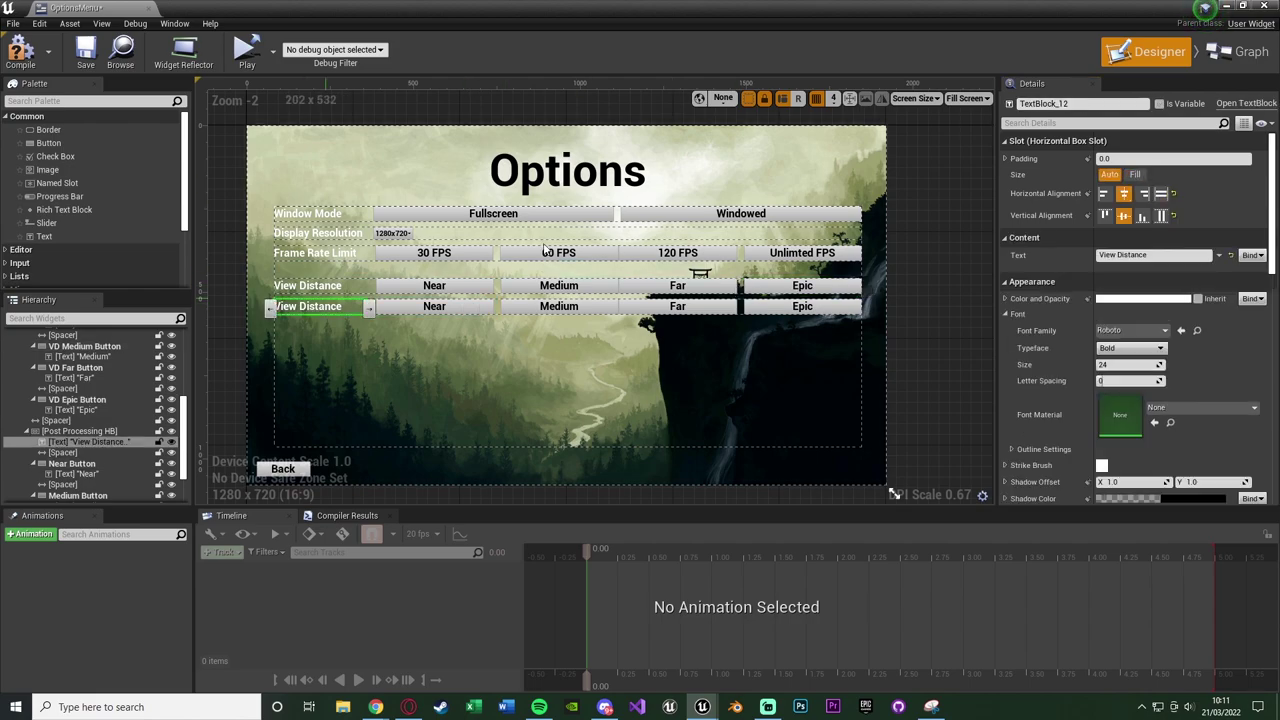
left_click(1160, 256)
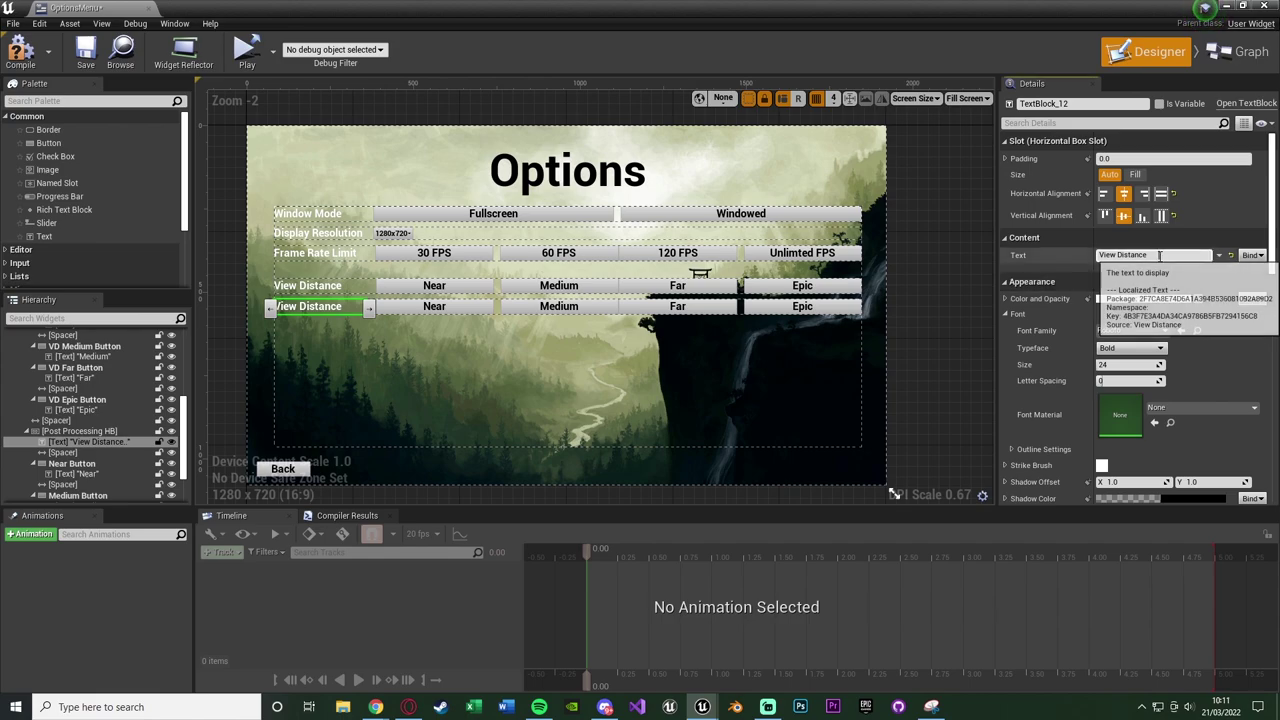
type("Post Processing")
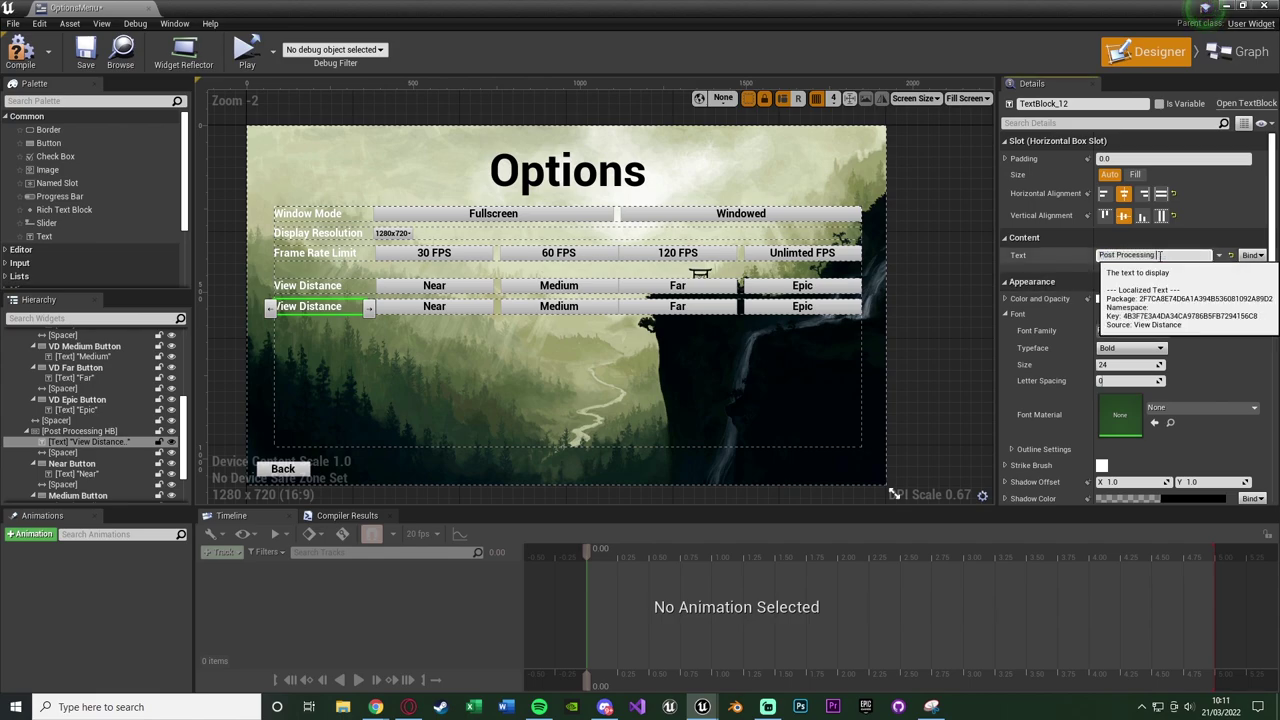
key("Return")
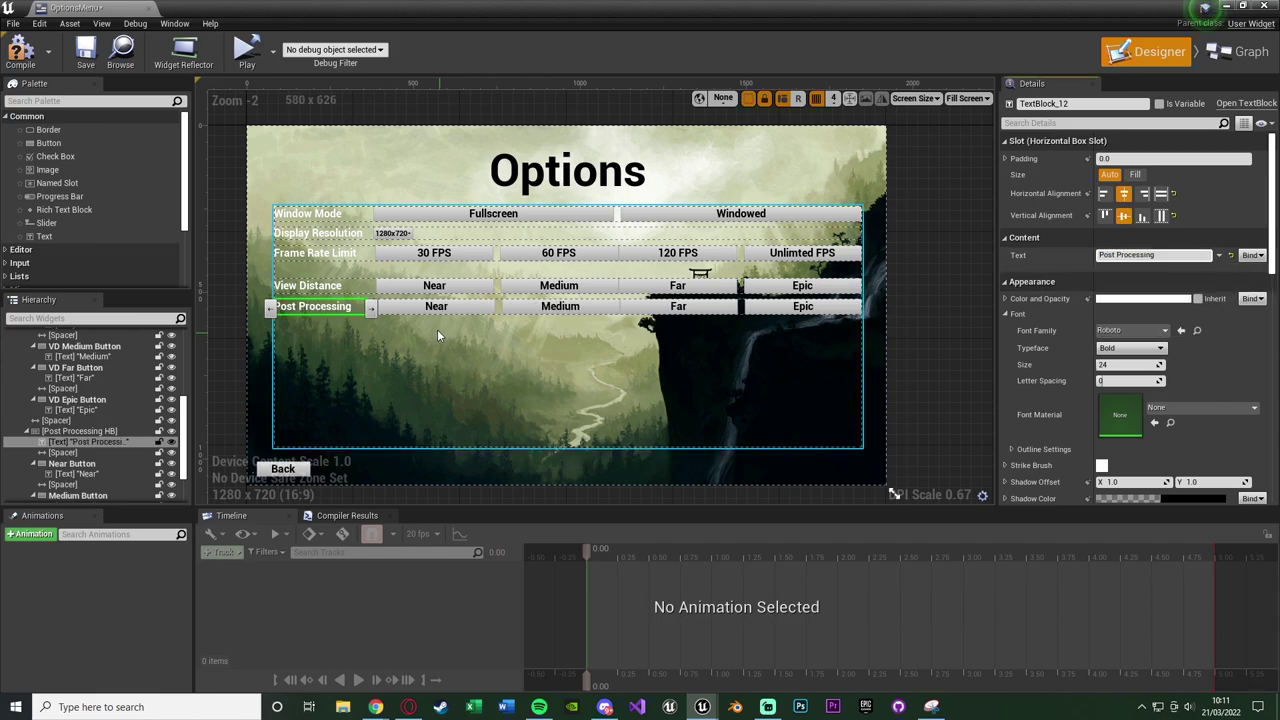
Rename the Post Processing row's Near Button as PP Low Button.
left_click(425, 308)
left_click(1032, 104)
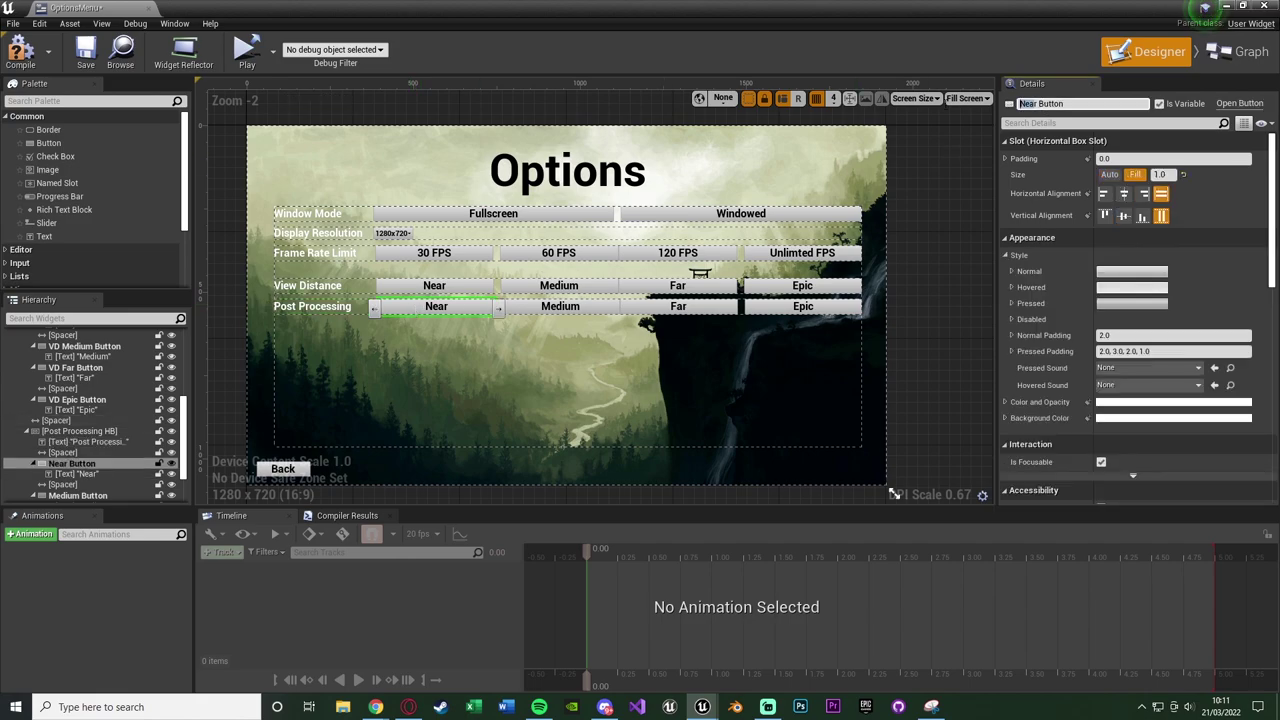
key("BackSpace")
key("BackSpace")
key("BackSpace")
key("Delete")
type("PP Low")
key("Return")
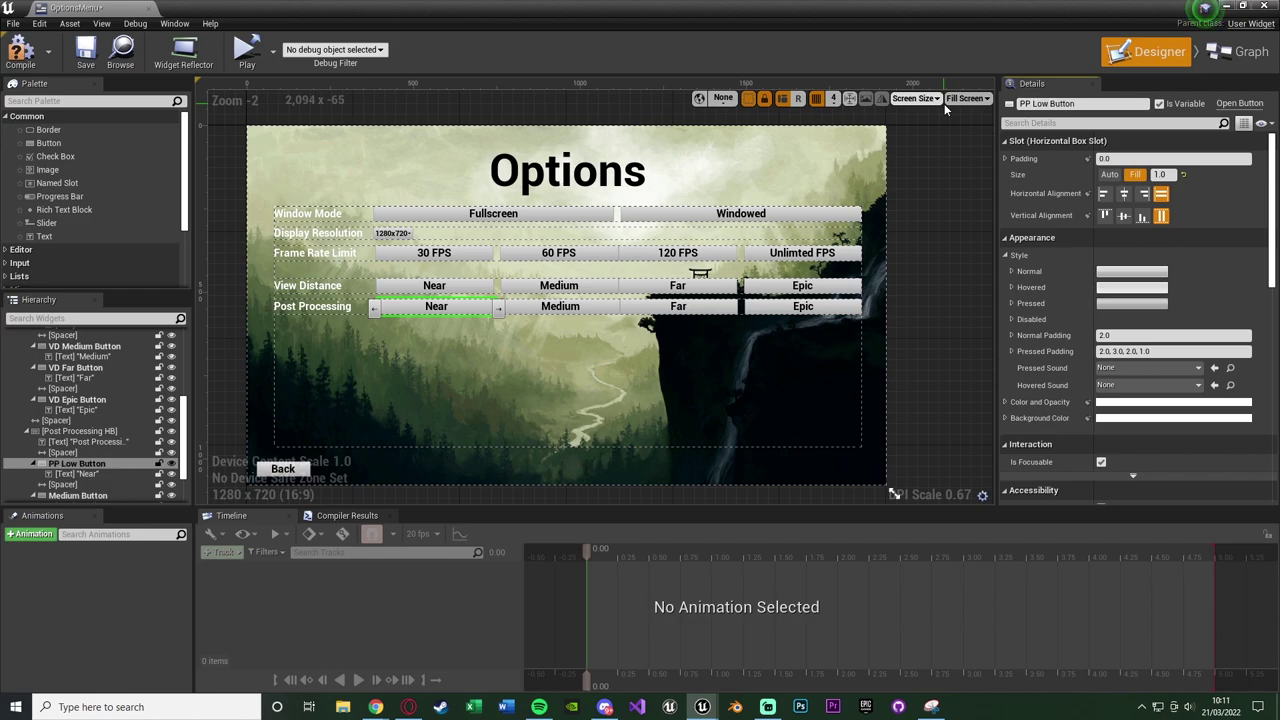
Rename the Post Processing row's Medium Button as PP Medium Button.
left_click(532, 308)
left_click(1019, 106)
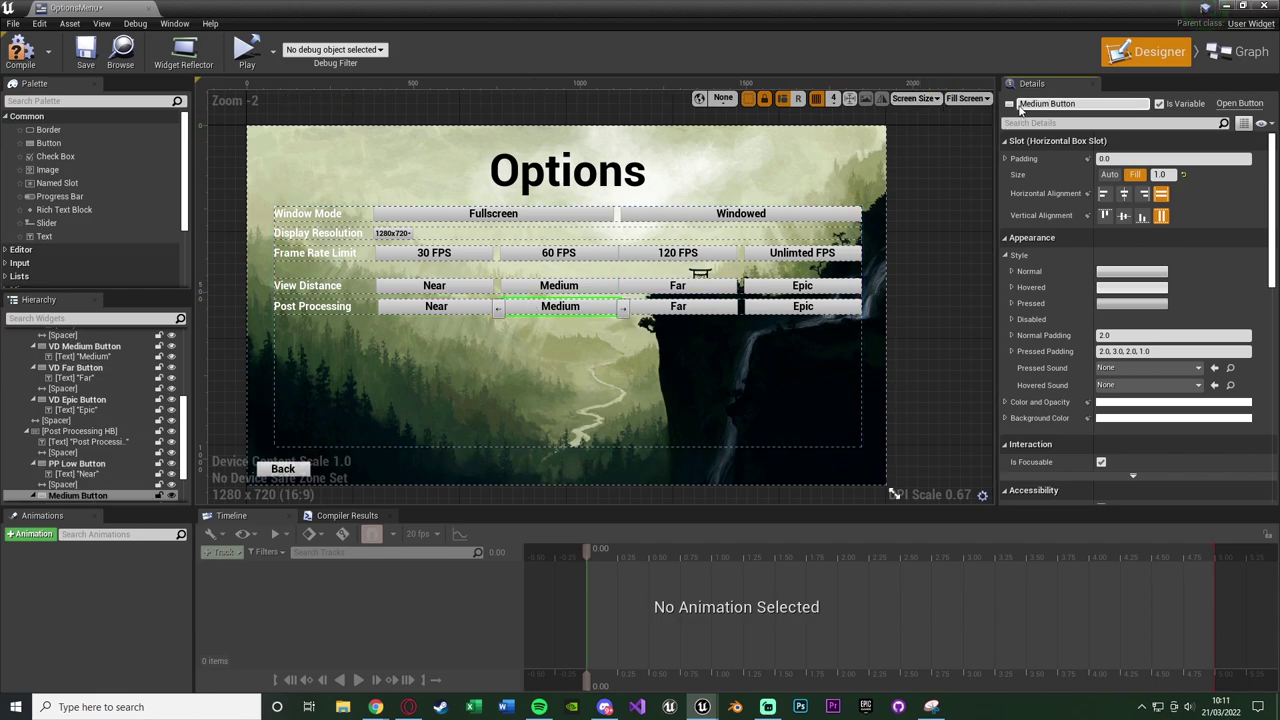
left_click(1020, 104)
type("PP")
key("Return")
Rename the Post Processing row's Far Button as PP High Button and set its text to High.
left_click(700, 308)
left_click(1040, 104)
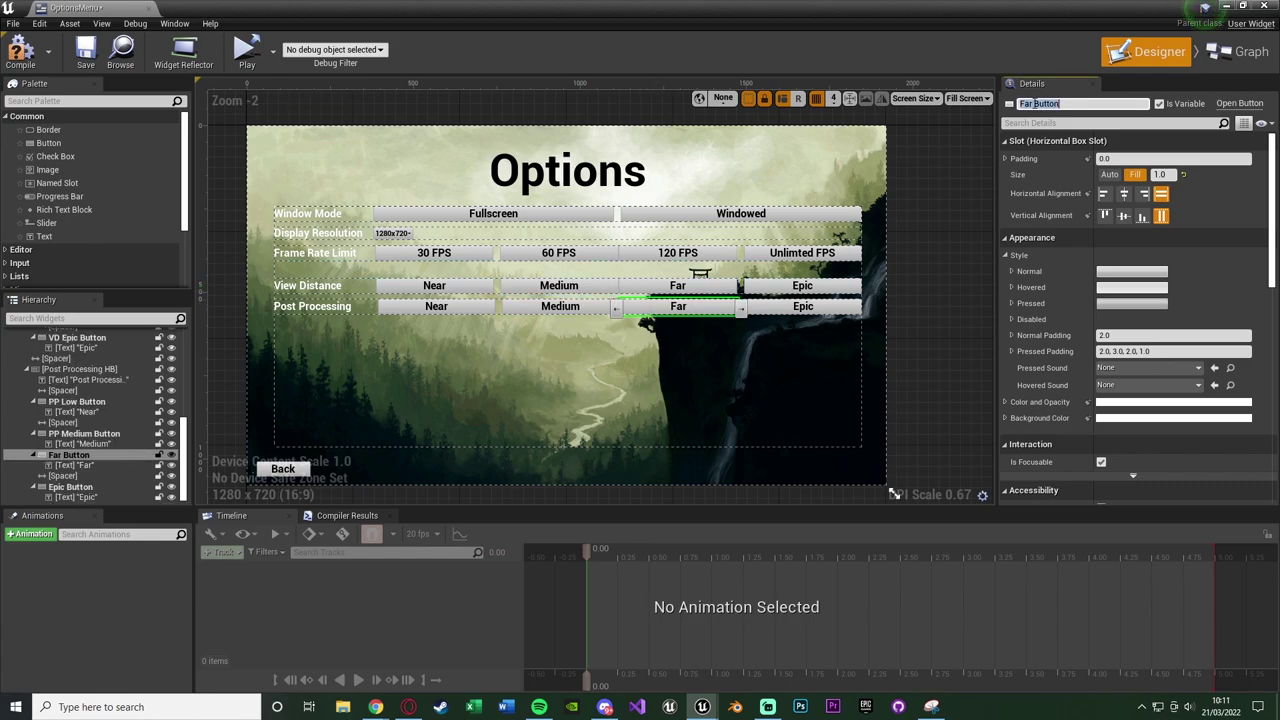
left_click(1037, 104)
left_click(1037, 103)
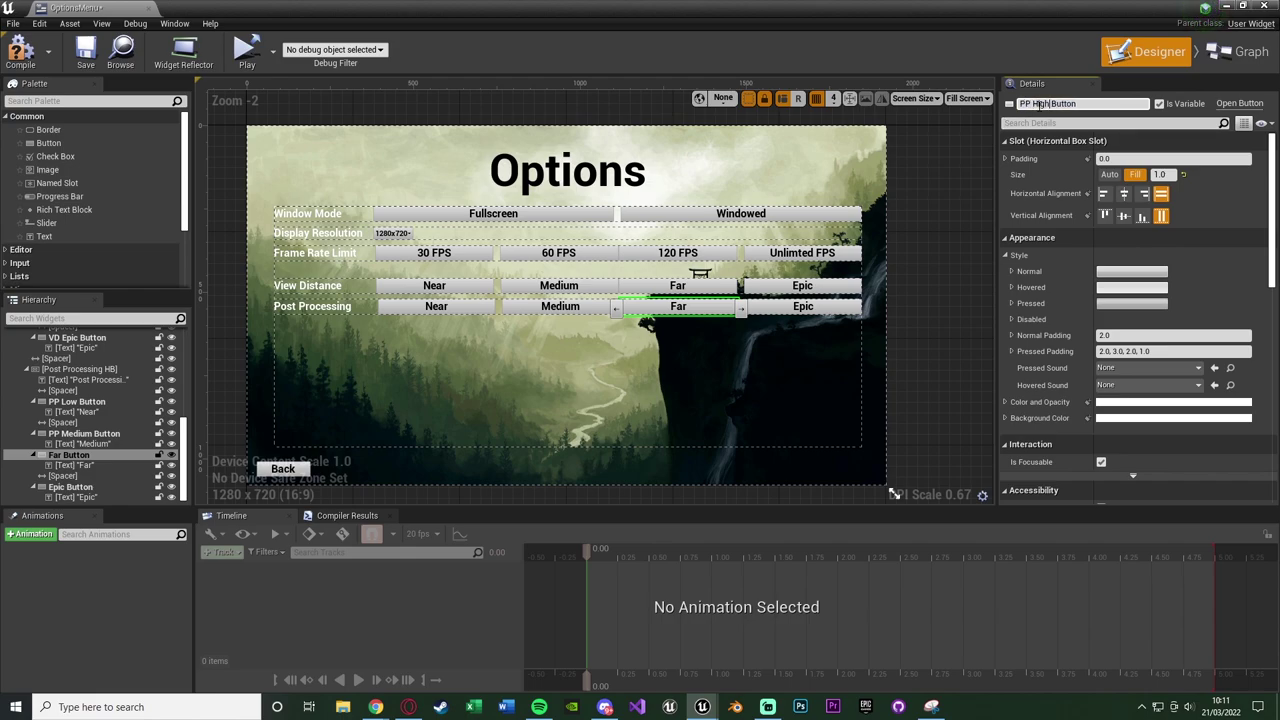
left_click(678, 306)
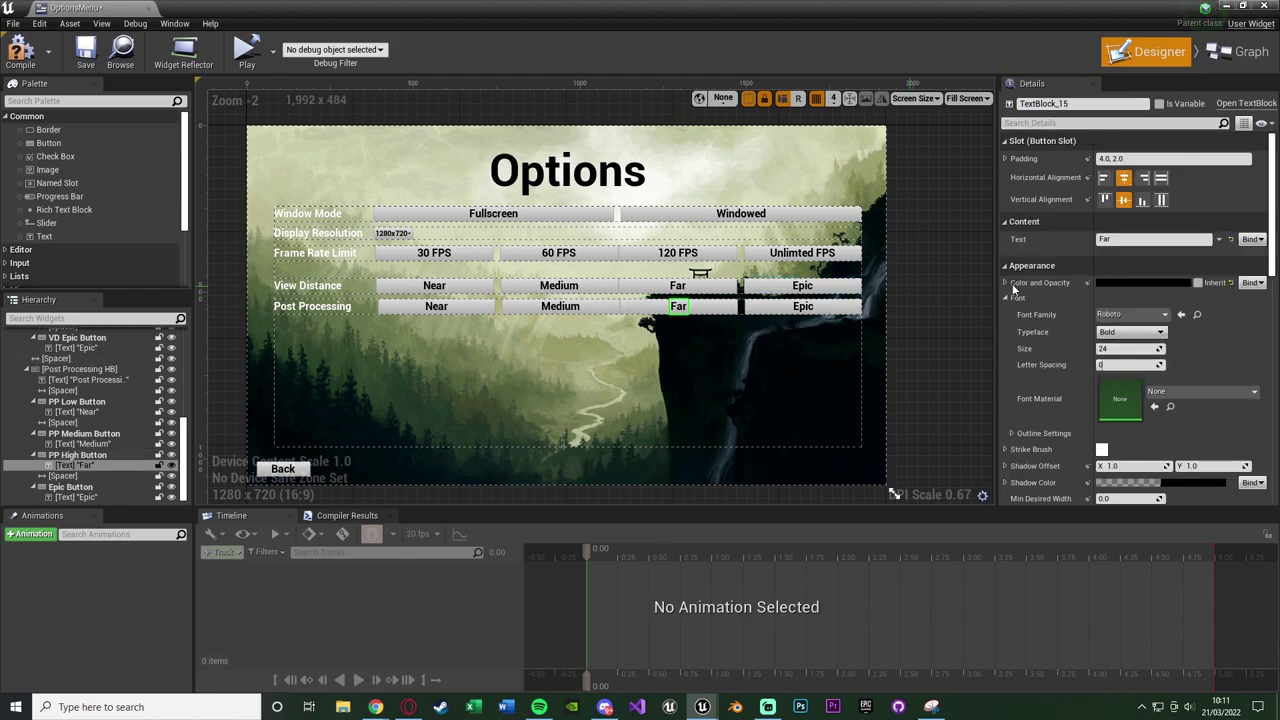
left_click(1145, 241)
type("High")
key("Return")
Set the text of PP Low Button to Low and rename the Post Processing row's Epic Button as PP Epic Button.
left_click(436, 306)
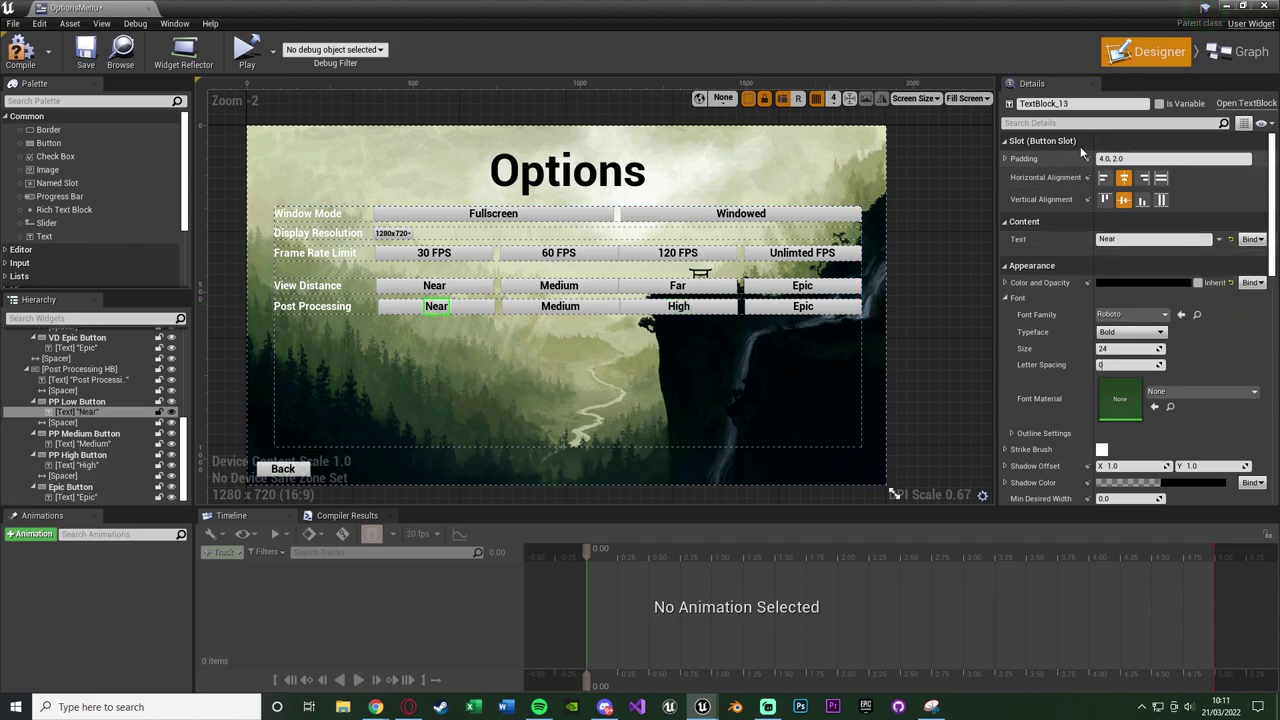
left_click(480, 311)
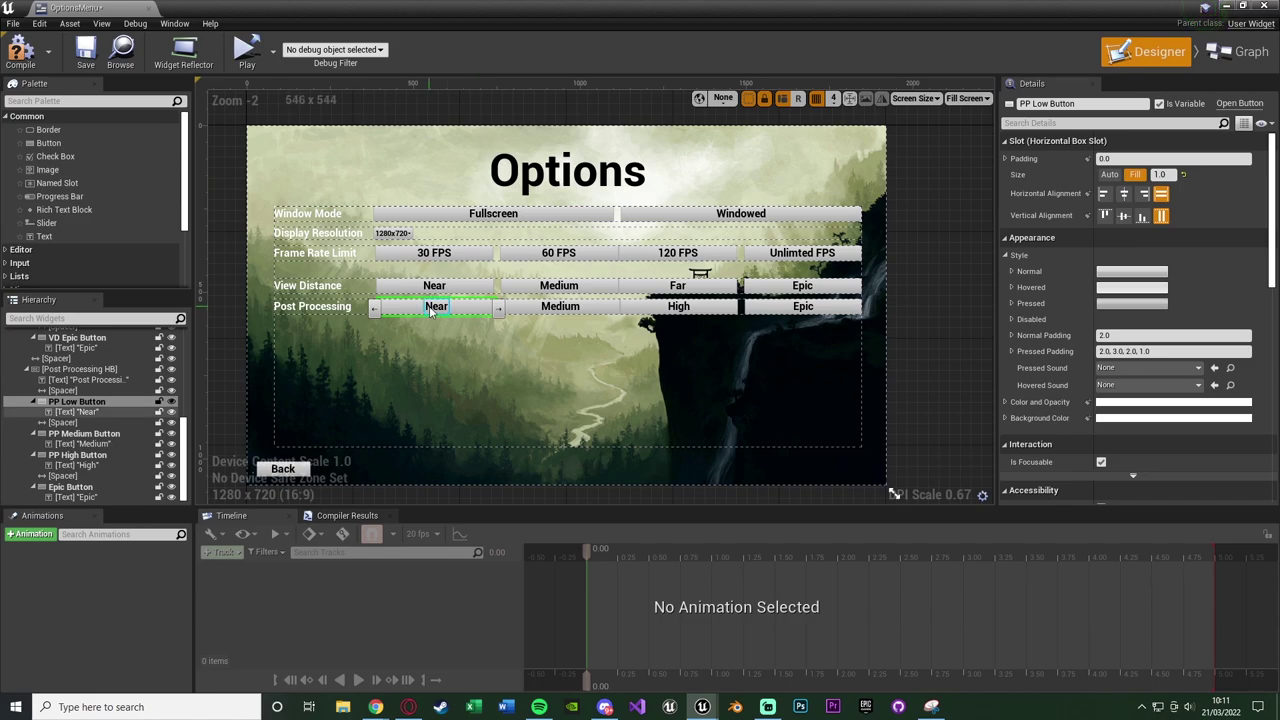
left_click(431, 311)
left_click(1152, 240)
type("Low")
key("Return")
left_click(835, 311)
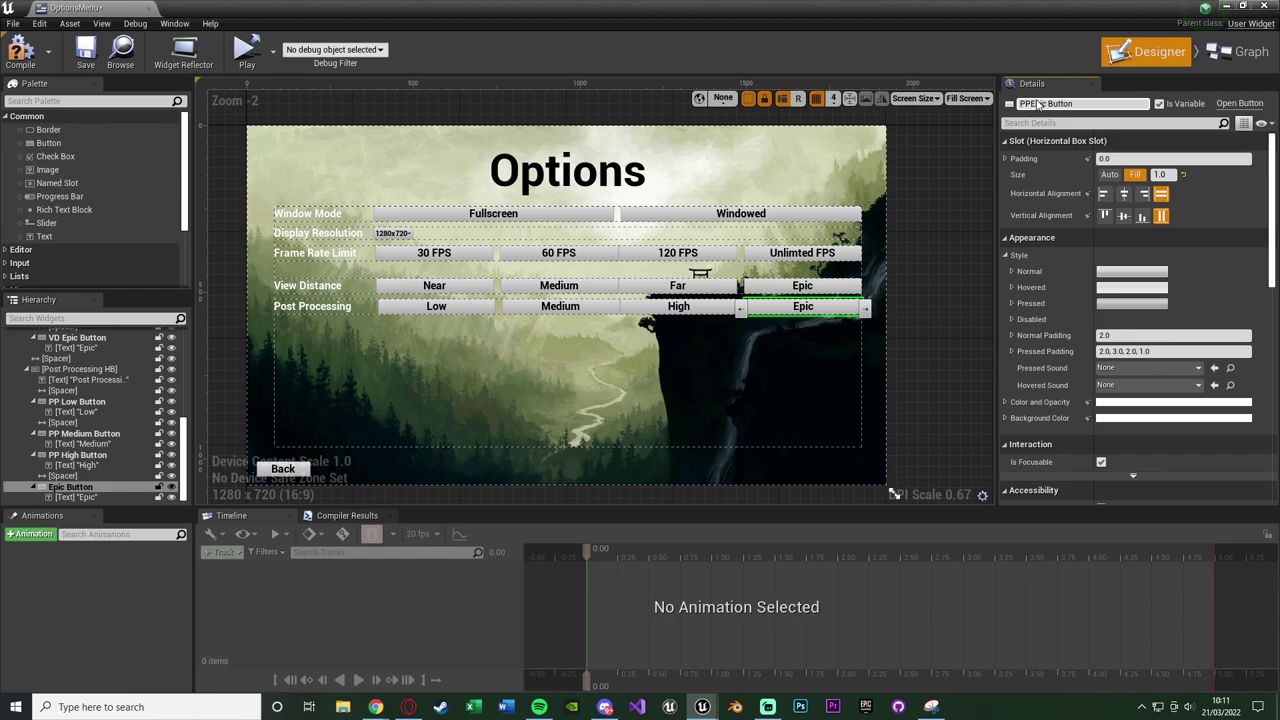
key("Return")
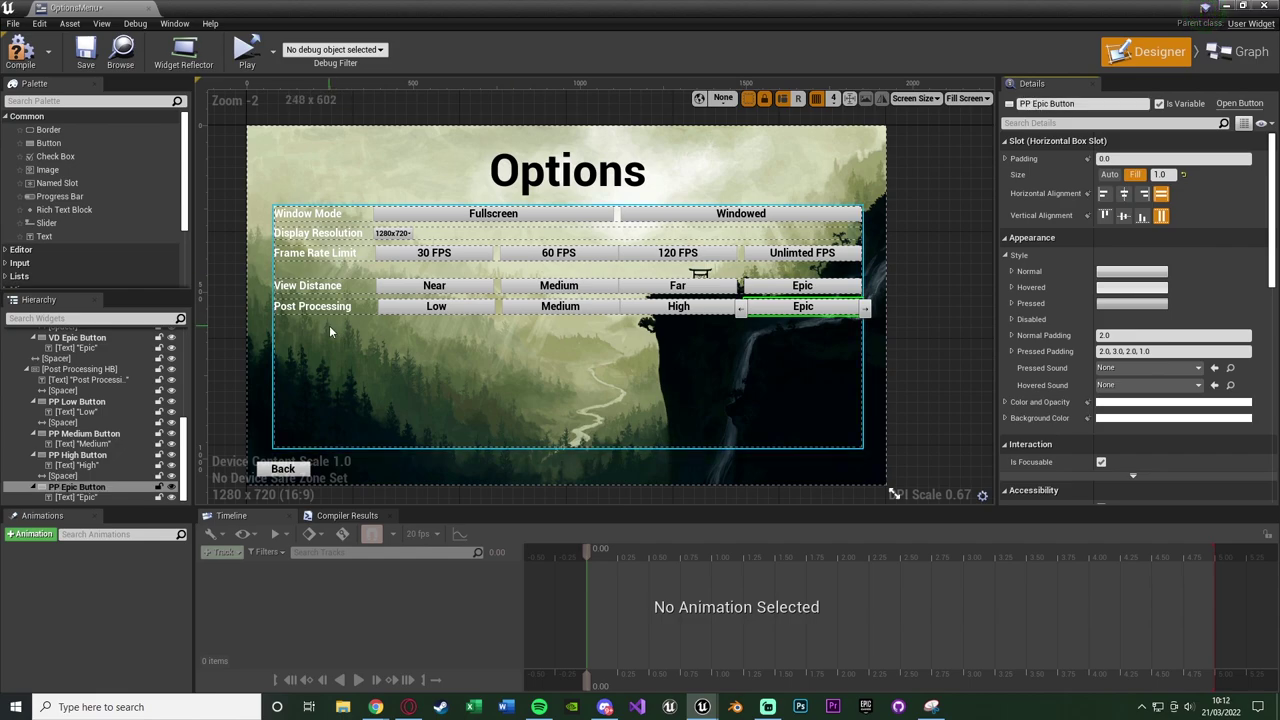
Copy Post Processing HB together with the spacer above it and paste both at the end of Main VB.
left_click(27, 369)
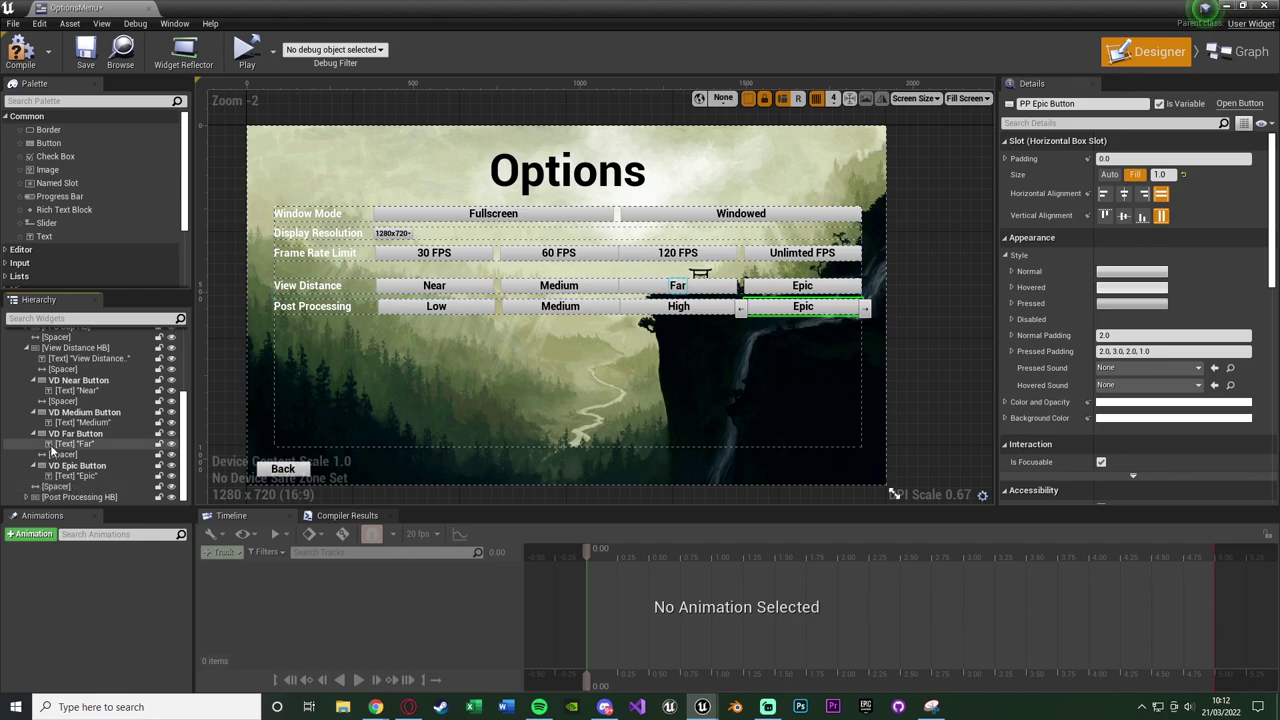
scroll(35, 420, "up", 1)
left_click(28, 370)
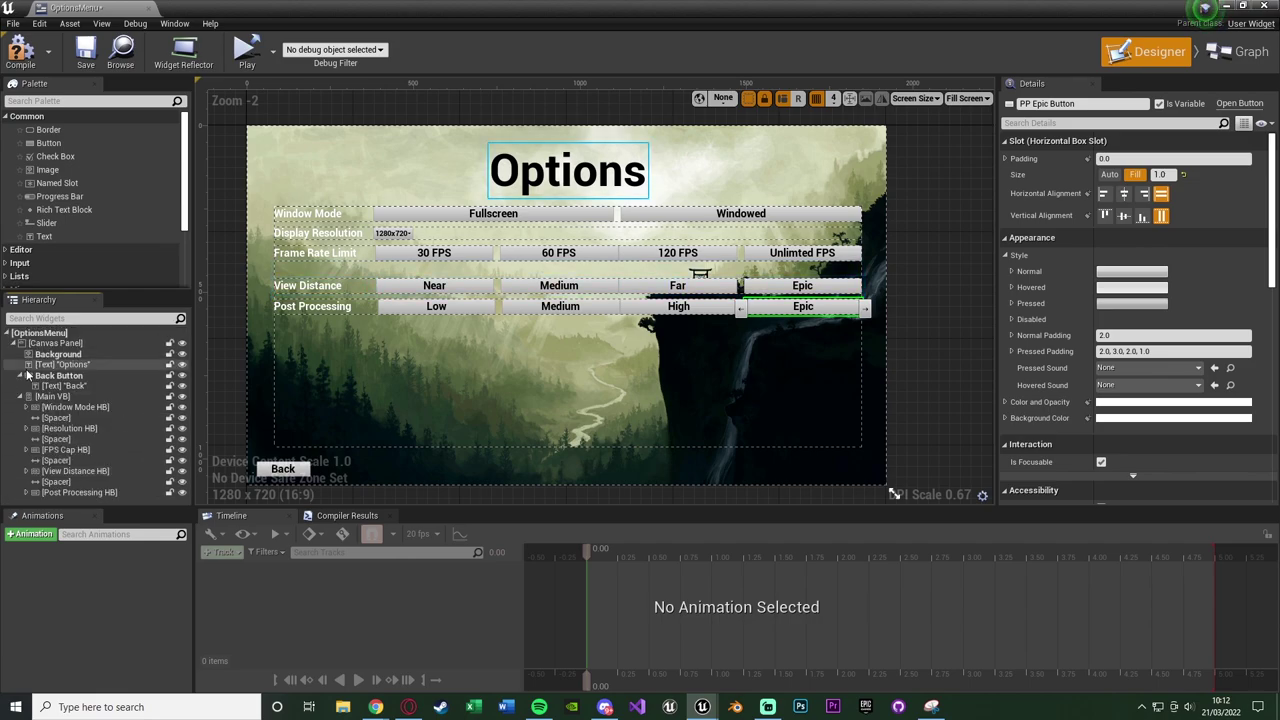
left_click(75, 492)
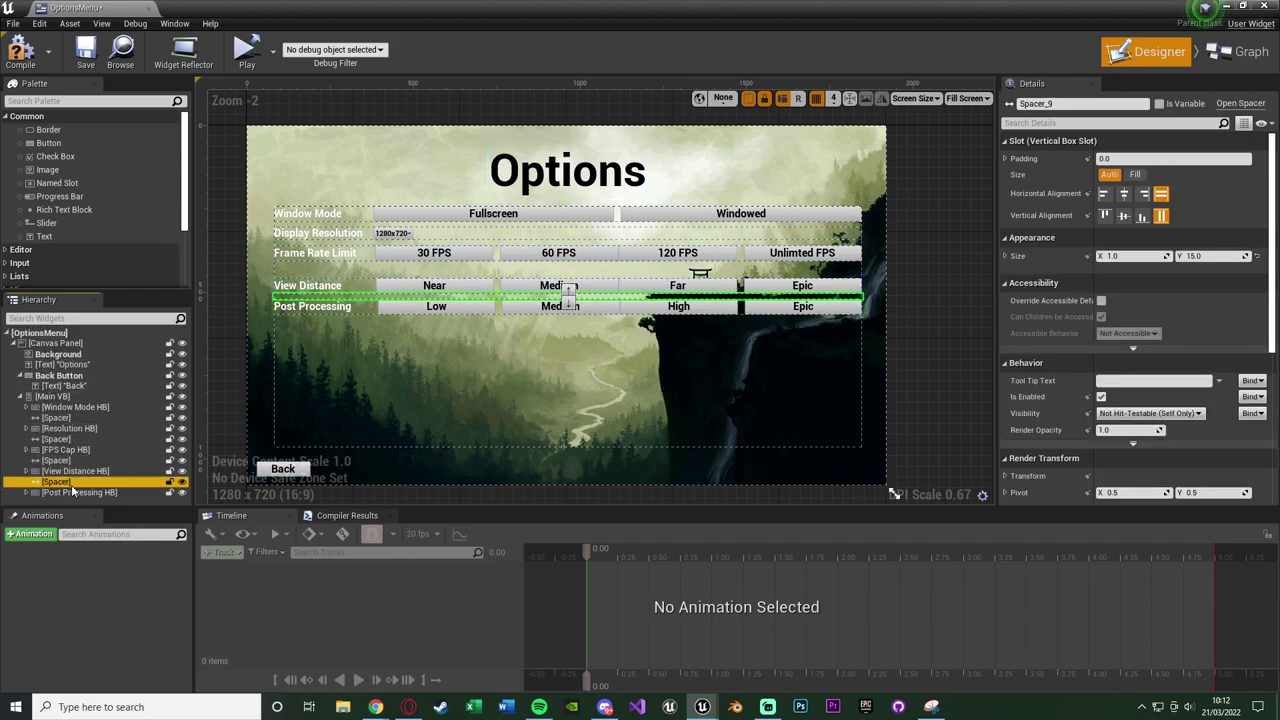
left_click(60, 482, "ctrl")
key("ctrl+c")
left_click(52, 396)
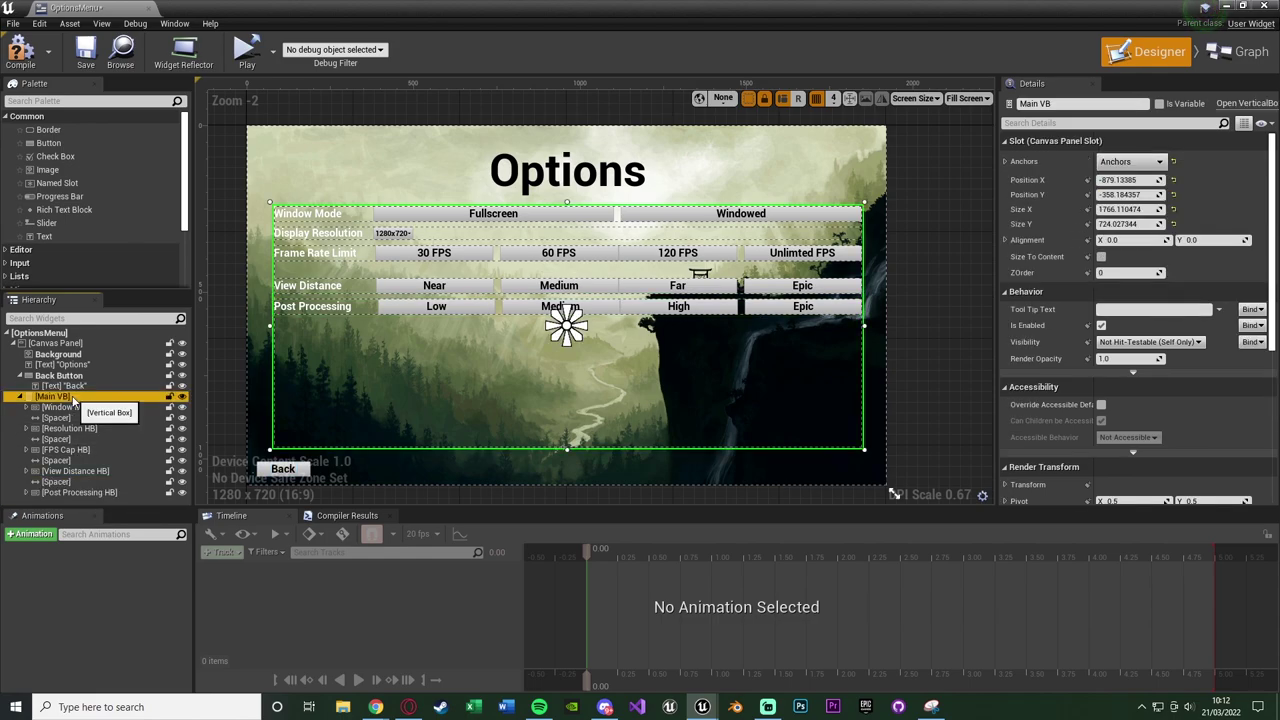
key("ctrl+v")
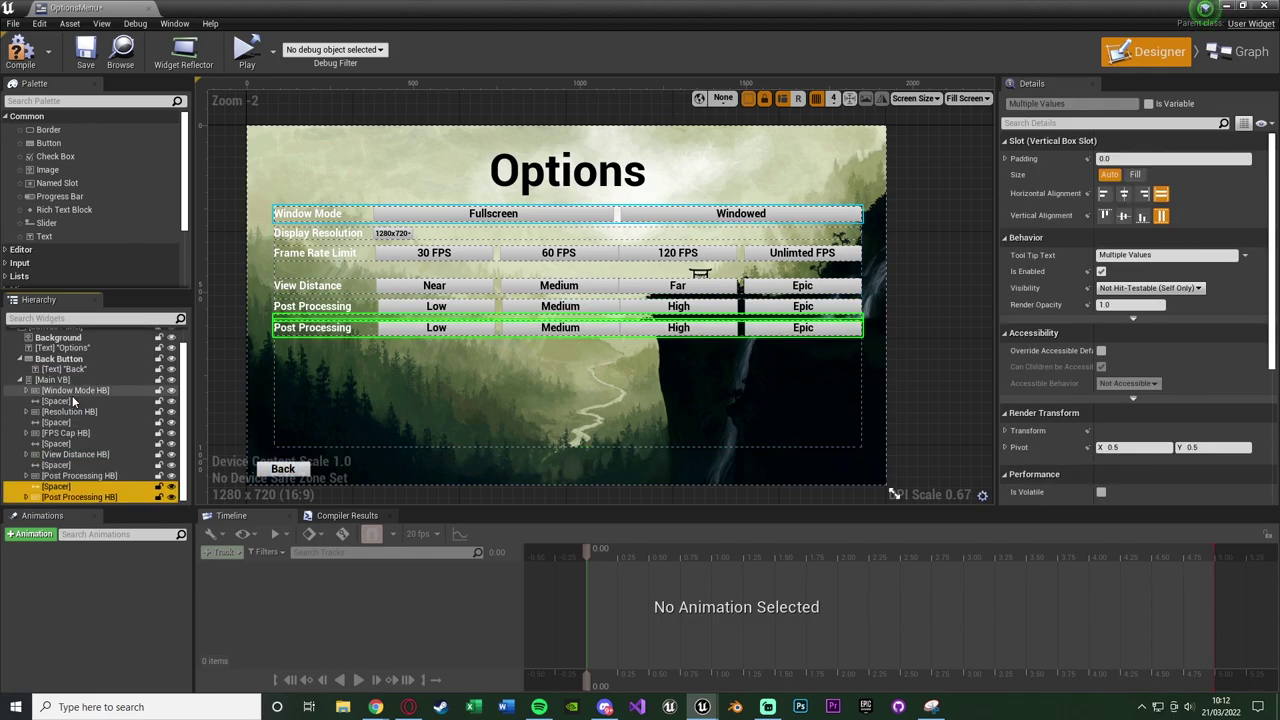
Rename the copied Post Processing HB as Anti-Aliasing HB and set its label text to Anti-Aliasing.
left_click(70, 496)
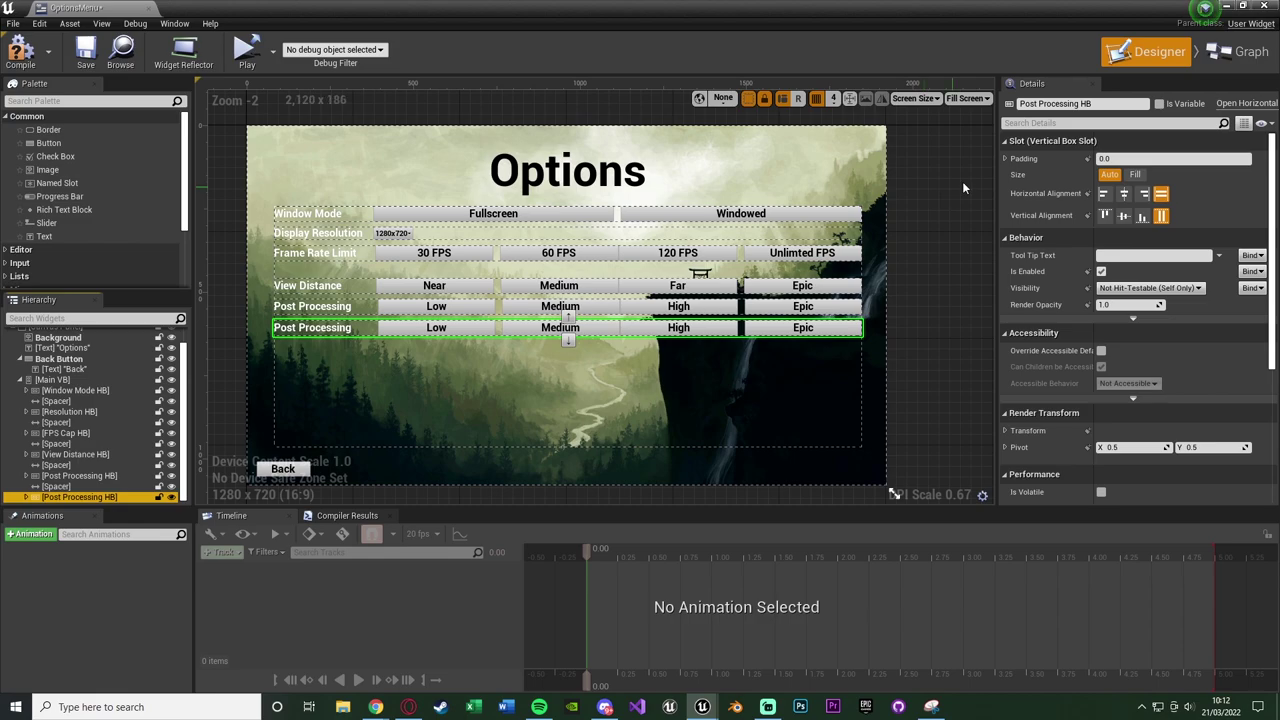
left_click(1078, 103)
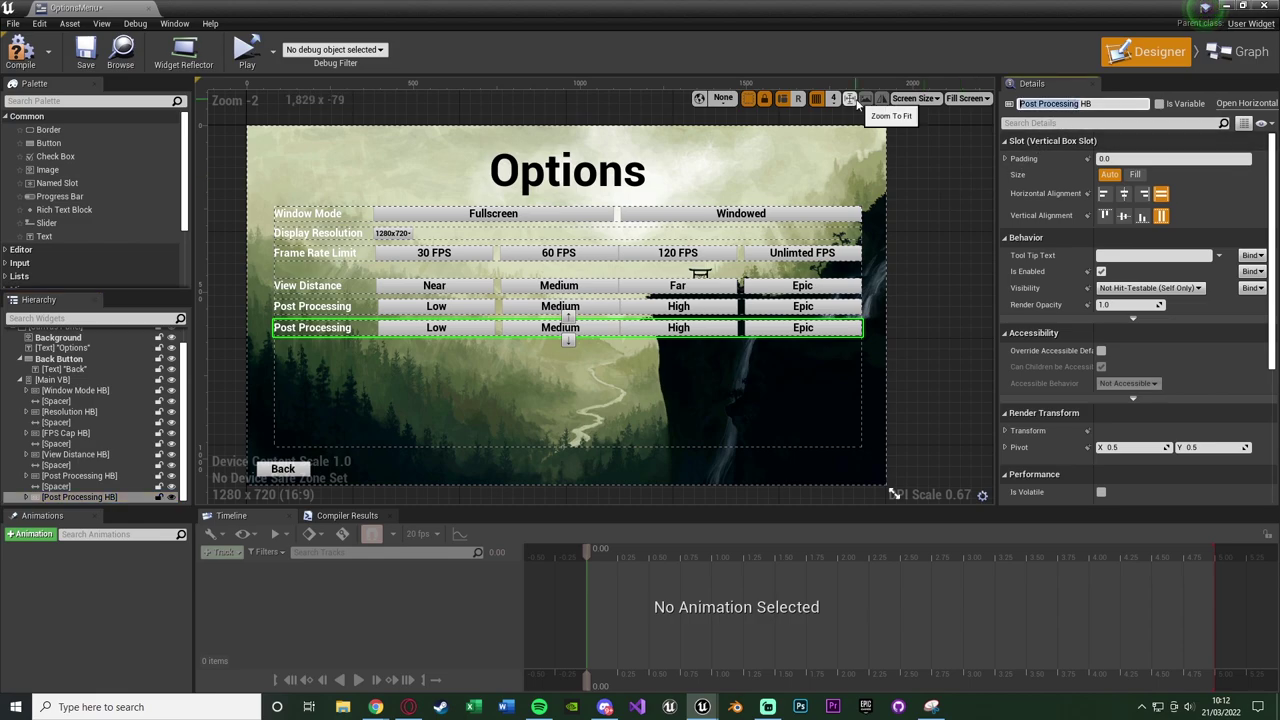
type("Ant")
type("i-Aliasing")
key("Return")
left_click(313, 328)
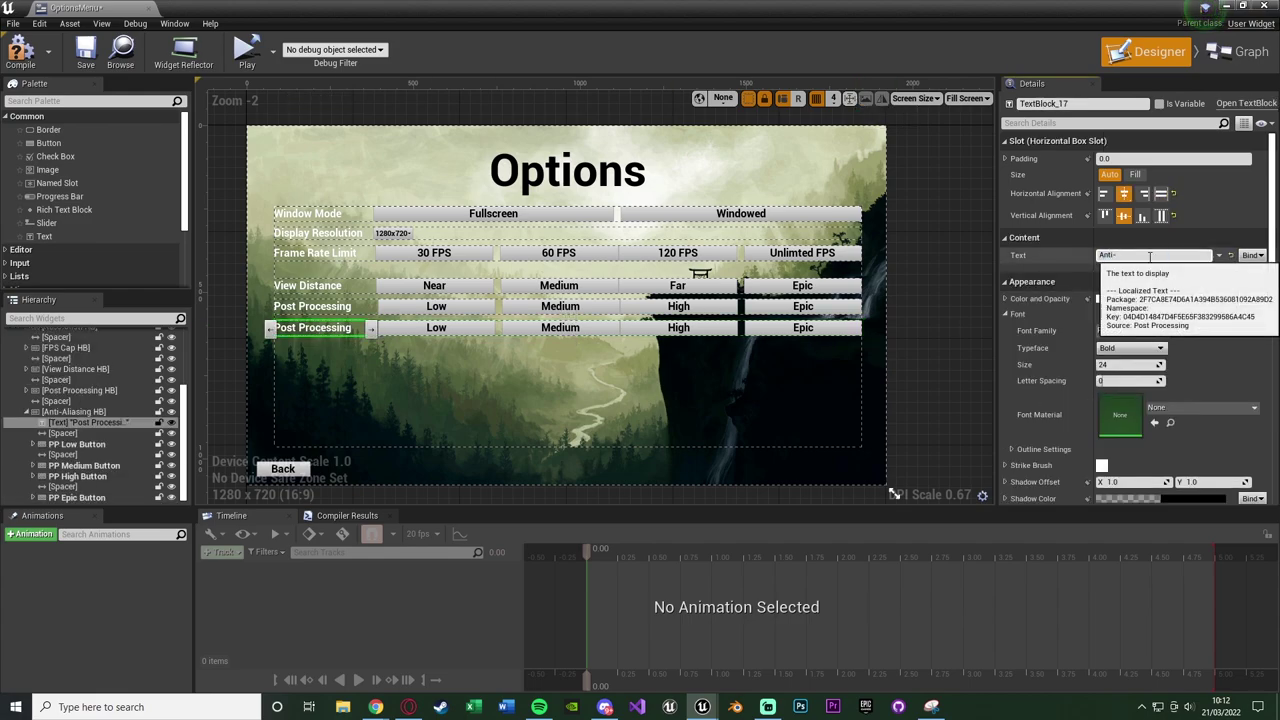
key("Return")
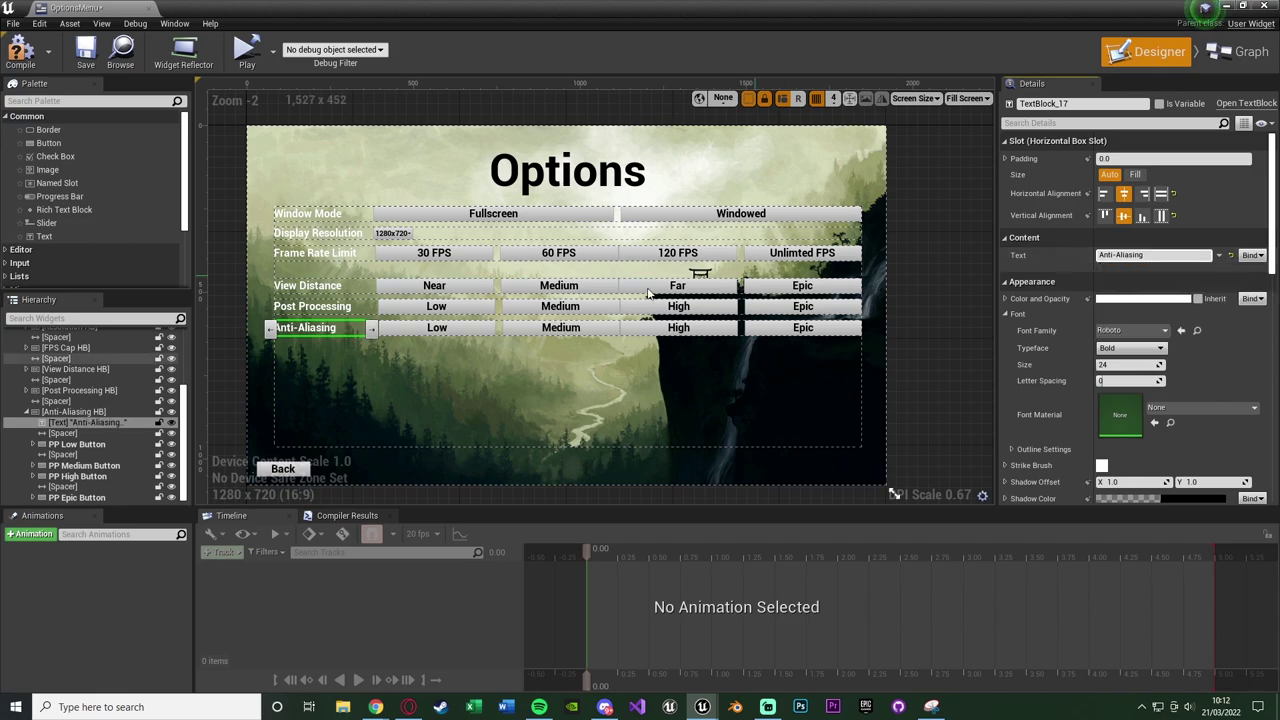
Rename the Anti-Aliasing row's Low and Medium buttons as AA Low Button and AA Medium Button.
left_click(397, 333)
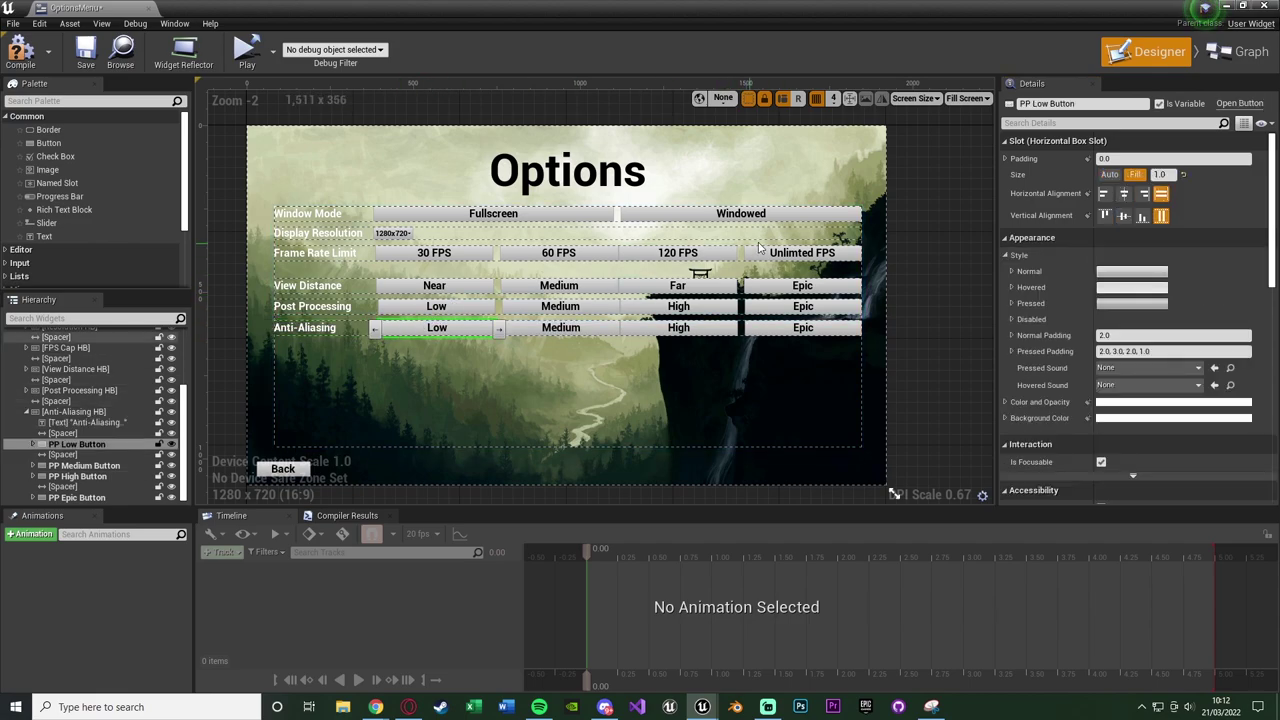
left_click(1027, 103)
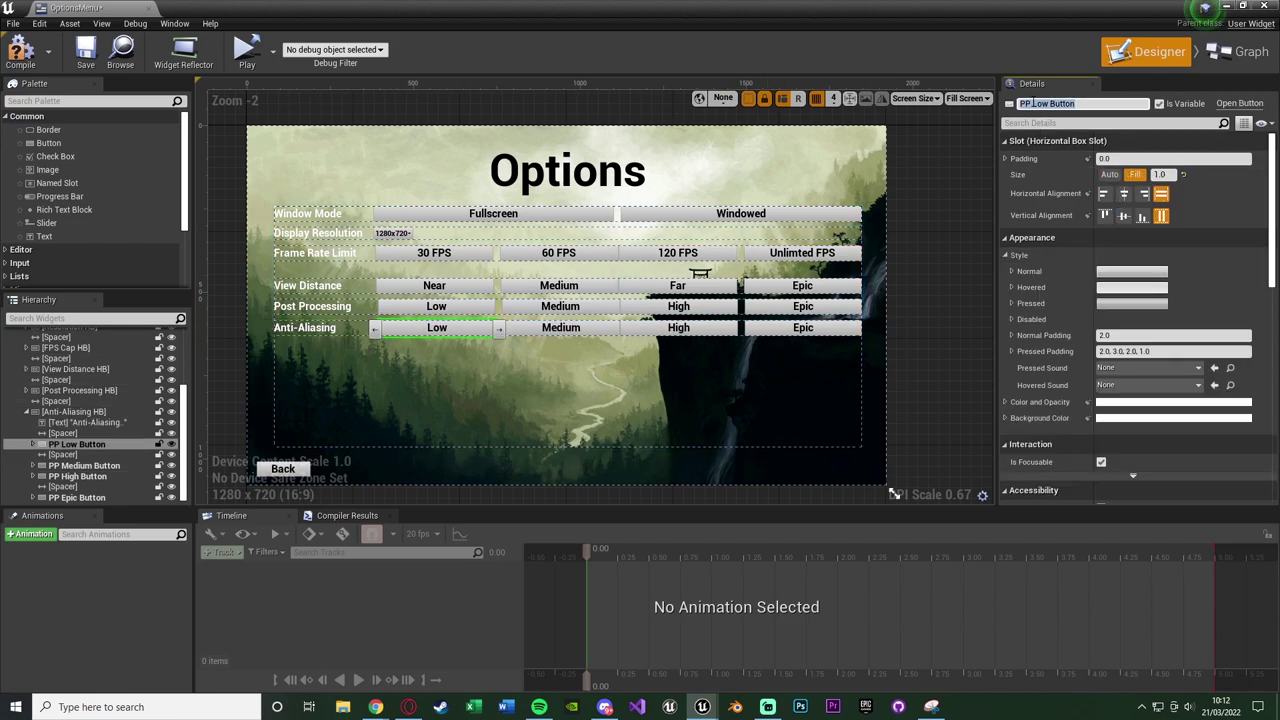
key("Return")
left_click(519, 333)
left_click(1050, 103)
type("AA Medium Button")
key("Return")
Rename the Anti-Aliasing row's High and Epic buttons as AA High Button and AA Epic Button.
left_click(678, 327)
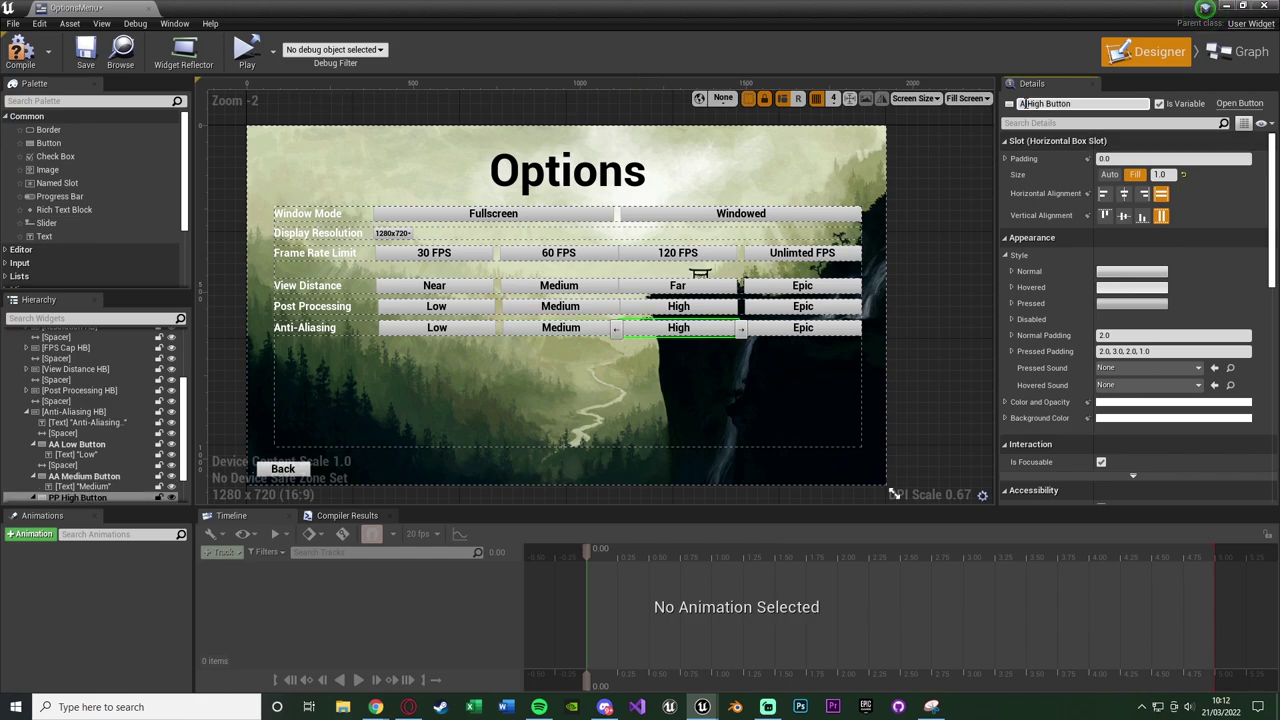
left_click(803, 327)
left_click(1050, 104)
key("Home")
key("shift+Right")
key("shift+Right")
type("AA")
key("Return")
Copy Anti-Aliasing HB together with the spacer above it and paste both at the end of Main VB.
scroll(40, 380, "up", 5)
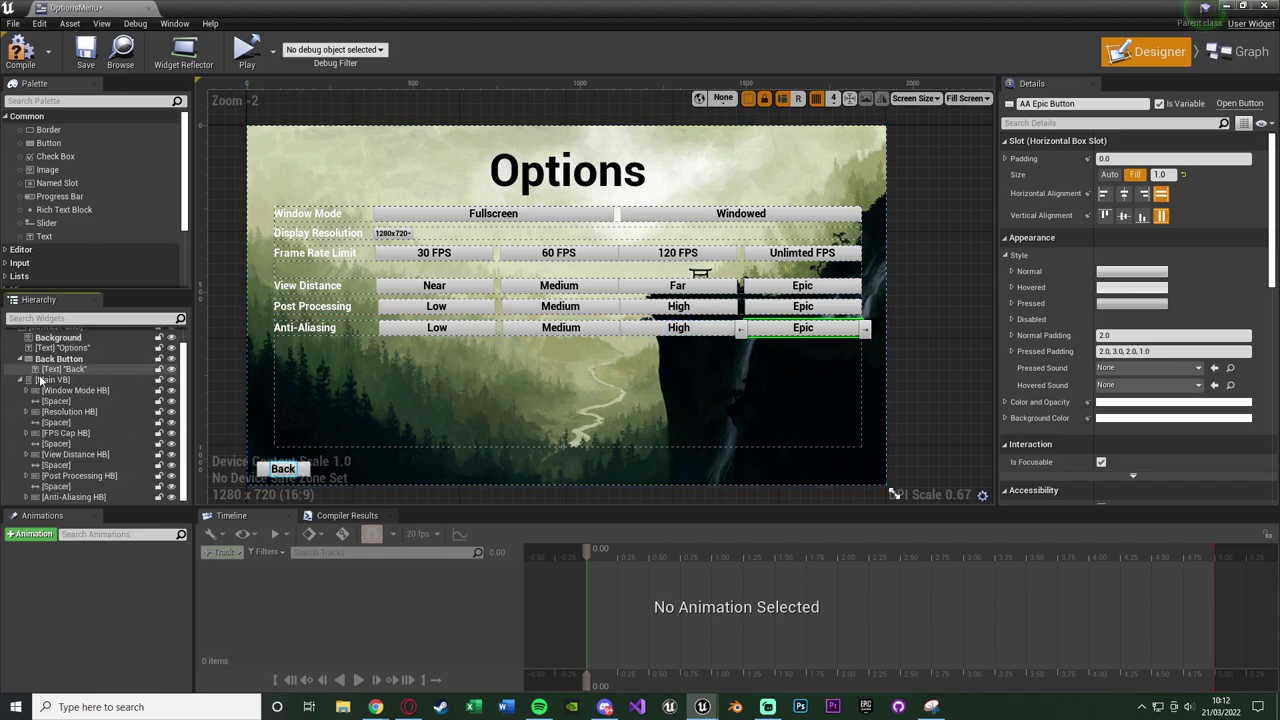
left_click(78, 500)
left_click(81, 487)
left_click(86, 497, "ctrl")
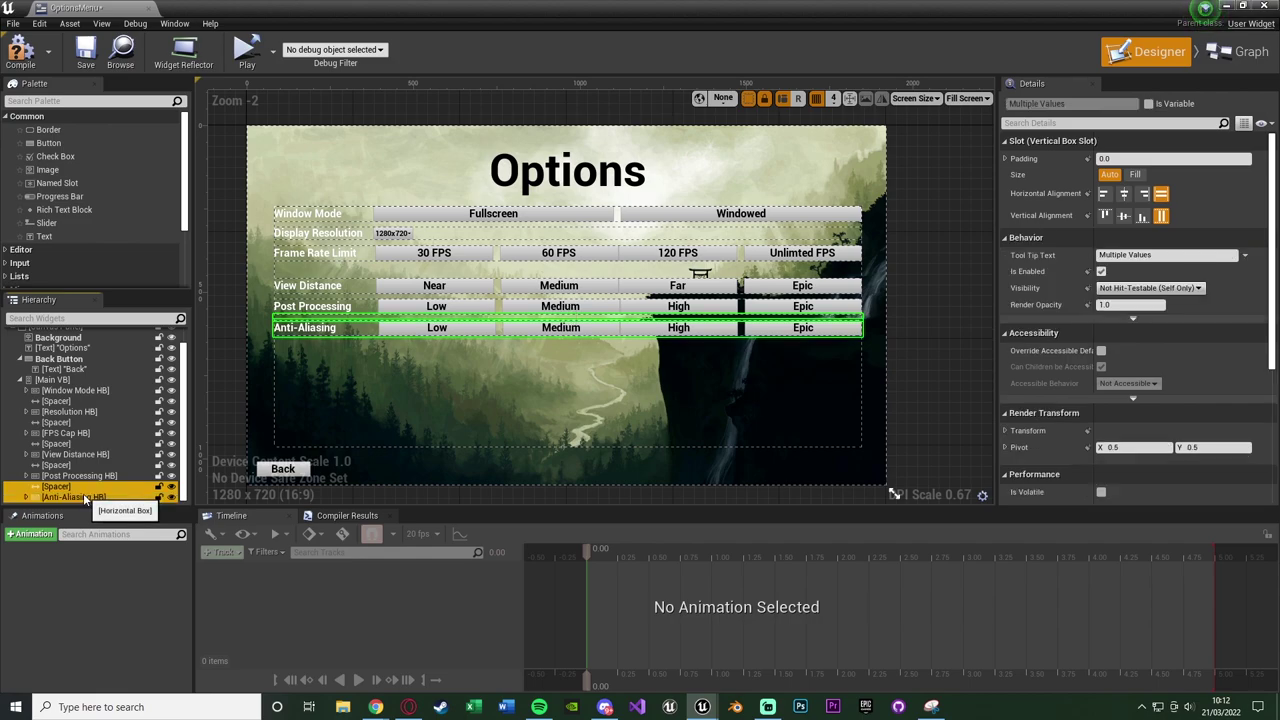
left_click(83, 381)
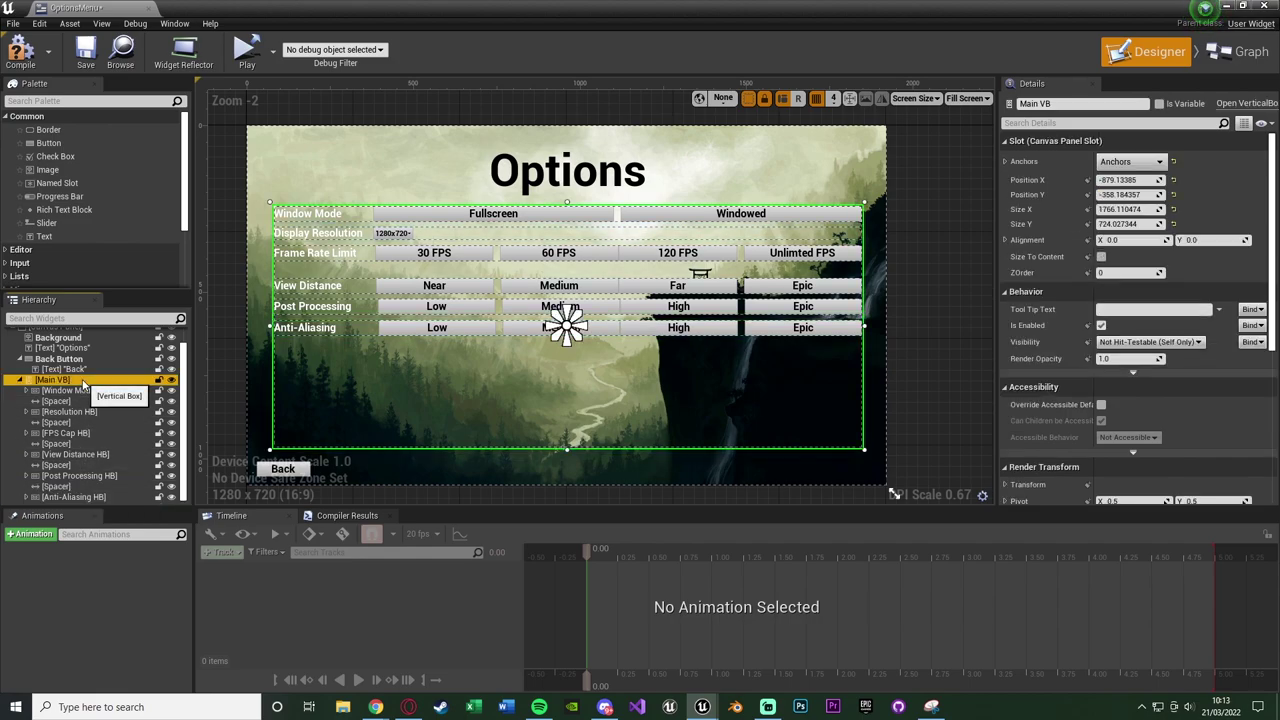
key("ctrl+v")
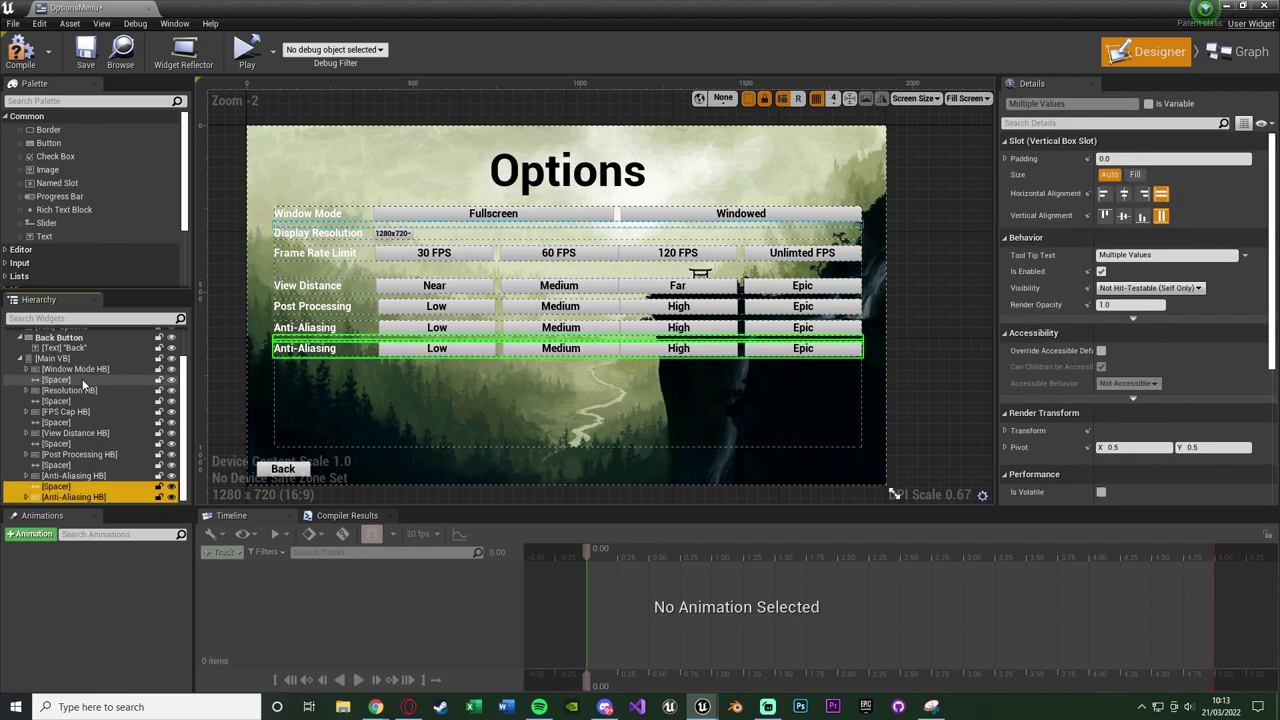
Rename the copied Anti-Aliasing HB as Texture Quality HB and set its label text to Texture Quality.
left_click(82, 497)
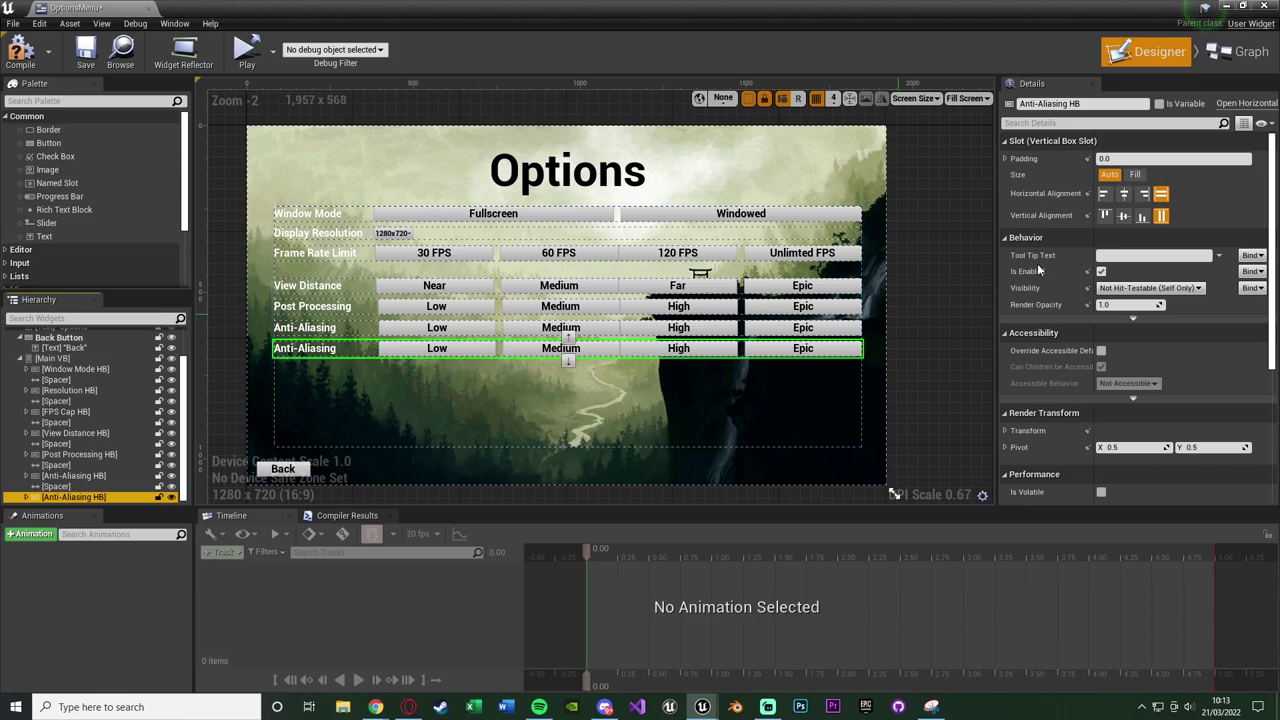
left_click(1075, 103)
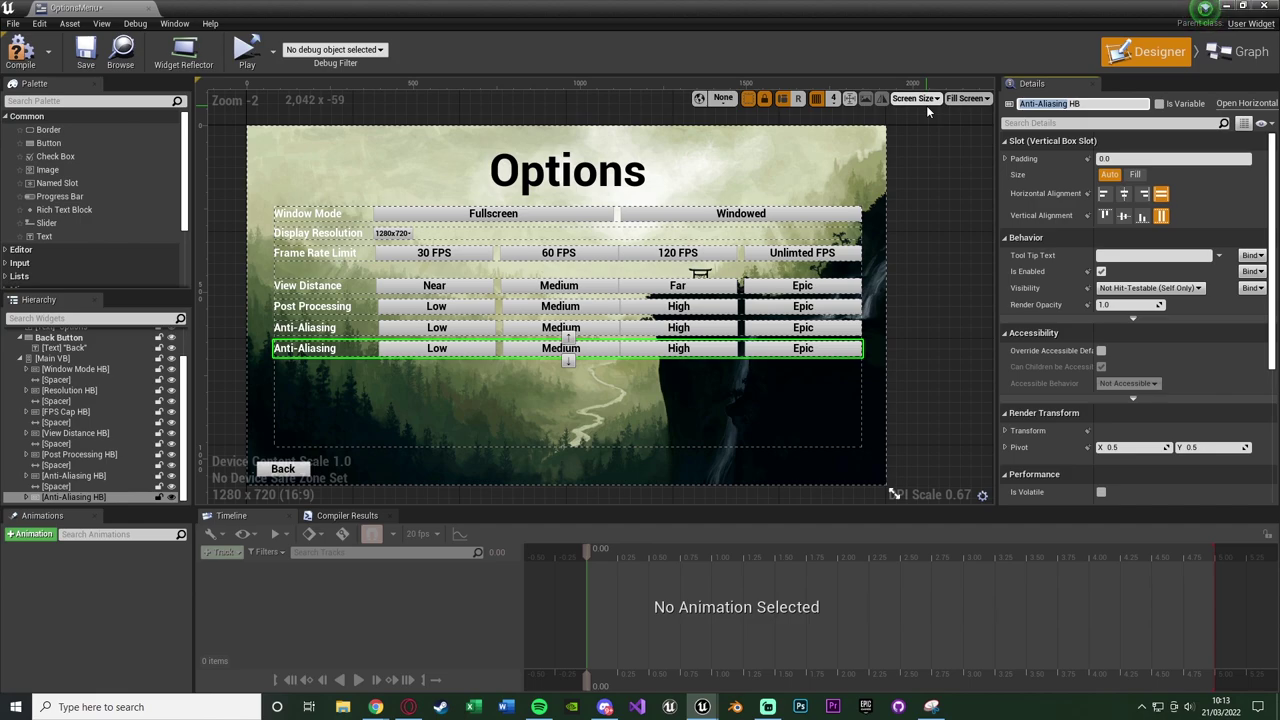
type("Texture Q")
type("uality")
key("Return")
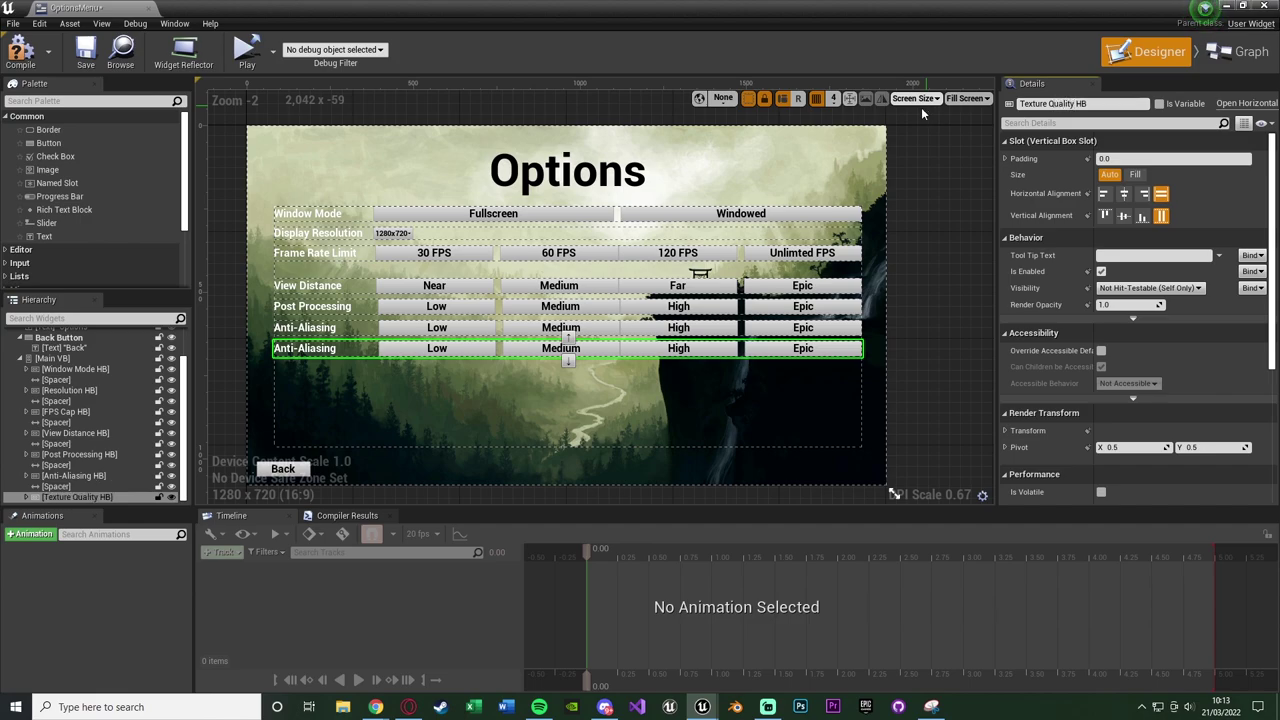
left_click(305, 348)
left_click(1158, 255)
type("Texture Quality")
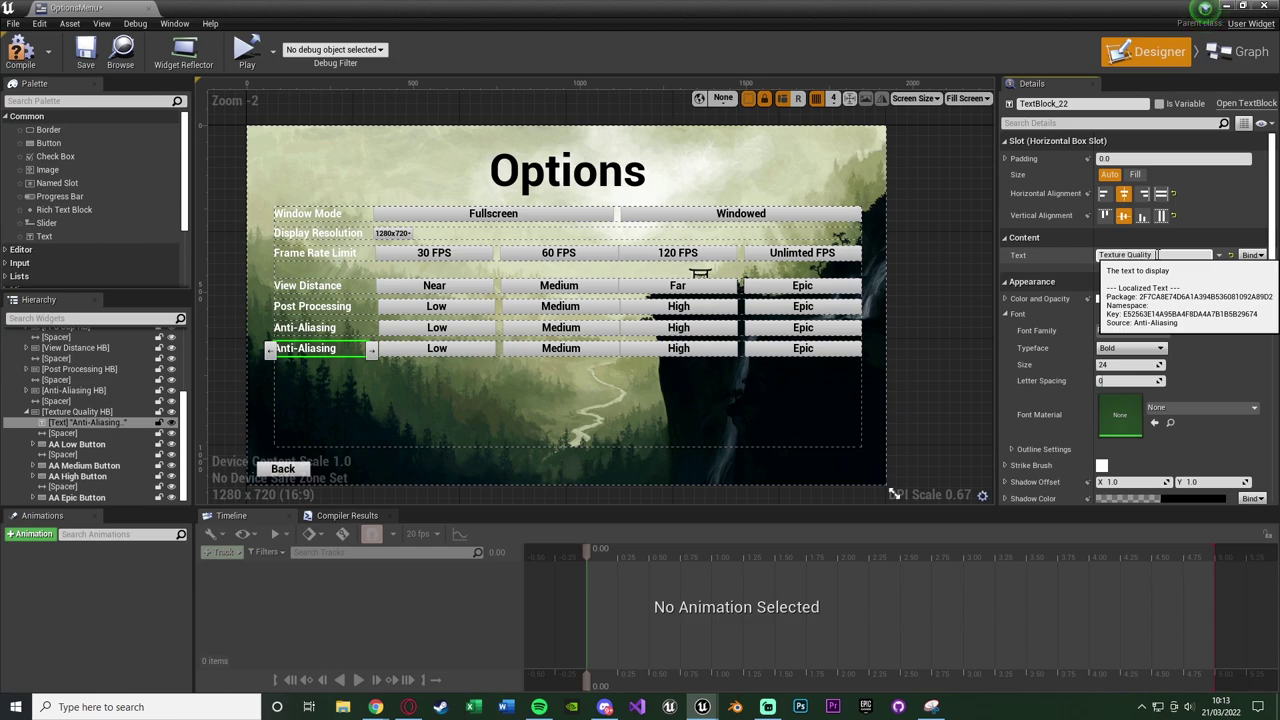
key("Return")
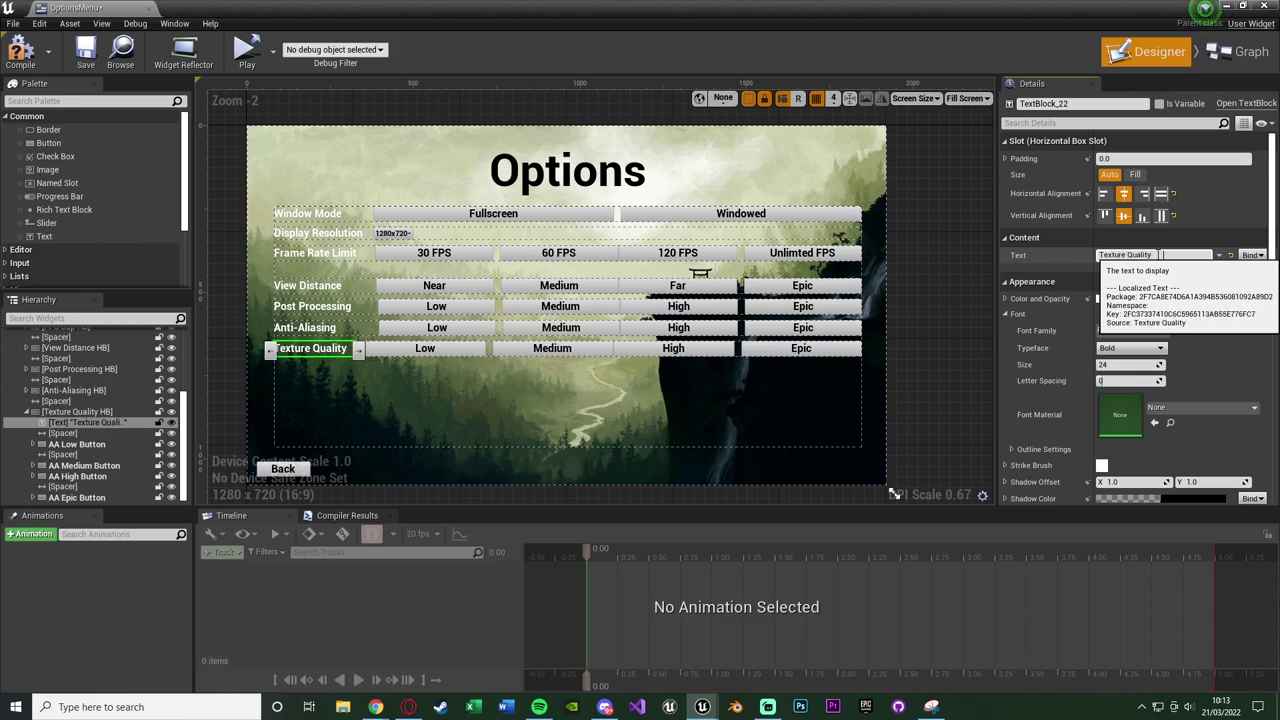
Rename the Texture Quality row's Low and Medium buttons as TQ Low Button and TQ Medium Button.
left_click(439, 348)
left_click(1047, 104)
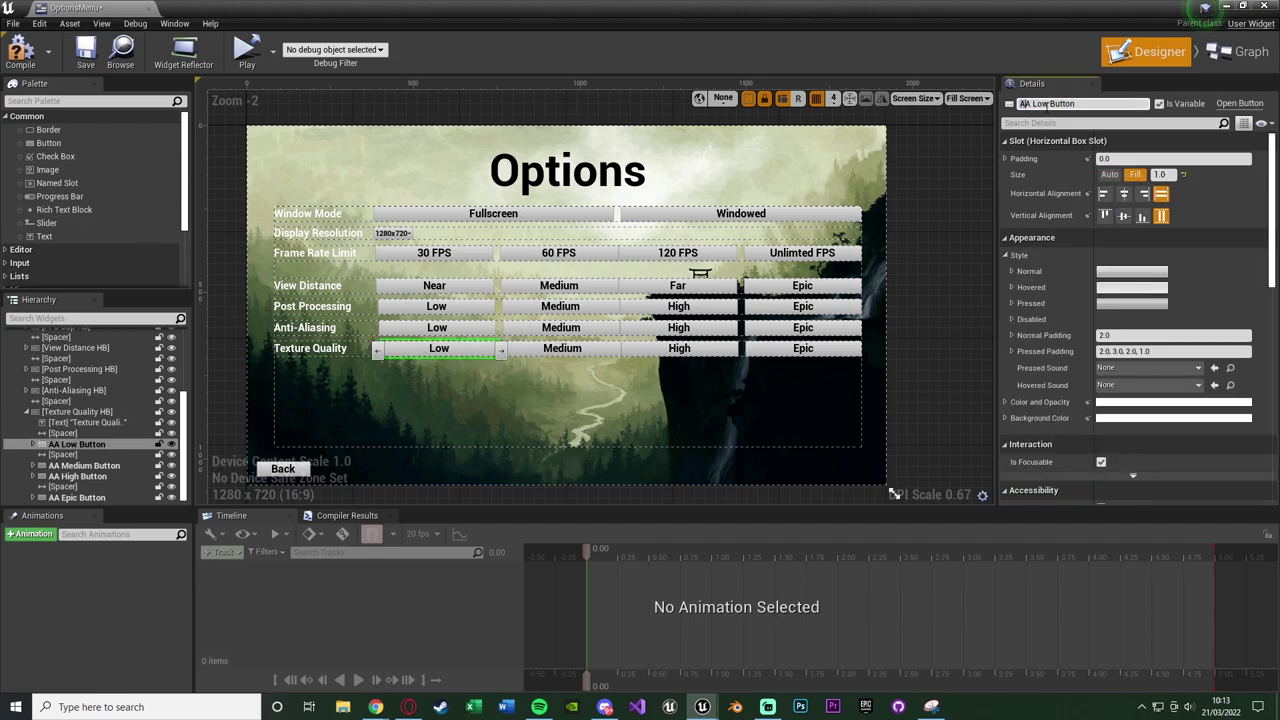
key("Return")
left_click(595, 350)
left_click(1054, 104)
left_click(1054, 104)
type("TQ")
Rename the Texture Quality row's High and Epic buttons as TQ High Button and TQ Epic Button.
left_click(645, 352)
left_click(1027, 104)
left_click(803, 349)
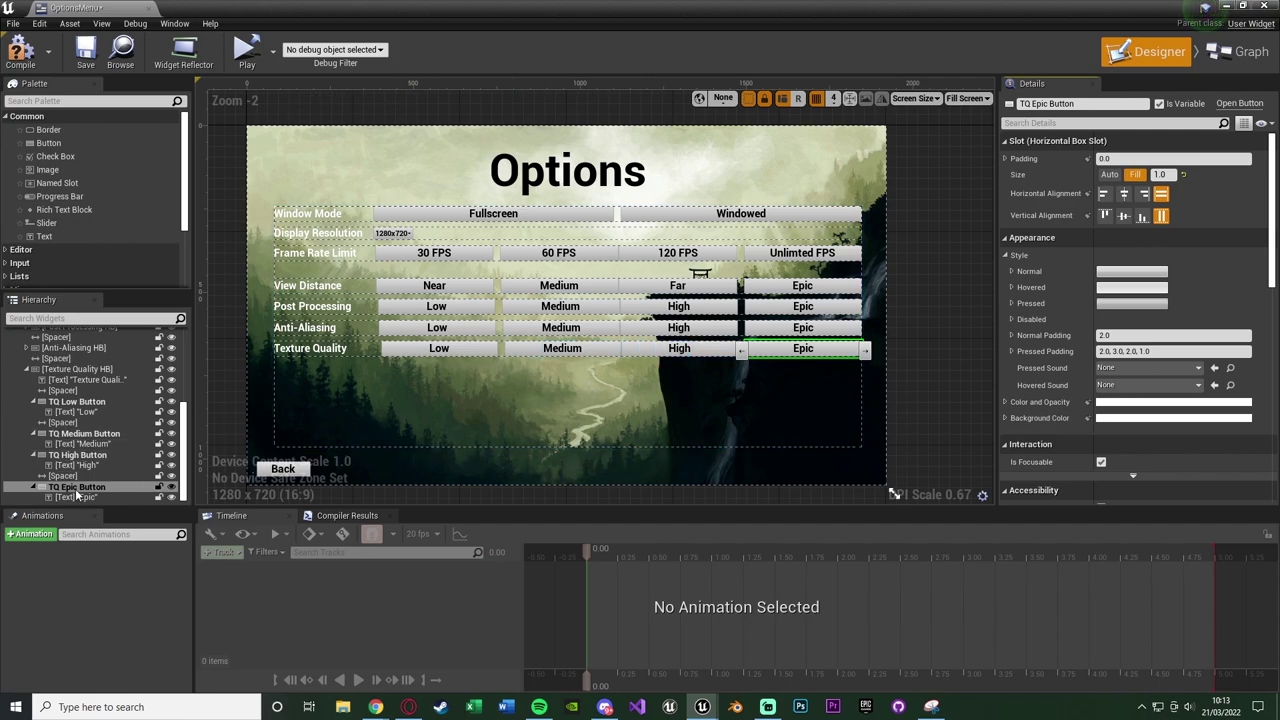
Copy Texture Quality HB together with the spacer above it and paste both at the end of Main VB.
left_click(33, 369)
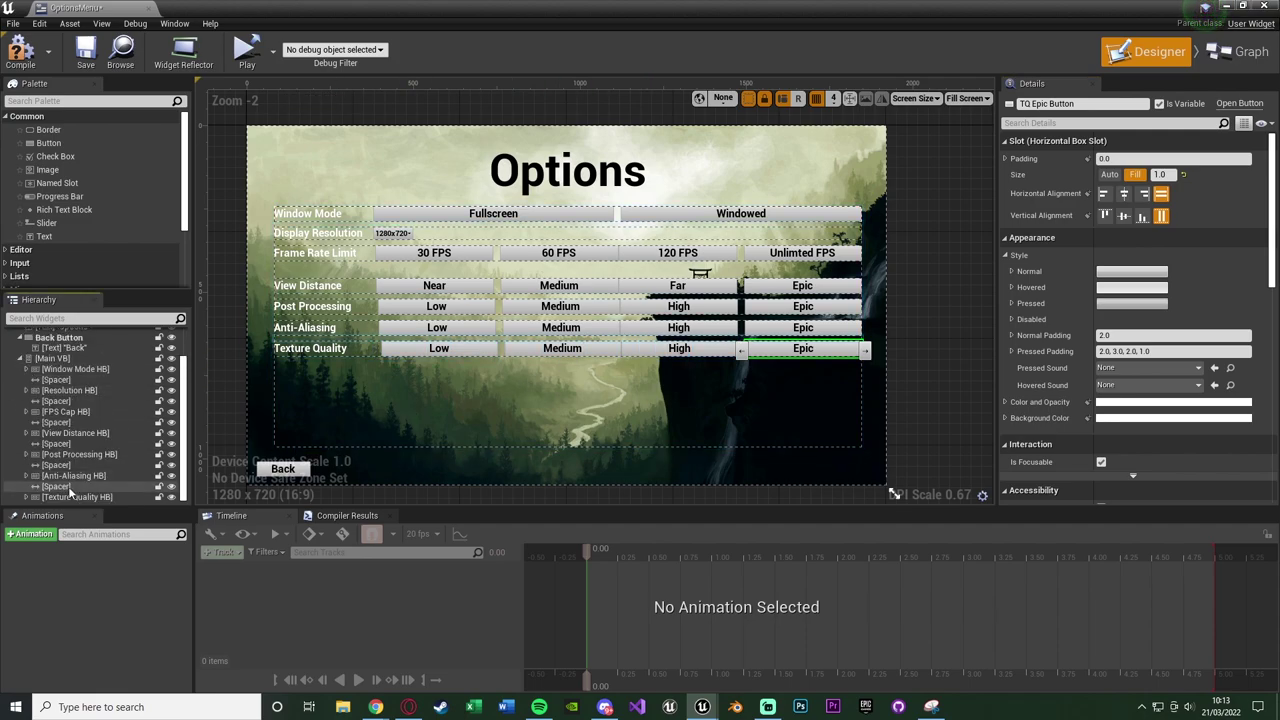
left_click(69, 485)
left_click(72, 497, "shift")
left_click_drag(76, 369, 76, 370)
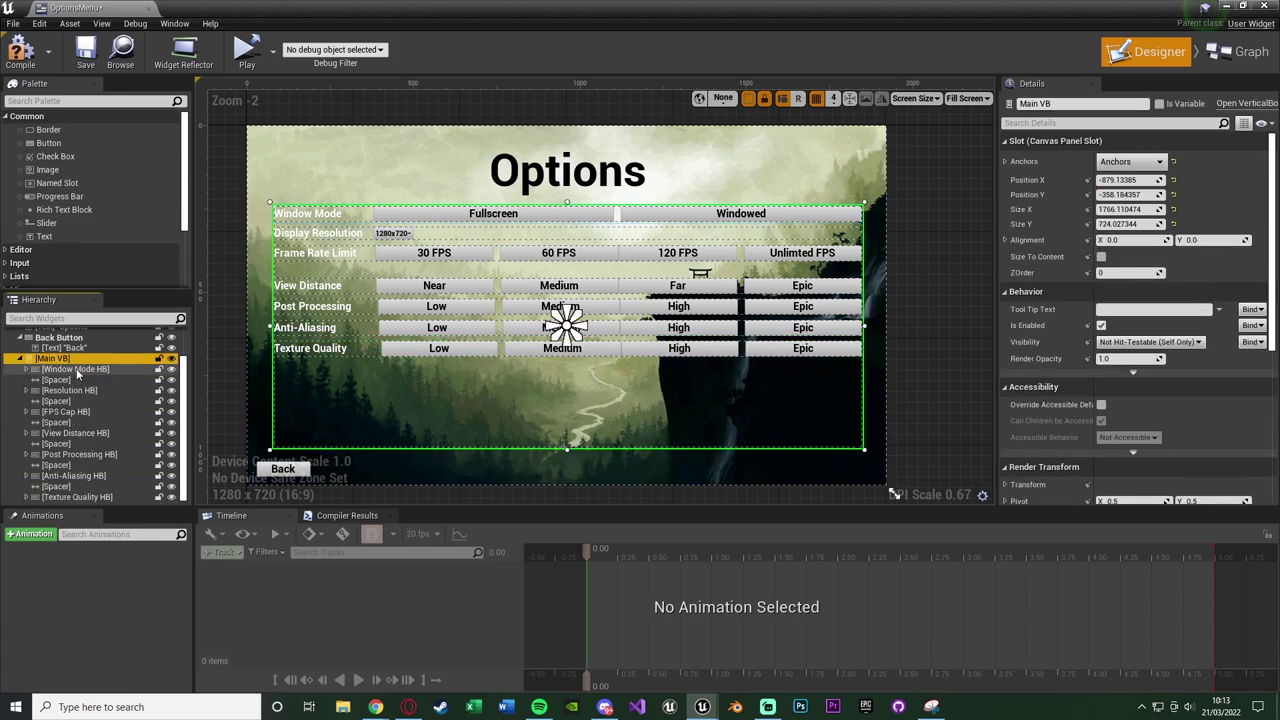
key("ctrl+z")
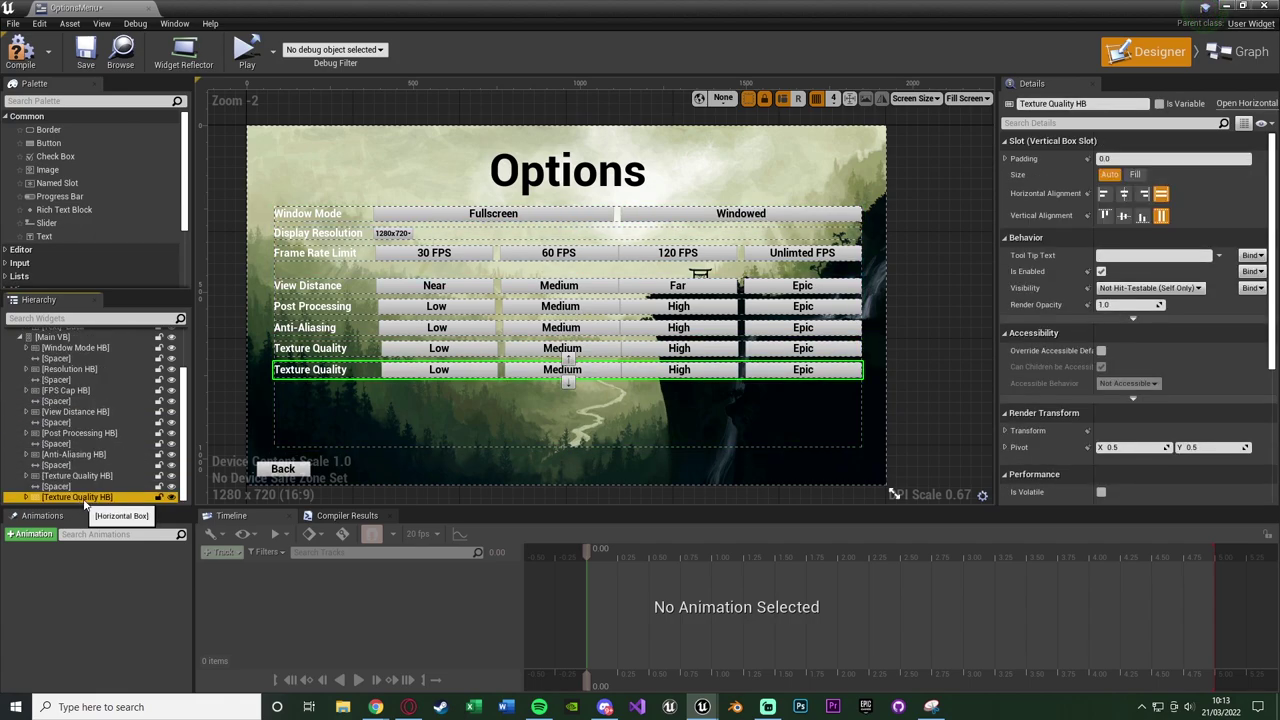
Turn the copied row into Shadow Quality HB with a matching label and name its buttons SQ Low Button, SQ Medium Button and SQ High Button.
type("SQ Low Button")
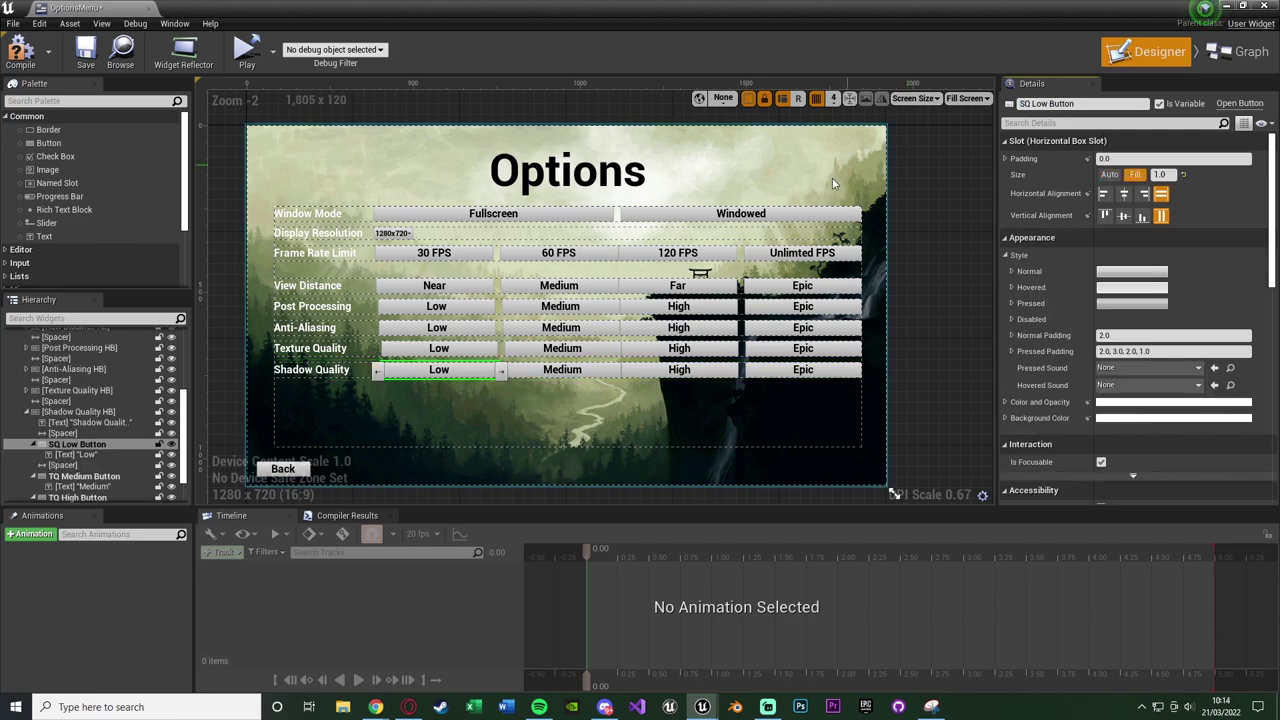
left_click(562, 370)
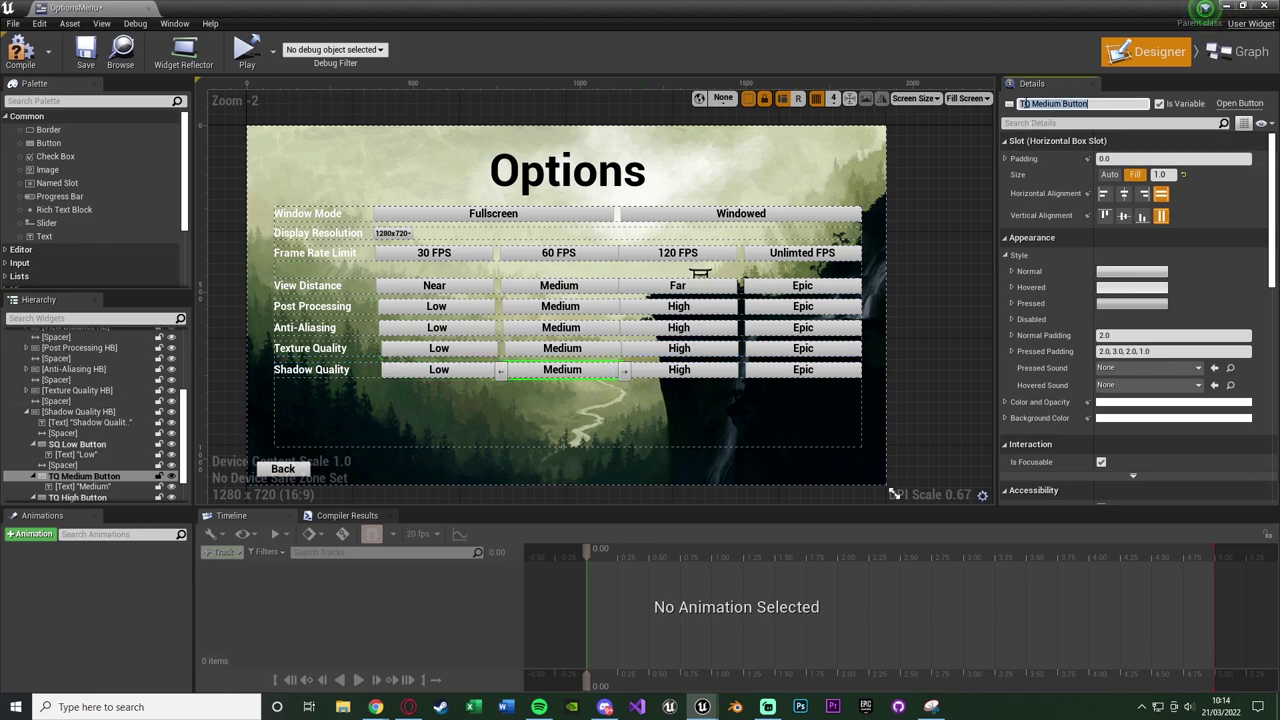
left_click(679, 370)
left_click(1060, 103)
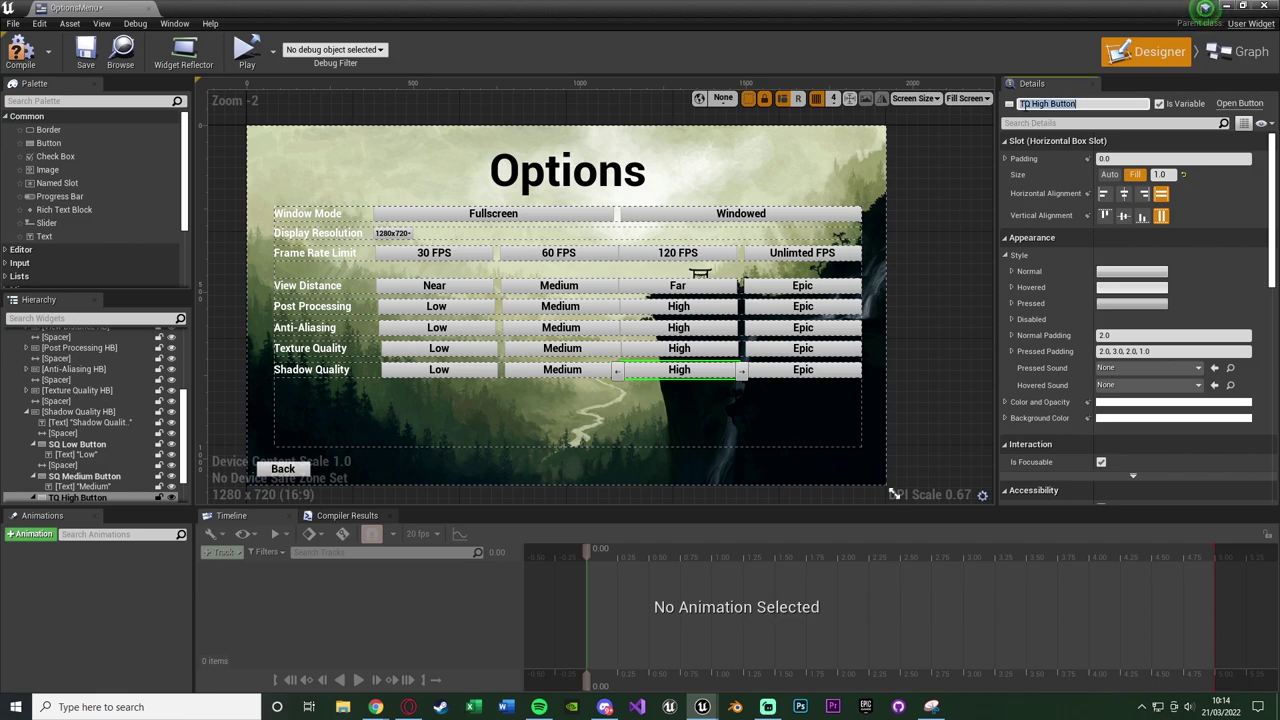
key("Return")
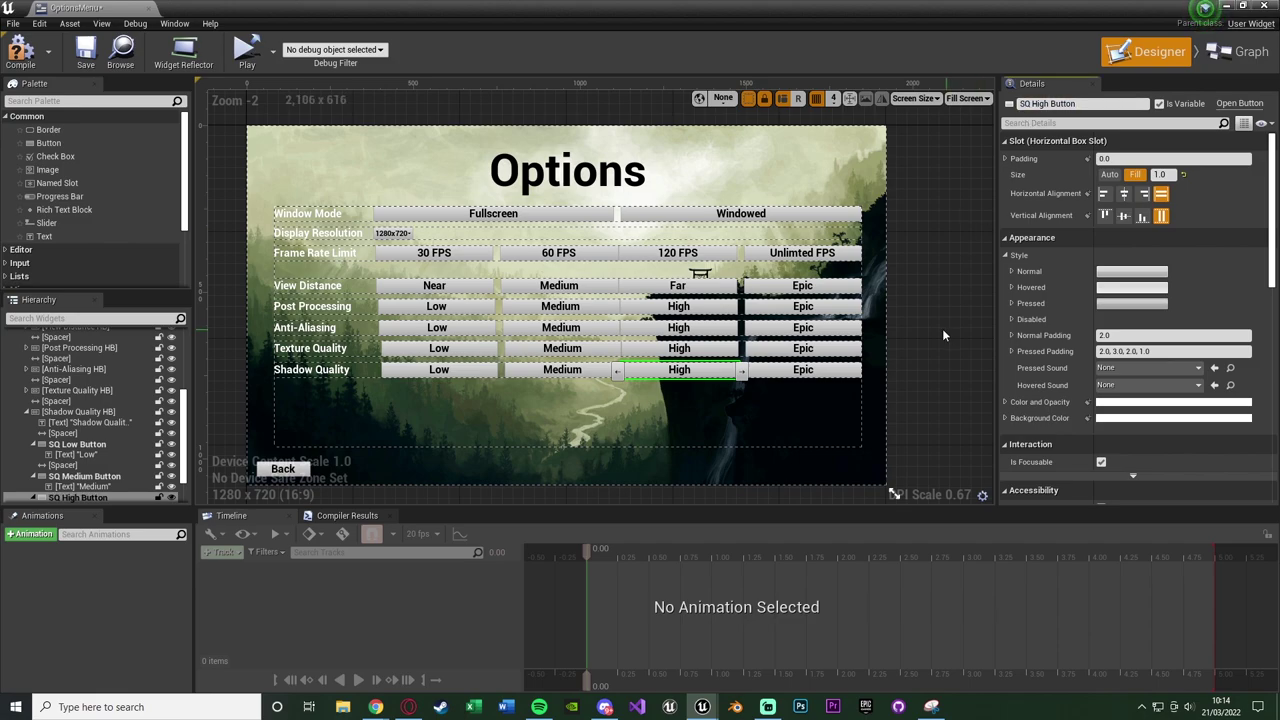
Rename the Shadow Quality row's Epic button as SQ Epic Button and save the widget.
left_click(803, 370)
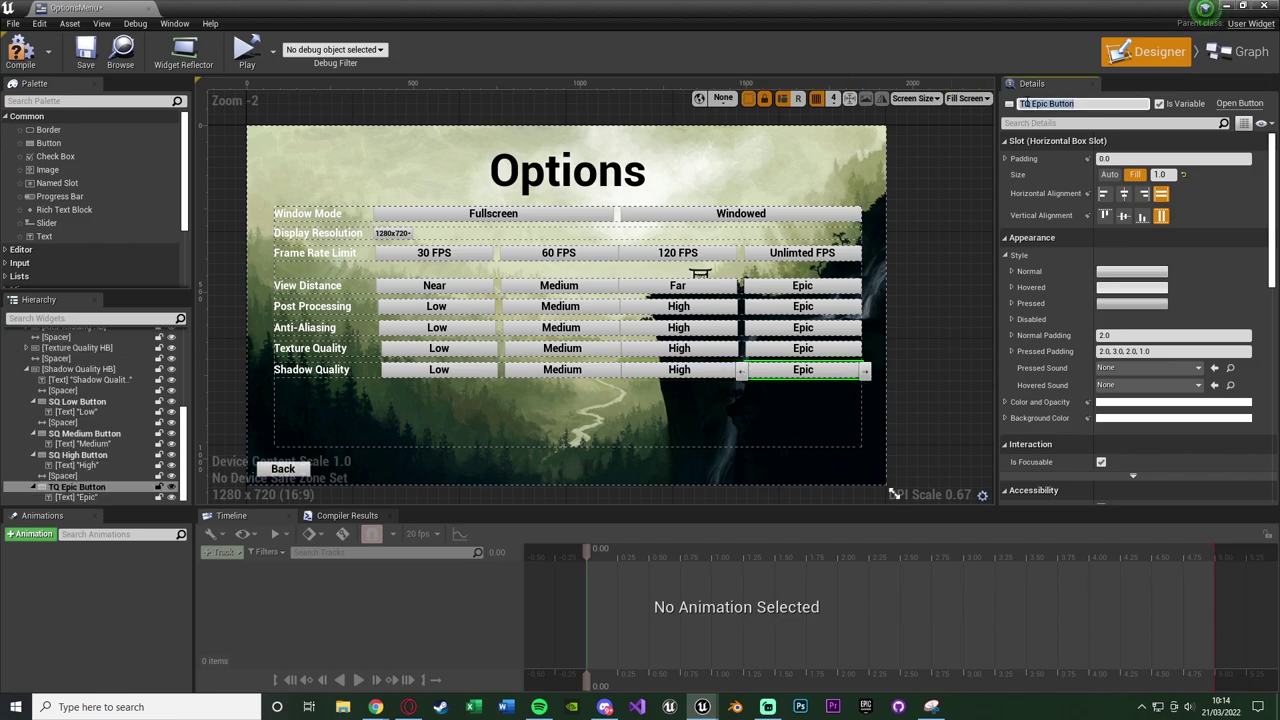
type("S")
key("Return")
left_click(85, 50)
left_click(902, 225)
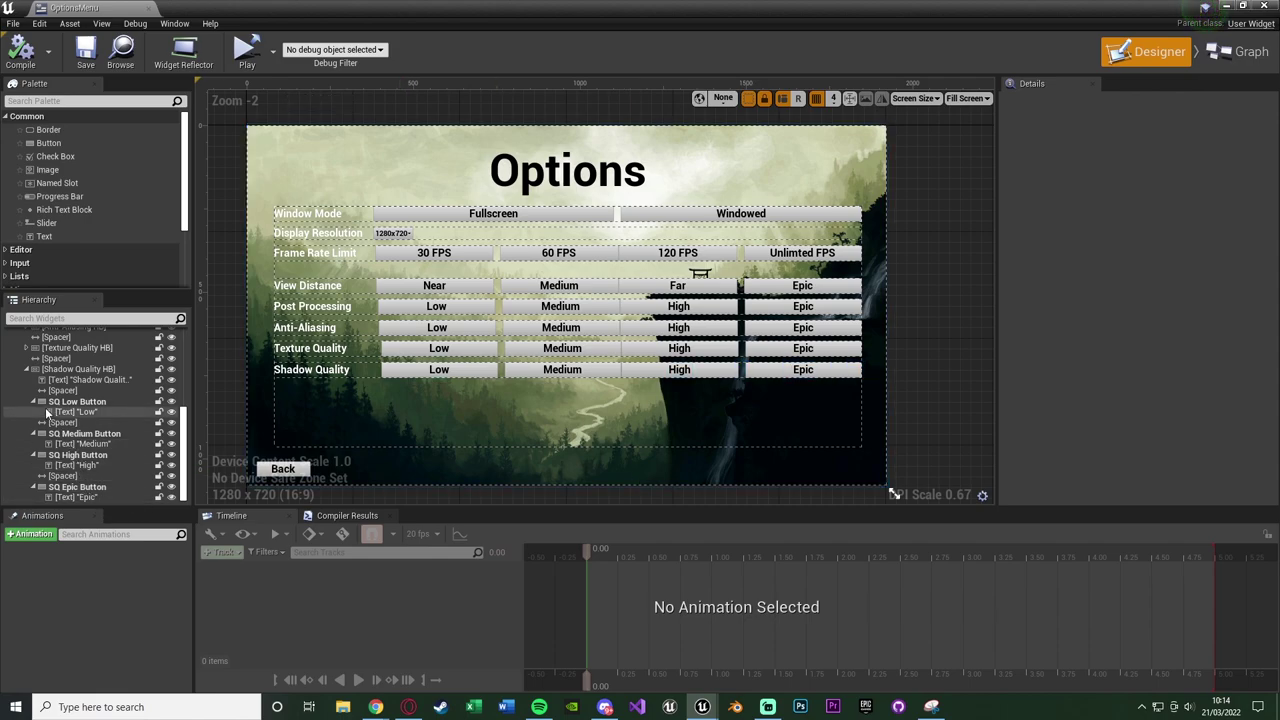
Copy the Back Button and paste the duplicate into the Canvas Panel.
scroll(28, 372, "up", 3)
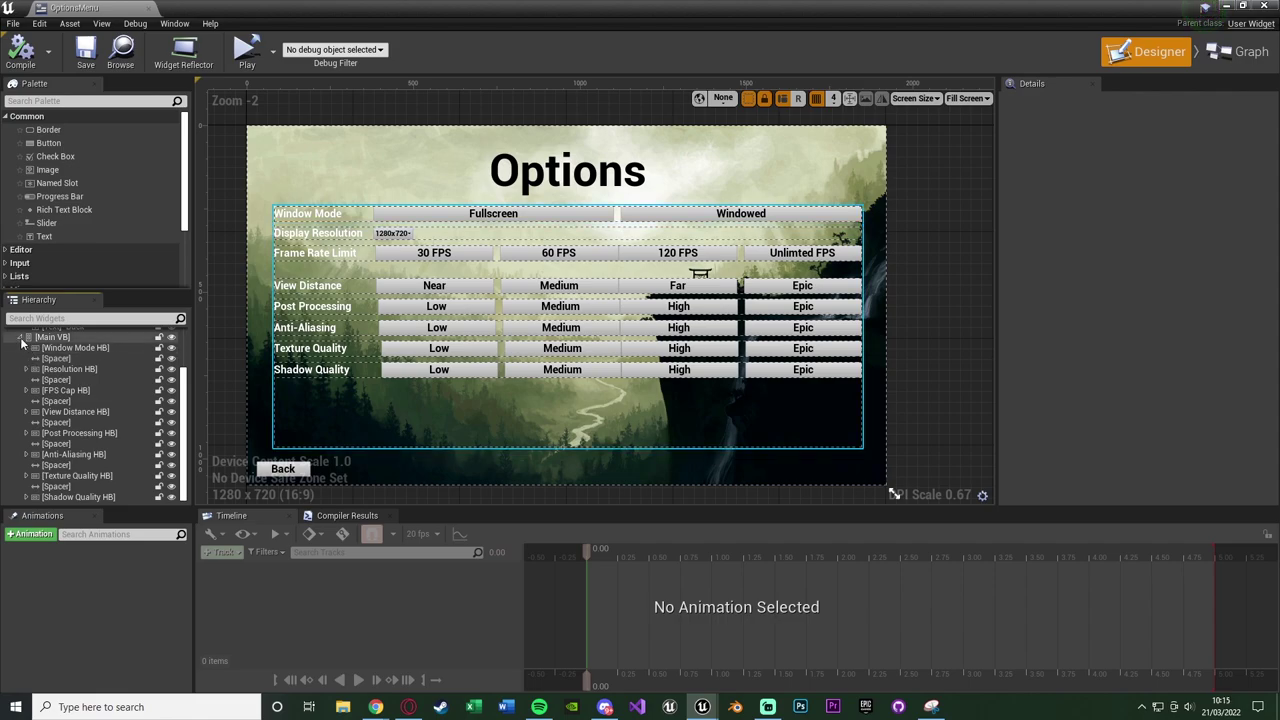
left_click(22, 339)
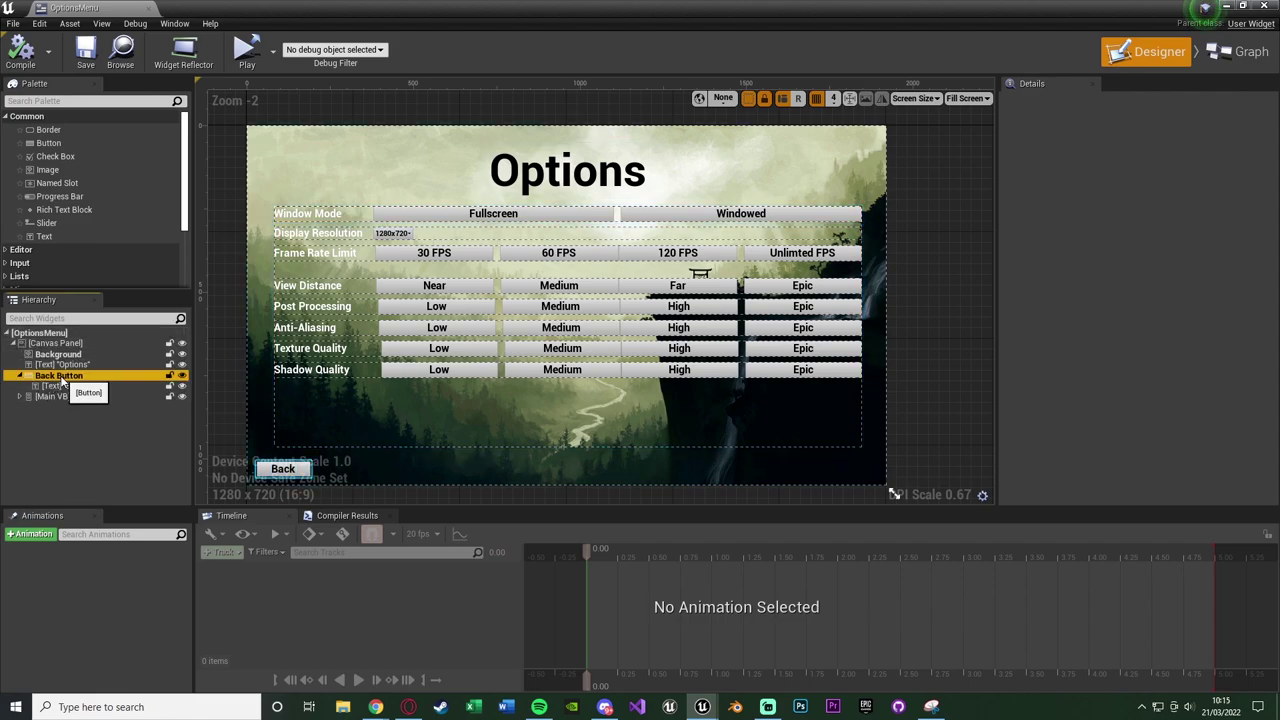
left_click(60, 376)
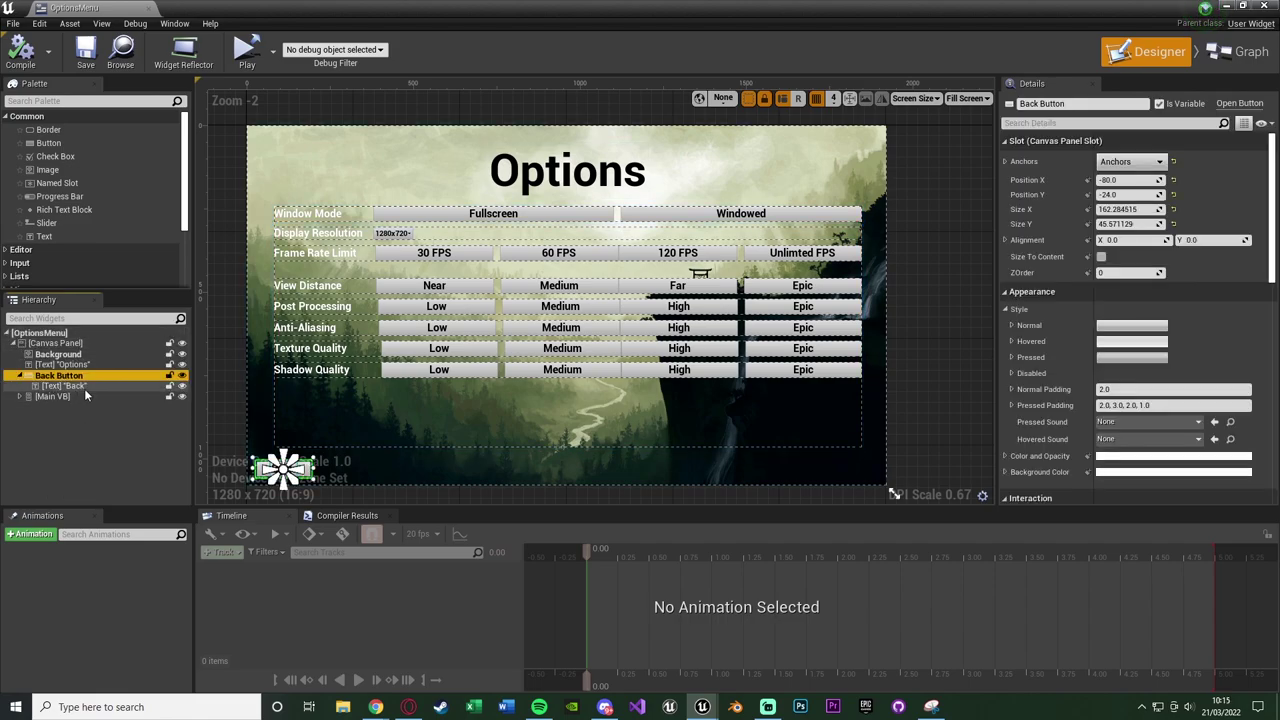
left_click(60, 343)
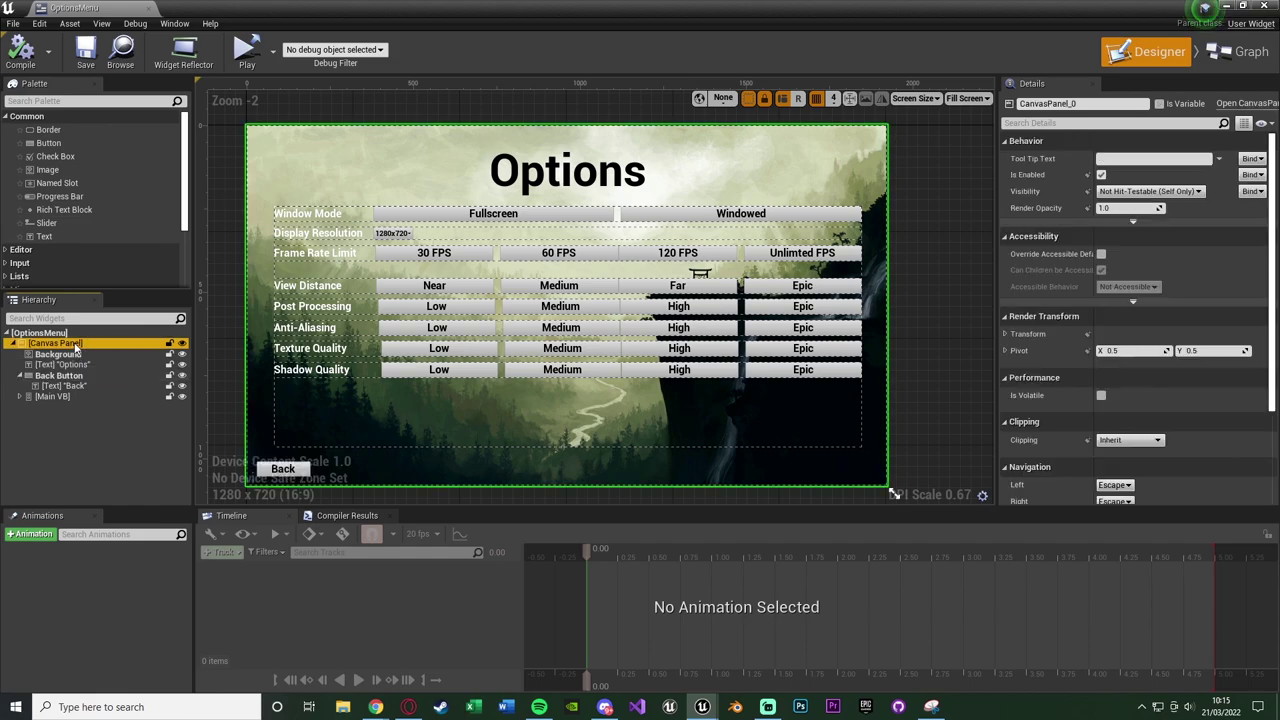
key("ctrl+v")
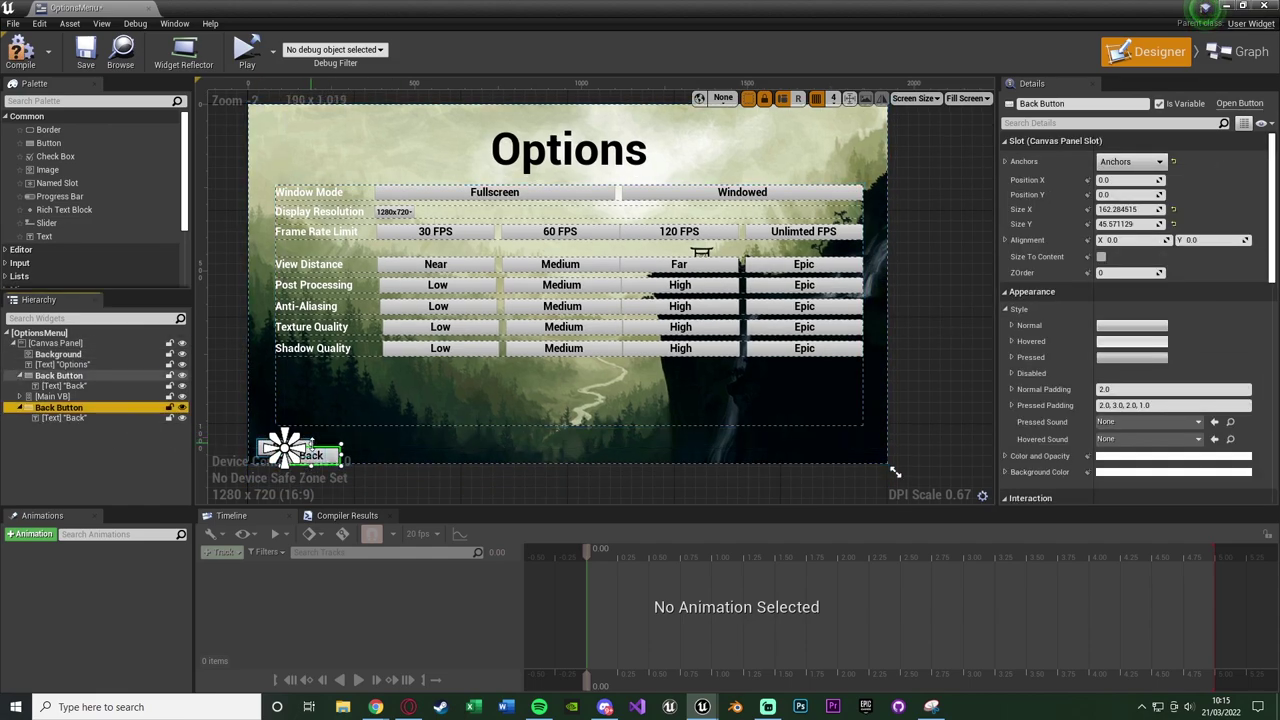
Move the duplicated Back button to the lower-right corner of the canvas, level with the original.
left_click(333, 457)
left_click(333, 457)
left_click(333, 457)
left_click_drag(333, 457, 806, 449)
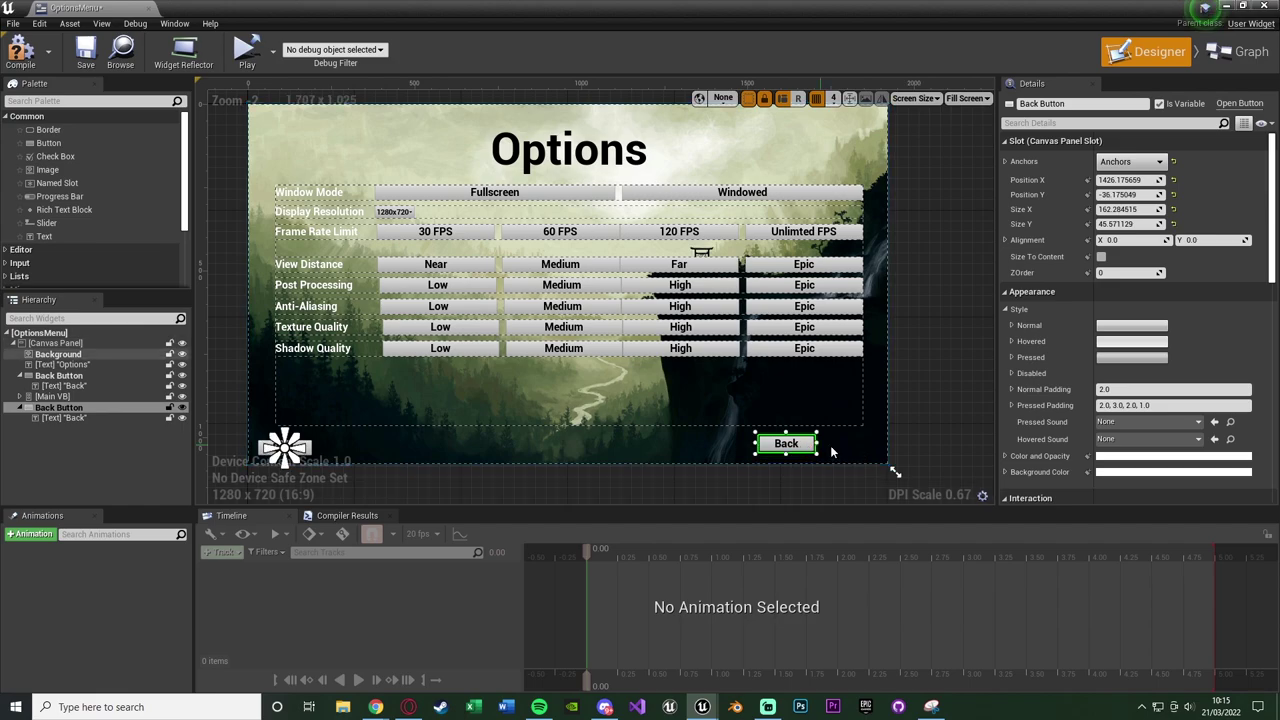
Centre the duplicated Back button's anchor on the button at position X -80, Y -20, and save the widget.
left_click_drag(288, 445, 786, 443)
scroll(786, 443, "up", 4)
scroll(745, 400, "up", 5)
mouse_move(700, 395)
left_mouse_down()
mouse_move(718, 415)
mouse_move(710, 407)
left_mouse_up()
scroll(714, 405, "down", 13)
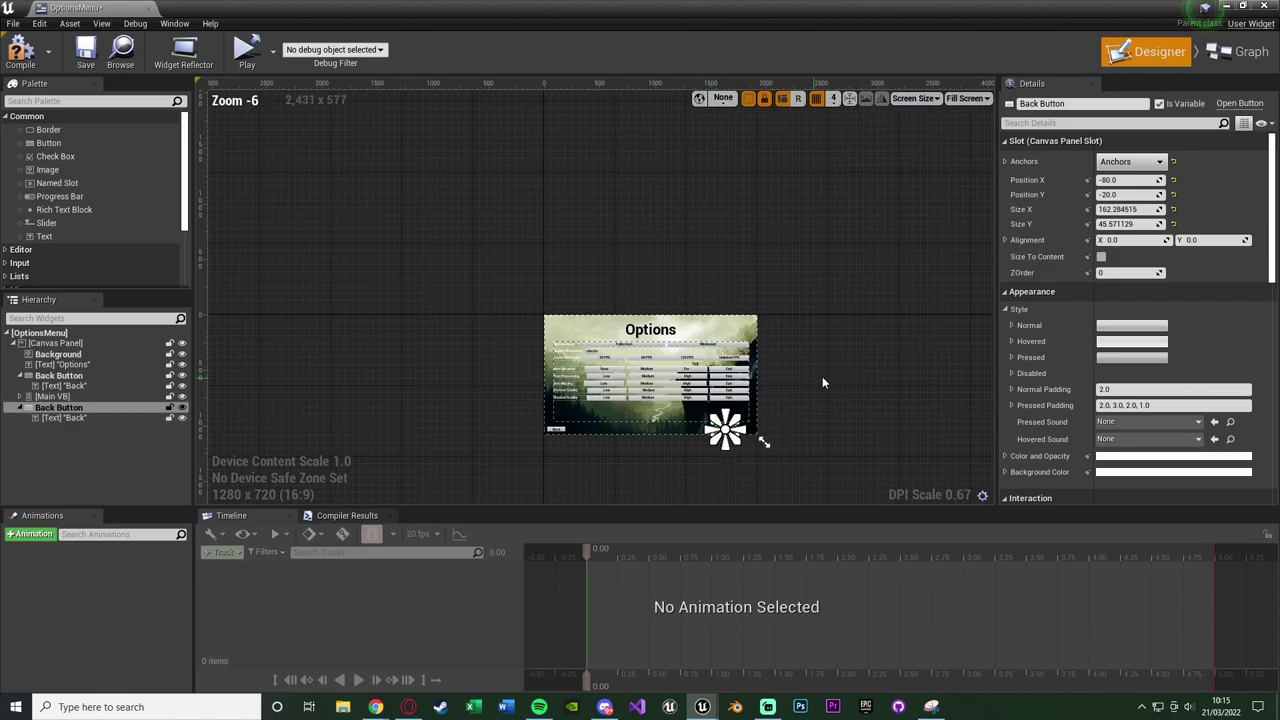
scroll(814, 384, "up", 4)
left_click(912, 316)
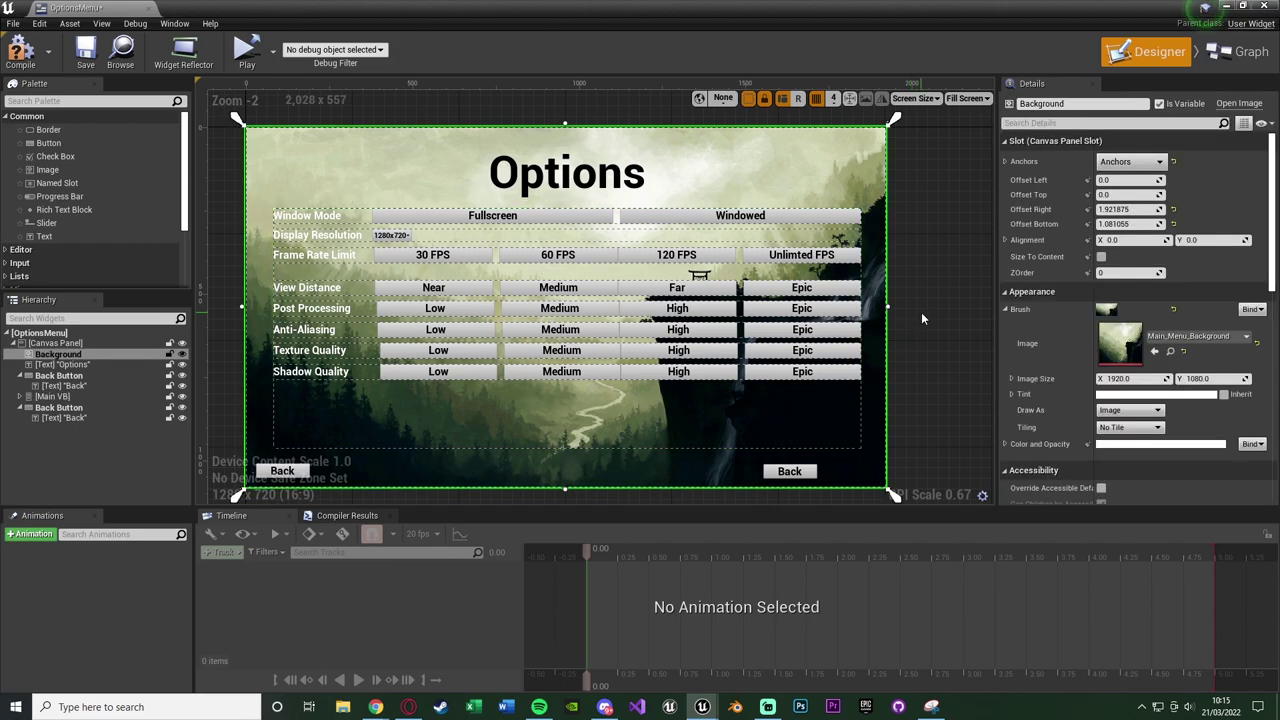
scroll(600, 365, "up", 1)
scroll(693, 372, "down", 1)
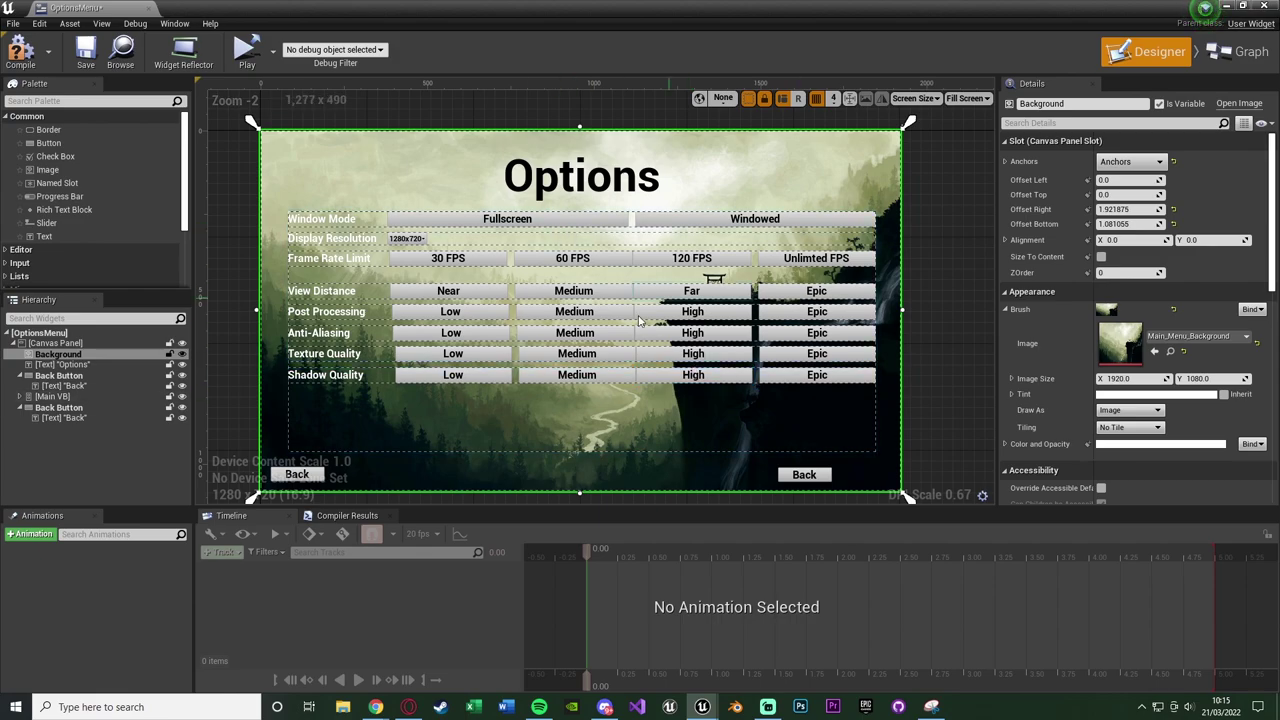
left_click(84, 56)
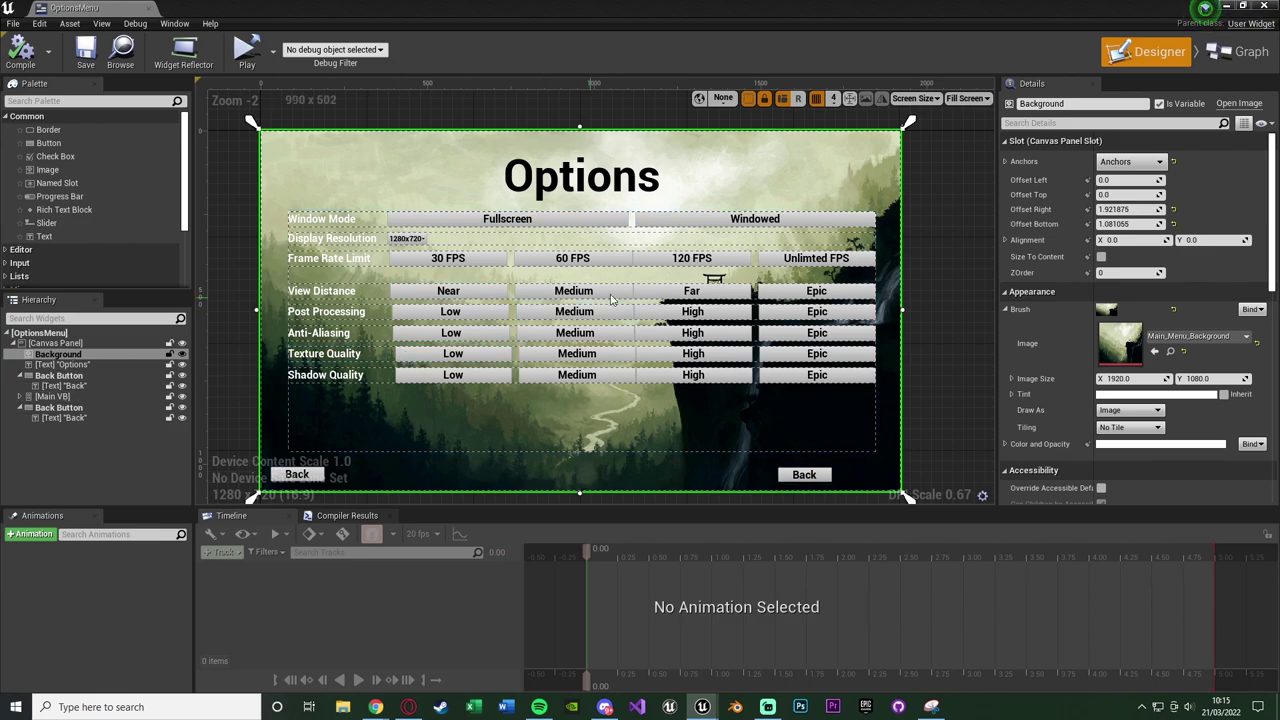
Expand Main VB and View Distance HB in the hierarchy and examine the row's spacers and buttons.
left_click(21, 397)
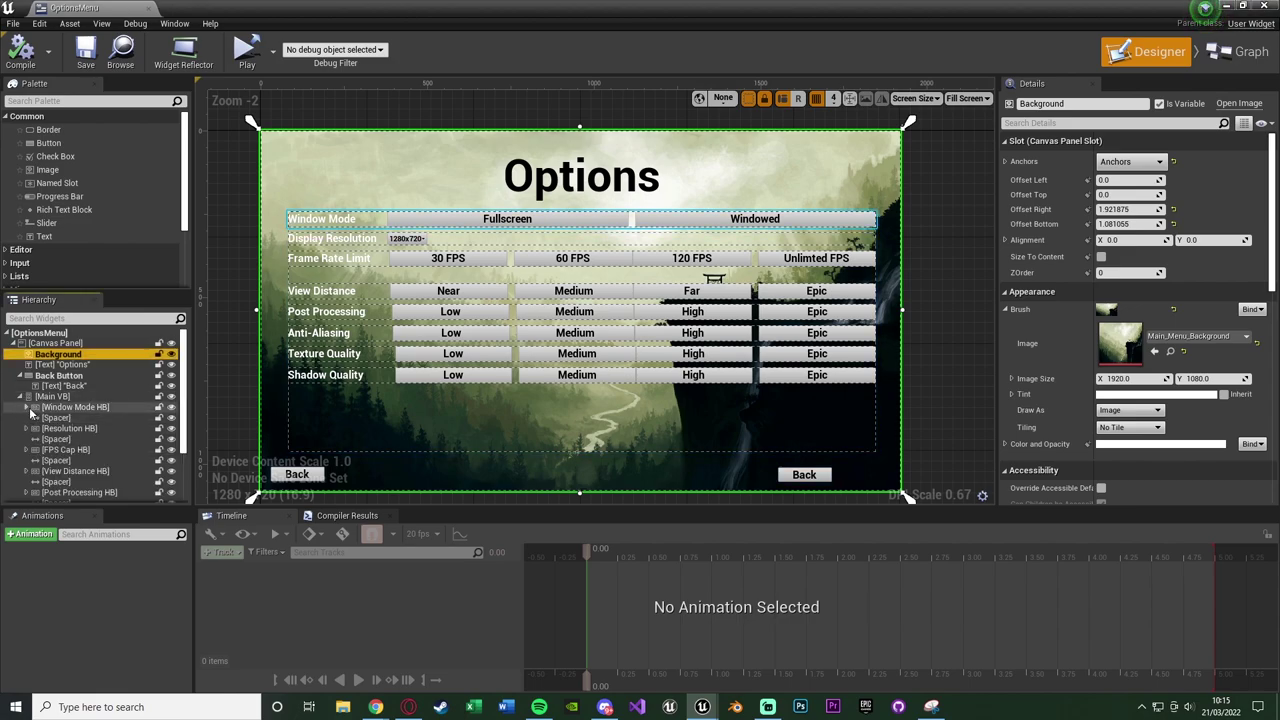
left_click(26, 471)
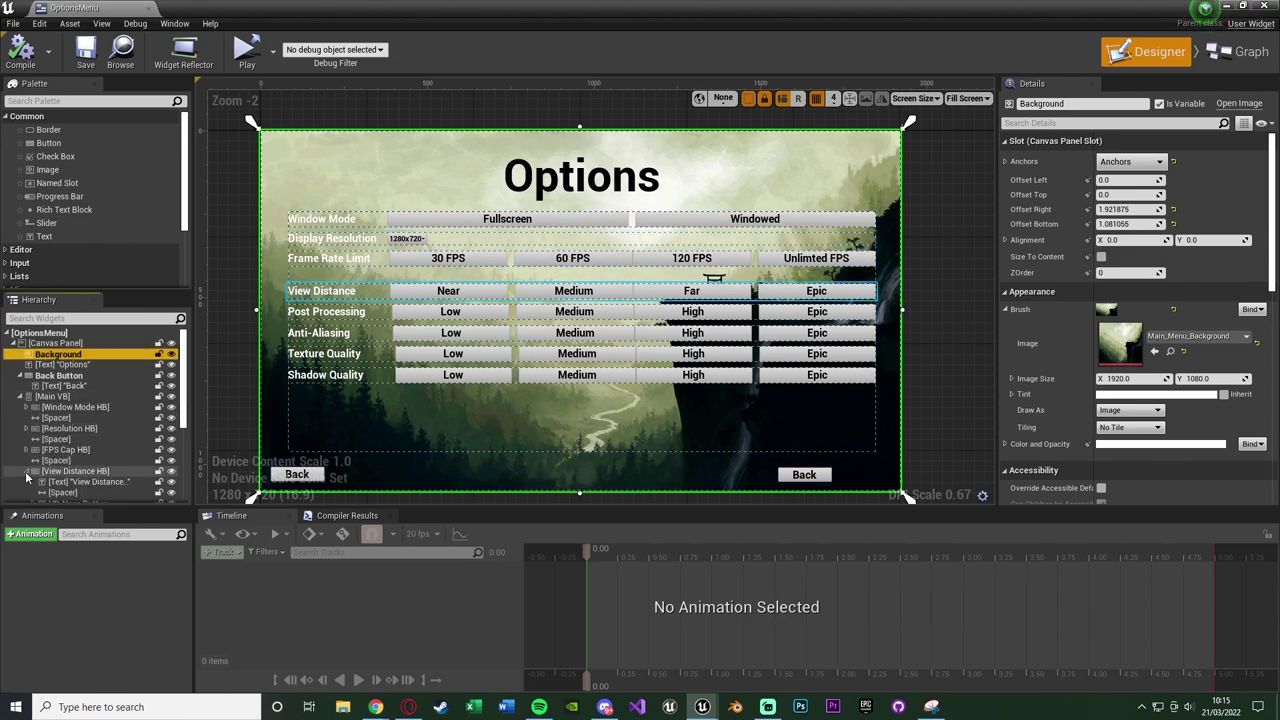
scroll(105, 447, "down", 3)
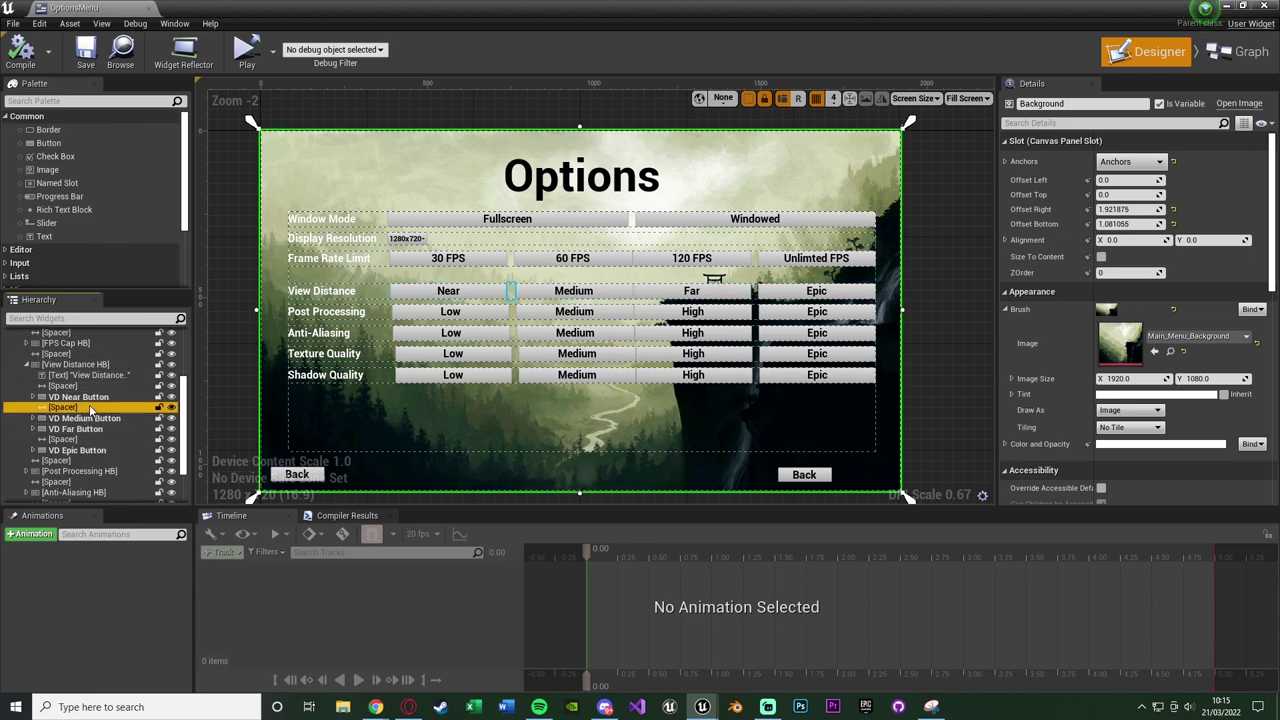
left_click(90, 409)
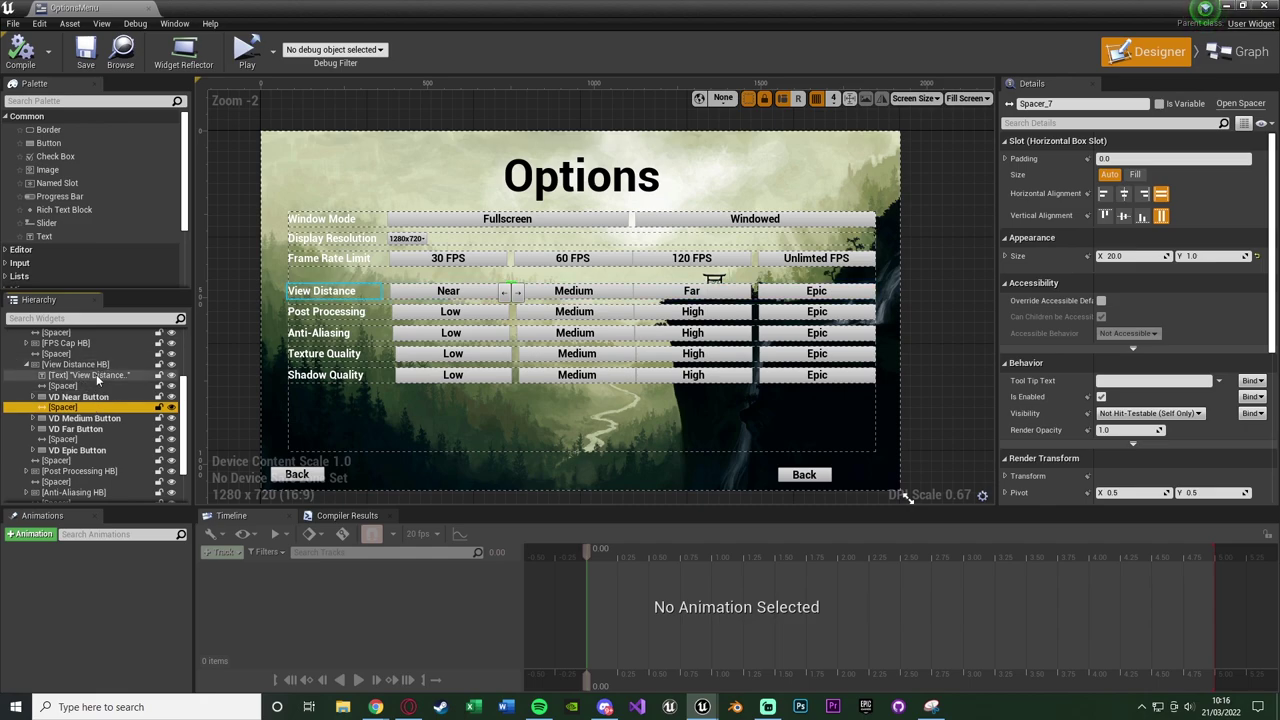
left_click(95, 366)
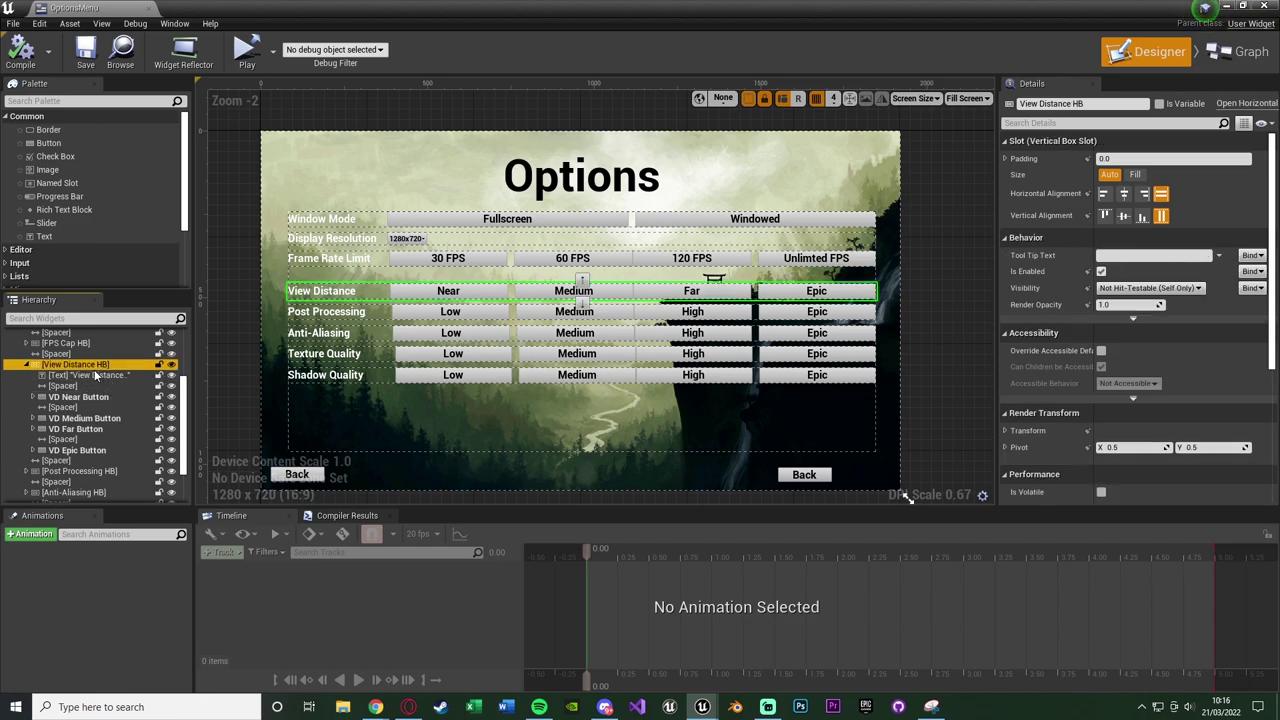
Paste a spacer into View Distance HB and place it between the VD Medium and VD Far buttons.
key("ctrl+v")
left_click_drag(86, 483, 79, 424)
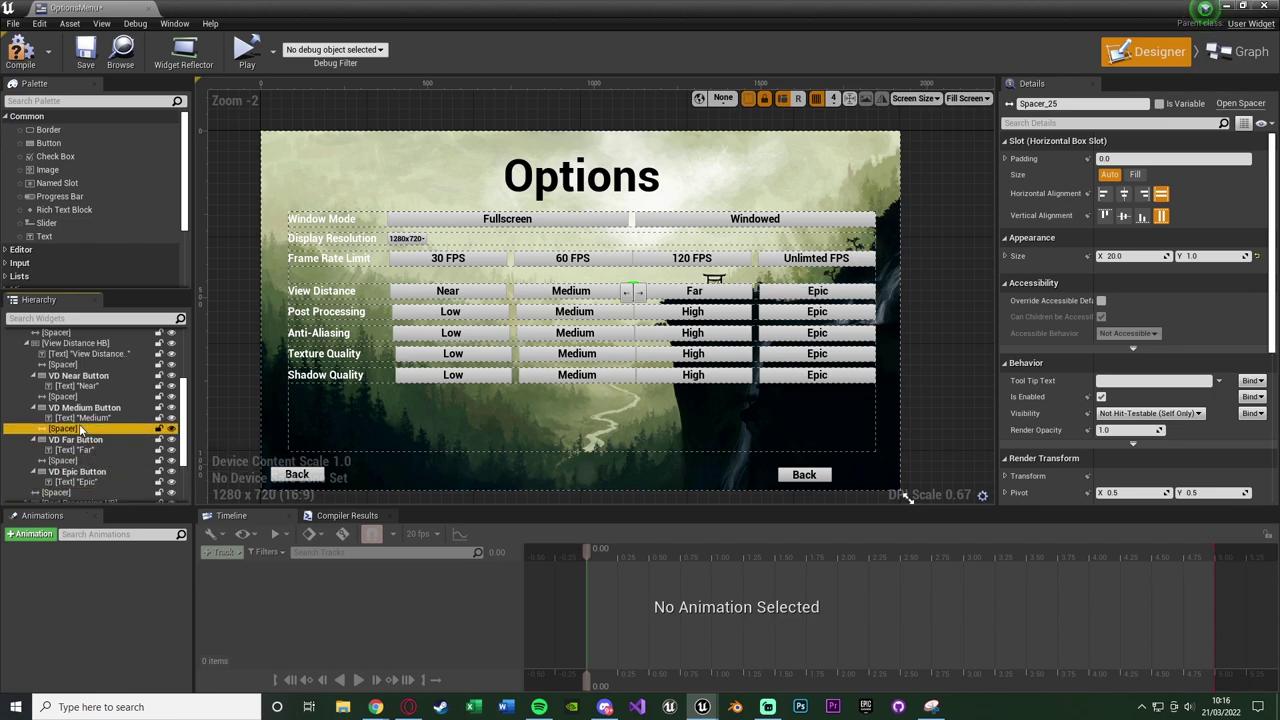
left_click(978, 333)
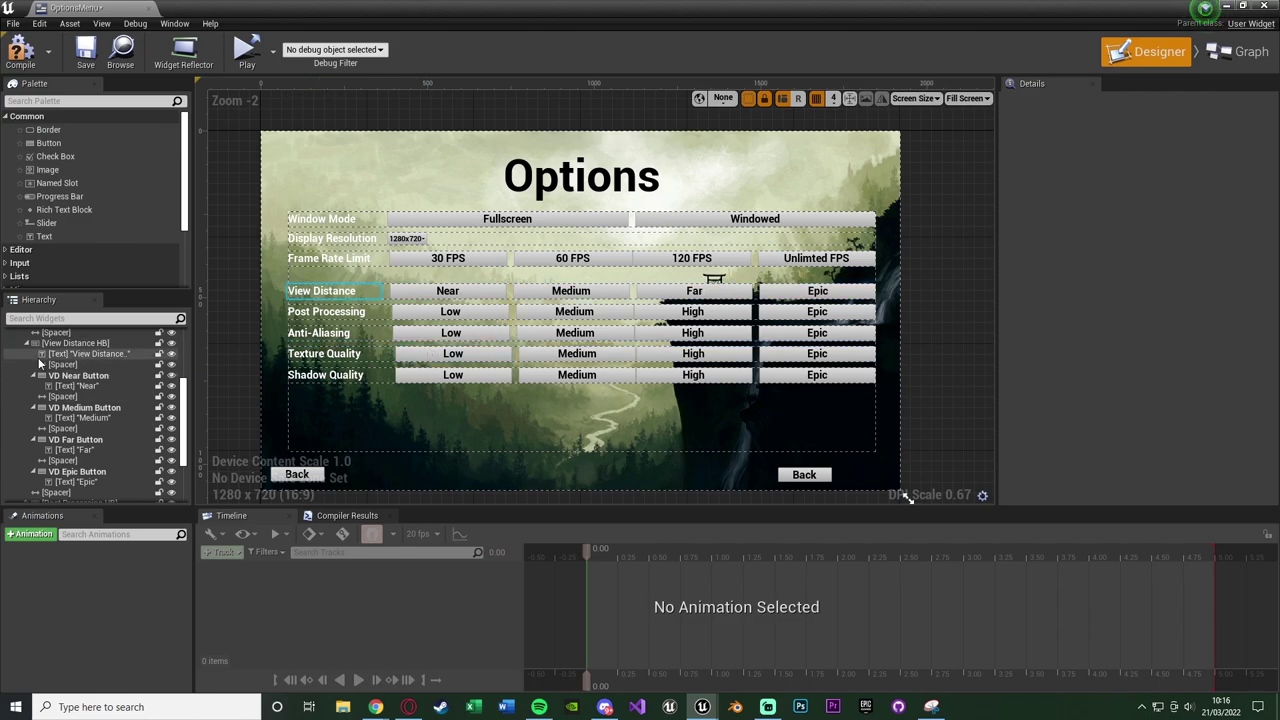
Shorten Main VB from its lower edge to a Size Y of about 519 and move it down to Position Y -264.
left_click(877, 340)
scroll(897, 342, "down", 1)
left_click(899, 345)
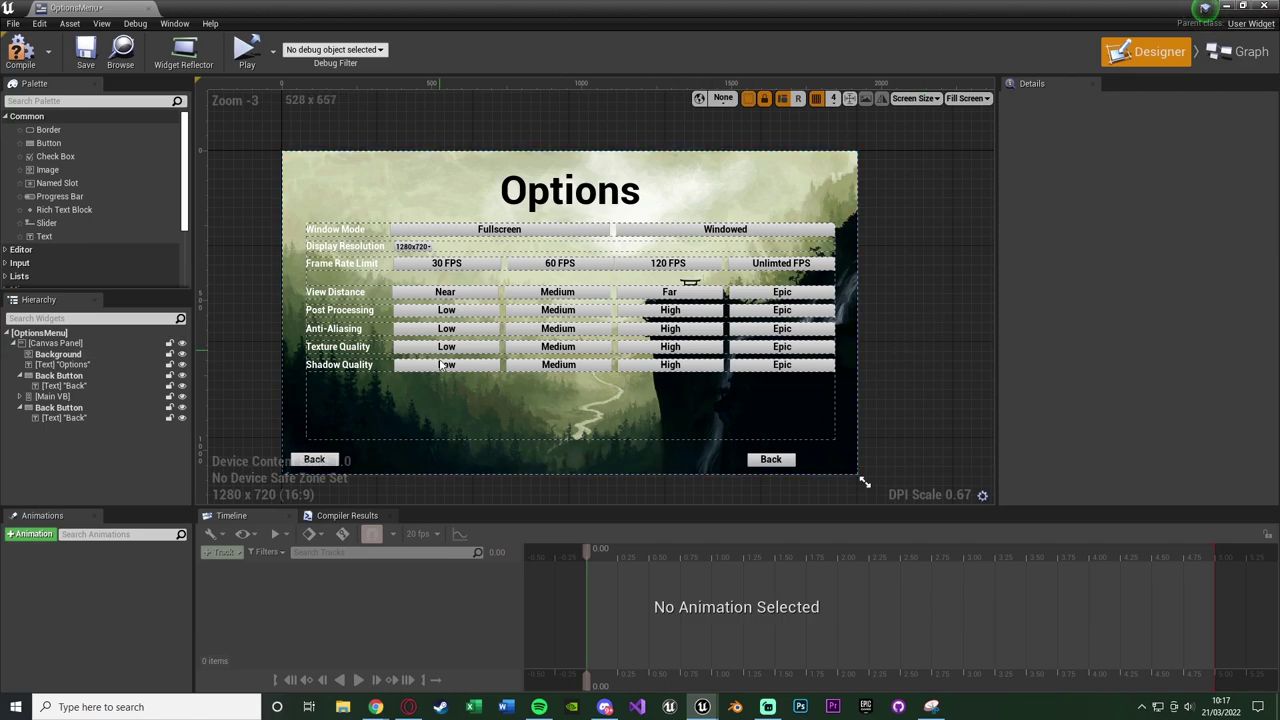
left_click(577, 432)
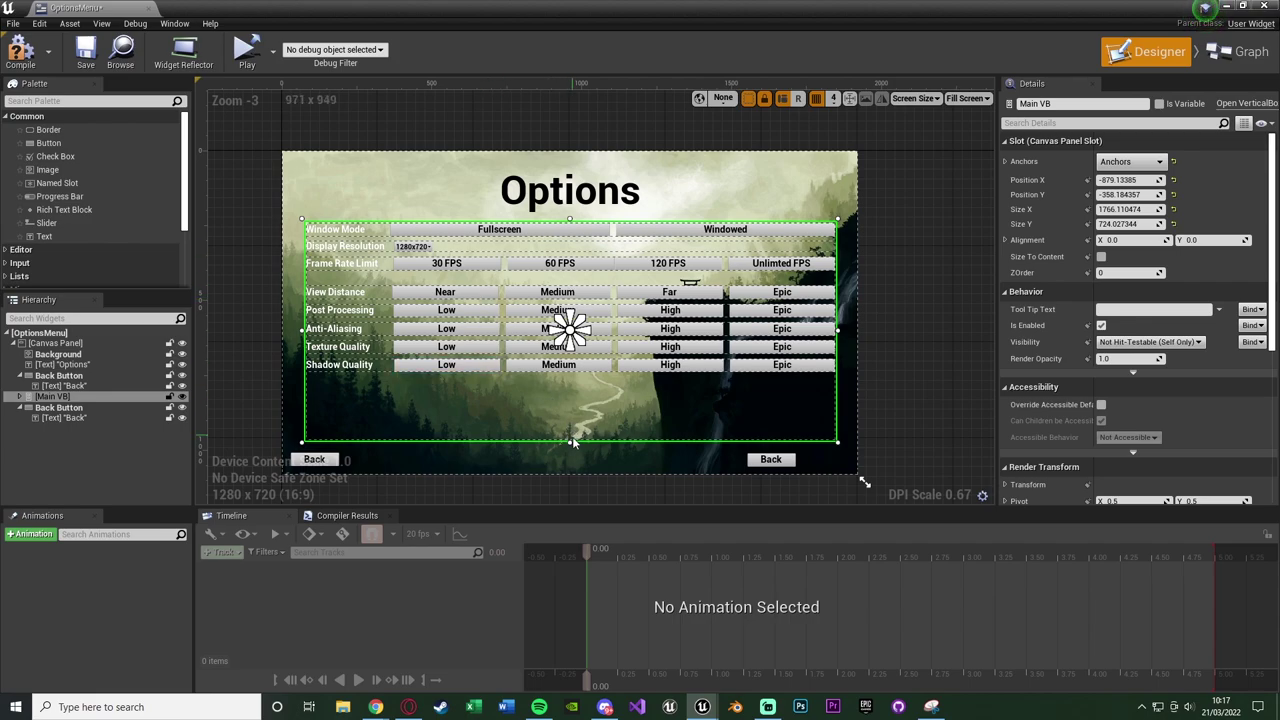
left_click_drag(573, 440, 570, 381)
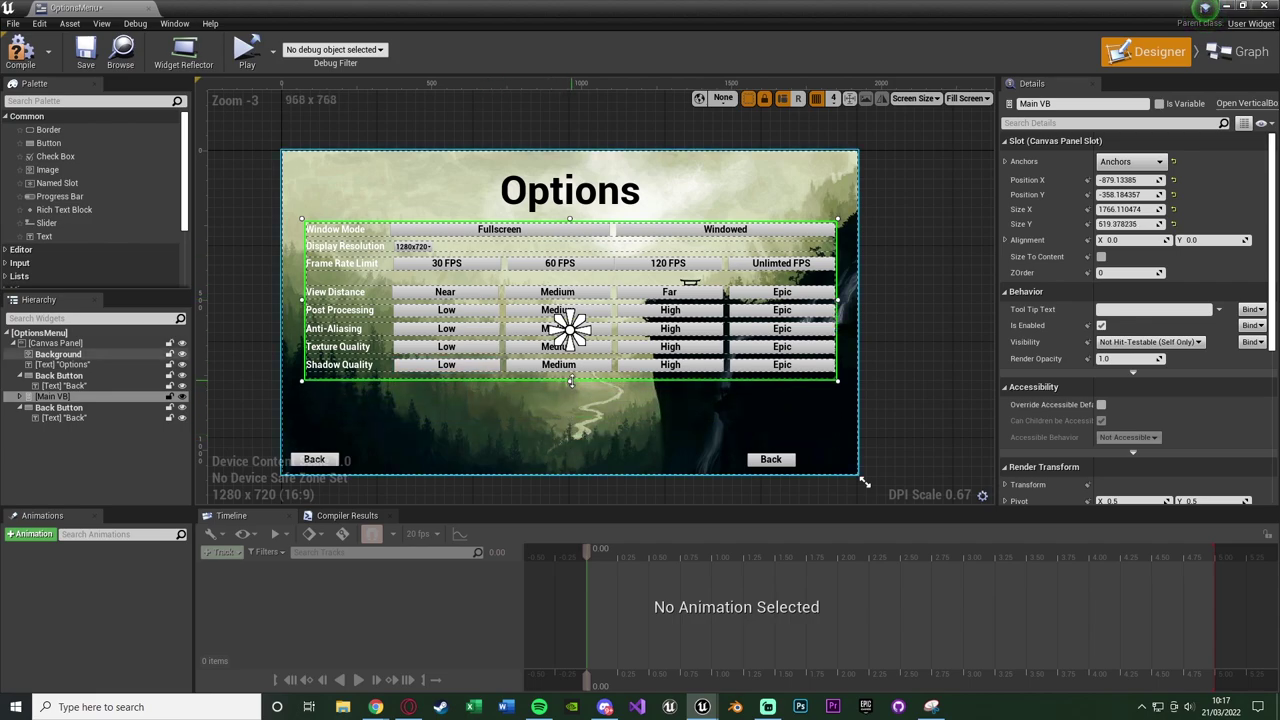
right_click_drag(569, 330, 572, 335)
left_click_drag(560, 334, 561, 362)
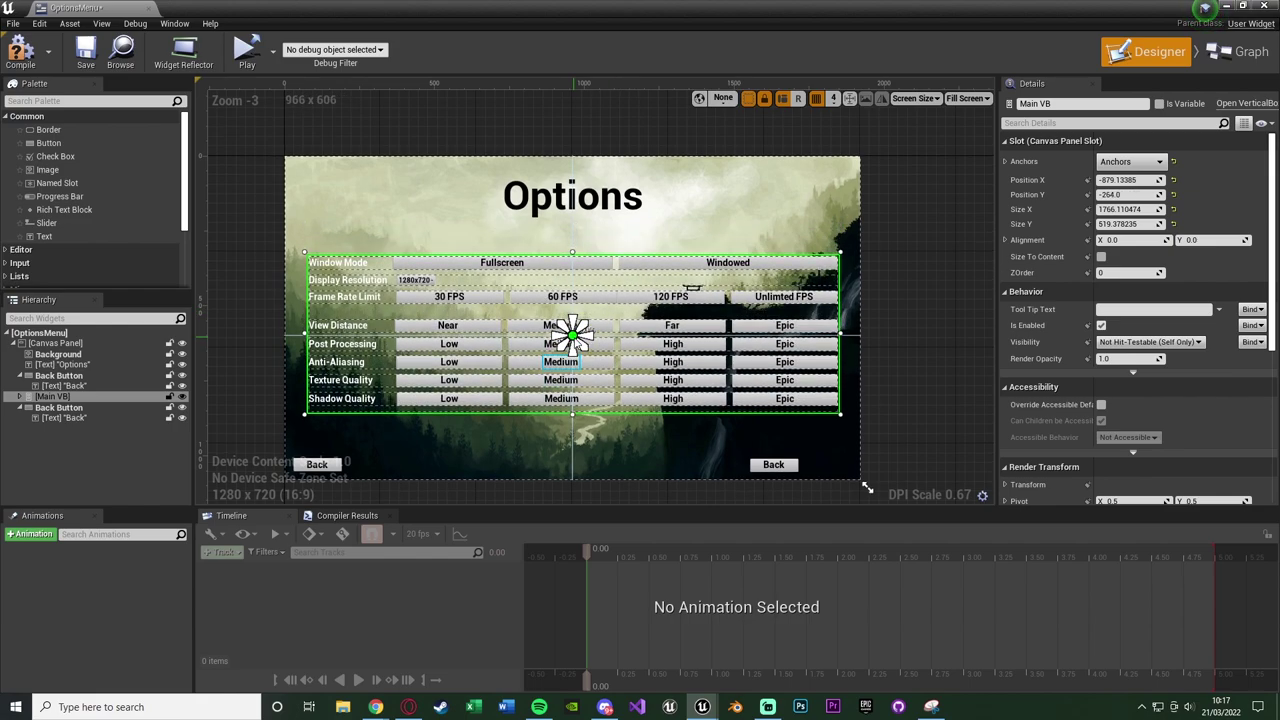
Shift Main VB slightly up on the canvas to Position Y of about -249, and save the widget.
left_click(672, 343)
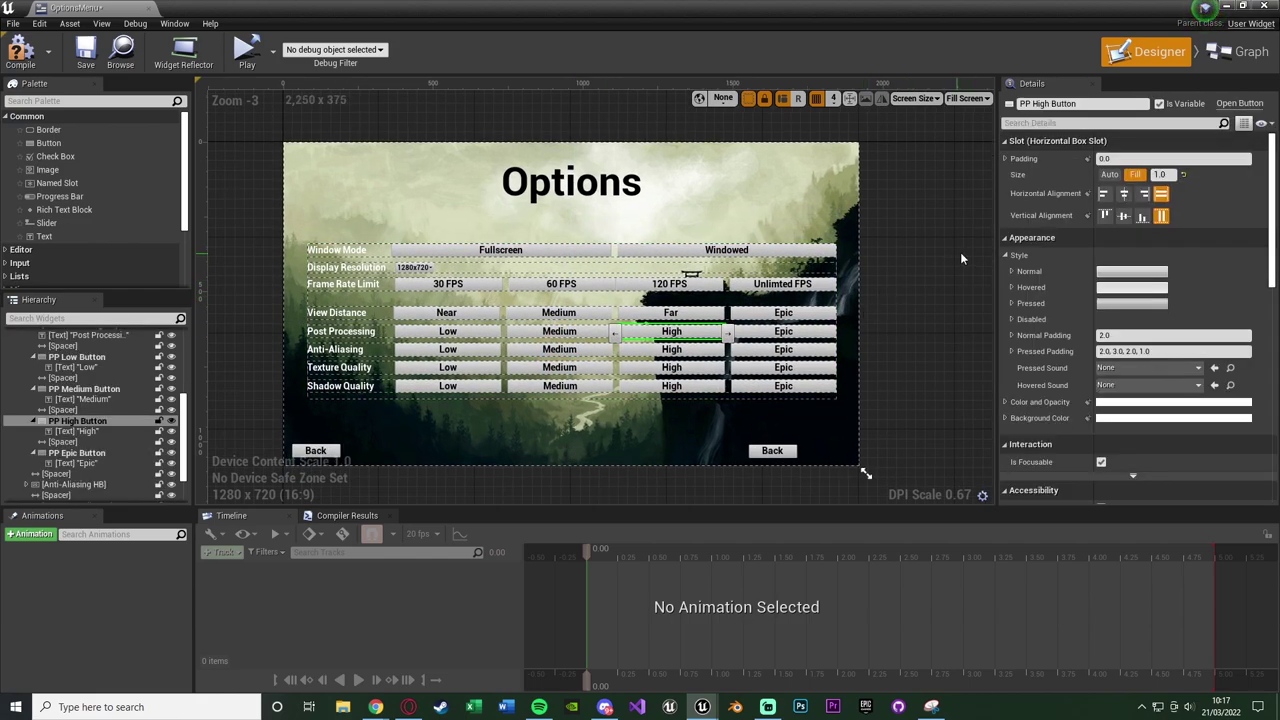
left_click(621, 261)
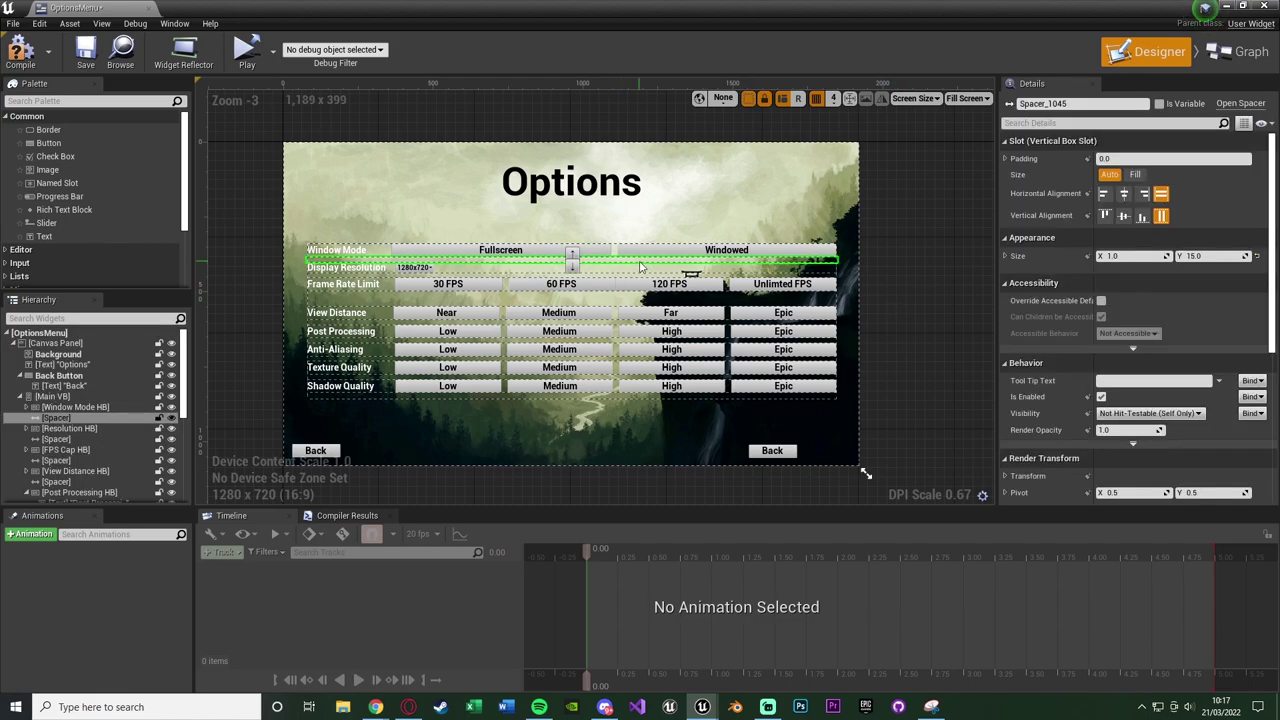
left_click(566, 321)
left_click_drag(570, 320, 570, 315)
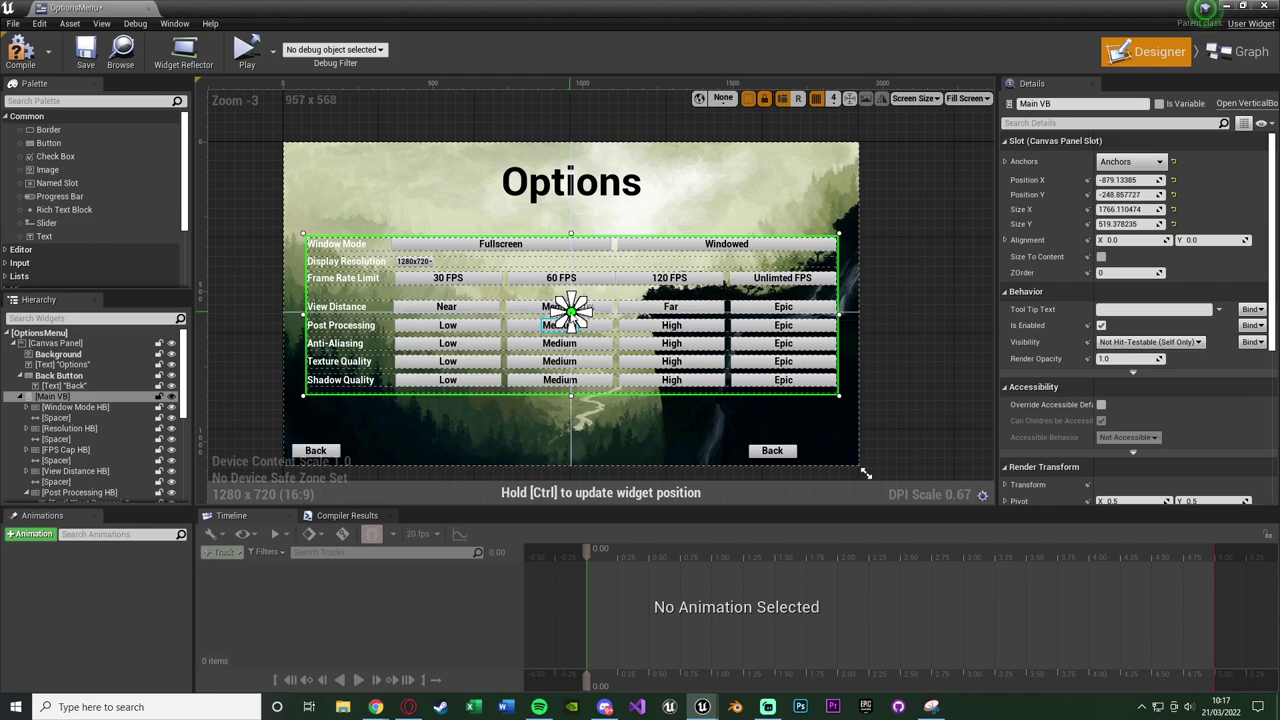
left_click(924, 313)
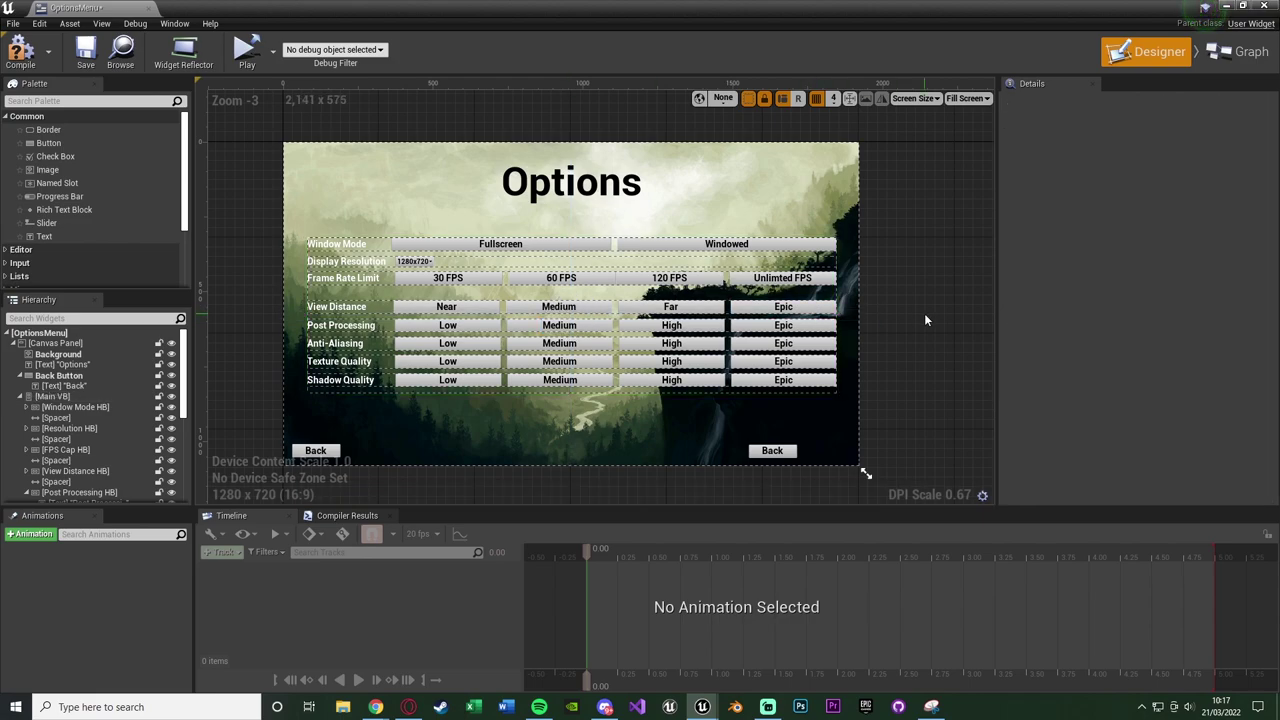
left_click(84, 52)
Play the main menu, open its Options screen, and run the console command "setres 1920x1080".
left_click(640, 302)
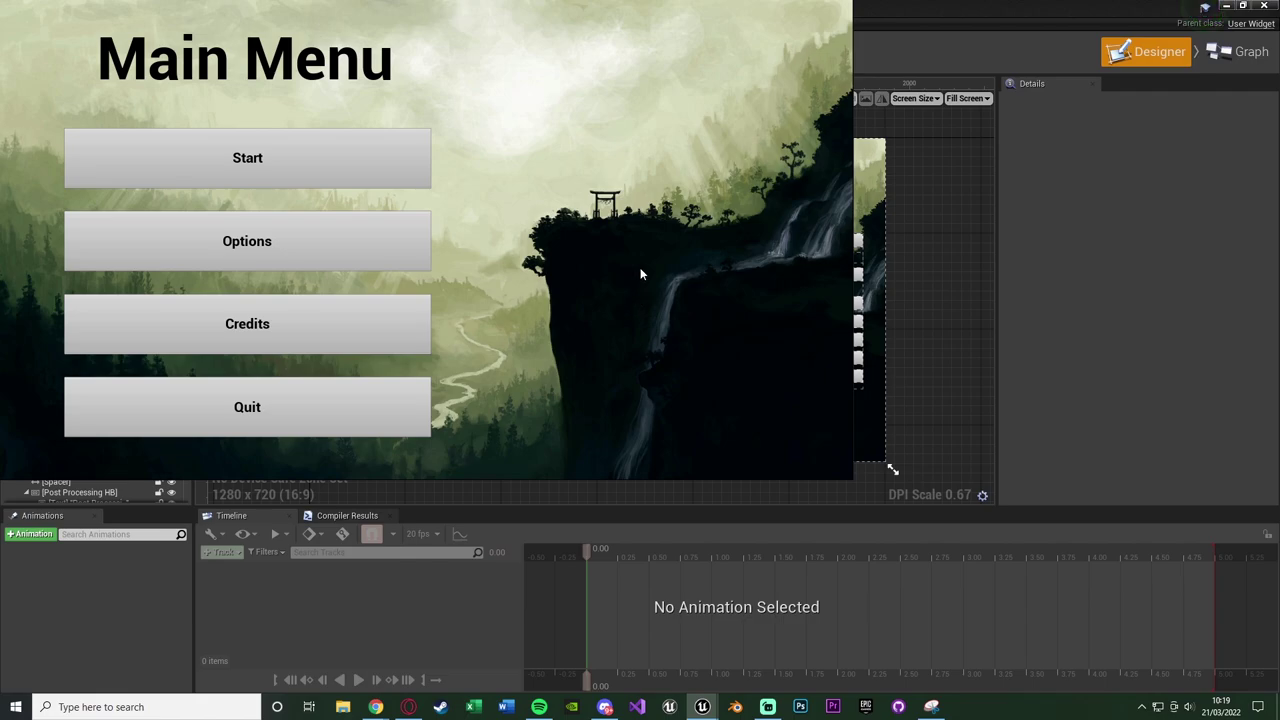
left_click(324, 262)
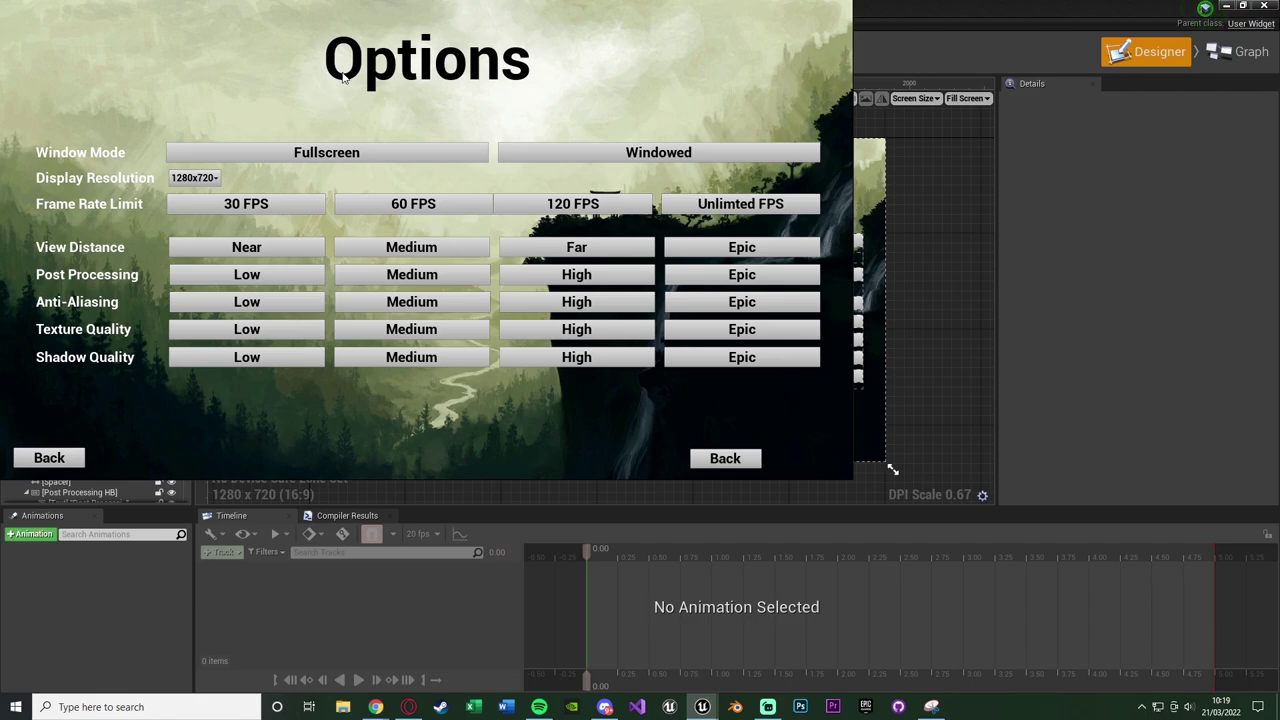
key("grave")
type("setres 1920x1080")
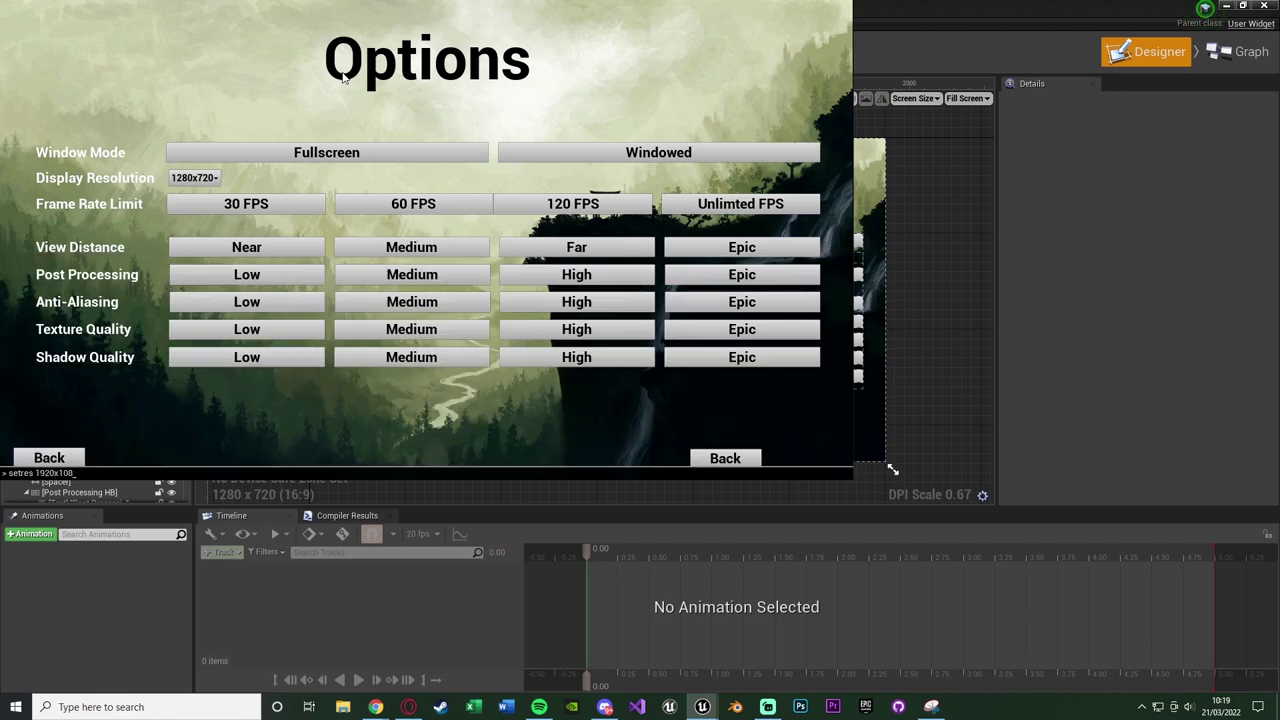
key("Return")
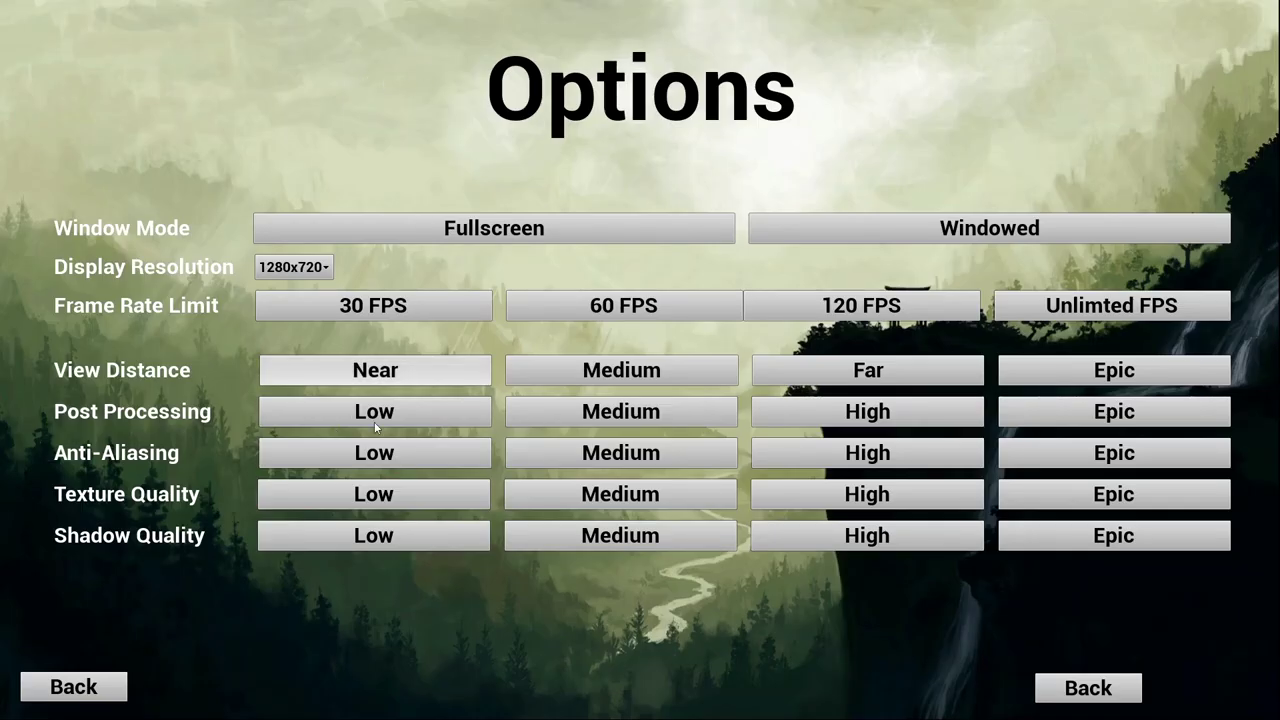
Test the Windowed option and both Back buttons on the Options screen, and quit the preview from the main menu.
left_click(823, 230)
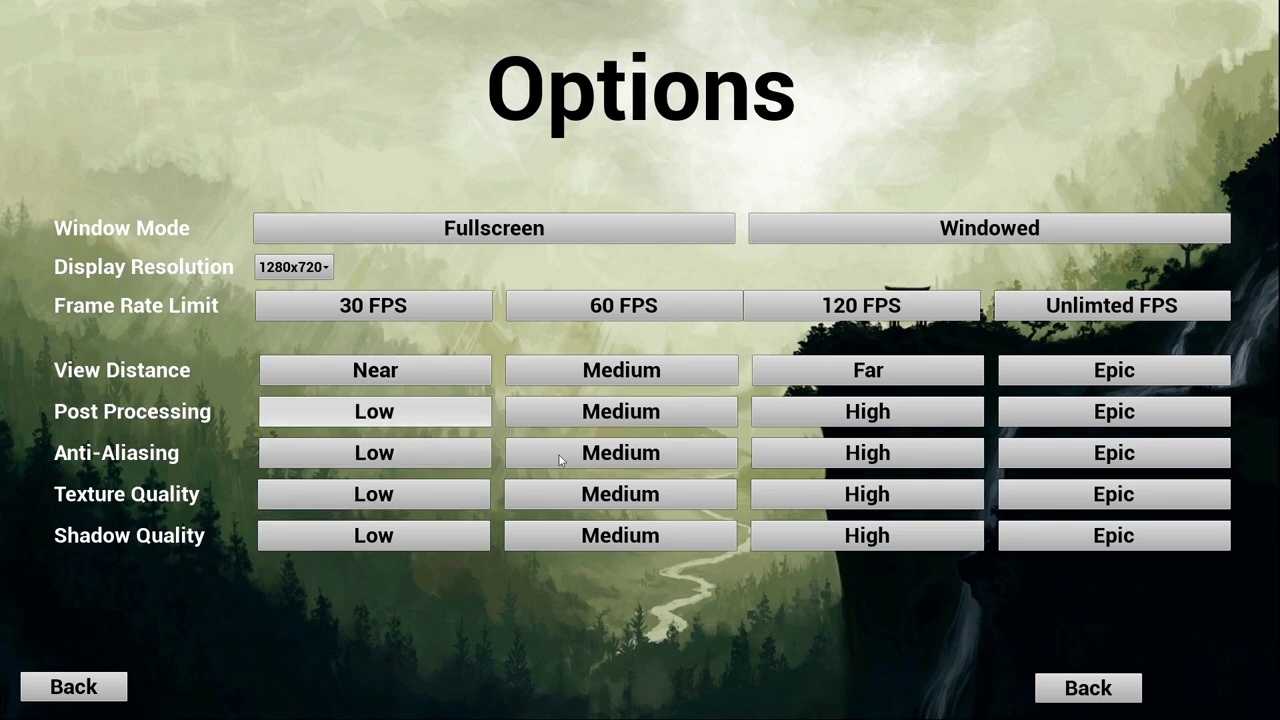
left_click(1098, 694)
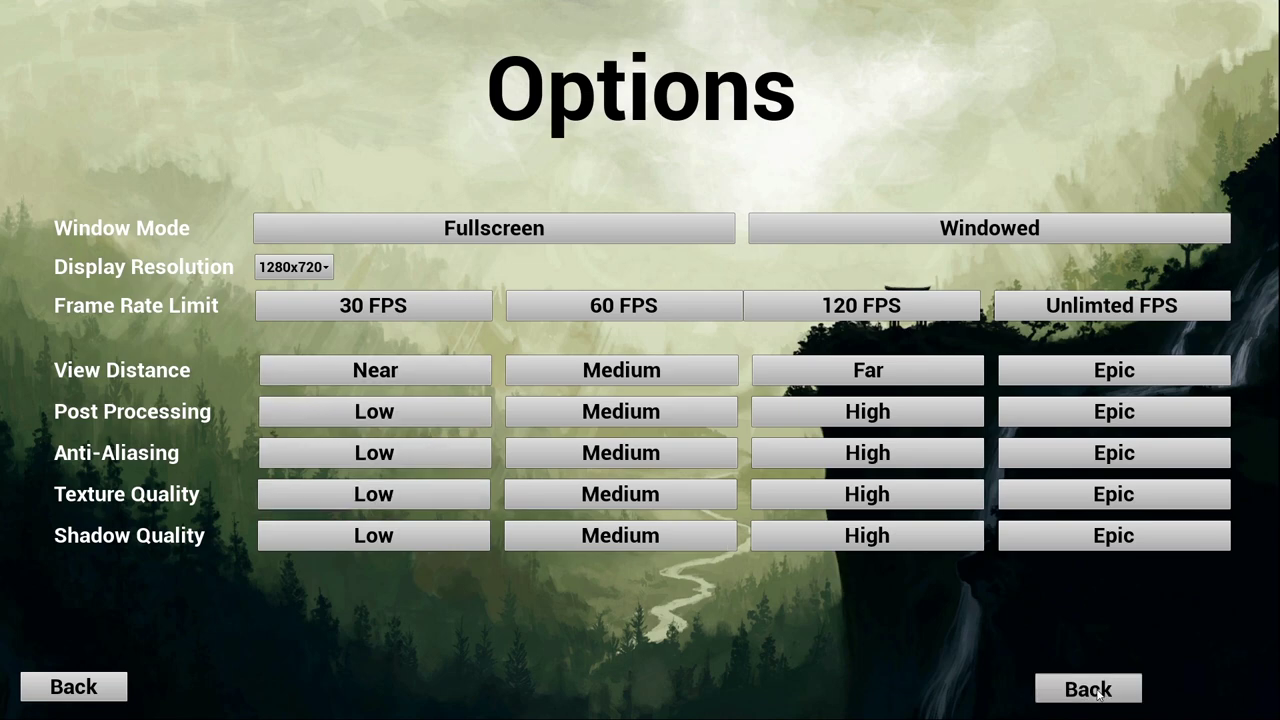
left_click(113, 703)
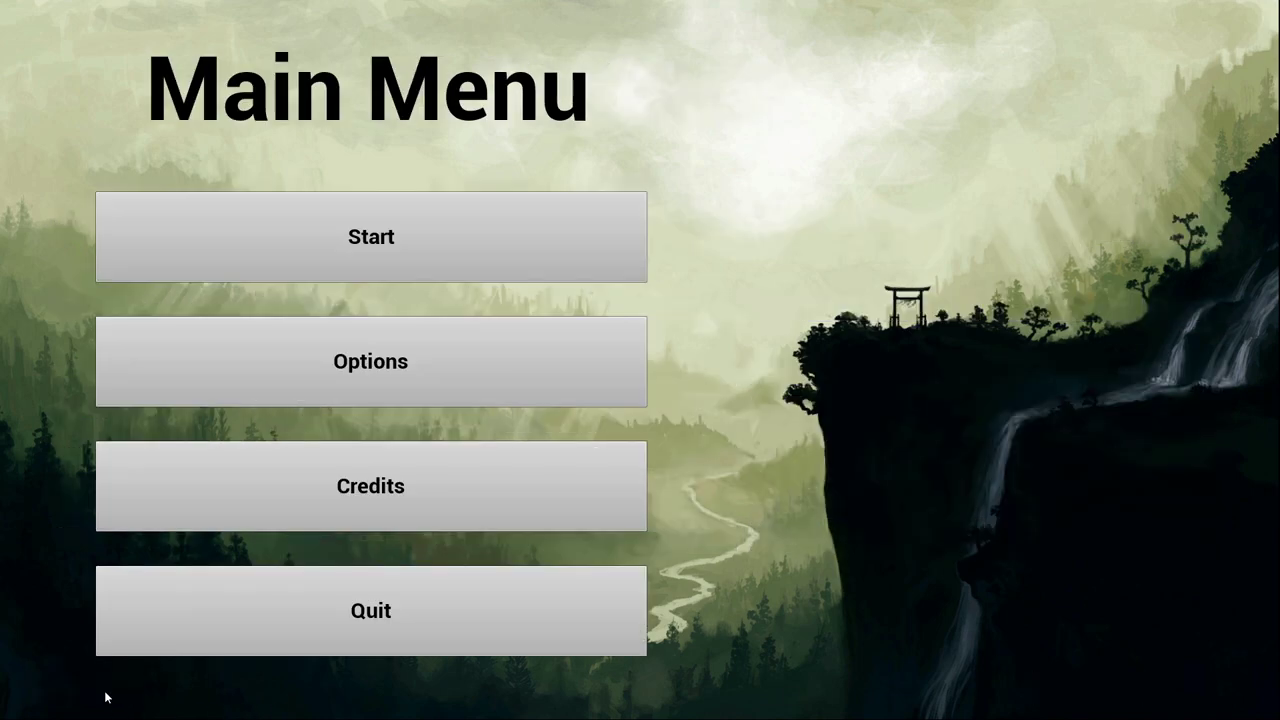
left_click(281, 603)
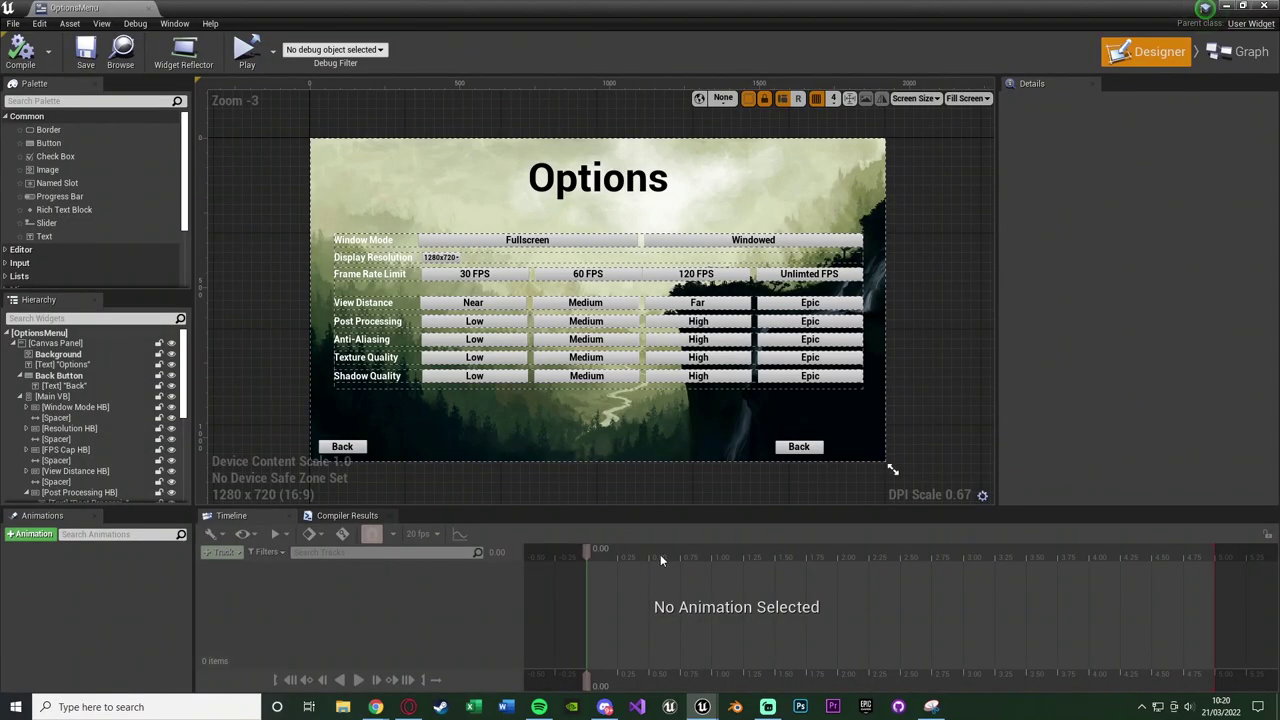
Rename the duplicated Back Button at the canvas's lower-right corner as Optimal Button.
left_click(797, 447)
double_click(1030, 104)
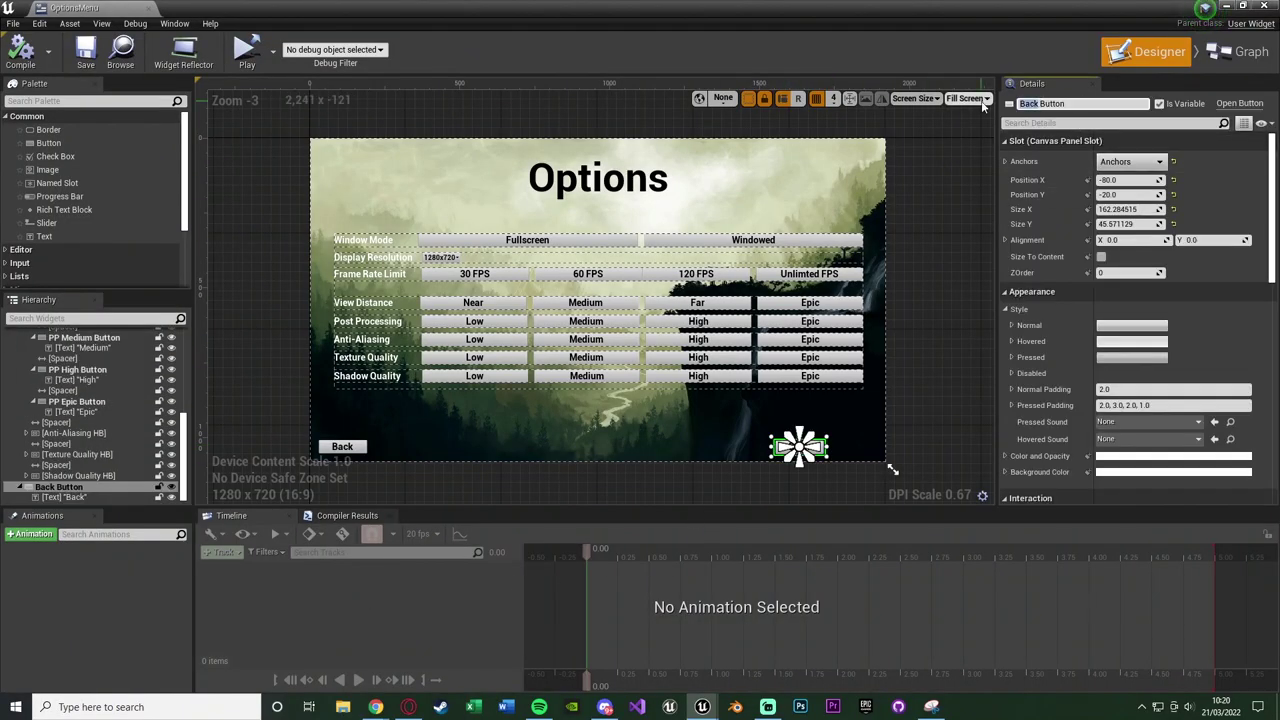
type("Optimal")
key("Return")
Set the text label inside the Optimal Button to "Optimal Settings".
left_click(65, 497)
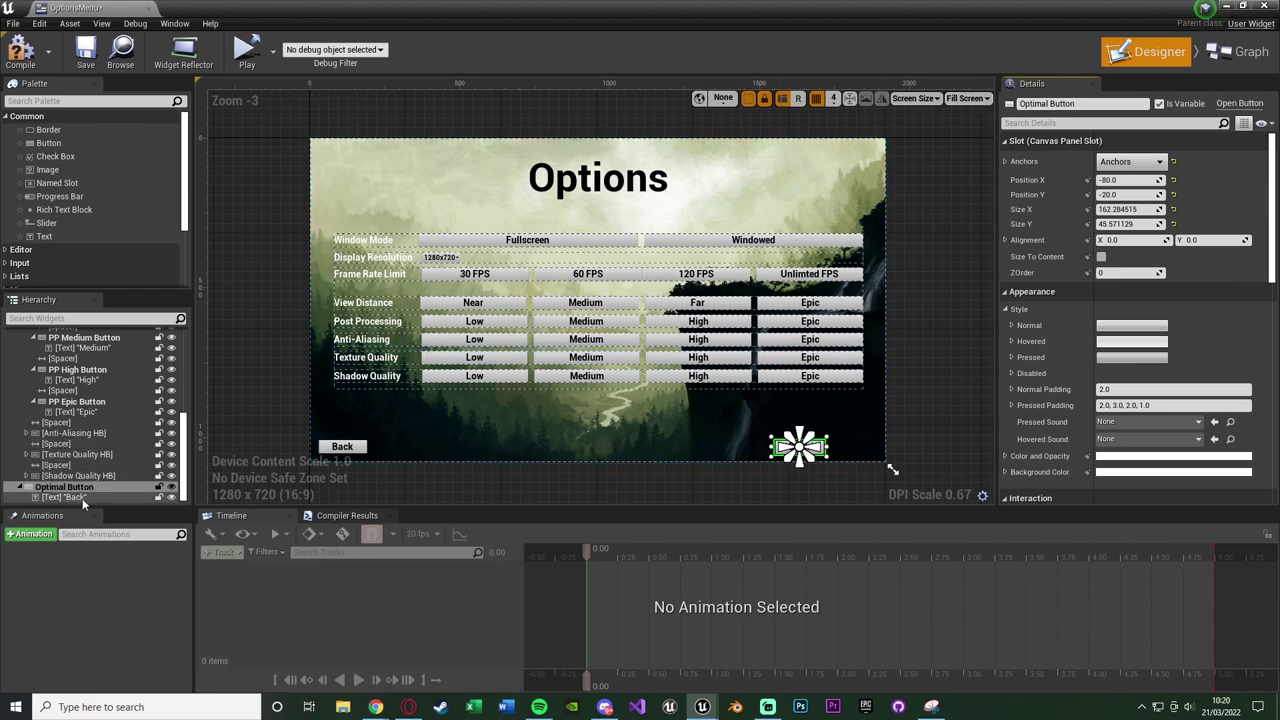
left_click(1125, 240)
type("O")
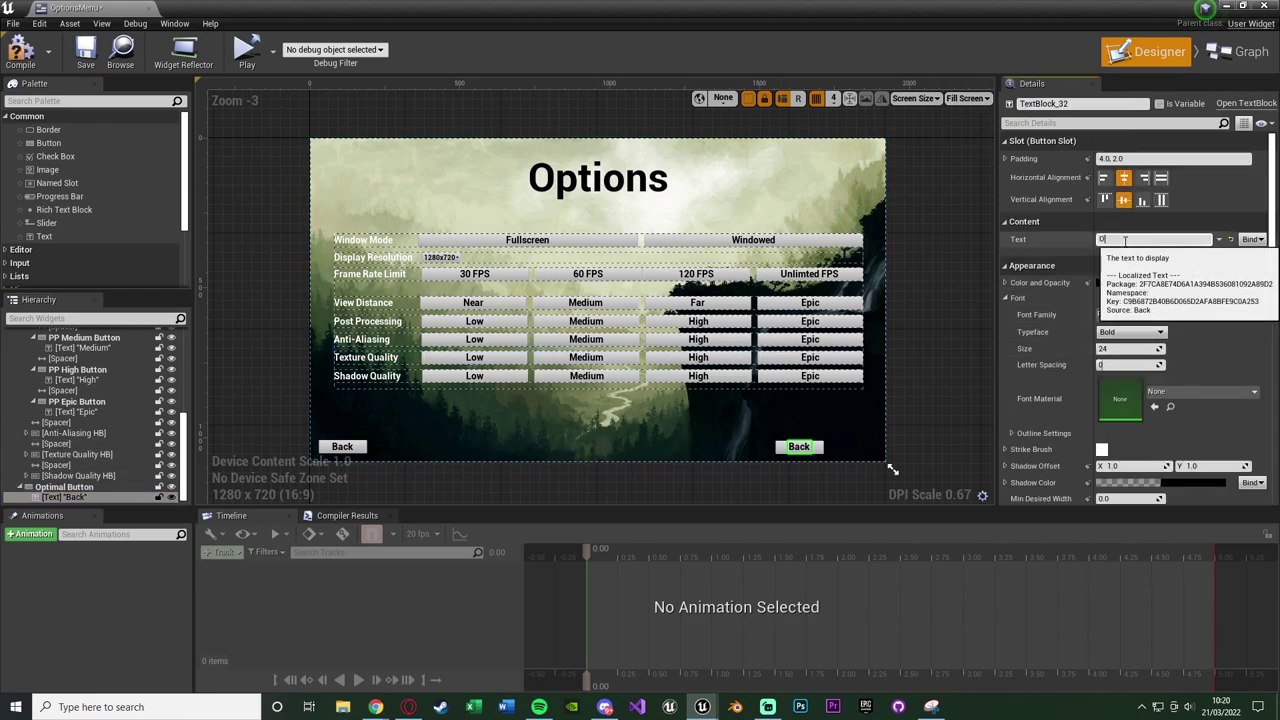
type("ptimal Settings")
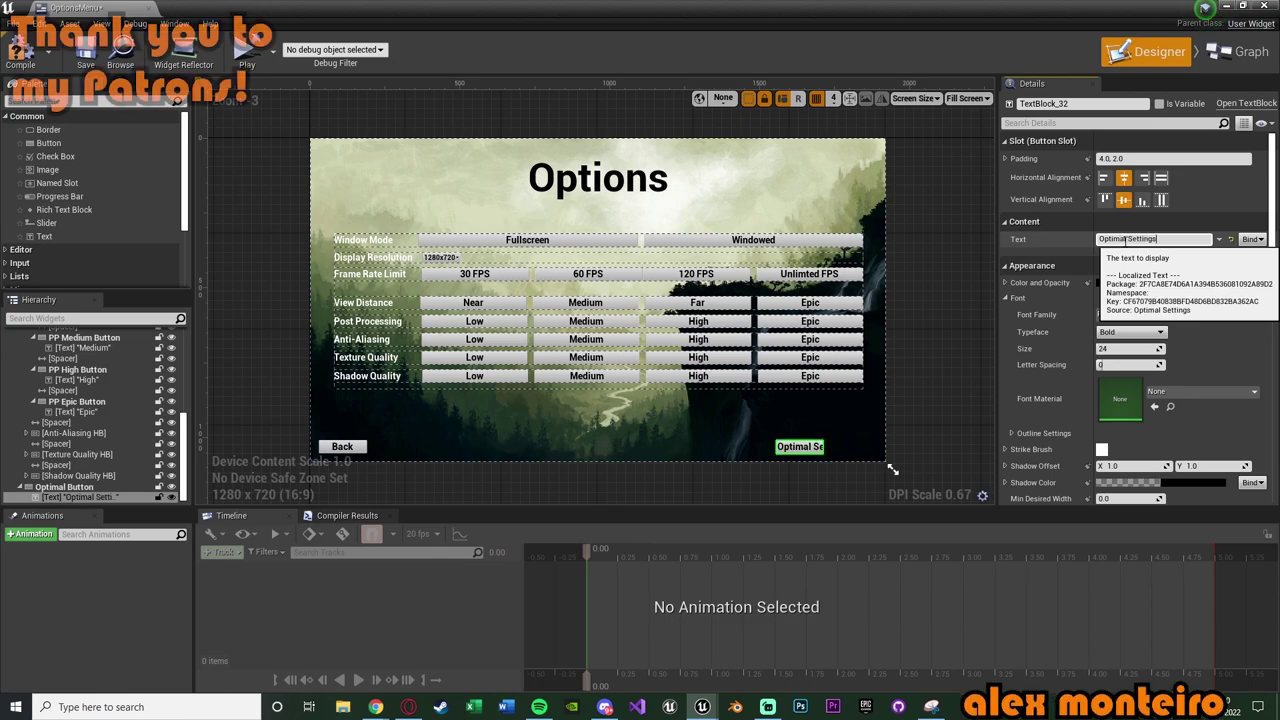
key("Return")
Select the Optimal Button itself instead of its text block.
left_click(813, 480)
left_click(160, 497)
left_click(120, 487)
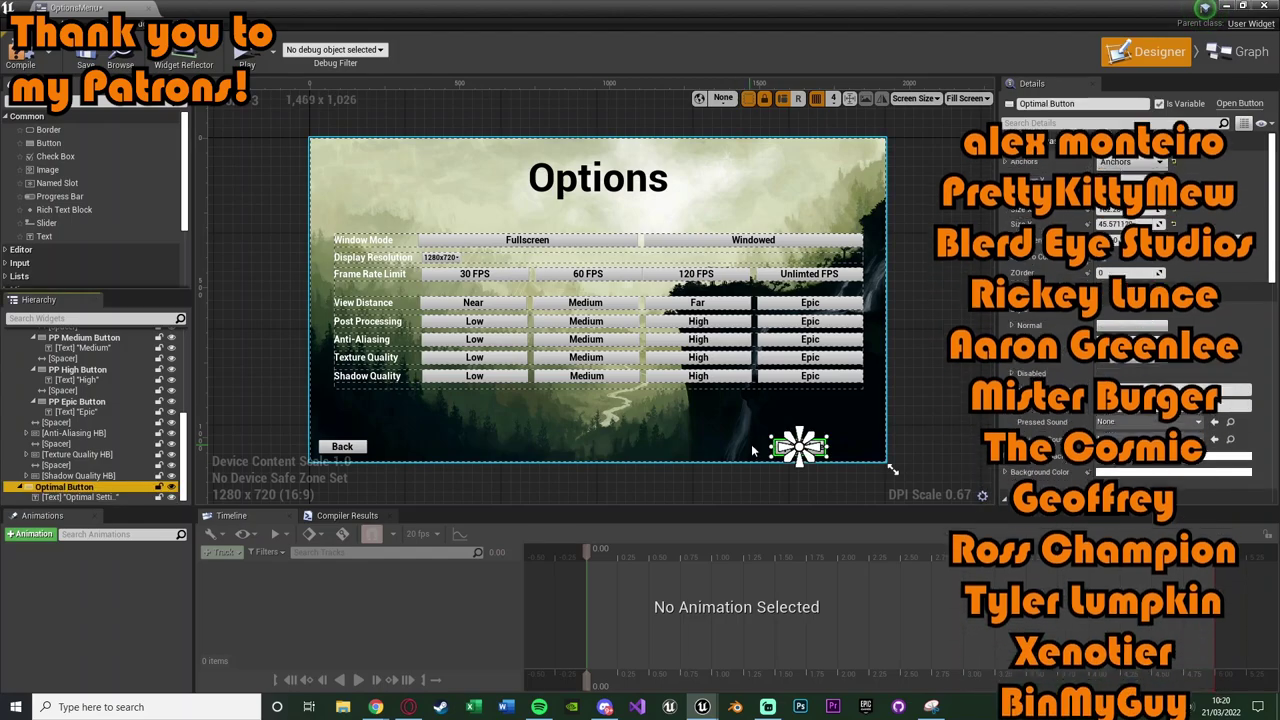